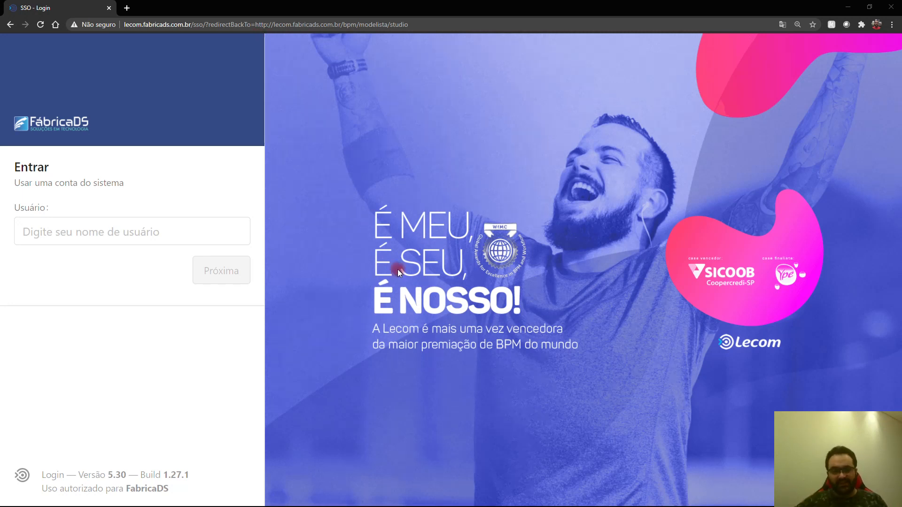
Step: Sign in to Lecom BPM Studio with the administrator username and account password
{"action": "left_click", "coordinate": [189, 222]}
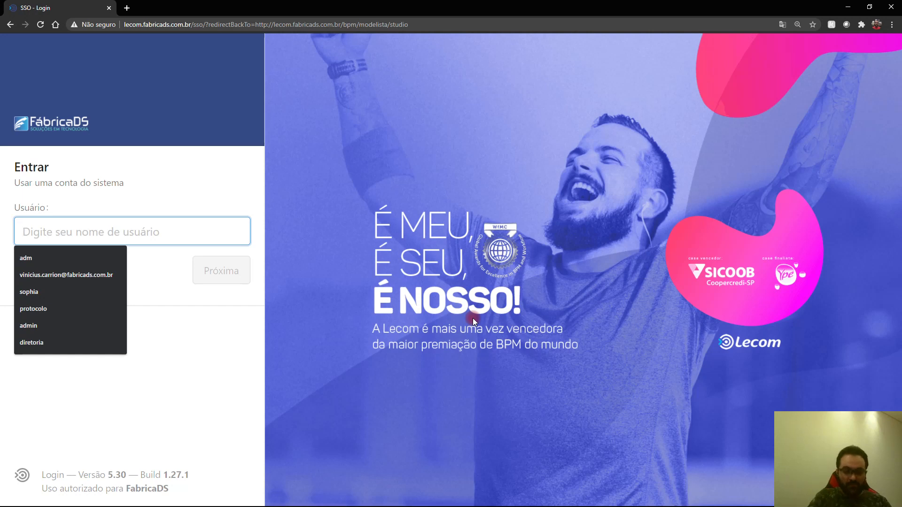
{"action": "type", "text": "adm"}
{"action": "left_click", "coordinate": [249, 272]}
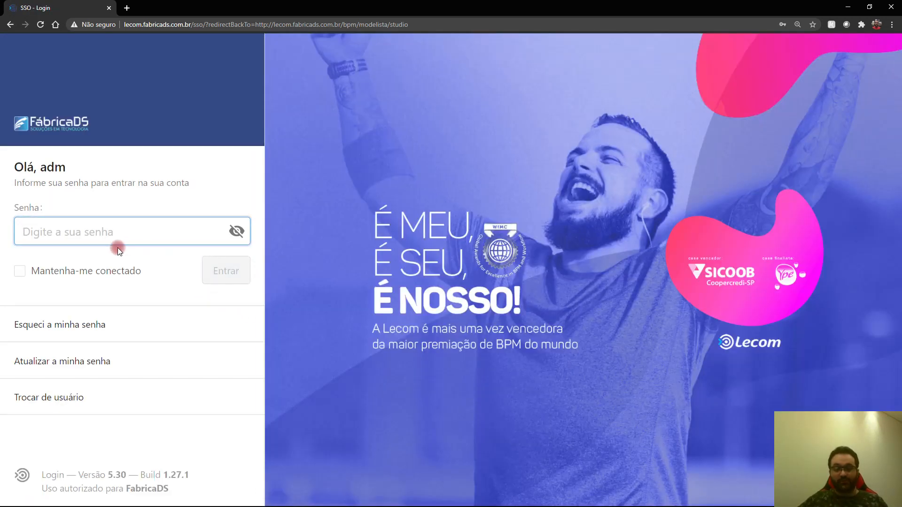
{"action": "type", "text": "•••••"}
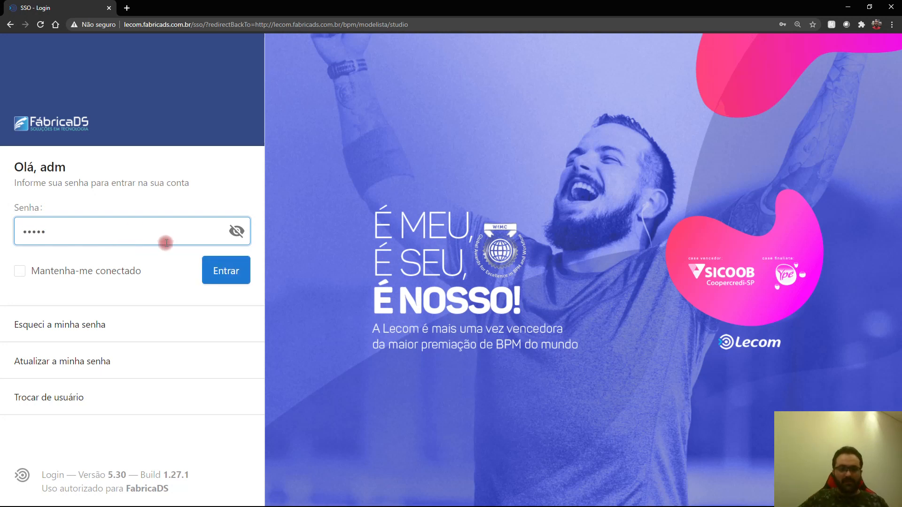
{"action": "left_click", "coordinate": [212, 271]}
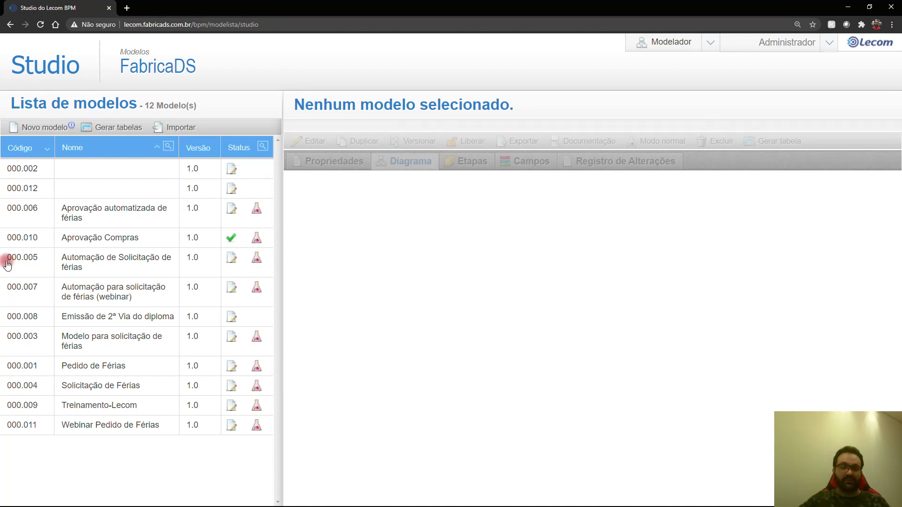
Step: Create a new process model titled 'Processo de solicitação de férias'
{"action": "left_click", "coordinate": [42, 128]}
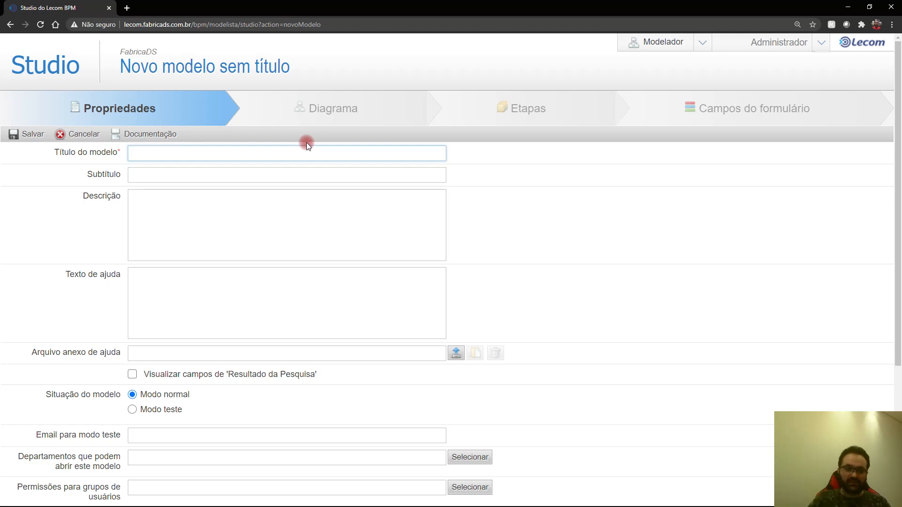
{"action": "type", "text": "Pr"}
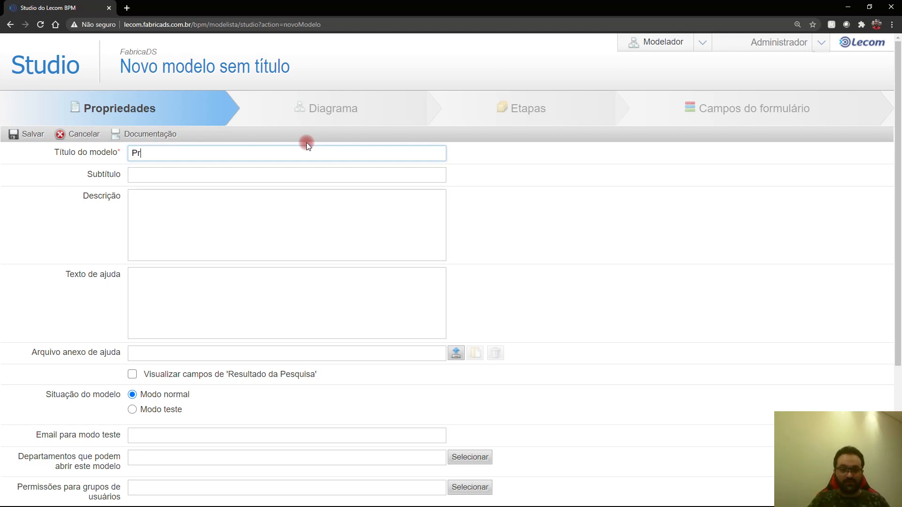
{"action": "type", "text": "ocesso de solicitação de fe"}
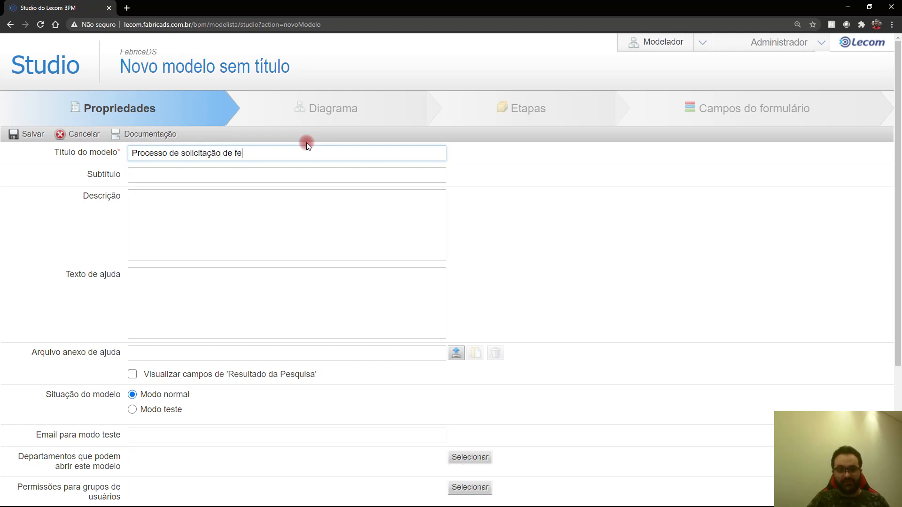
{"action": "key", "text": "BackSpace"}
{"action": "type", "text": "érias"}
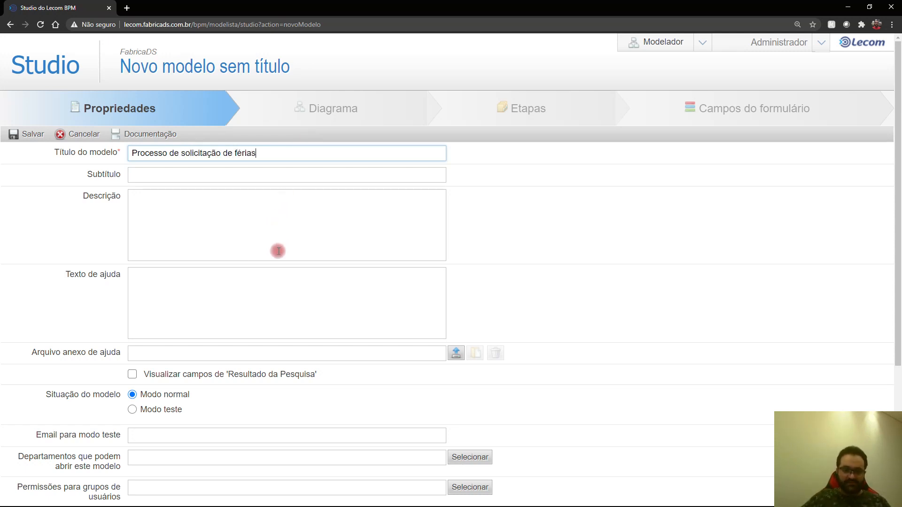
{"action": "scroll", "coordinate": [214, 351], "scroll_direction": "down", "scroll_amount": 1}
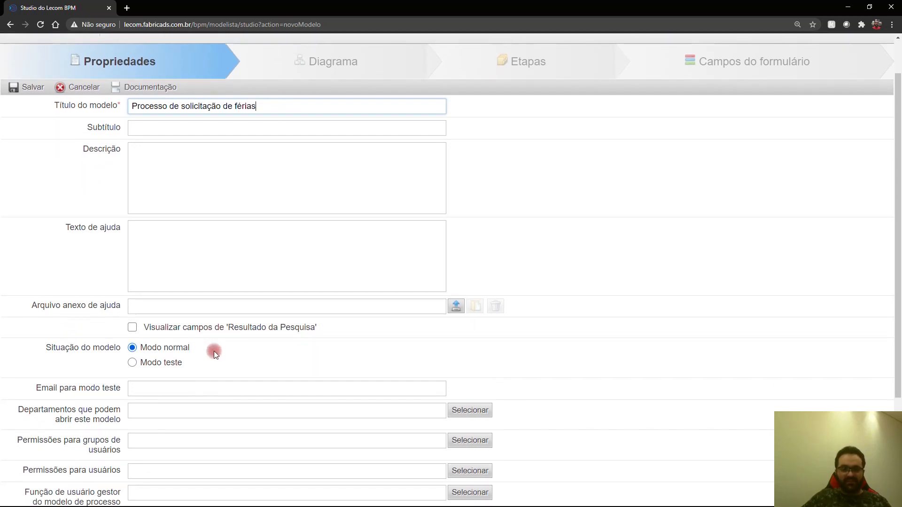
Step: Choose Modo teste under Situação do modelo for the new model
{"action": "scroll", "coordinate": [176, 348], "scroll_direction": "down", "scroll_amount": 1}
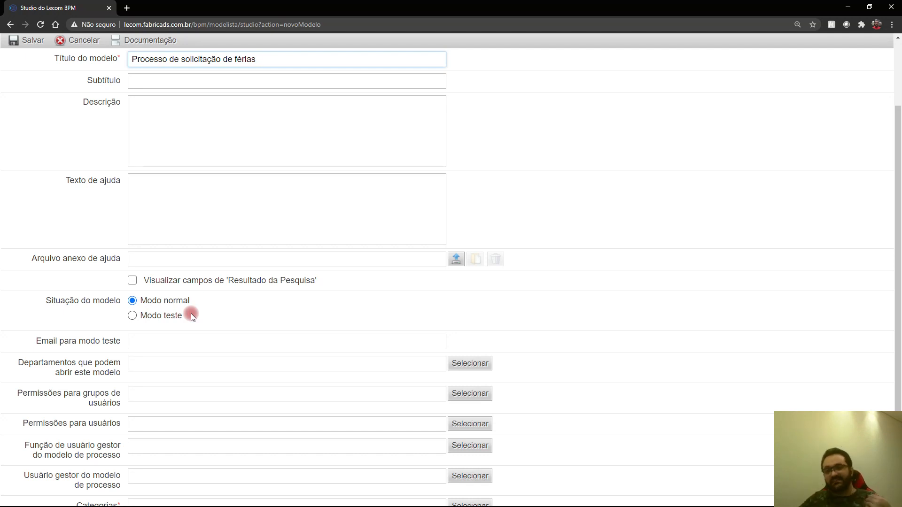
{"action": "left_click", "coordinate": [132, 315]}
{"action": "left_click", "coordinate": [278, 345]}
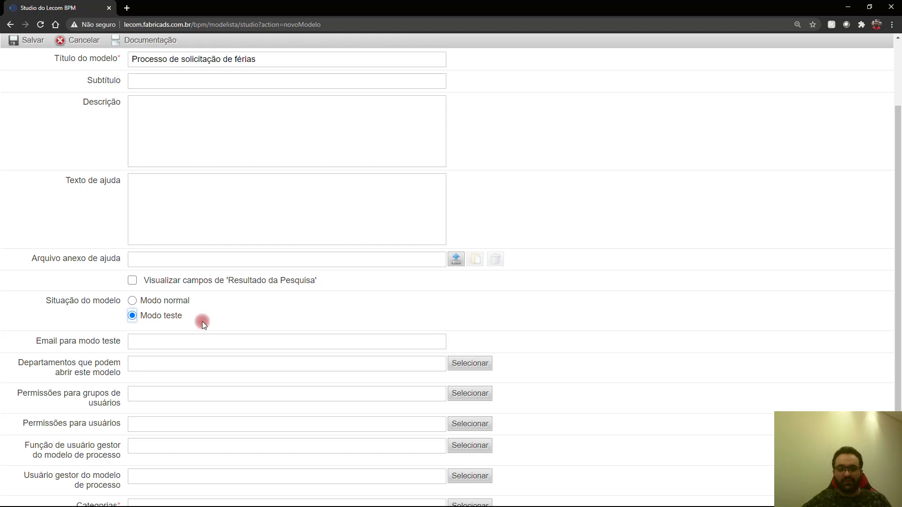
{"action": "left_click", "coordinate": [172, 341]}
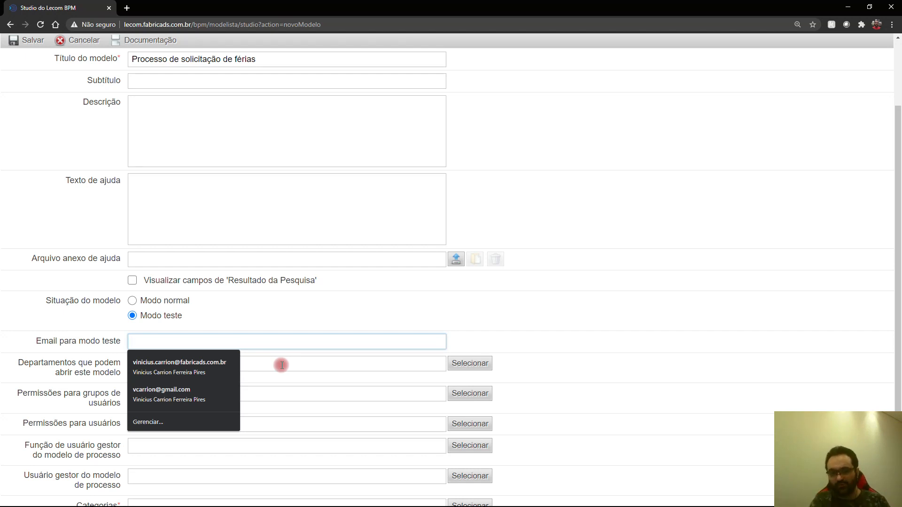
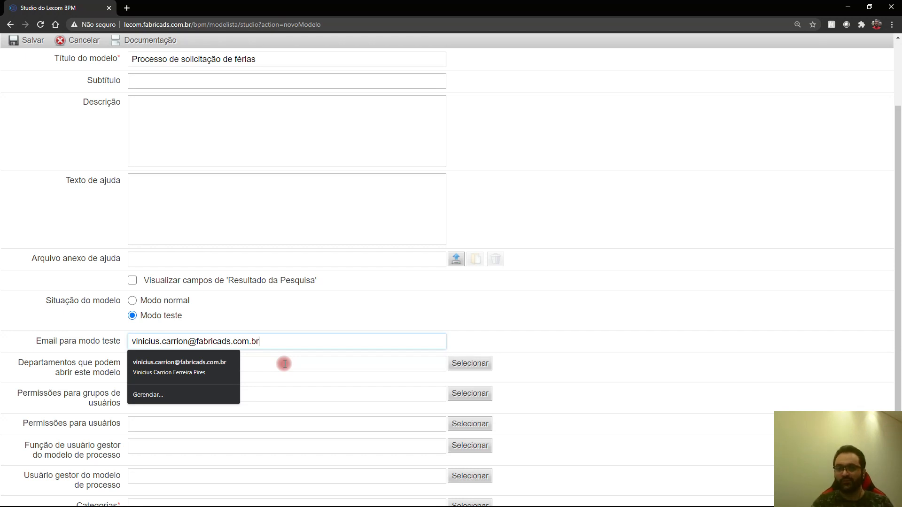
Step: Enter the test-mode e-mail address and allow department Geral to open the model
{"action": "left_click", "coordinate": [285, 364]}
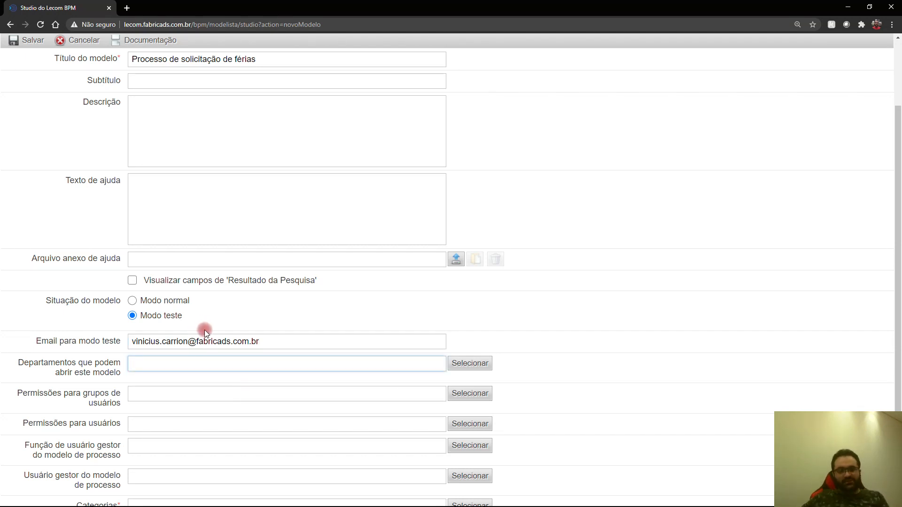
{"action": "left_click", "coordinate": [479, 368]}
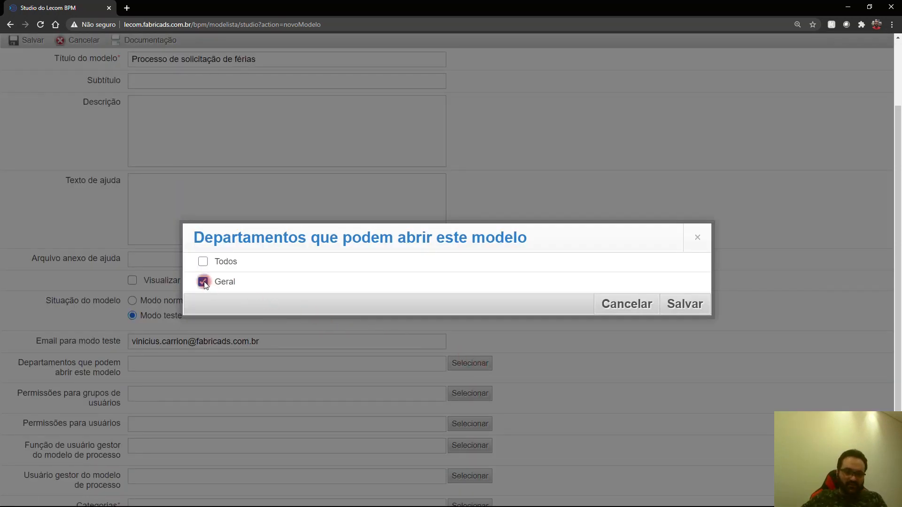
{"action": "left_click", "coordinate": [669, 305]}
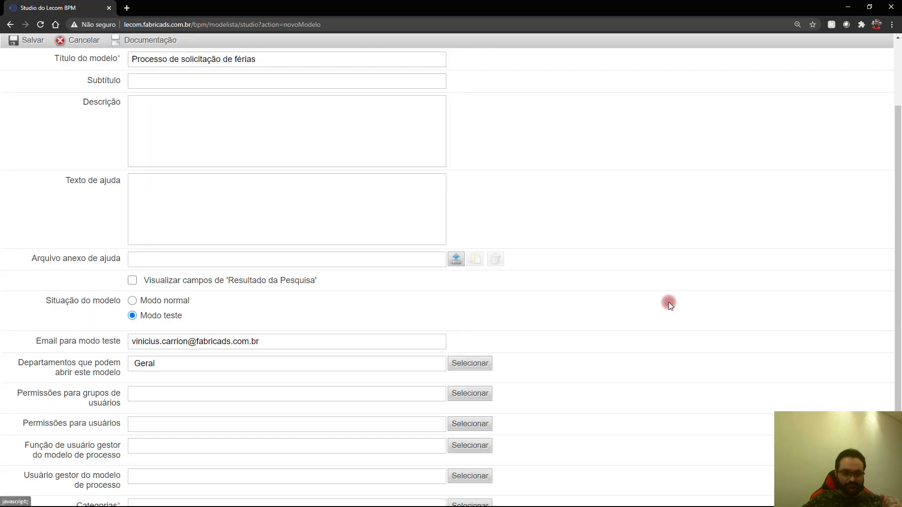
{"action": "scroll", "coordinate": [464, 403], "scroll_direction": "down", "scroll_amount": 2}
{"action": "left_click", "coordinate": [464, 407]}
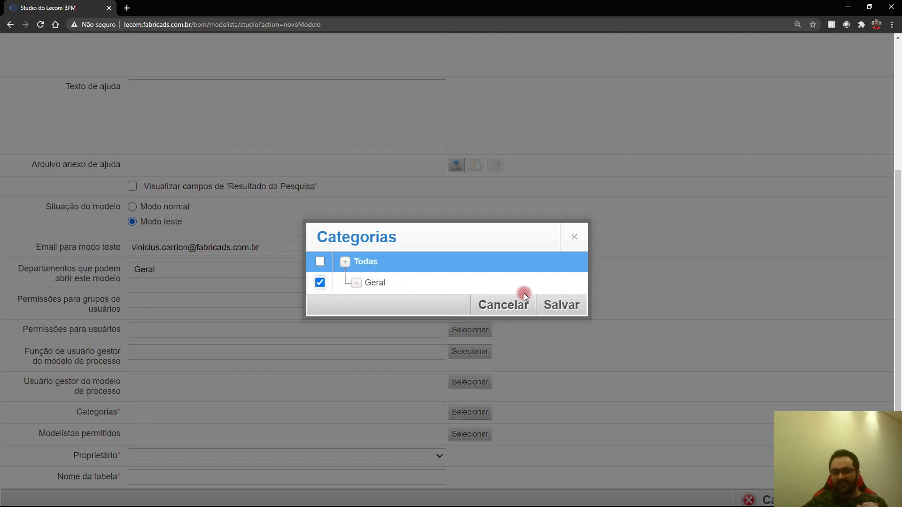
Step: Set category Geral, owner Administrador and table name TL_FERIAS, then save the model properties
{"action": "left_click", "coordinate": [549, 301]}
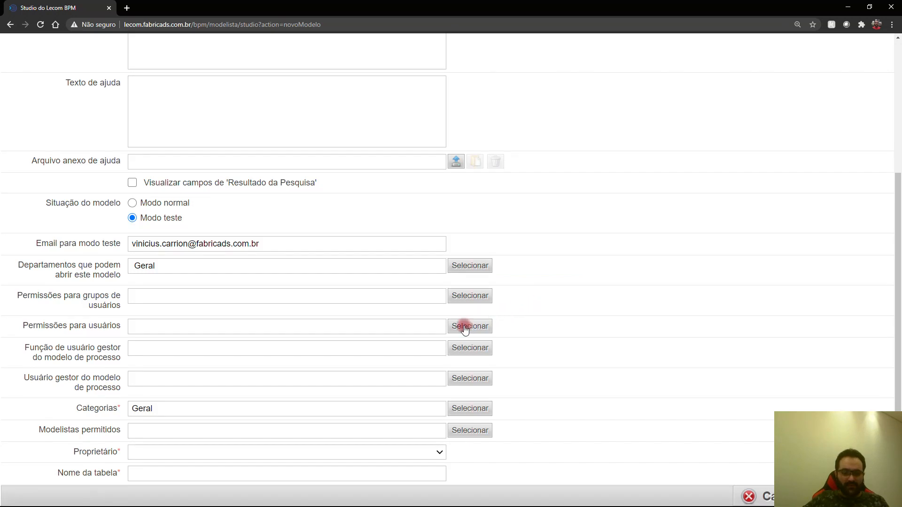
{"action": "left_click", "coordinate": [426, 447]}
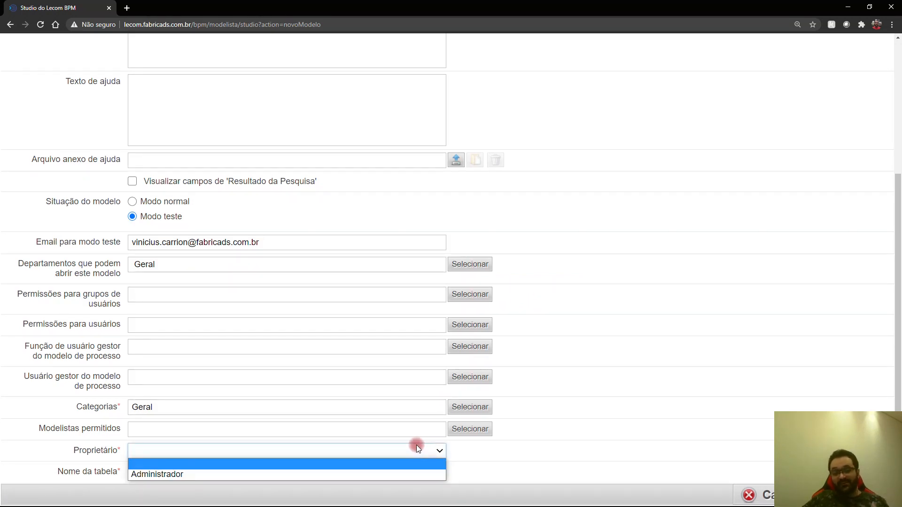
{"action": "left_click", "coordinate": [365, 474]}
{"action": "left_click", "coordinate": [334, 465]}
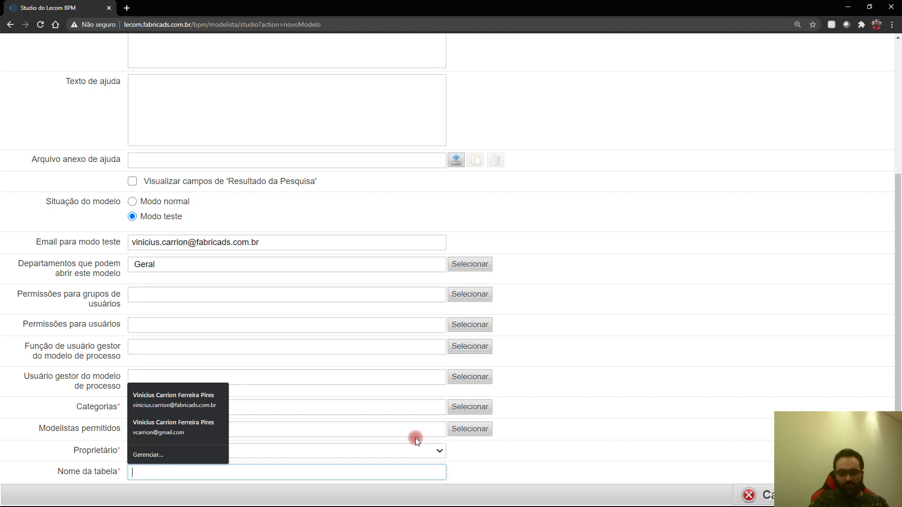
{"action": "type", "text": "TL_FERIAS"}
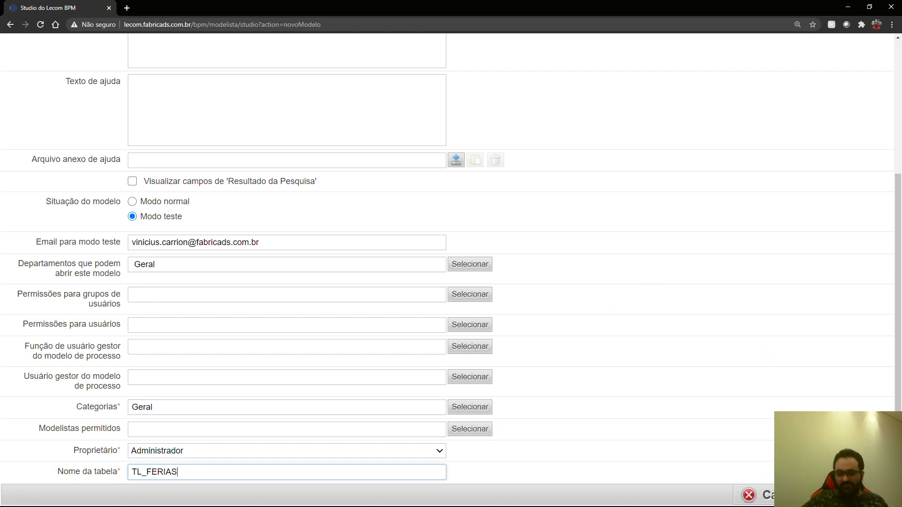
{"action": "left_click", "coordinate": [856, 495]}
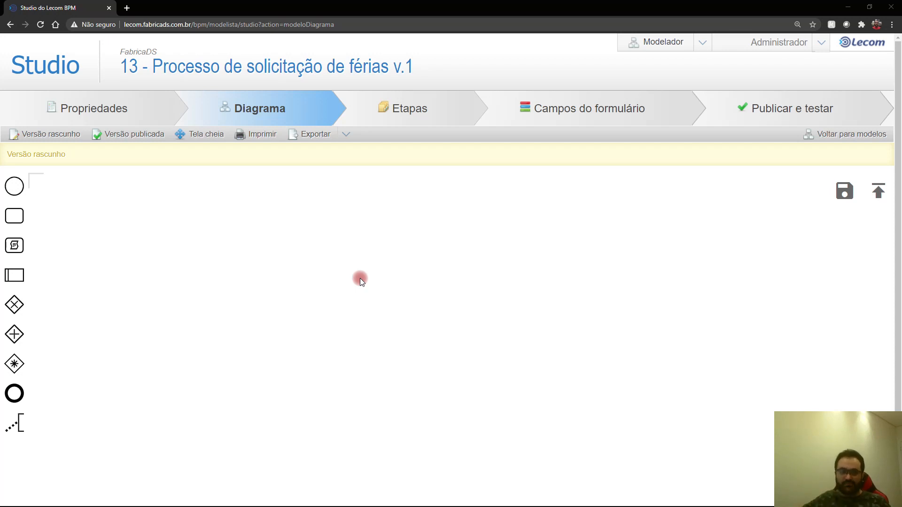
Step: Place a start event with a task labelled 'Solicitação de Férias' beside it
{"action": "left_click_drag", "start_coordinate": [14, 186], "coordinate": [123, 234]}
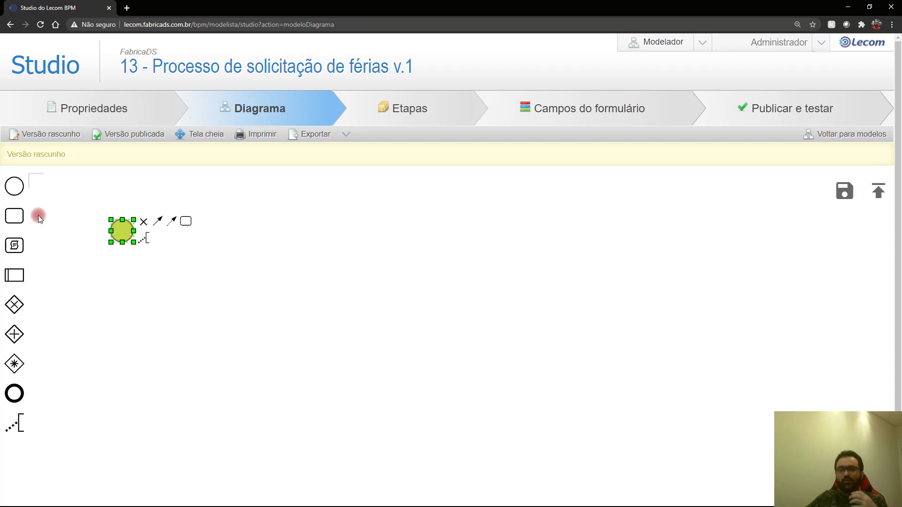
{"action": "left_click_drag", "start_coordinate": [15, 215], "coordinate": [202, 235]}
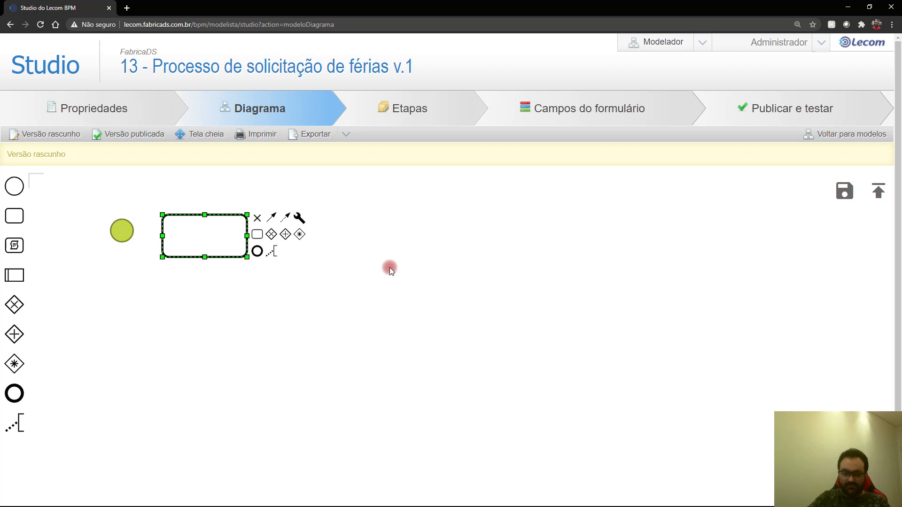
{"action": "double_click", "coordinate": [242, 241]}
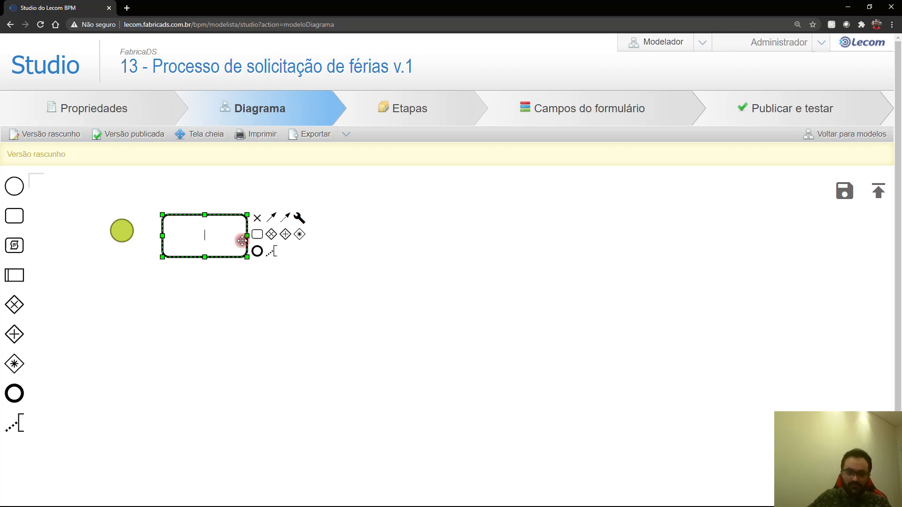
{"action": "type", "text": "Solicitaçã"}
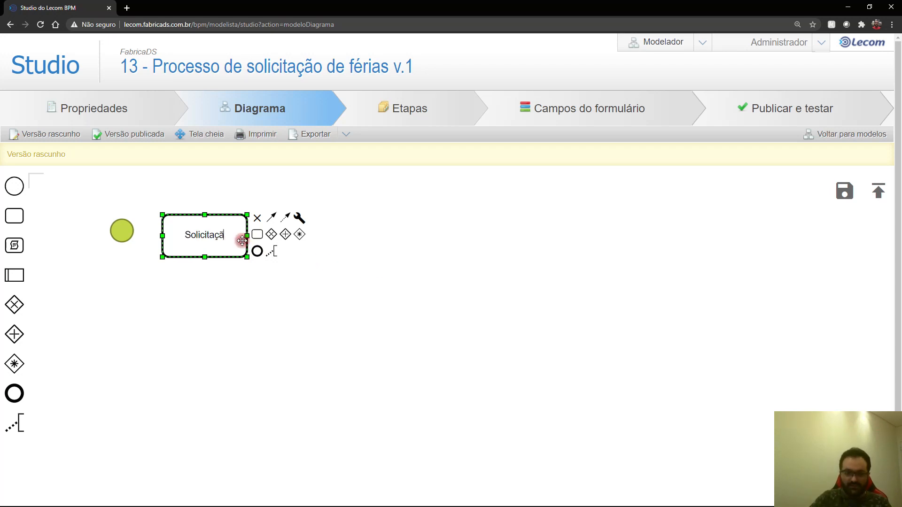
{"action": "type", "text": "o de Férias"}
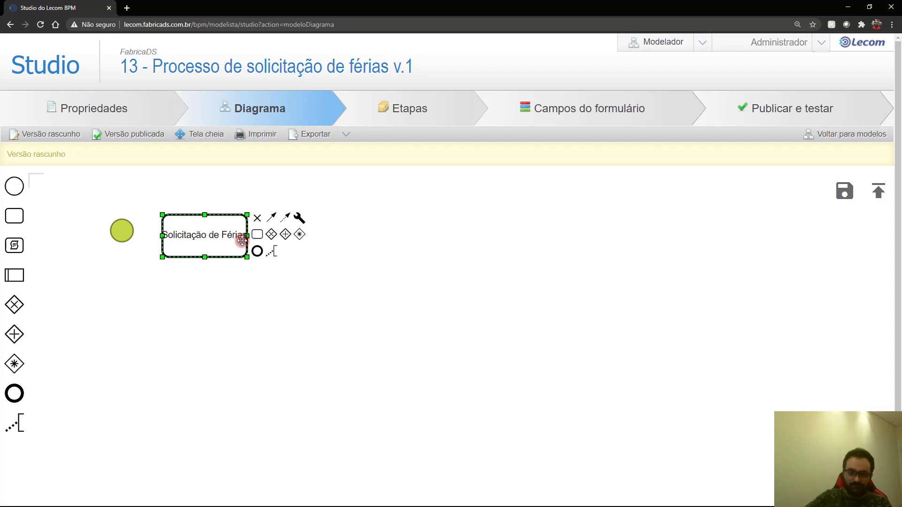
{"action": "key", "text": "Return"}
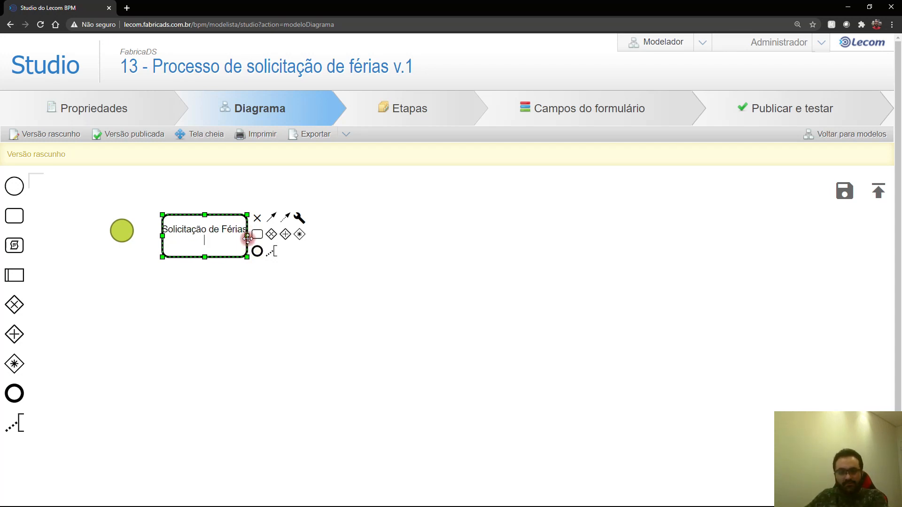
Step: Add a task 'Análise da Solicitação' right of Solicitação de Férias and widen it to fit
{"action": "left_click", "coordinate": [270, 243]}
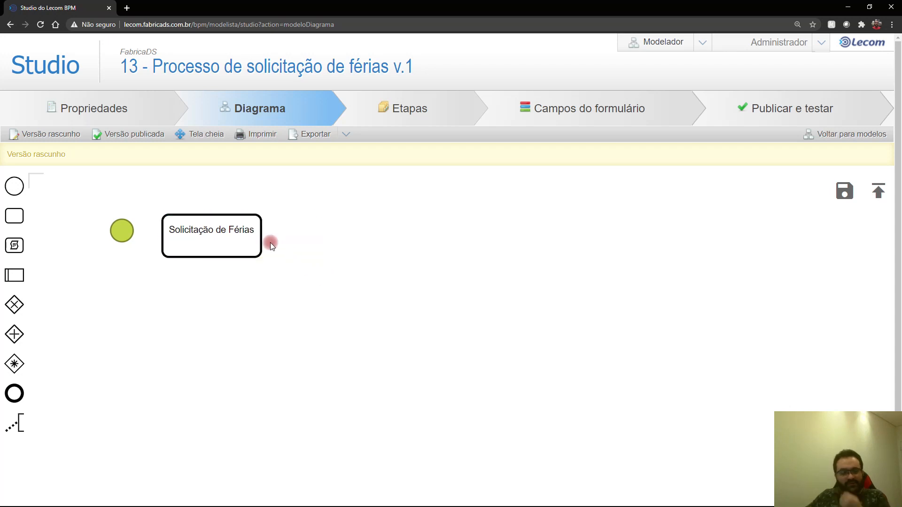
{"action": "left_click", "coordinate": [12, 216]}
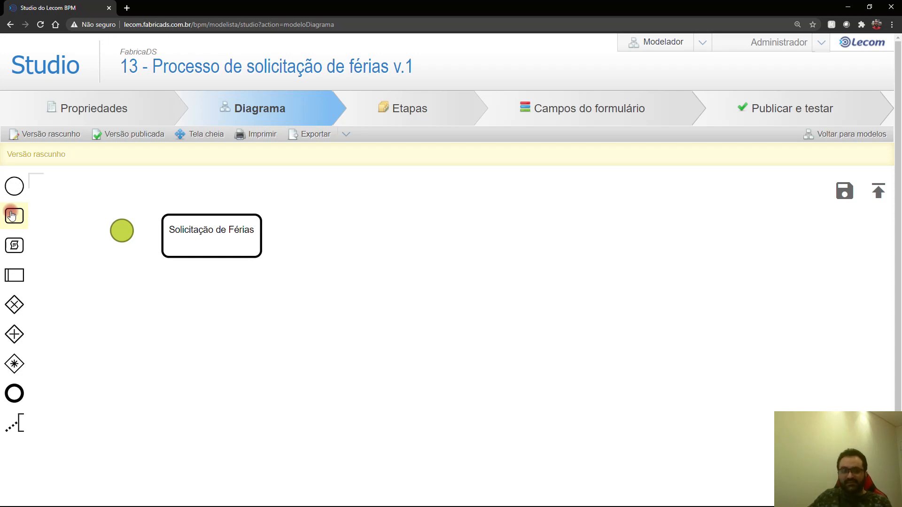
{"action": "left_click_drag", "start_coordinate": [12, 216], "coordinate": [369, 233]}
{"action": "type", "text": "Anpalis"}
{"action": "key", "text": "BackSpace"}
{"action": "key", "text": "BackSpace"}
{"action": "key", "text": "BackSpace"}
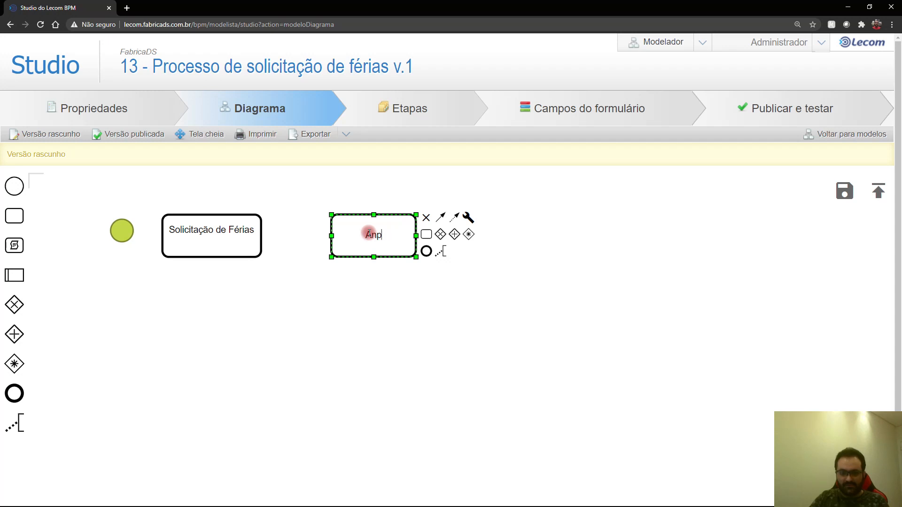
{"action": "type", "text": "ise da Solicitação"}
{"action": "key", "text": "Return"}
{"action": "key", "text": "BackSpace"}
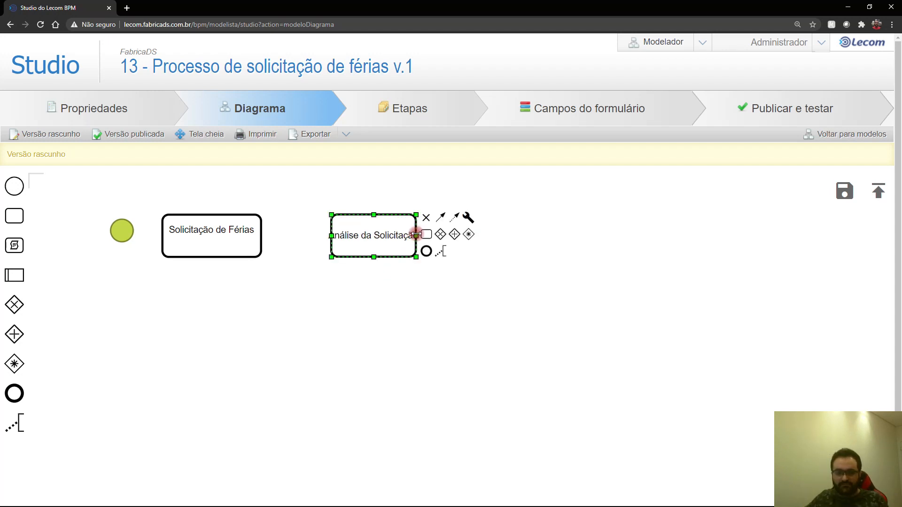
{"action": "left_click_drag", "start_coordinate": [416, 236], "coordinate": [438, 235]}
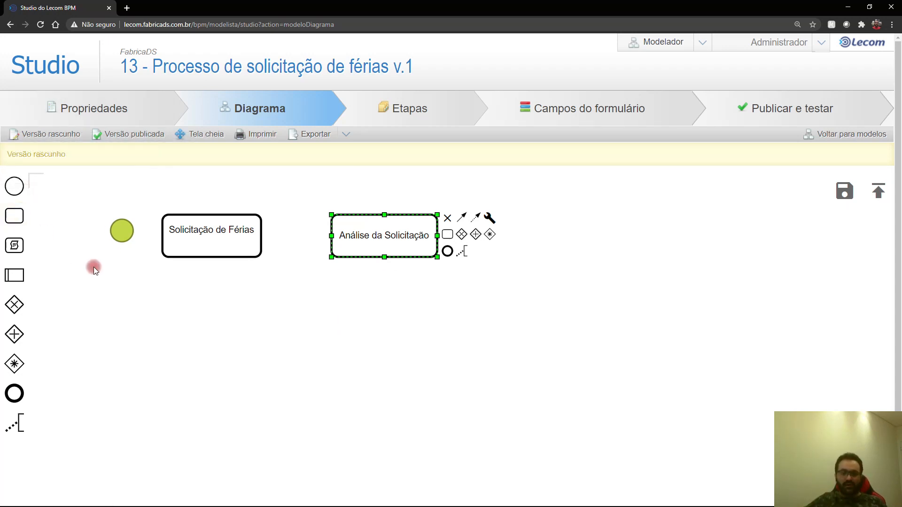
{"action": "left_click", "coordinate": [234, 355]}
Step: Add a task 'Aprovação do Gestor' below the first two and widen it to fit its label
{"action": "left_click_drag", "start_coordinate": [37, 214], "coordinate": [289, 367]}
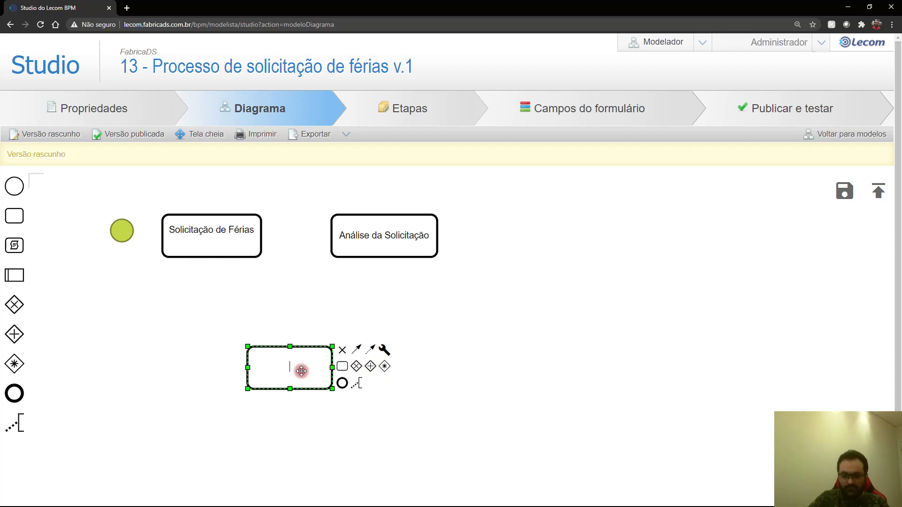
{"action": "type", "text": "Rprovação d"}
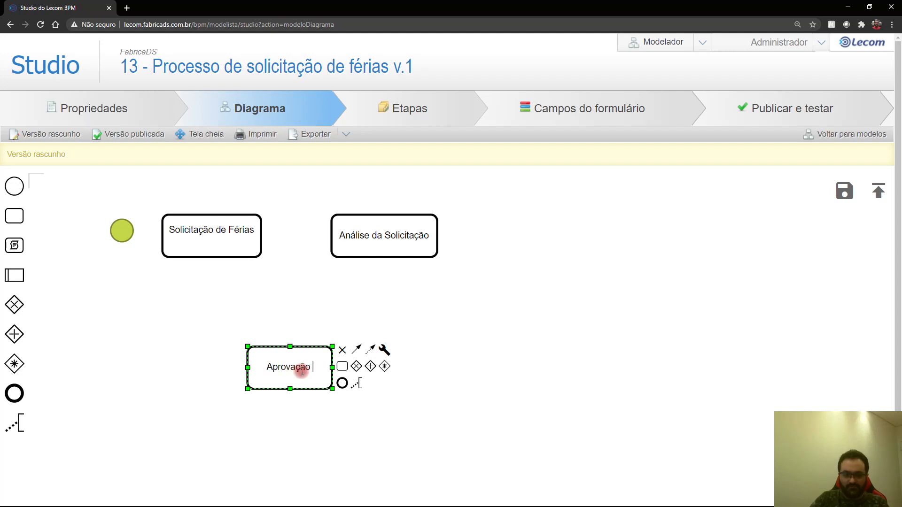
{"action": "type", "text": "o Gestor"}
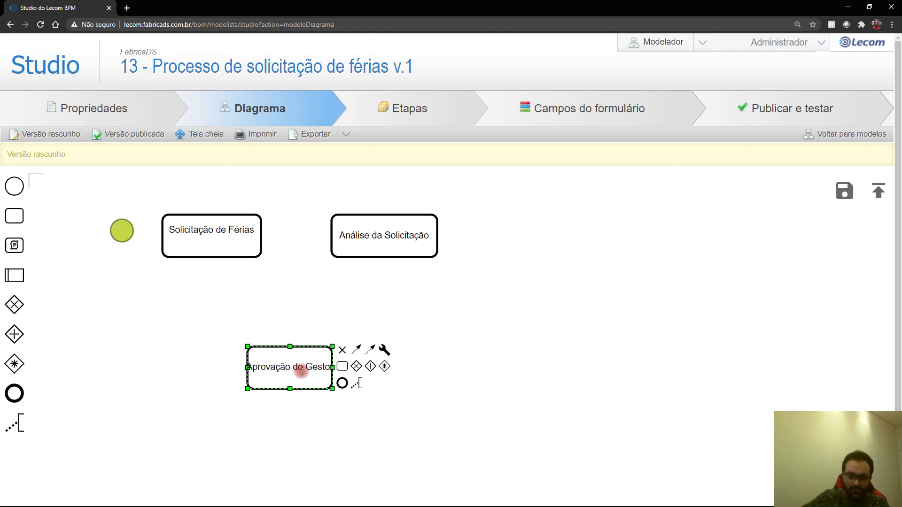
{"action": "left_click", "coordinate": [362, 438]}
{"action": "left_click", "coordinate": [333, 380]}
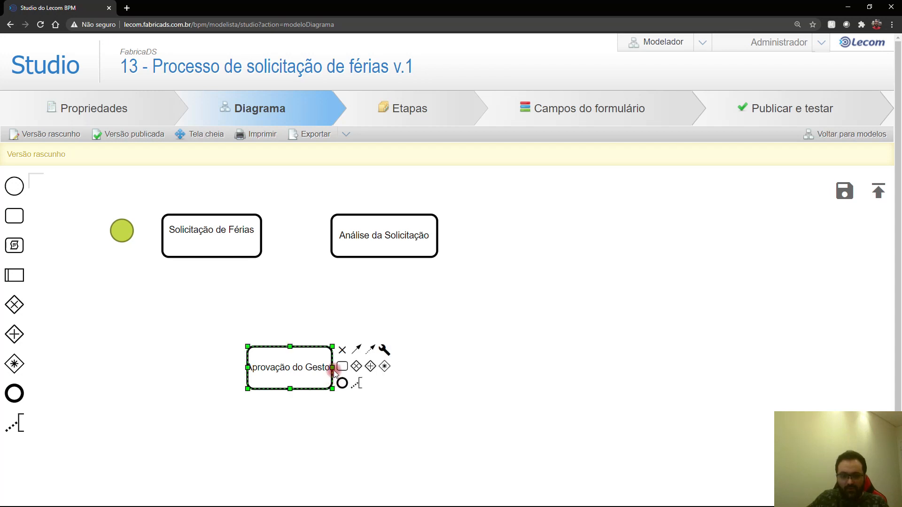
{"action": "left_click_drag", "start_coordinate": [332, 367], "coordinate": [346, 367]}
{"action": "left_click", "coordinate": [333, 317]}
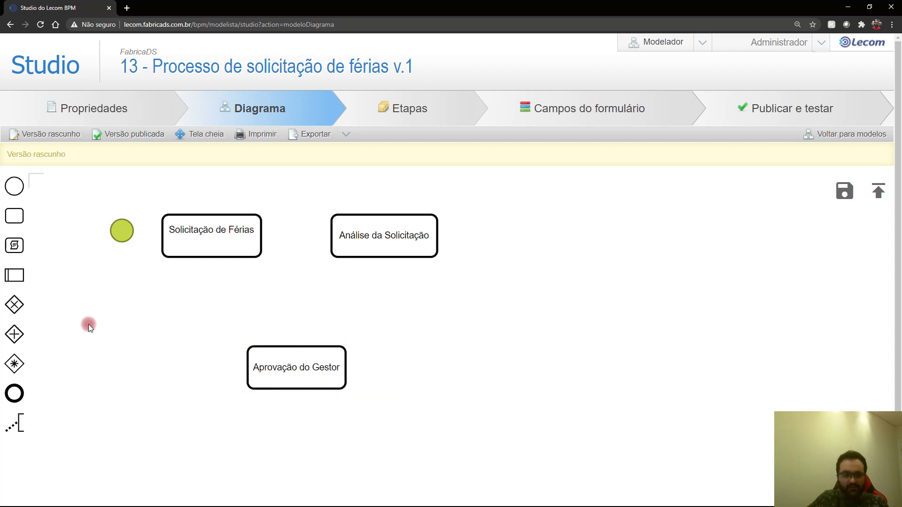
Step: Add 'Aprovação do RH' beside it and nudge Aprovação do Gestor slightly right
{"action": "left_click_drag", "start_coordinate": [15, 217], "coordinate": [472, 376]}
{"action": "type", "text": "Aprovaçã"}
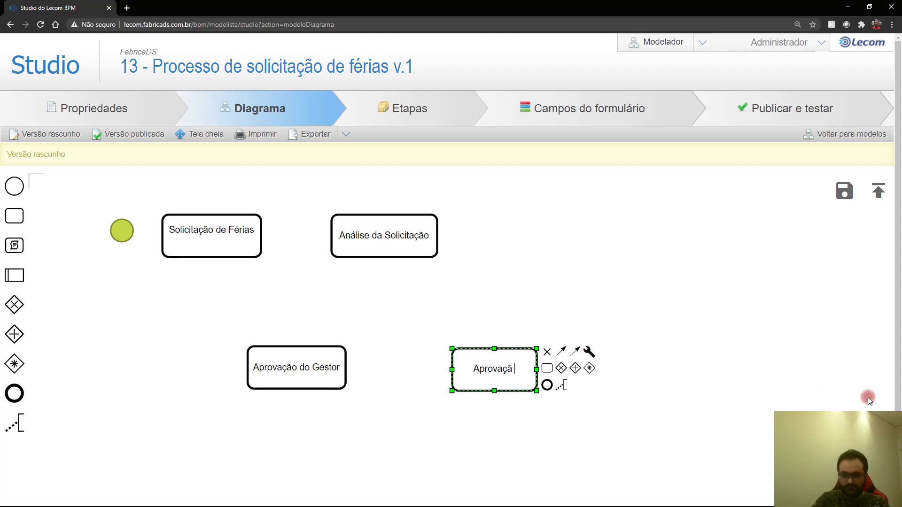
{"action": "type", "text": "o do RH"}
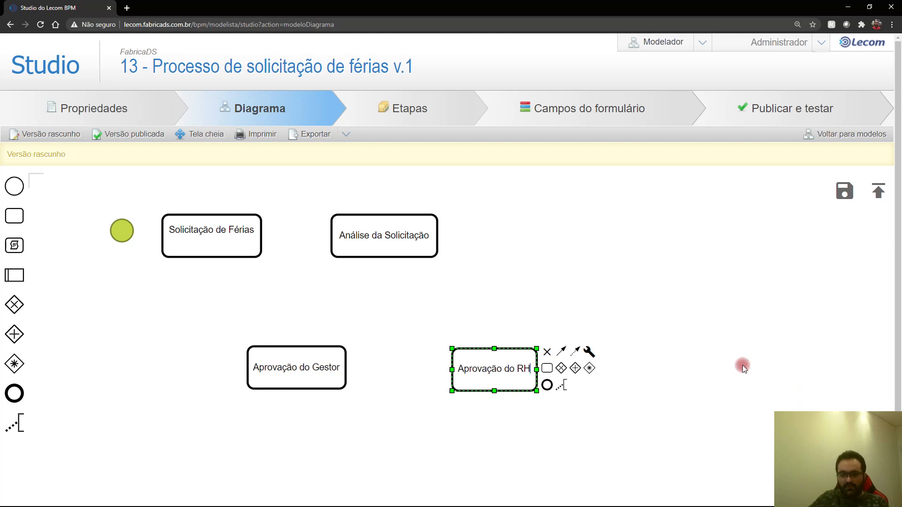
{"action": "left_click", "coordinate": [630, 311]}
{"action": "left_click_drag", "start_coordinate": [327, 350], "coordinate": [355, 351]}
{"action": "left_click", "coordinate": [477, 353]}
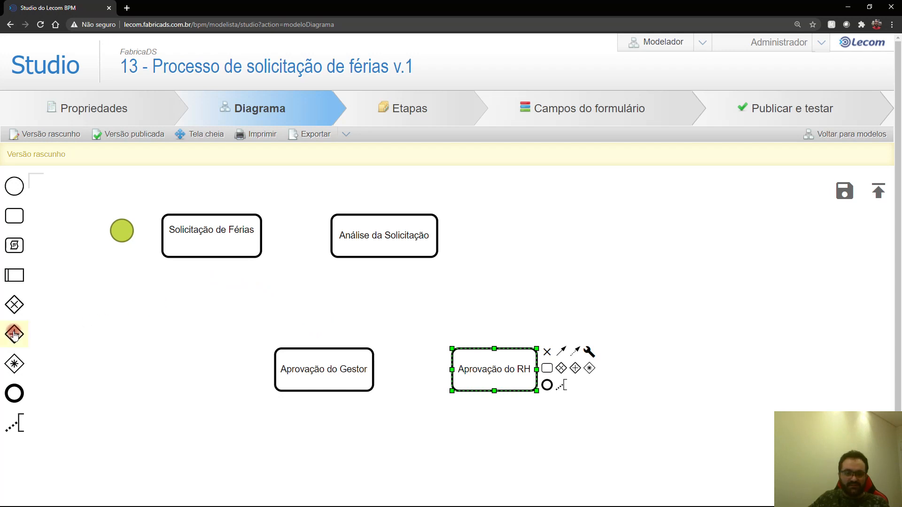
Step: Add a parallel gateway under Análise da Solicitação and connect Análise to it
{"action": "left_click_drag", "start_coordinate": [13, 335], "coordinate": [393, 305]}
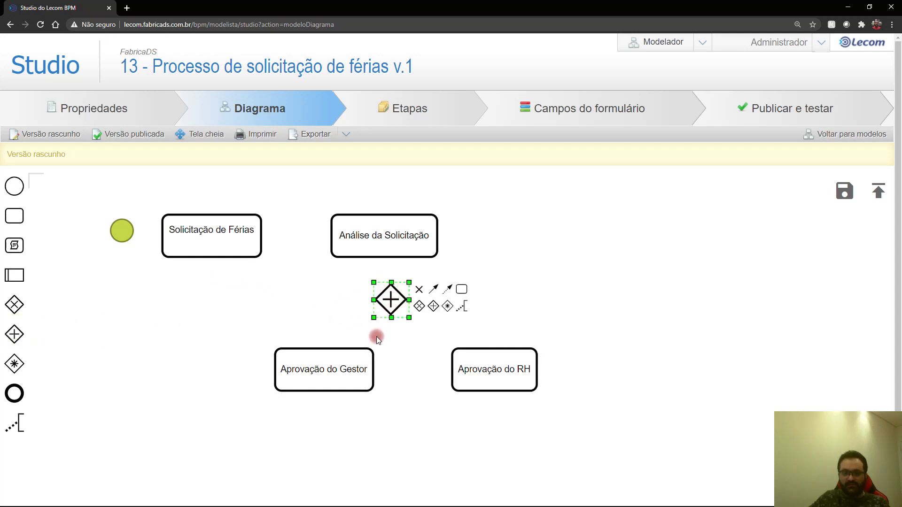
{"action": "left_click", "coordinate": [346, 355]}
{"action": "left_click", "coordinate": [394, 301]}
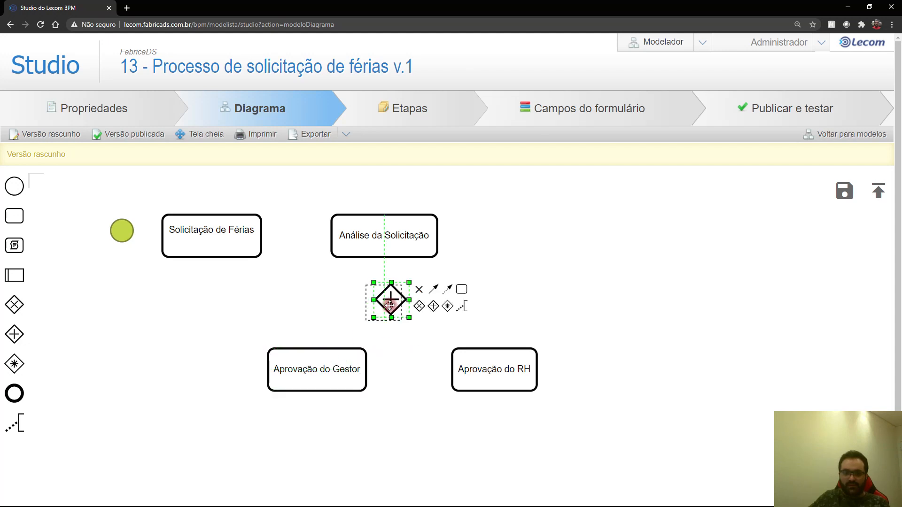
{"action": "left_click", "coordinate": [383, 246]}
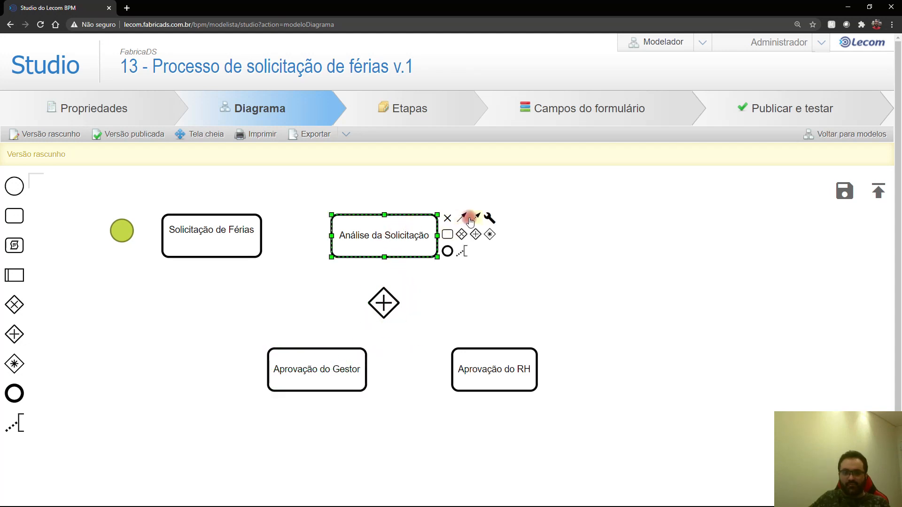
{"action": "left_click_drag", "start_coordinate": [462, 218], "coordinate": [394, 285]}
{"action": "left_click_drag", "start_coordinate": [462, 222], "coordinate": [392, 342]}
Step: Connect the gateway to both approval tasks, routing the Gestor flow out its left side
{"action": "left_click", "coordinate": [378, 304]}
{"action": "left_click_drag", "start_coordinate": [426, 293], "coordinate": [333, 348]}
{"action": "left_click_drag", "start_coordinate": [426, 293], "coordinate": [475, 356]}
{"action": "left_click", "coordinate": [369, 337]}
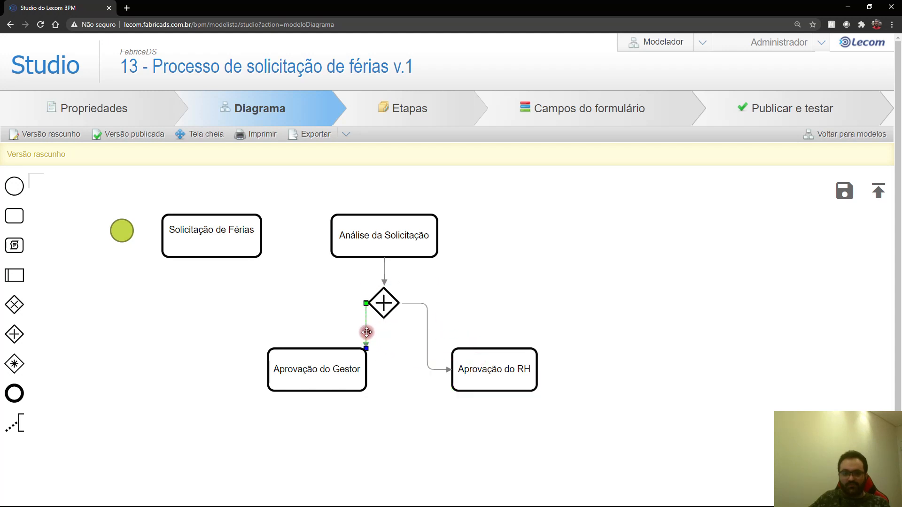
{"action": "left_click_drag", "start_coordinate": [366, 304], "coordinate": [332, 307]}
Step: Shift Aprovação do RH left and route its flow out the gateway's right side
{"action": "left_click", "coordinate": [424, 343]}
{"action": "left_click", "coordinate": [484, 354]}
{"action": "left_click_drag", "start_coordinate": [484, 354], "coordinate": [449, 345]}
{"action": "left_click", "coordinate": [416, 334]}
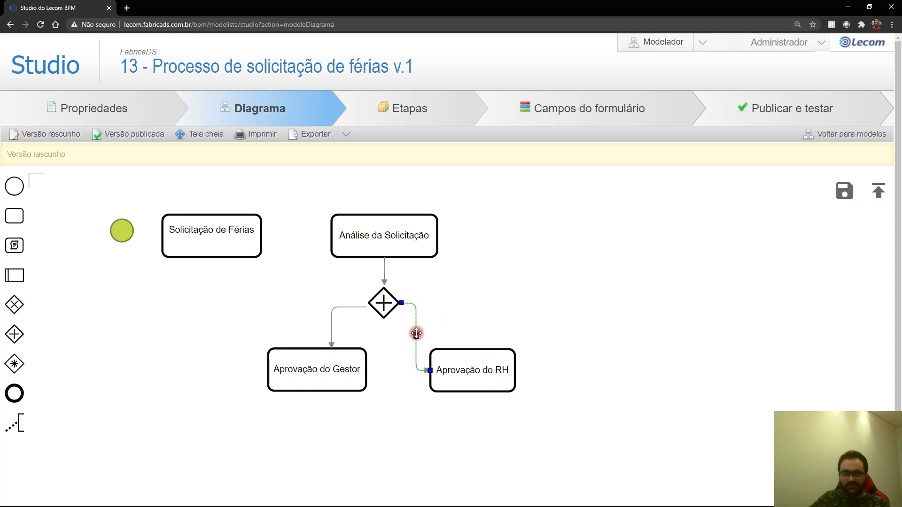
{"action": "left_click_drag", "start_coordinate": [418, 334], "coordinate": [459, 329]}
{"action": "left_click", "coordinate": [368, 370]}
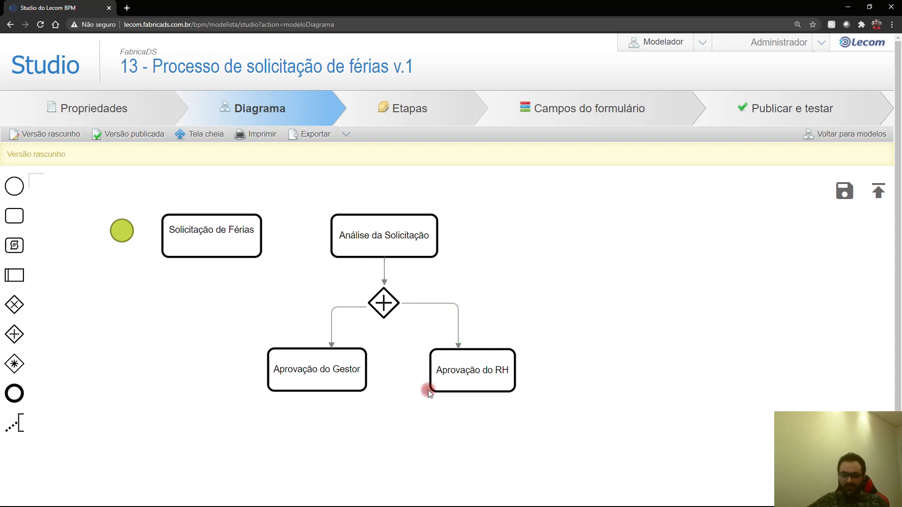
{"action": "left_click", "coordinate": [118, 231]}
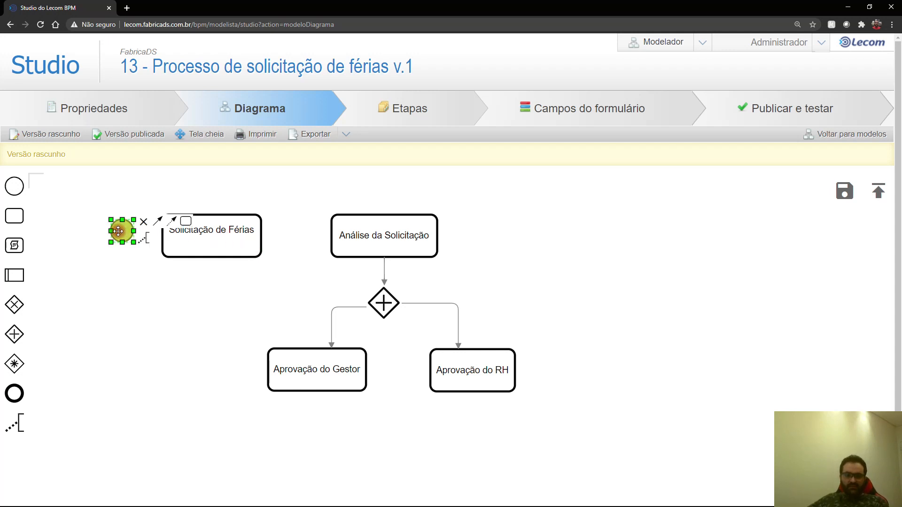
Step: Link the start event to Solicitação de Férias and that task to Análise da Solicitação
{"action": "left_click_drag", "start_coordinate": [157, 220], "coordinate": [170, 233]}
{"action": "left_click", "coordinate": [231, 227]}
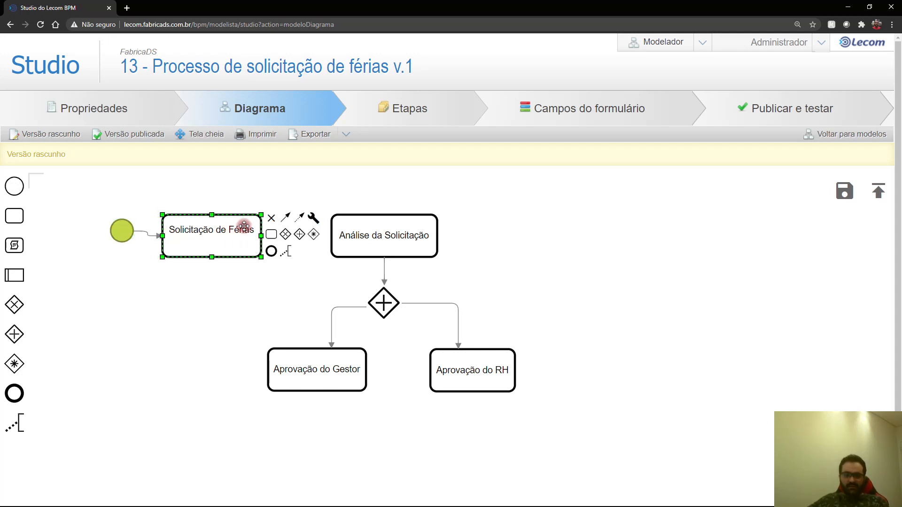
{"action": "left_click_drag", "start_coordinate": [285, 217], "coordinate": [357, 244]}
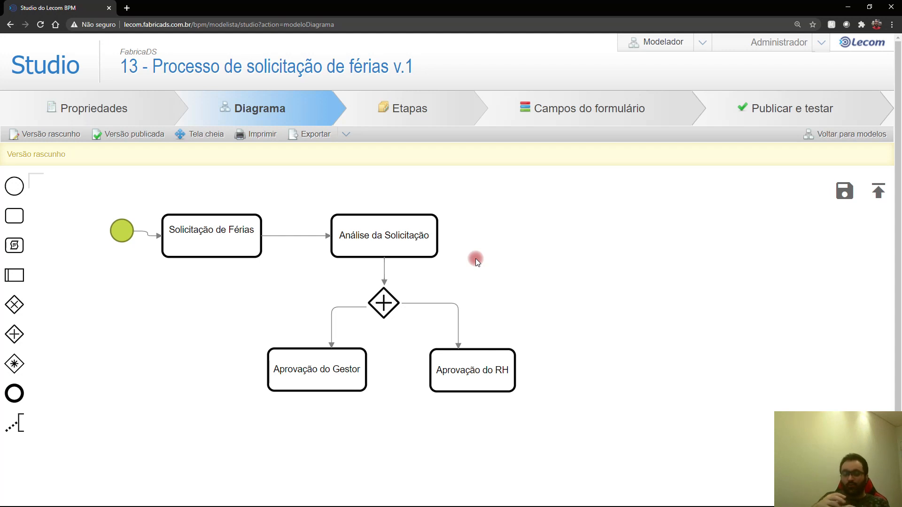
Step: Link Análise da Solicitação back to Solicitação de Férias with a loop over the top
{"action": "left_click", "coordinate": [399, 227]}
{"action": "mouse_move", "coordinate": [228, 200]}
{"action": "left_mouse_down"}
{"action": "mouse_move", "coordinate": [219, 209]}
{"action": "mouse_move", "coordinate": [228, 218]}
{"action": "left_mouse_up"}
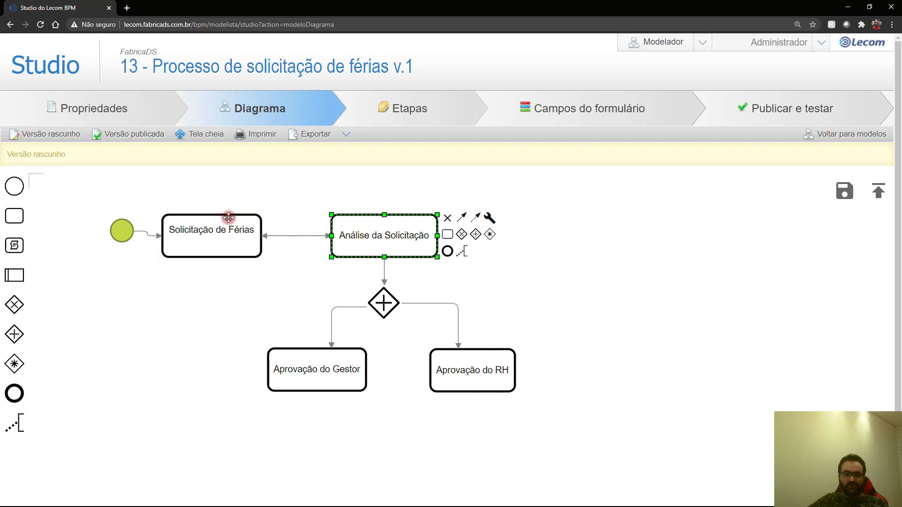
{"action": "left_click", "coordinate": [310, 237]}
{"action": "left_click_drag", "start_coordinate": [300, 201], "coordinate": [299, 193]}
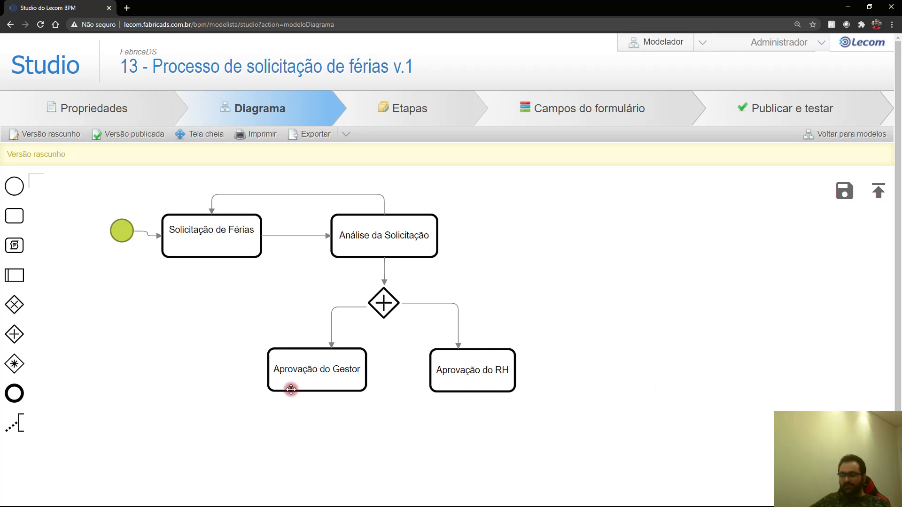
Step: Add a return flow from Aprovação do Gestor to Análise da Solicitação's left side
{"action": "left_click", "coordinate": [292, 365]}
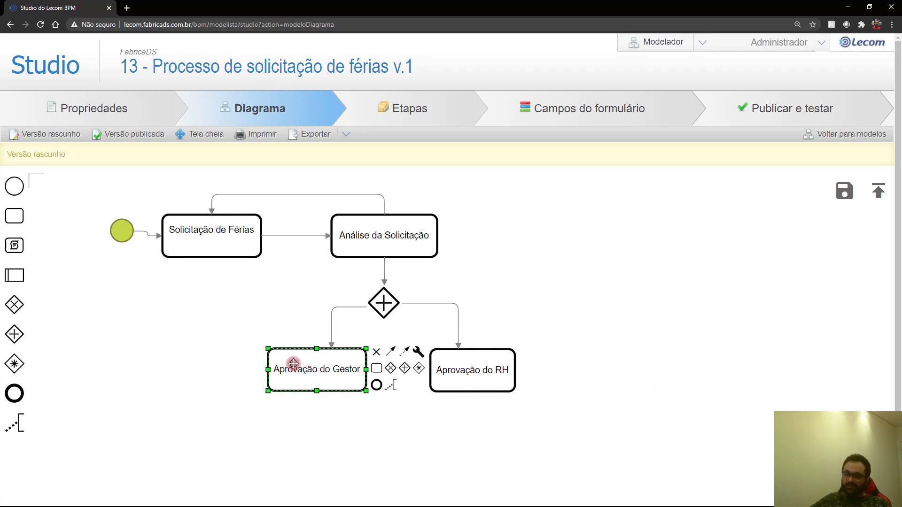
{"action": "mouse_move", "coordinate": [393, 350]}
{"action": "left_mouse_down"}
{"action": "mouse_move", "coordinate": [304, 342]}
{"action": "mouse_move", "coordinate": [292, 279]}
{"action": "mouse_move", "coordinate": [331, 240]}
{"action": "mouse_move", "coordinate": [335, 247]}
{"action": "left_mouse_up"}
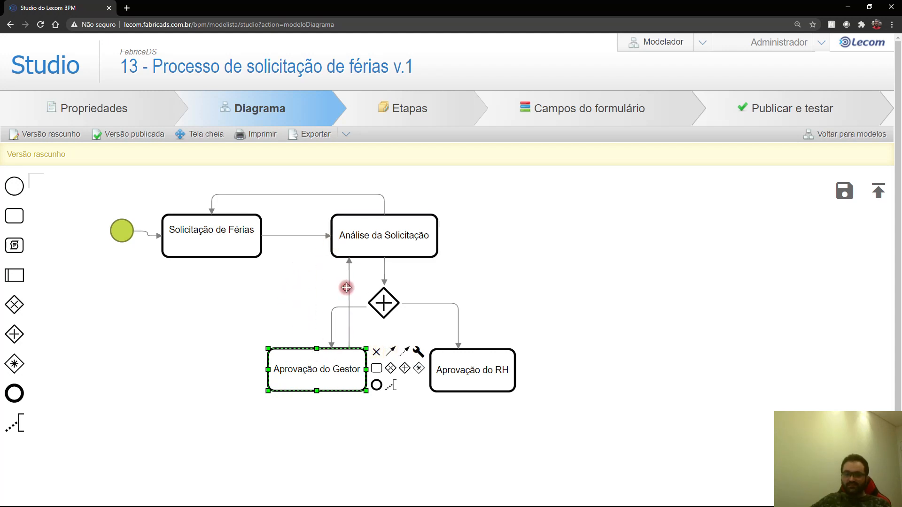
{"action": "left_click", "coordinate": [348, 288]}
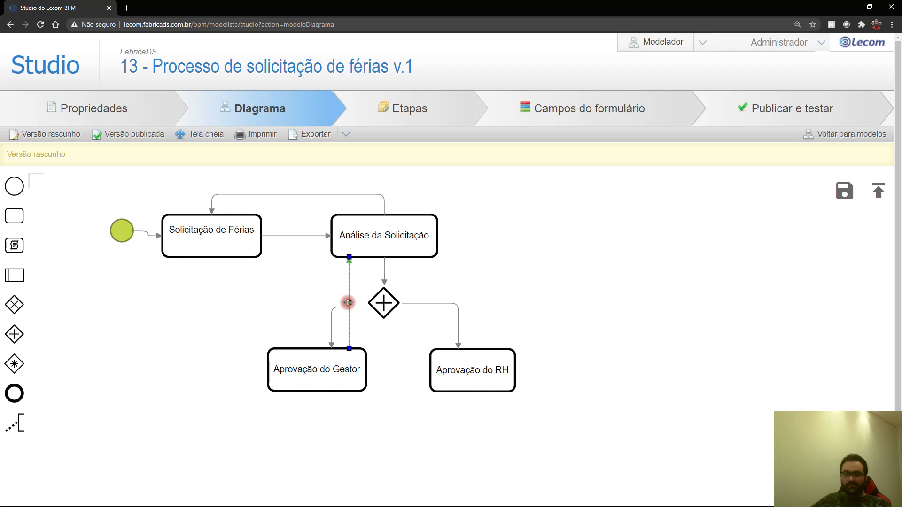
{"action": "left_click_drag", "start_coordinate": [297, 301], "coordinate": [296, 301]}
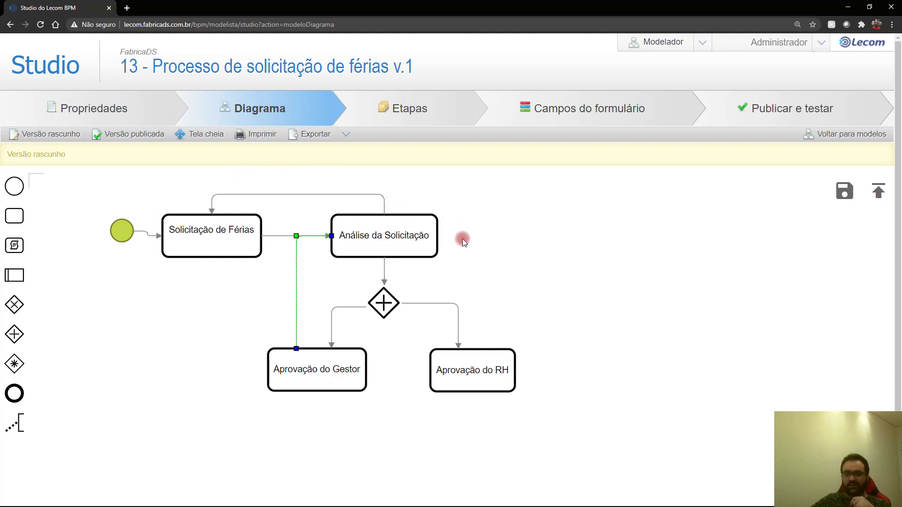
Step: Add an Aprovação do RH return flow routed to the right, and place an empty task below
{"action": "left_click", "coordinate": [477, 352]}
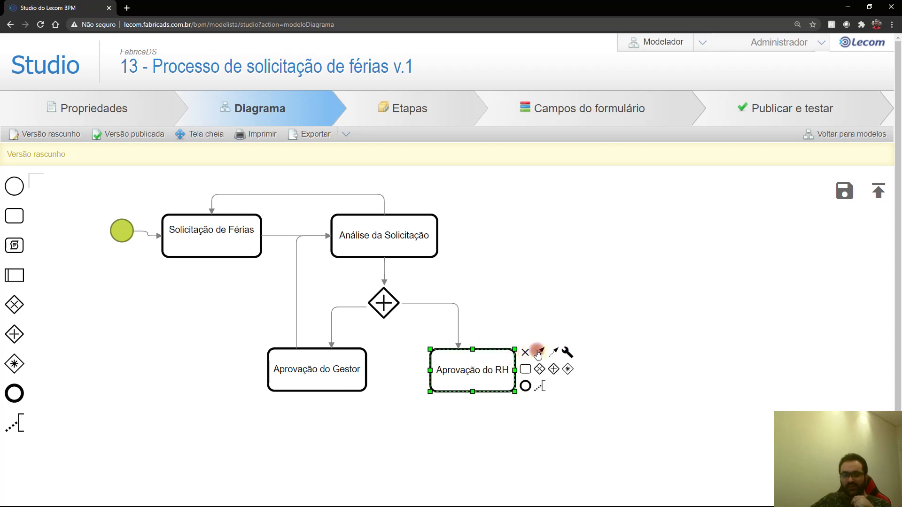
{"action": "left_click_drag", "start_coordinate": [539, 354], "coordinate": [433, 241]}
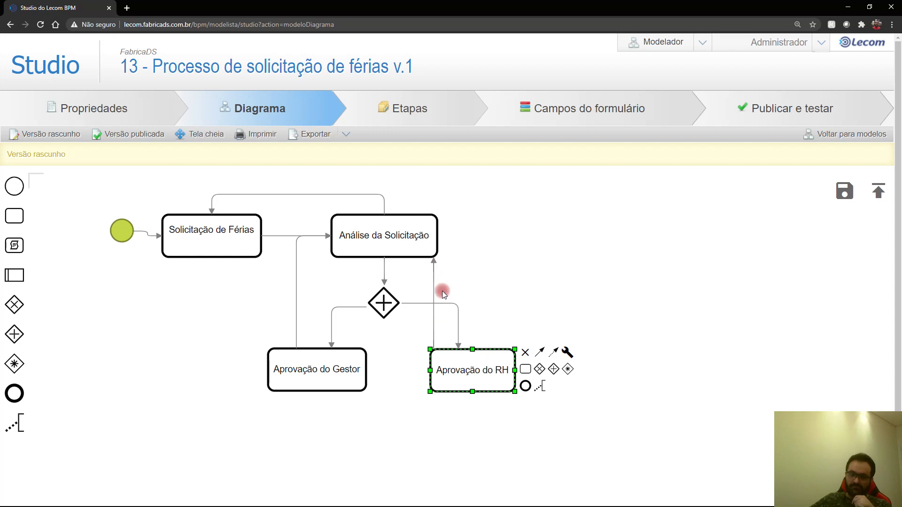
{"action": "left_click", "coordinate": [433, 291]}
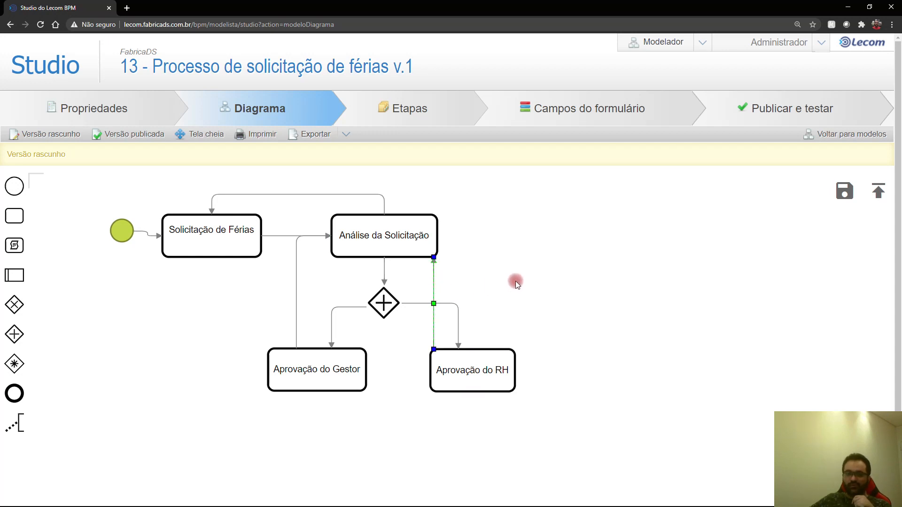
{"action": "left_click_drag", "start_coordinate": [432, 304], "coordinate": [494, 302]}
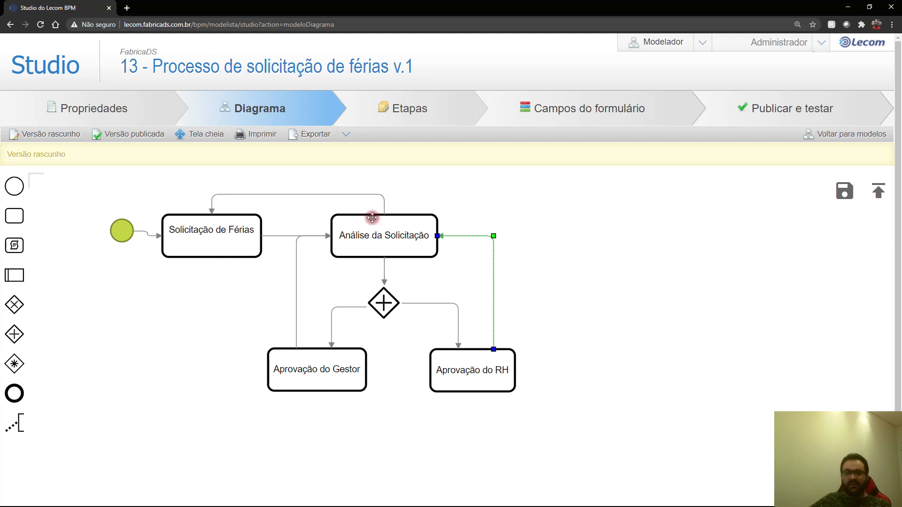
{"action": "left_click", "coordinate": [535, 331]}
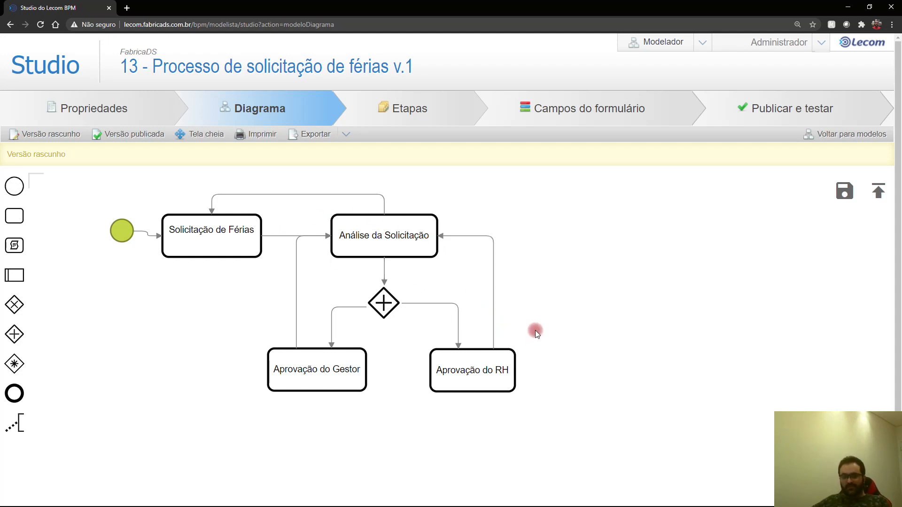
{"action": "left_click_drag", "start_coordinate": [15, 217], "coordinate": [403, 460]}
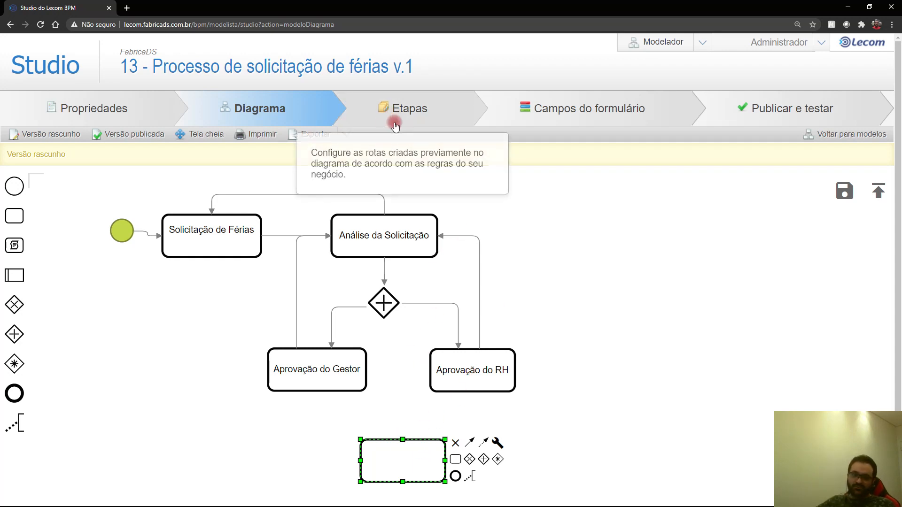
Step: Connect Aprovação do Gestor to the new task with a left-hand route
{"action": "left_click", "coordinate": [330, 375]}
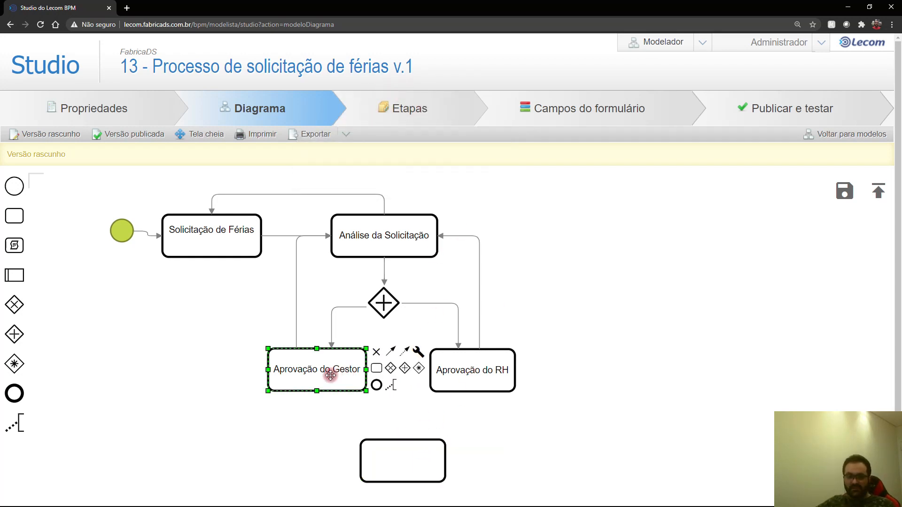
{"action": "left_click_drag", "start_coordinate": [390, 353], "coordinate": [380, 451]}
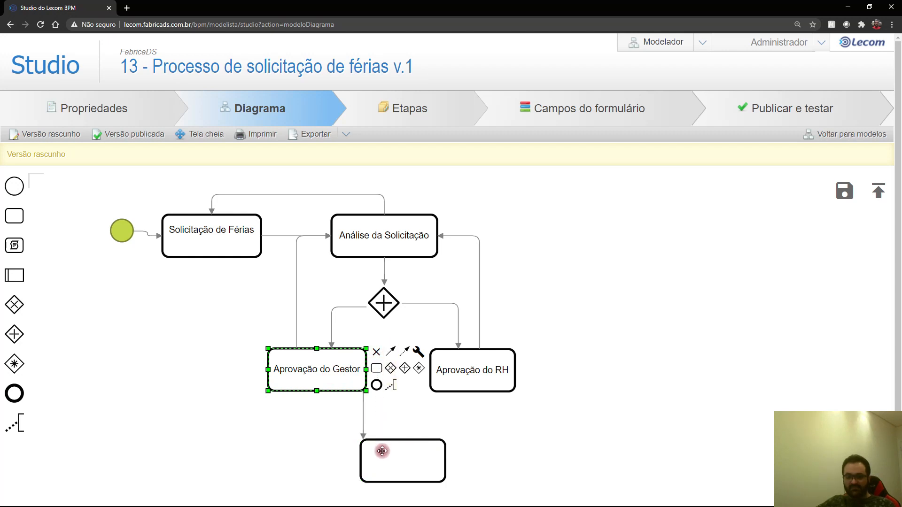
{"action": "left_click", "coordinate": [364, 411]}
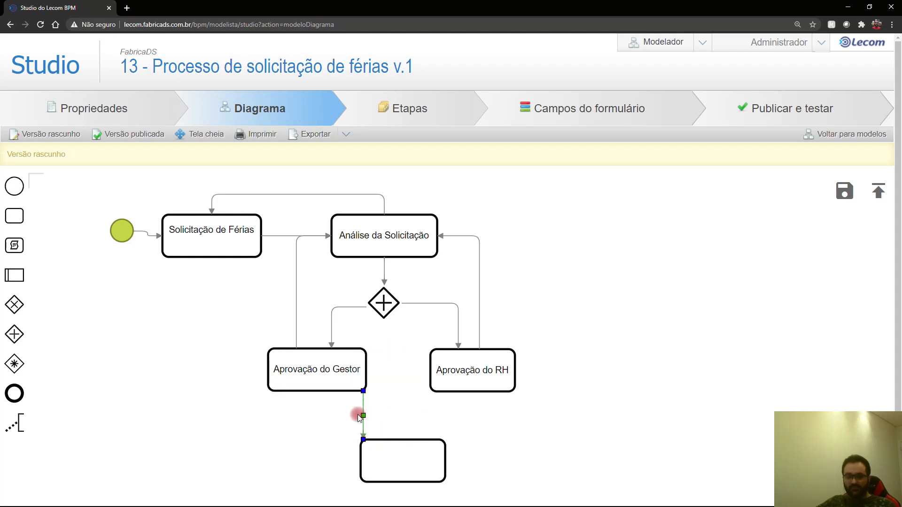
{"action": "left_click_drag", "start_coordinate": [363, 416], "coordinate": [332, 419]}
Step: Connect Aprovação do RH to the task, label it 'Férias Aprovadas', and shift the RH flow left
{"action": "left_click", "coordinate": [480, 378]}
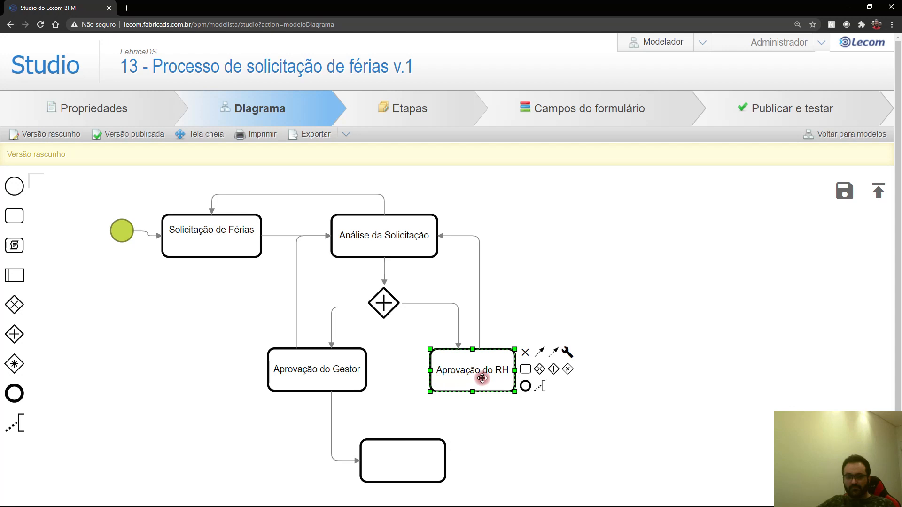
{"action": "left_click_drag", "start_coordinate": [539, 356], "coordinate": [516, 449]}
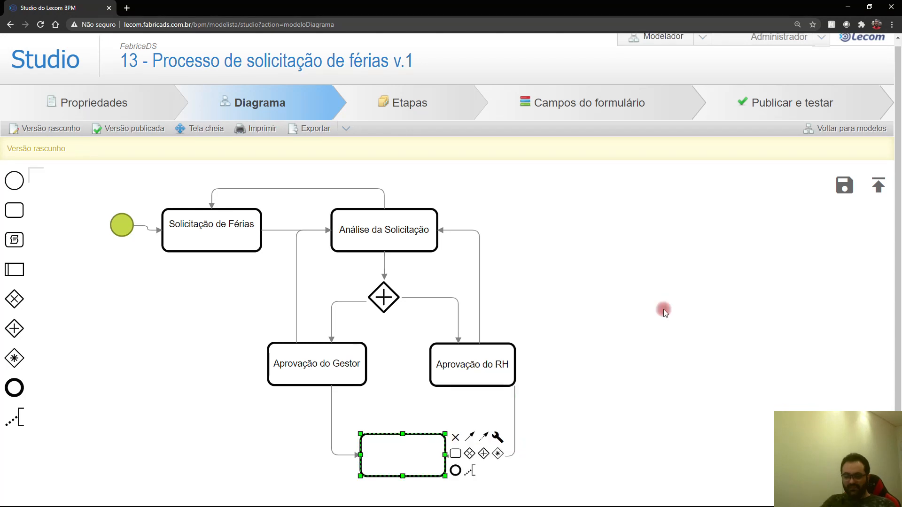
{"action": "type", "text": "Férias Aprovadas"}
{"action": "left_click", "coordinate": [664, 309]}
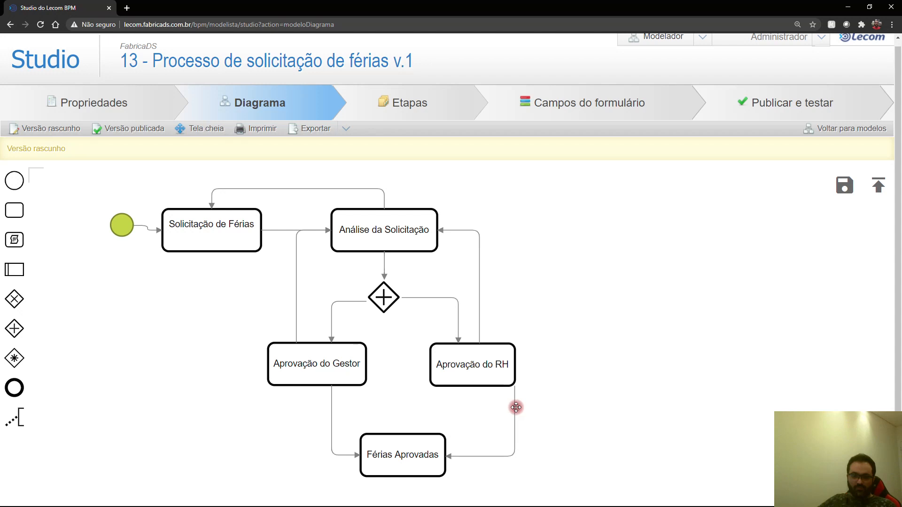
{"action": "left_click_drag", "start_coordinate": [516, 408], "coordinate": [508, 409]}
{"action": "left_click_drag", "start_coordinate": [511, 448], "coordinate": [485, 456]}
{"action": "left_click", "coordinate": [536, 445]}
{"action": "left_click", "coordinate": [321, 308]}
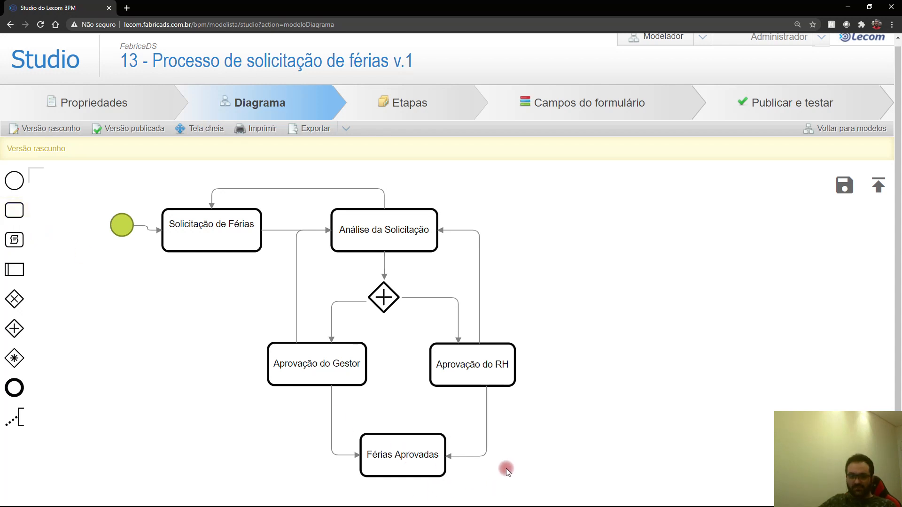
Step: Add an 'Emissão Férias' task and end event, chaining Férias Aprovadas → Emissão Férias → end
{"action": "left_click_drag", "start_coordinate": [14, 211], "coordinate": [405, 498]}
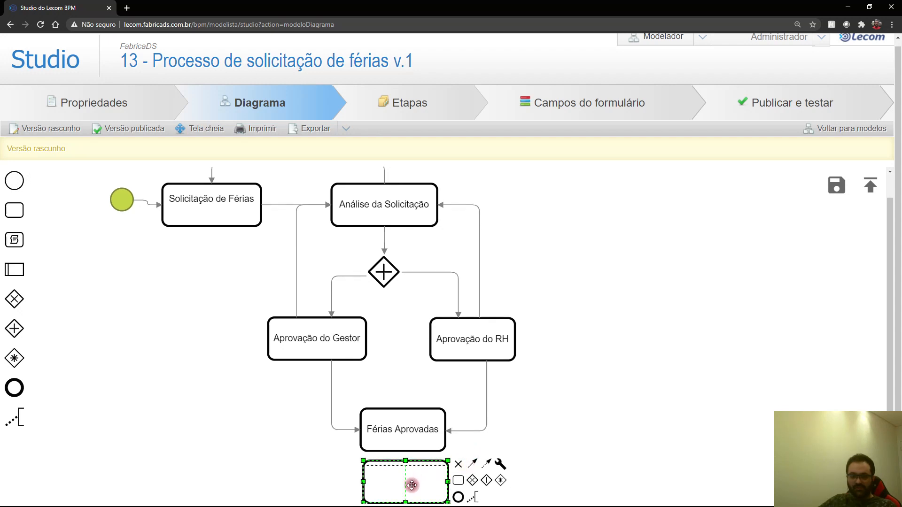
{"action": "type", "text": "Emissão Férias"}
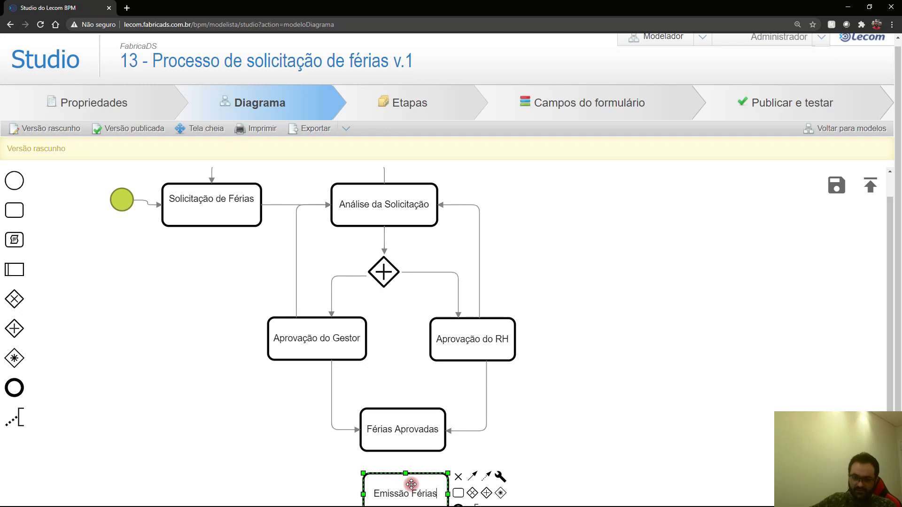
{"action": "left_click", "coordinate": [554, 472]}
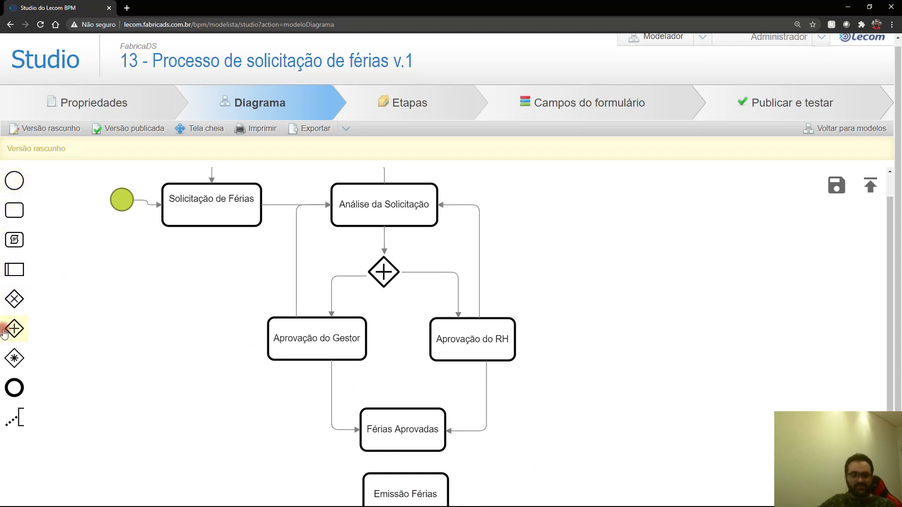
{"action": "left_click_drag", "start_coordinate": [10, 387], "coordinate": [530, 501]}
{"action": "left_click", "coordinate": [414, 445]}
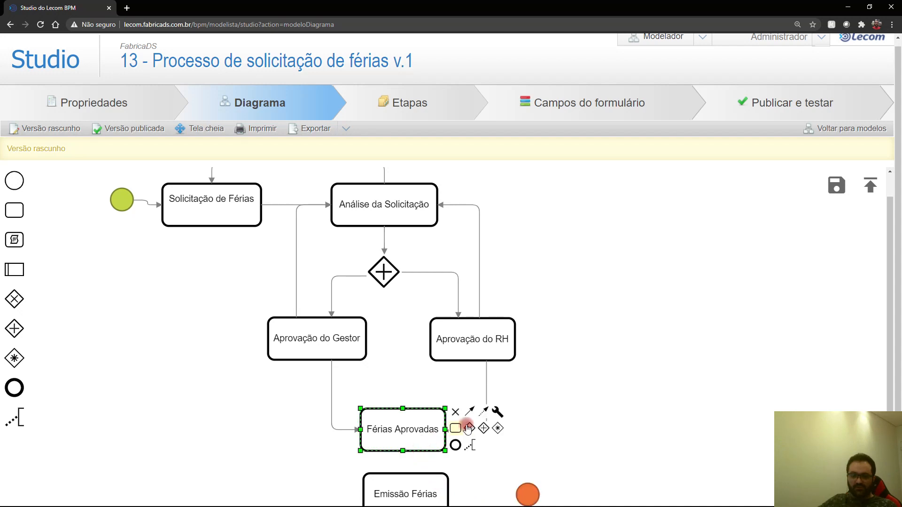
{"action": "left_click_drag", "start_coordinate": [469, 412], "coordinate": [442, 482]}
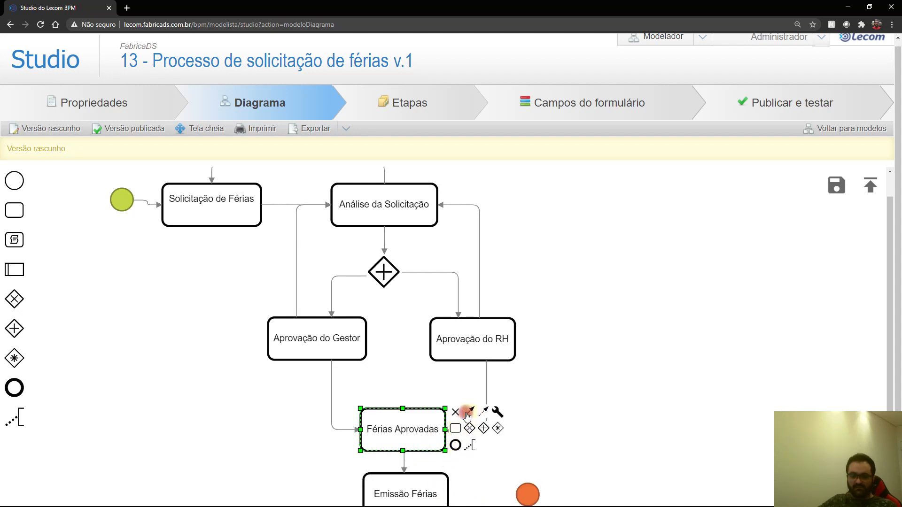
{"action": "left_click", "coordinate": [433, 479]}
{"action": "left_click_drag", "start_coordinate": [475, 477], "coordinate": [528, 495]}
{"action": "left_click", "coordinate": [591, 445]}
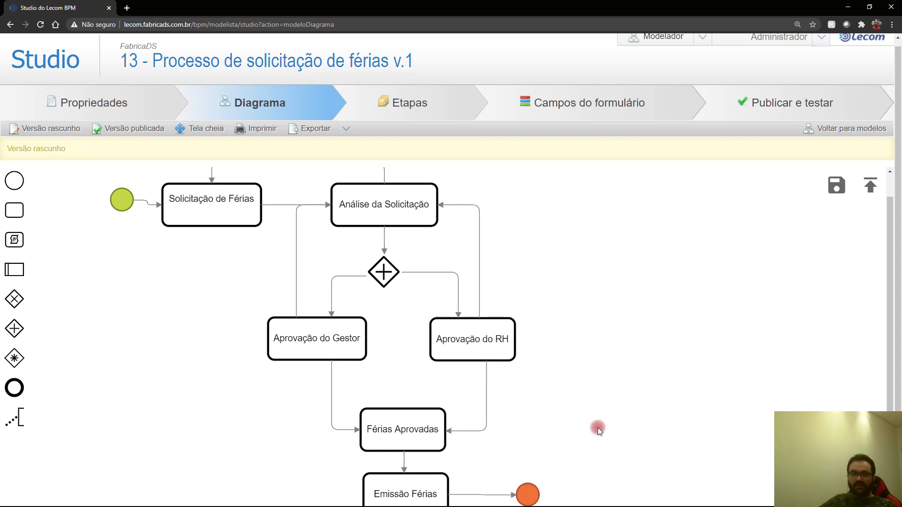
{"action": "scroll", "coordinate": [593, 424], "scroll_direction": "up", "scroll_amount": 1}
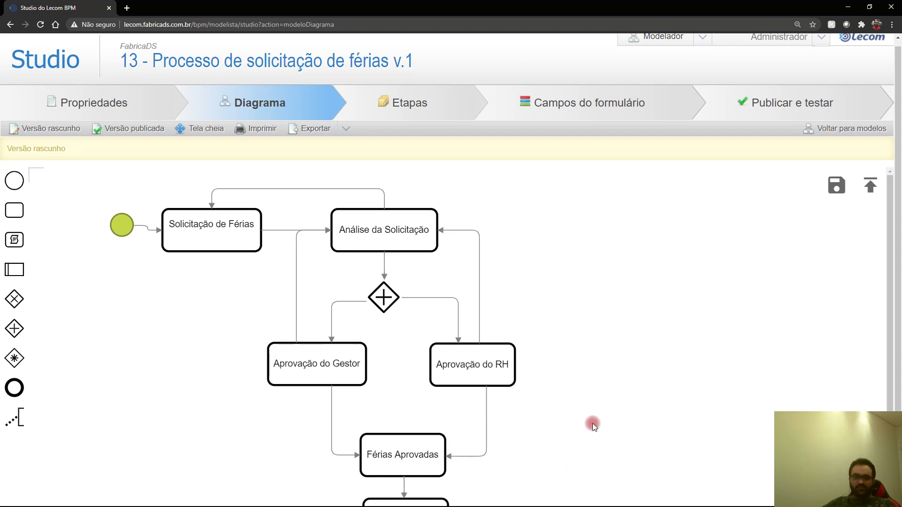
{"action": "scroll", "coordinate": [593, 423], "scroll_direction": "down", "scroll_amount": 1}
{"action": "scroll", "coordinate": [646, 409], "scroll_direction": "up", "scroll_amount": 1}
Step: Save and publish the process, then go to the Etapas step list
{"action": "left_click", "coordinate": [832, 187]}
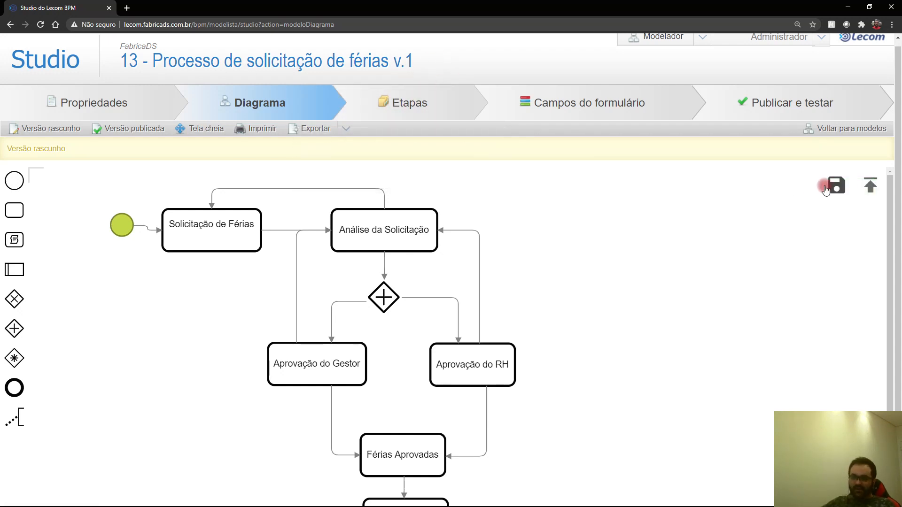
{"action": "left_click", "coordinate": [861, 190]}
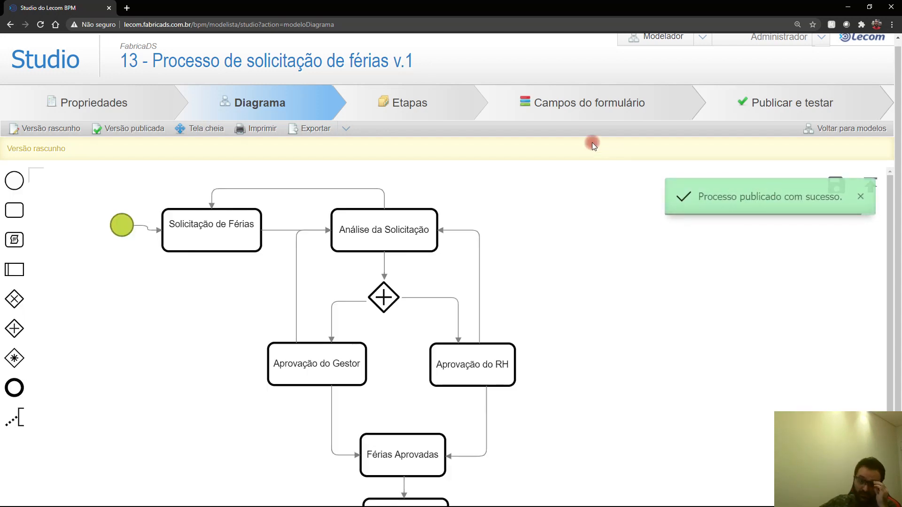
{"action": "left_click", "coordinate": [418, 105]}
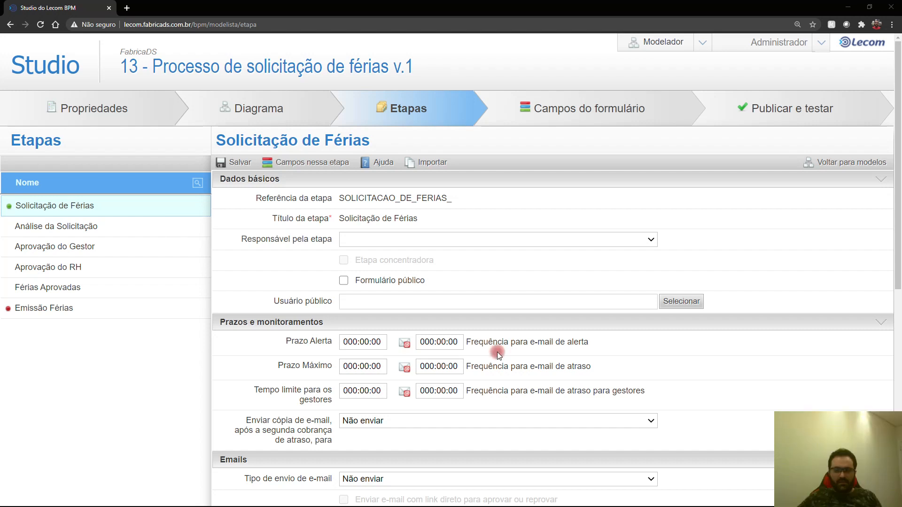
Step: Make the initiating user responsible for Solicitação de Férias, keeping e-mail on Não enviar
{"action": "left_click", "coordinate": [374, 243]}
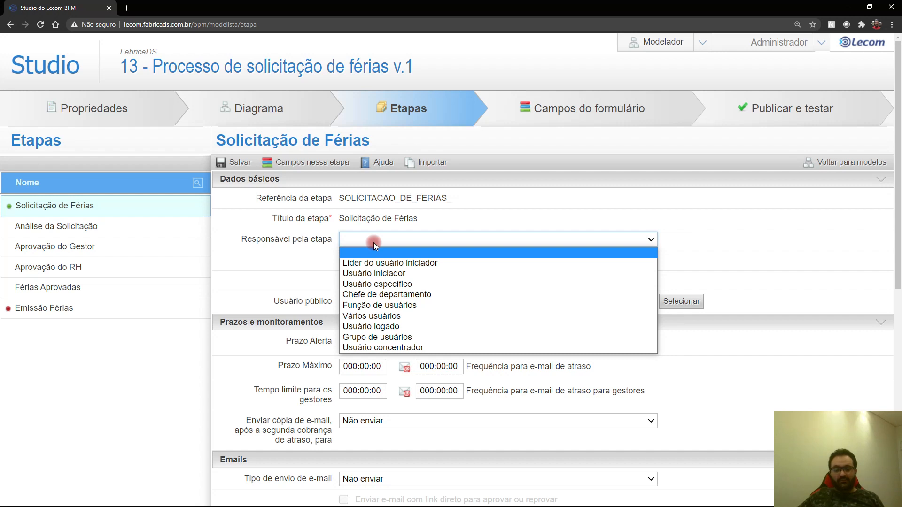
{"action": "left_click", "coordinate": [370, 272]}
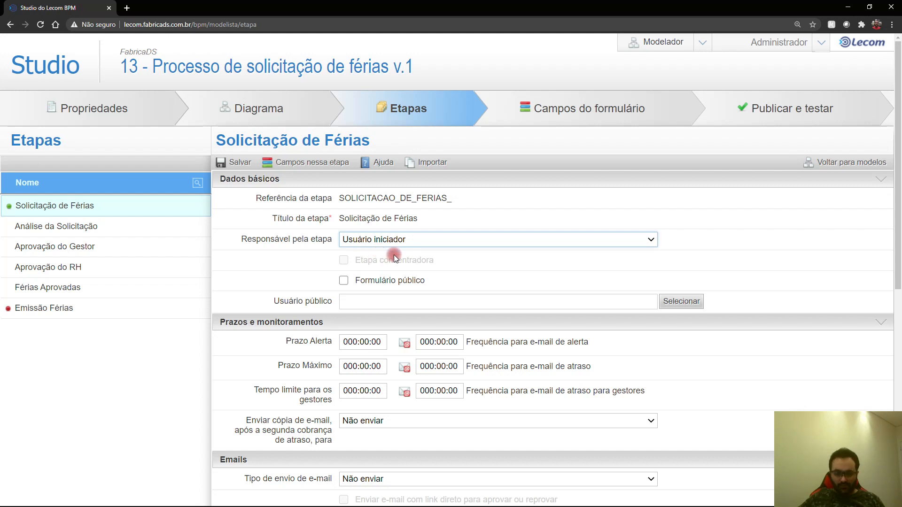
{"action": "scroll", "coordinate": [394, 255], "scroll_direction": "down", "scroll_amount": 1}
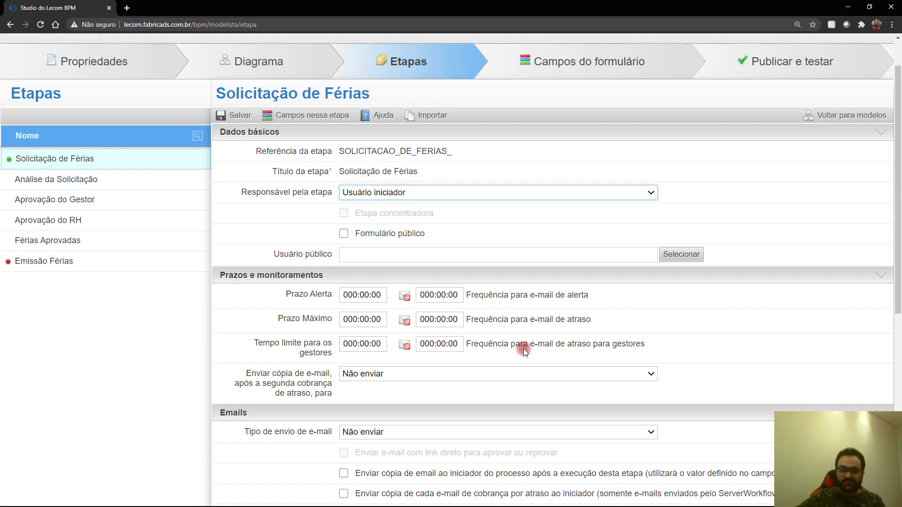
{"action": "scroll", "coordinate": [524, 349], "scroll_direction": "down", "scroll_amount": 3}
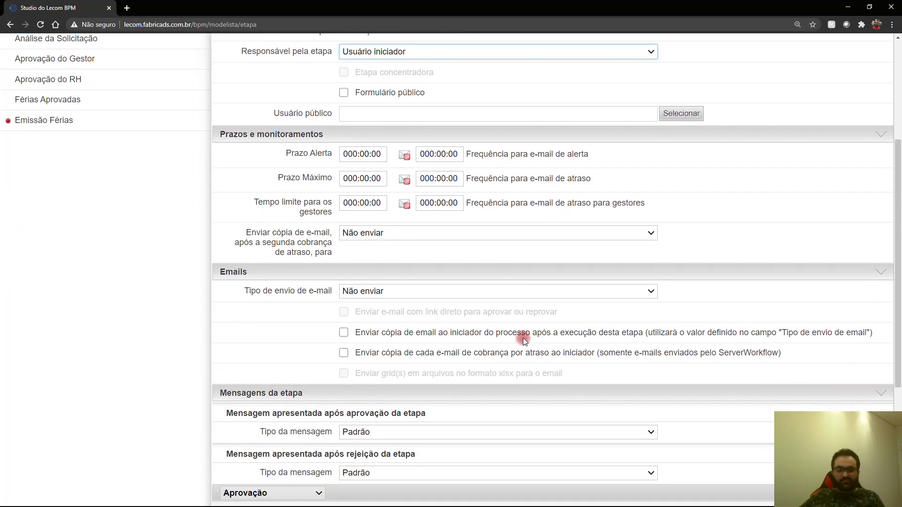
{"action": "left_click", "coordinate": [424, 292]}
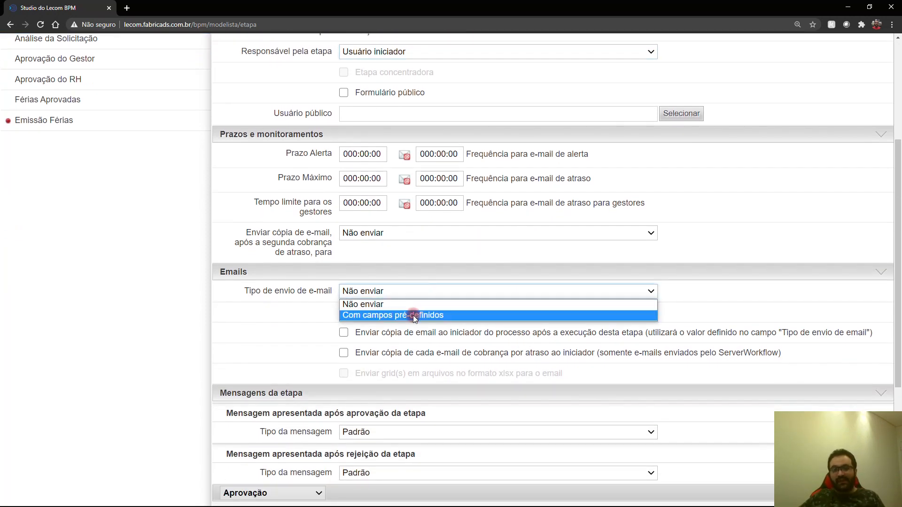
{"action": "left_click", "coordinate": [321, 328]}
{"action": "scroll", "coordinate": [321, 327], "scroll_direction": "down", "scroll_amount": 4}
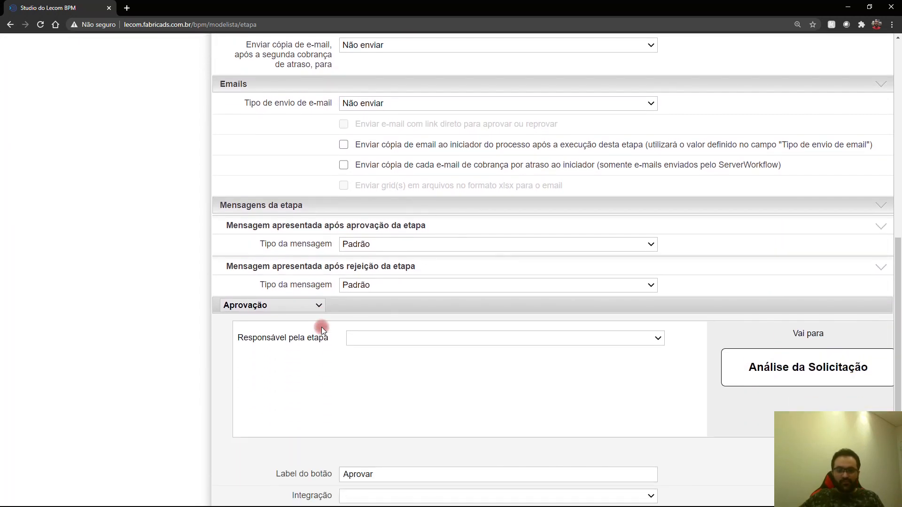
{"action": "scroll", "coordinate": [321, 327], "scroll_direction": "down", "scroll_amount": 1}
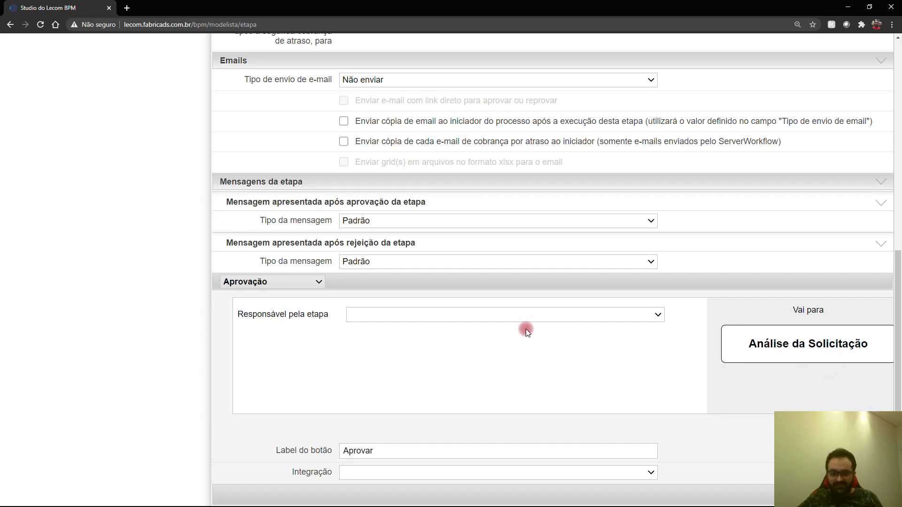
Step: Route approval to Líder do usuário iniciador, label the button 'Enviar solicitação', and save
{"action": "left_click", "coordinate": [438, 315]}
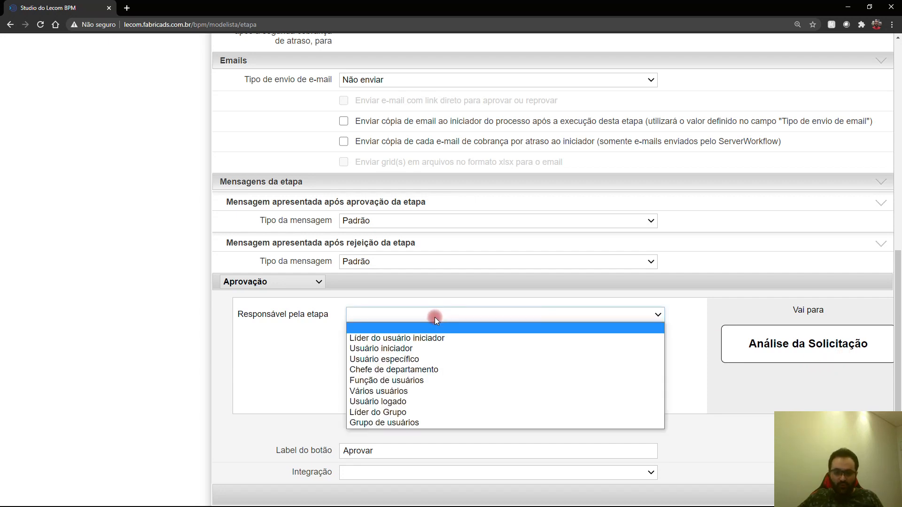
{"action": "left_click", "coordinate": [414, 338]}
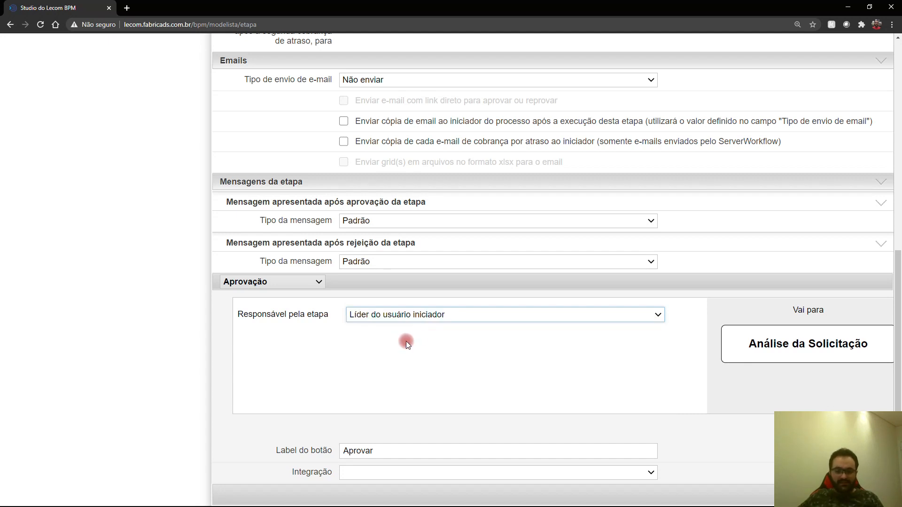
{"action": "left_click_drag", "start_coordinate": [388, 448], "coordinate": [272, 452]}
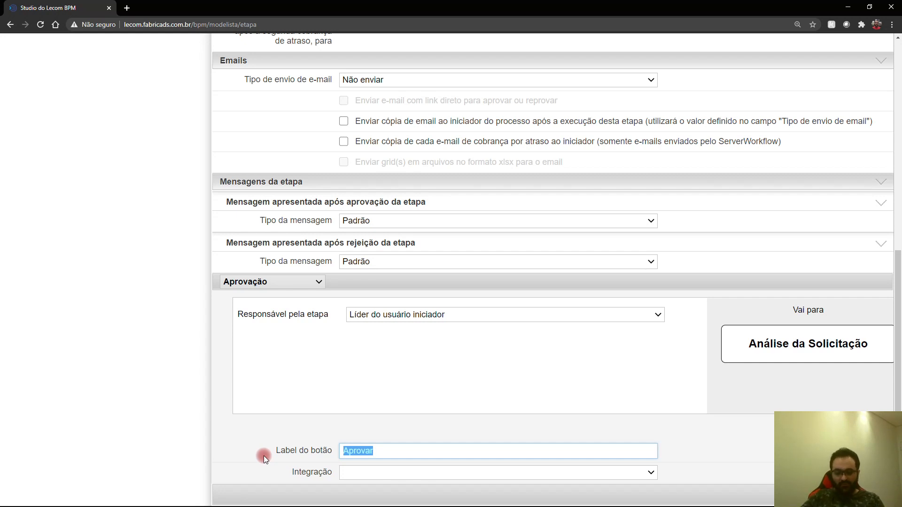
{"action": "type", "text": "Enviar solii"}
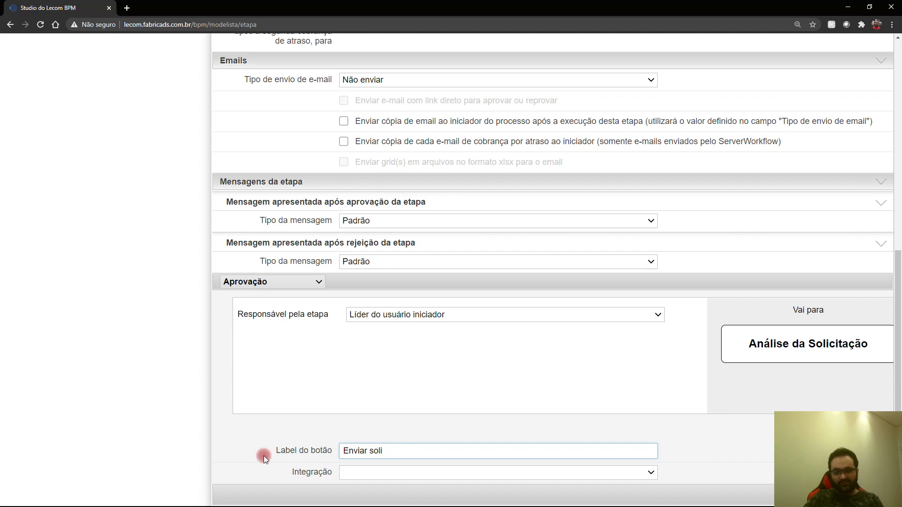
{"action": "type", "text": "citação"}
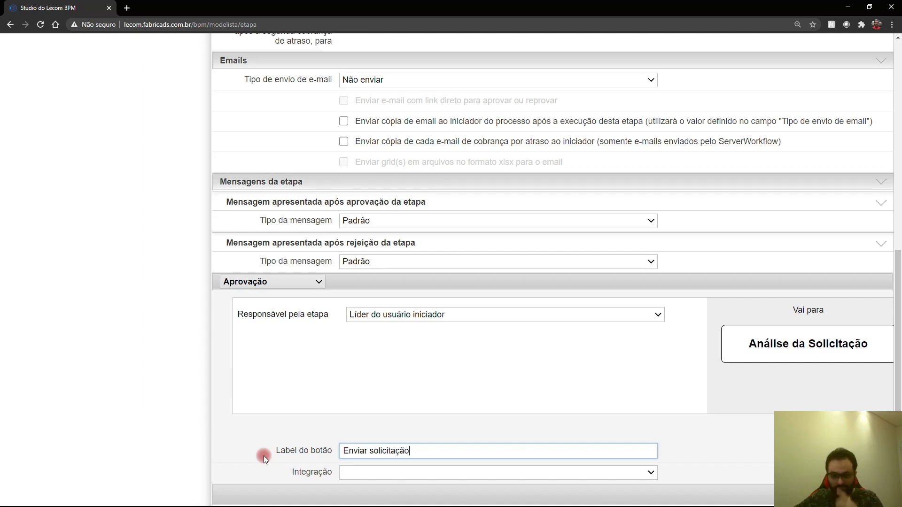
{"action": "left_click", "coordinate": [670, 418]}
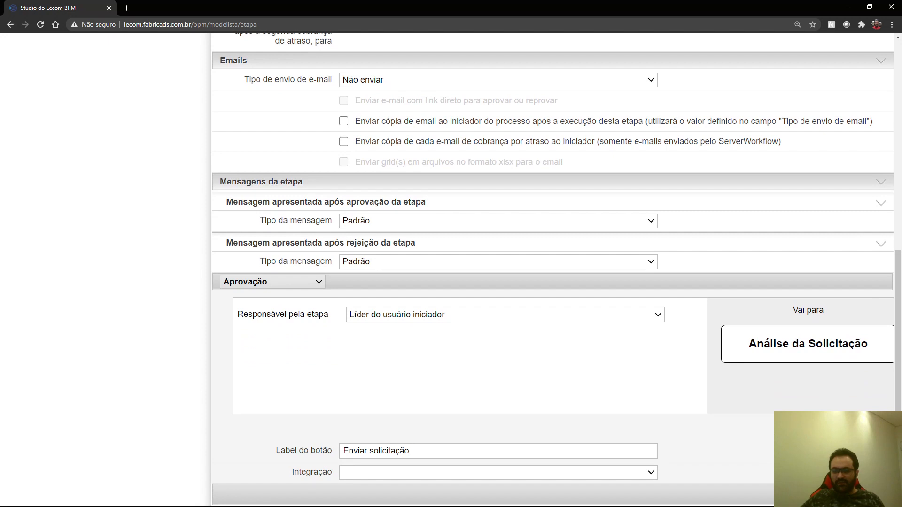
{"action": "left_click", "coordinate": [679, 447]}
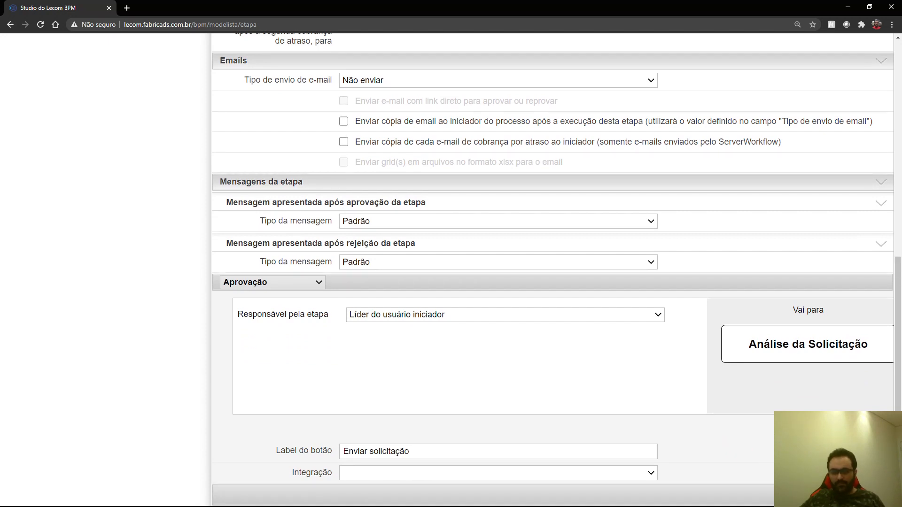
{"action": "scroll", "coordinate": [492, 253], "scroll_direction": "up", "scroll_amount": 9}
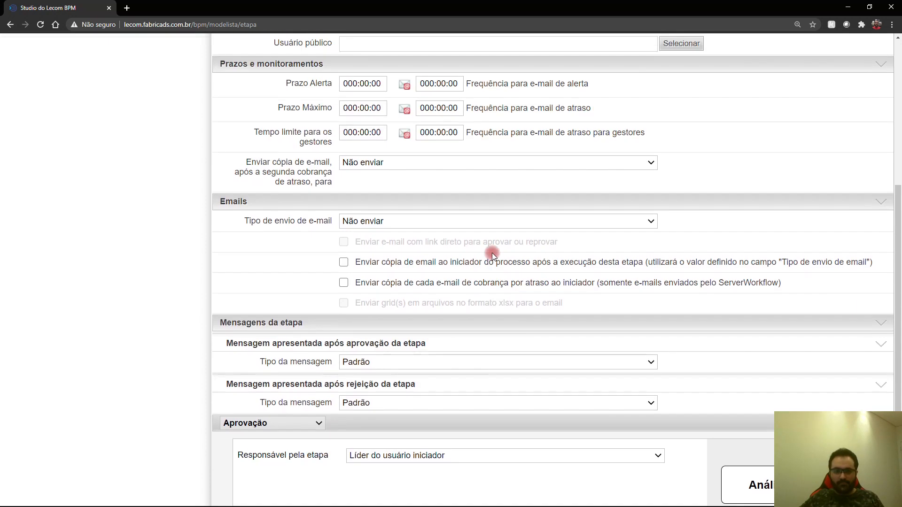
{"action": "scroll", "coordinate": [492, 253], "scroll_direction": "up", "scroll_amount": 1}
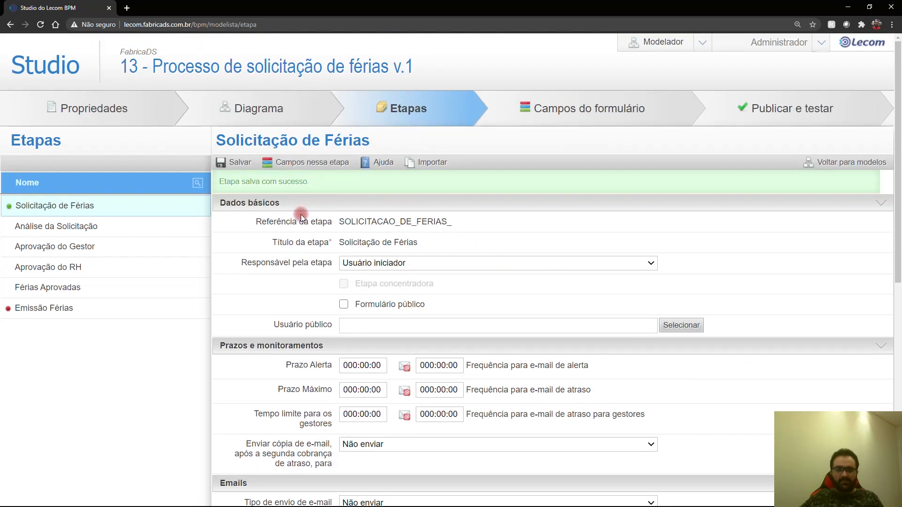
Step: Make Líder do usuário iniciador responsible for the Análise da Solicitação stage
{"action": "left_click", "coordinate": [86, 229]}
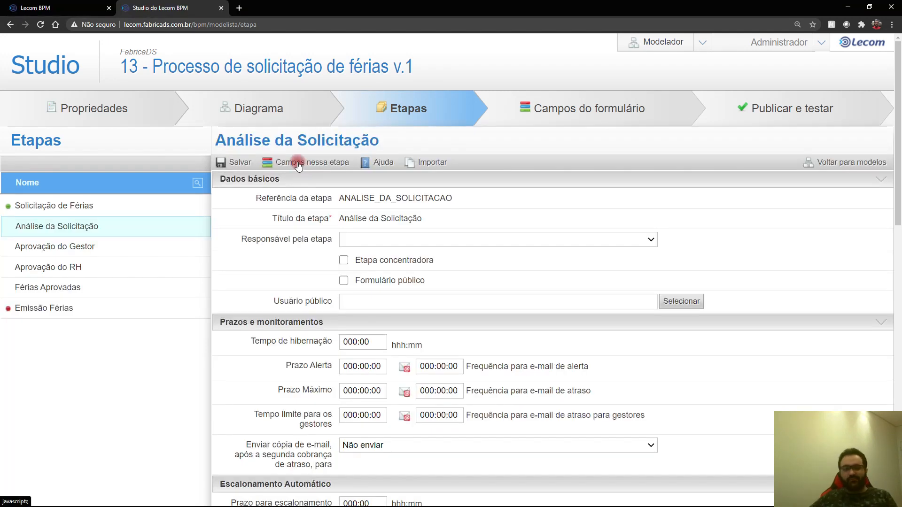
{"action": "left_click", "coordinate": [368, 245]}
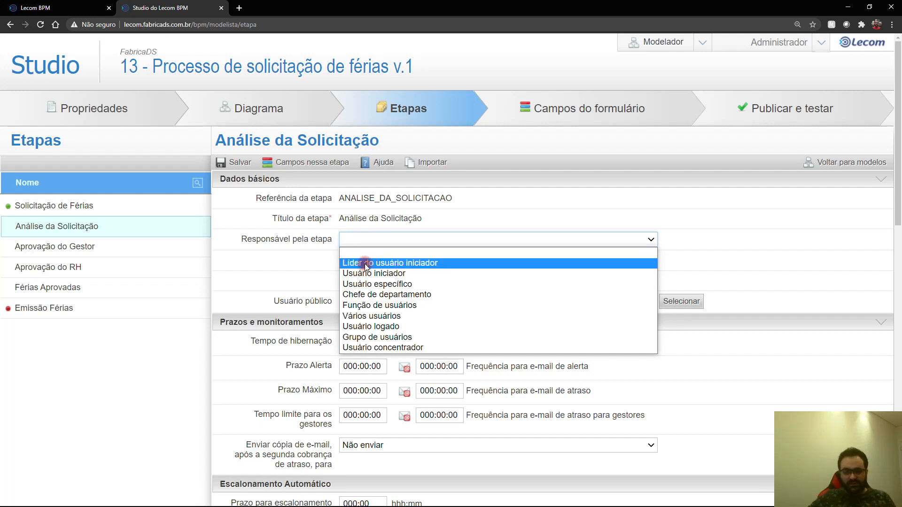
{"action": "left_click", "coordinate": [359, 264]}
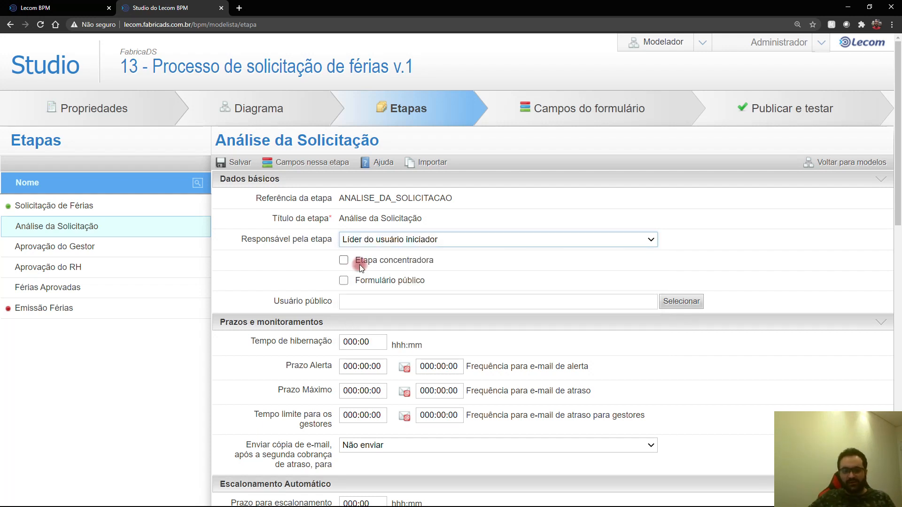
{"action": "scroll", "coordinate": [450, 290], "scroll_direction": "down", "scroll_amount": 3}
{"action": "scroll", "coordinate": [450, 289], "scroll_direction": "down", "scroll_amount": 8}
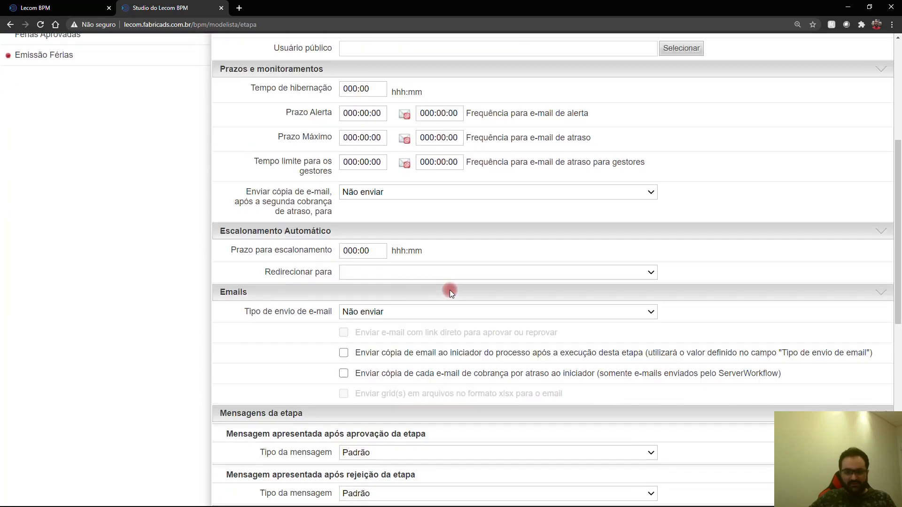
{"action": "scroll", "coordinate": [450, 289], "scroll_direction": "down", "scroll_amount": 1}
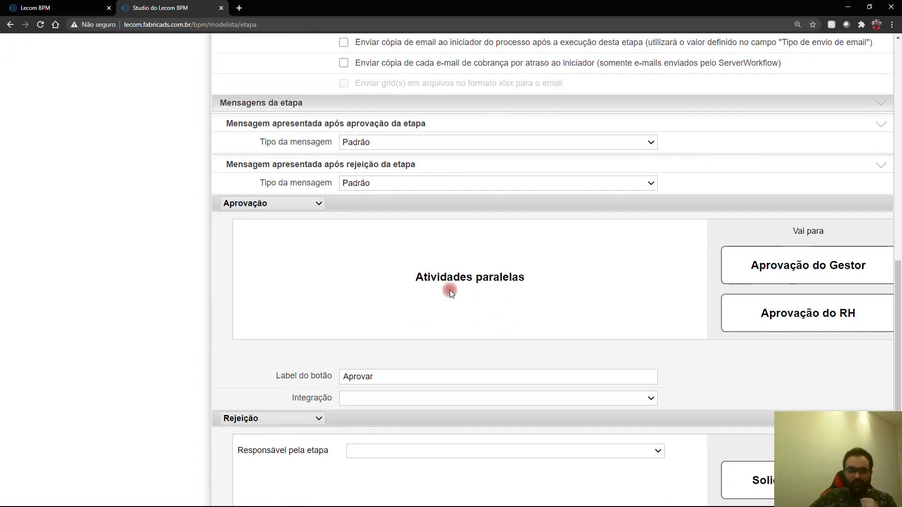
{"action": "scroll", "coordinate": [450, 290], "scroll_direction": "down", "scroll_amount": 1}
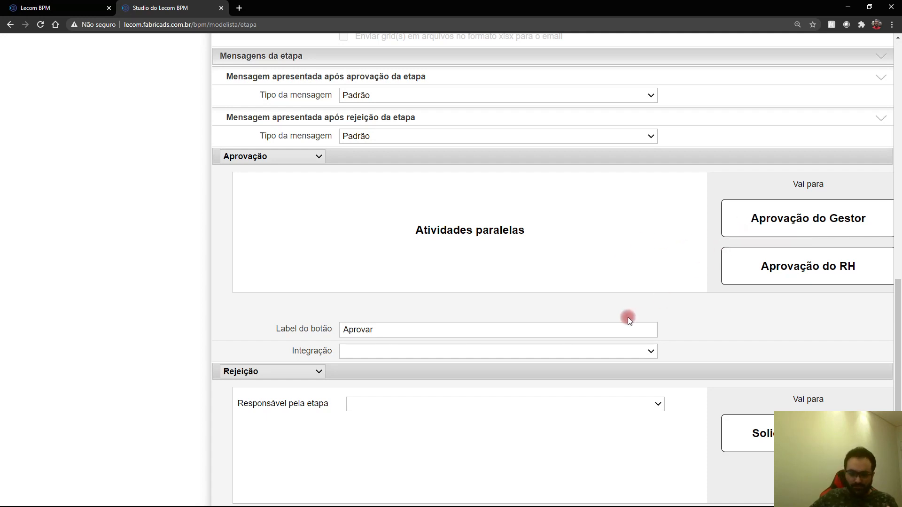
{"action": "double_click", "coordinate": [350, 330]}
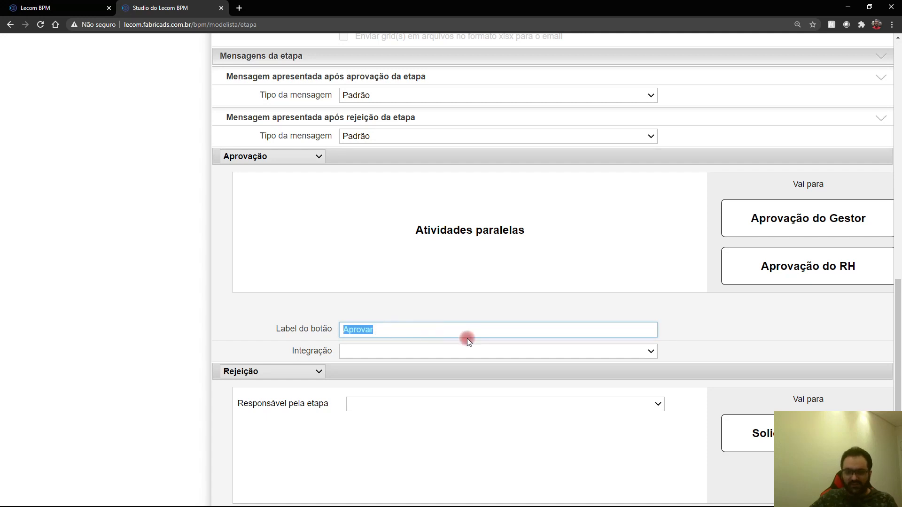
{"action": "scroll", "coordinate": [479, 340], "scroll_direction": "down", "scroll_amount": 2}
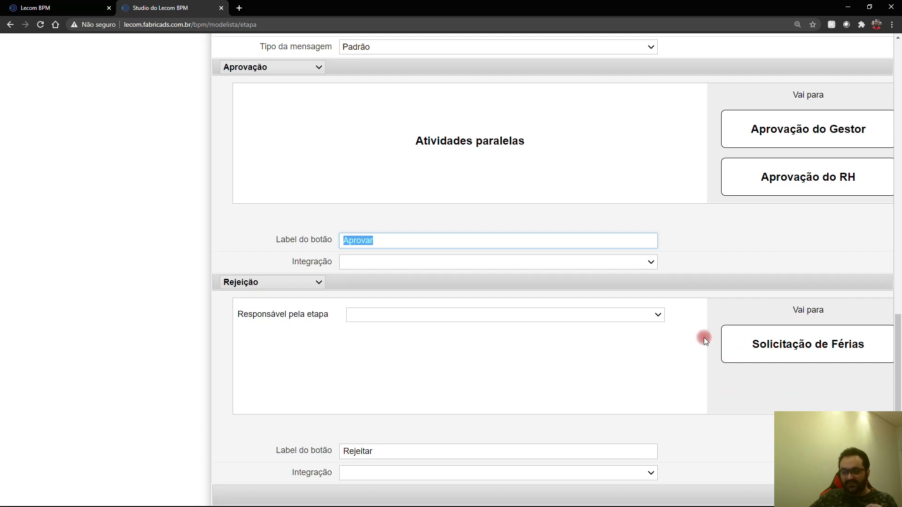
Step: Send rejections back to Usuário iniciador, keep the 'Rejeitar' label, and save the stage
{"action": "left_click", "coordinate": [520, 311]}
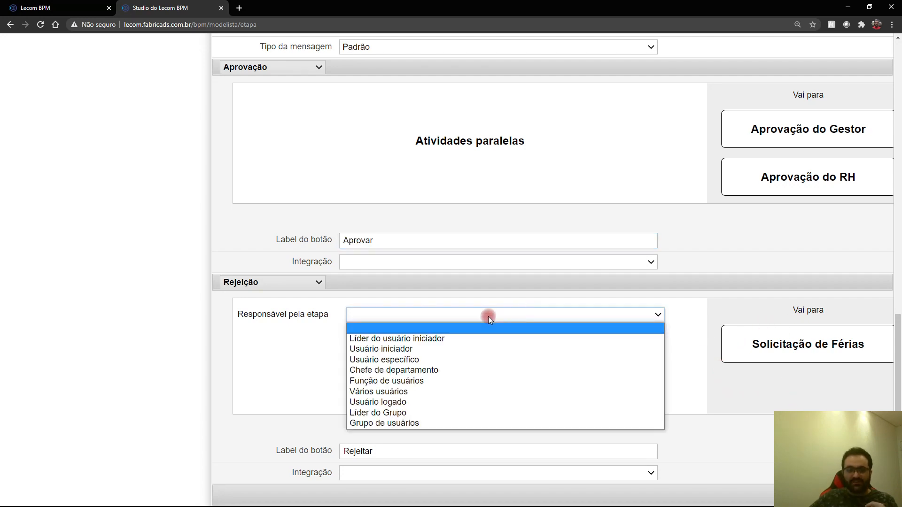
{"action": "left_click", "coordinate": [435, 349]}
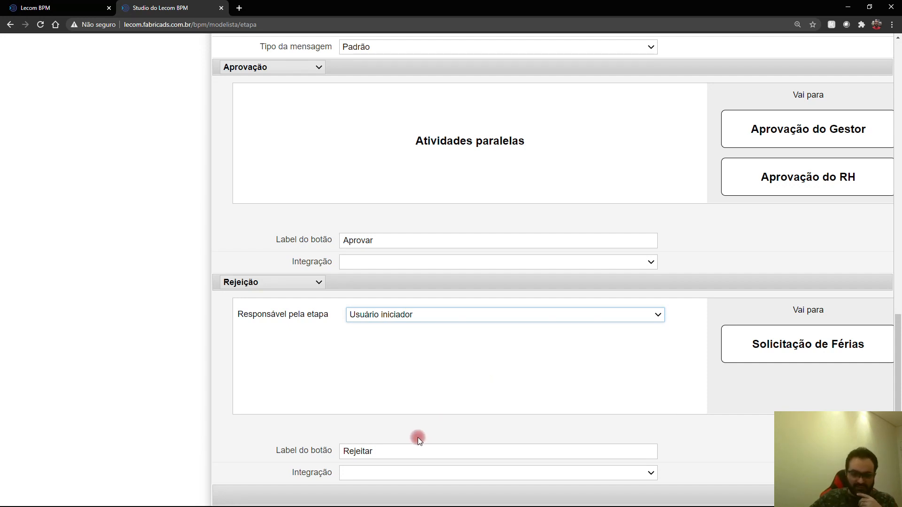
{"action": "left_click_drag", "start_coordinate": [394, 454], "coordinate": [342, 451]}
{"action": "left_click", "coordinate": [451, 432]}
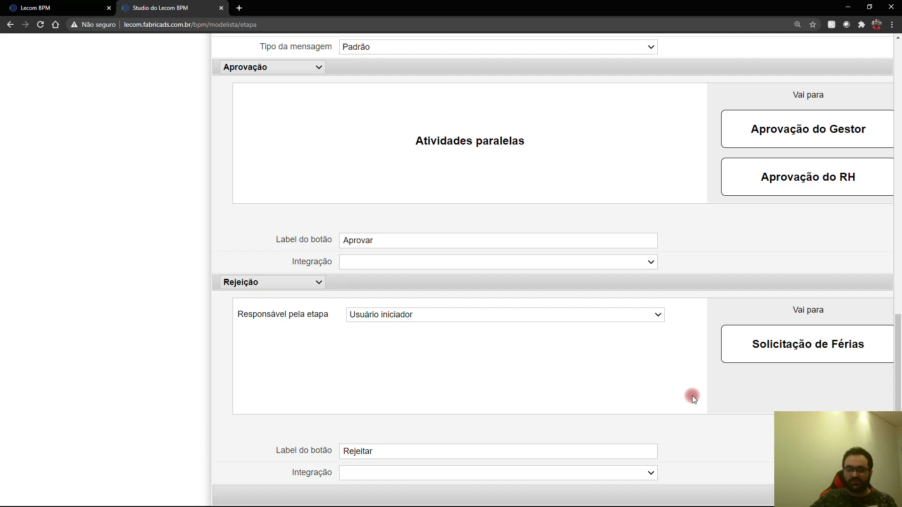
{"action": "left_click", "coordinate": [869, 495]}
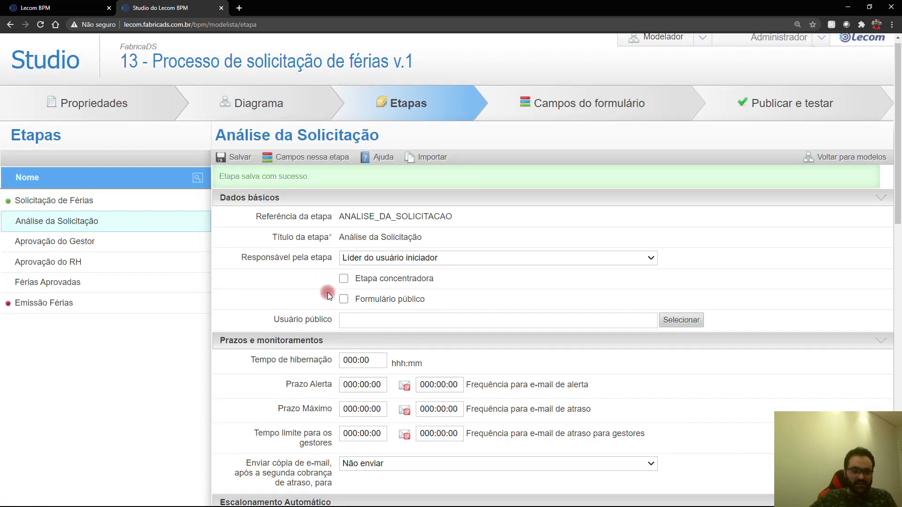
{"action": "left_click", "coordinate": [80, 241]}
Step: Assign Aprovação do Gestor to the specific user found by searching 'gestor'
{"action": "left_click", "coordinate": [429, 234]}
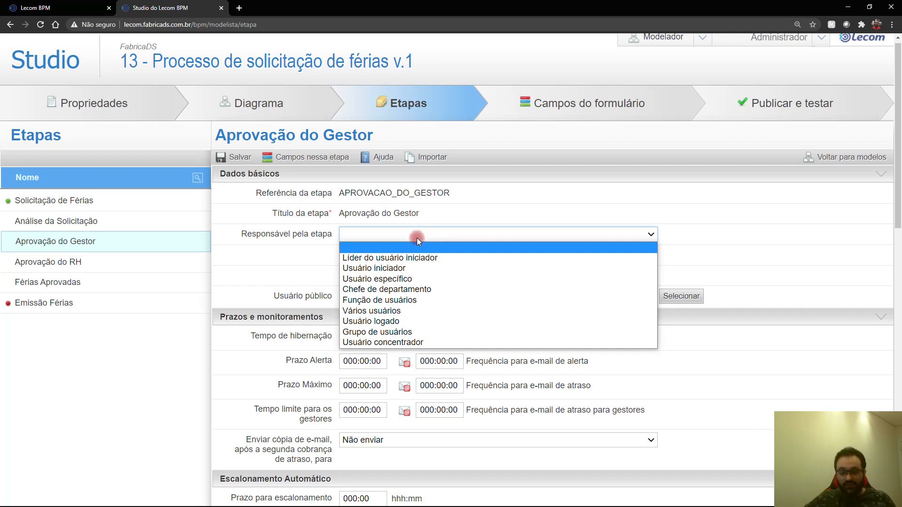
{"action": "left_click", "coordinate": [407, 280]}
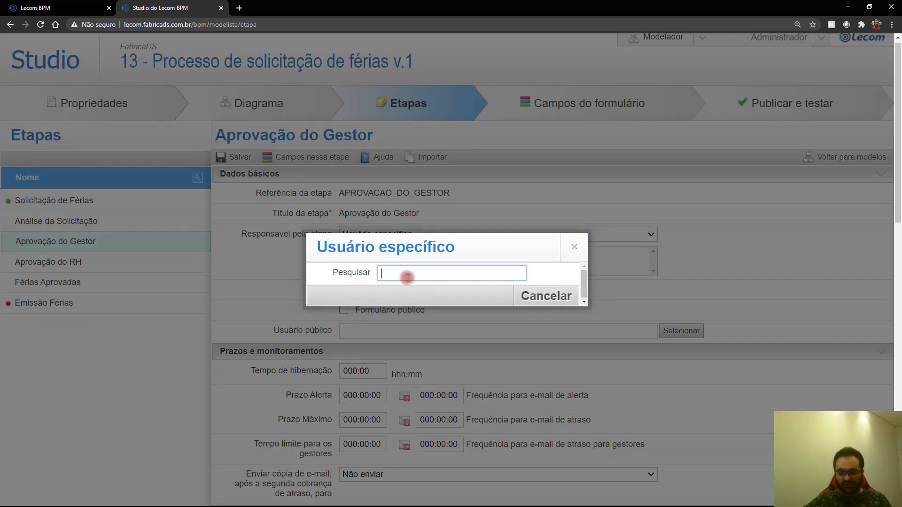
{"action": "type", "text": "gest"}
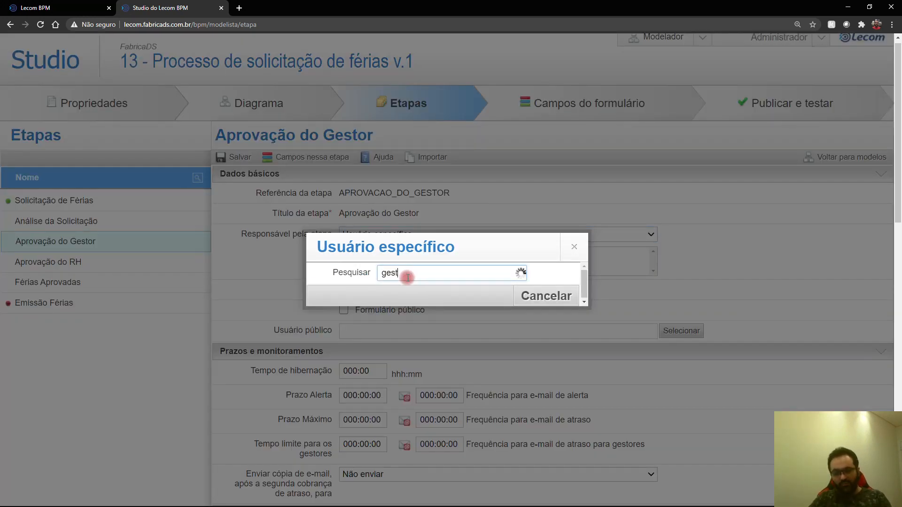
{"action": "type", "text": "or"}
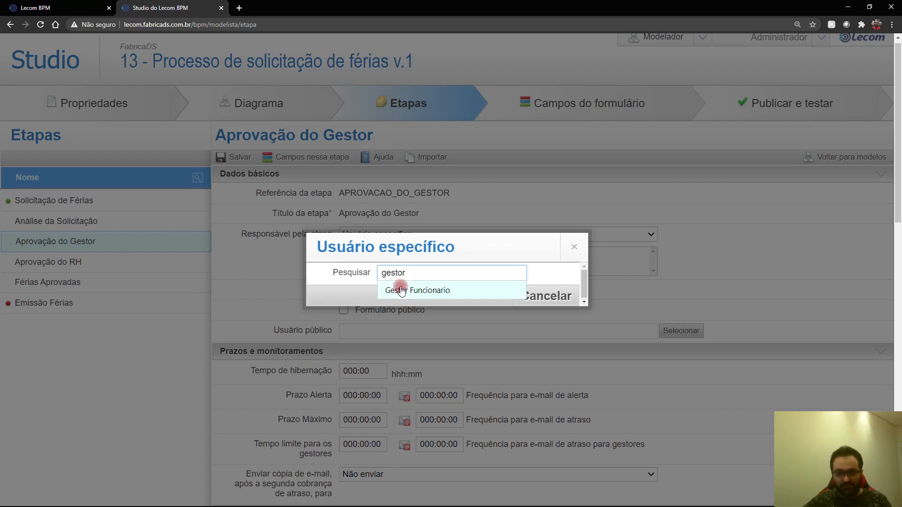
{"action": "left_click", "coordinate": [401, 290]}
{"action": "scroll", "coordinate": [439, 287], "scroll_direction": "down", "scroll_amount": 2}
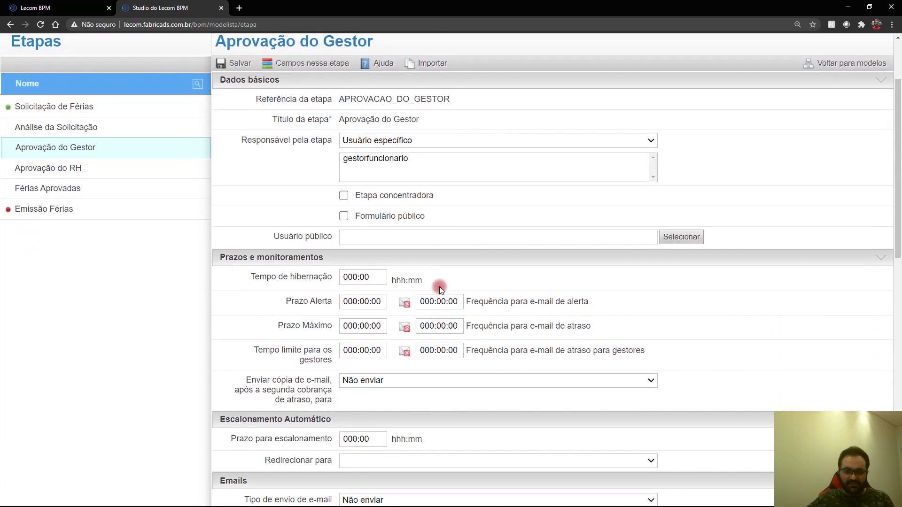
{"action": "scroll", "coordinate": [431, 202], "scroll_direction": "down", "scroll_amount": 2}
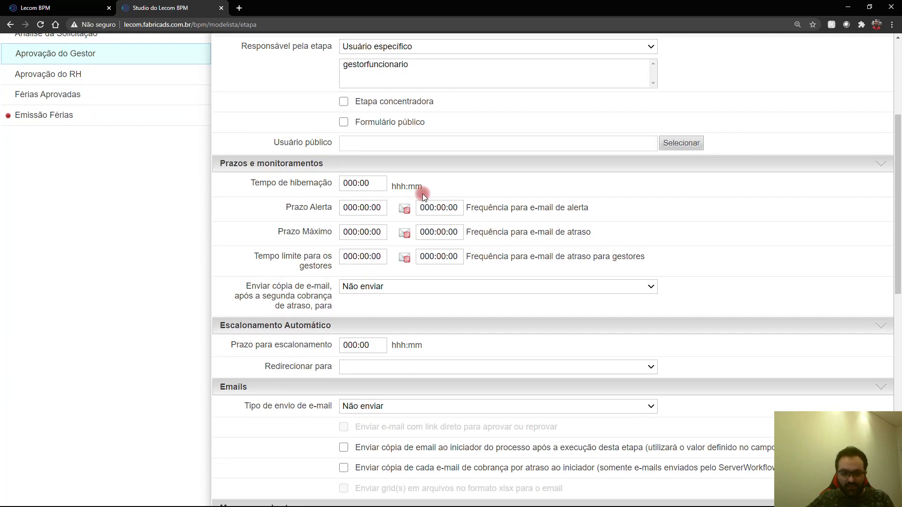
{"action": "scroll", "coordinate": [422, 194], "scroll_direction": "down", "scroll_amount": 8}
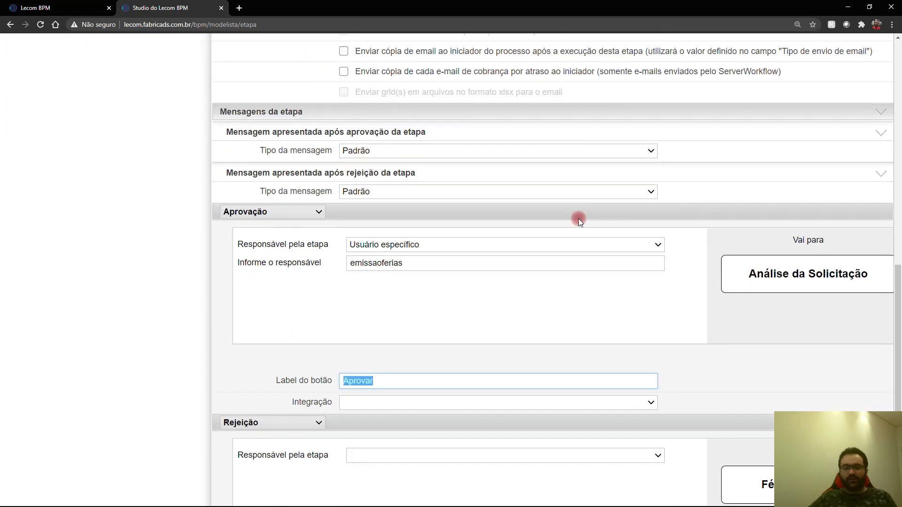
{"action": "scroll", "coordinate": [579, 219], "scroll_direction": "down", "scroll_amount": 1}
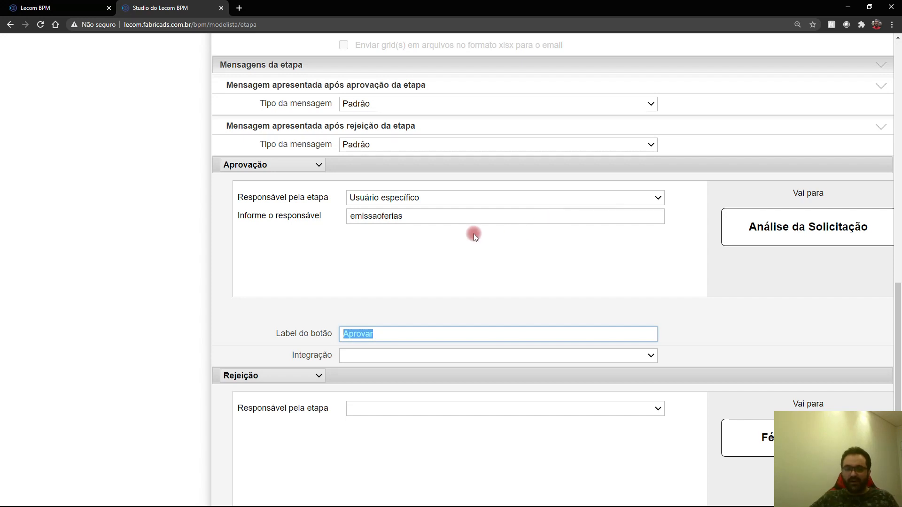
Step: Turn the first action block into Rejeição, responsible Líder do usuário iniciador
{"action": "left_click", "coordinate": [304, 167]}
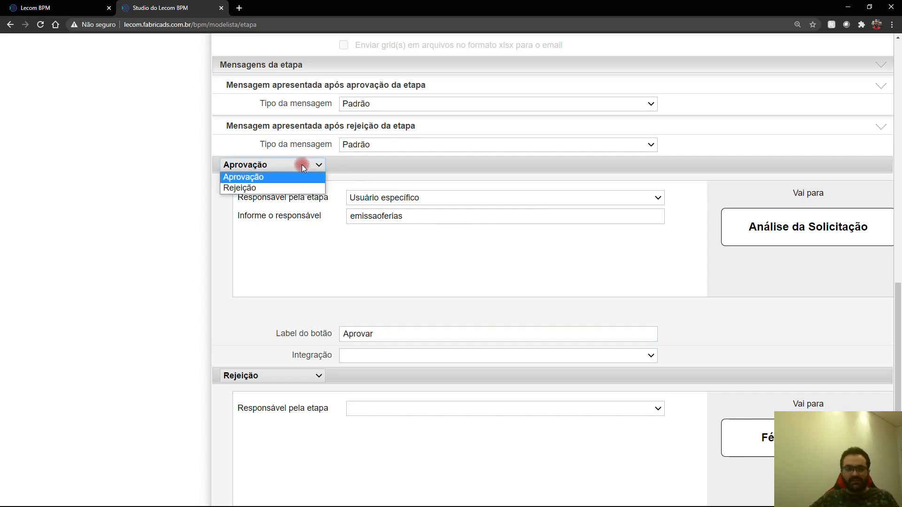
{"action": "left_click", "coordinate": [263, 187]}
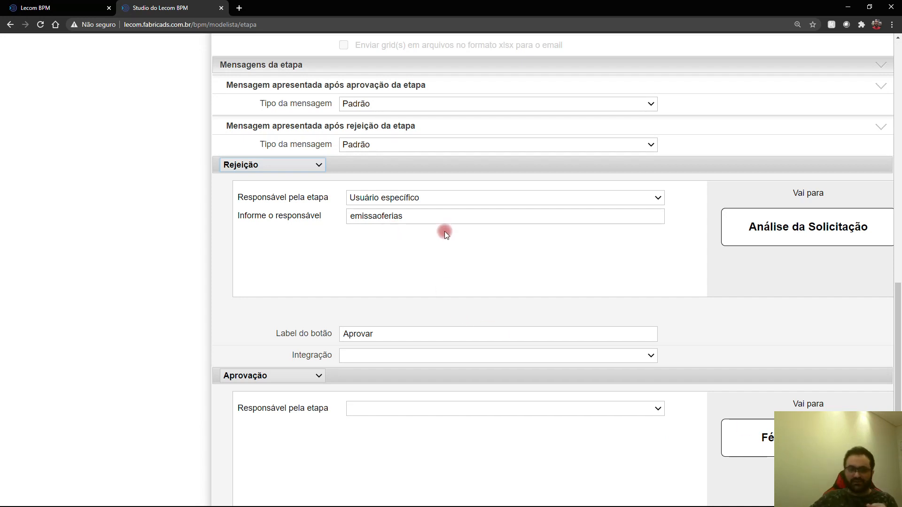
{"action": "left_click", "coordinate": [444, 199]}
{"action": "left_click", "coordinate": [513, 193]}
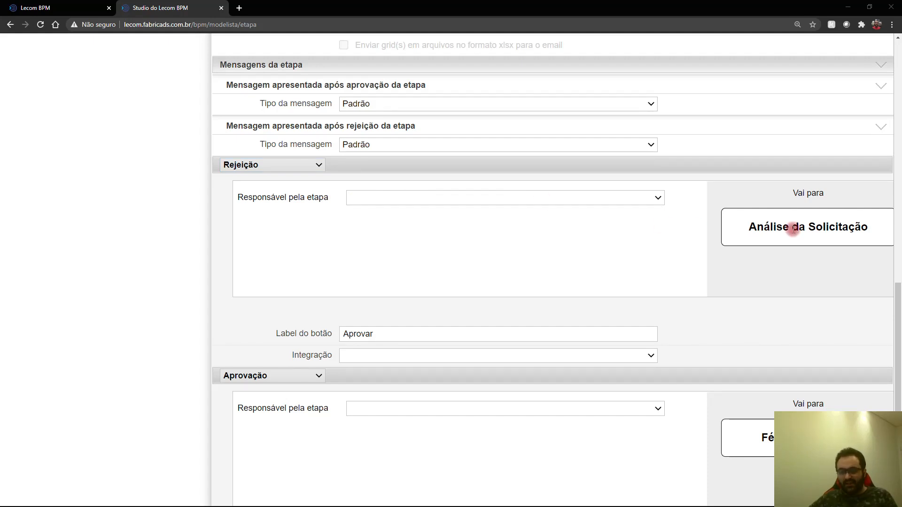
{"action": "left_click", "coordinate": [490, 196]}
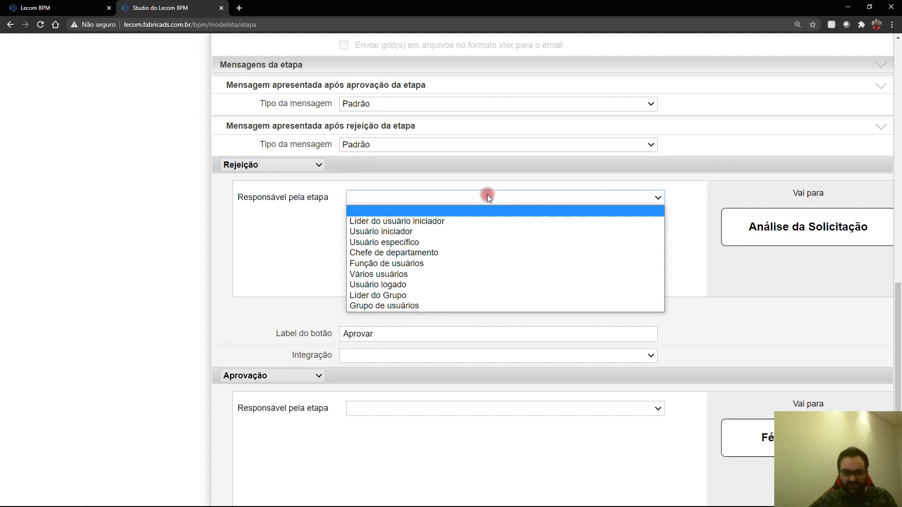
{"action": "left_click", "coordinate": [449, 220]}
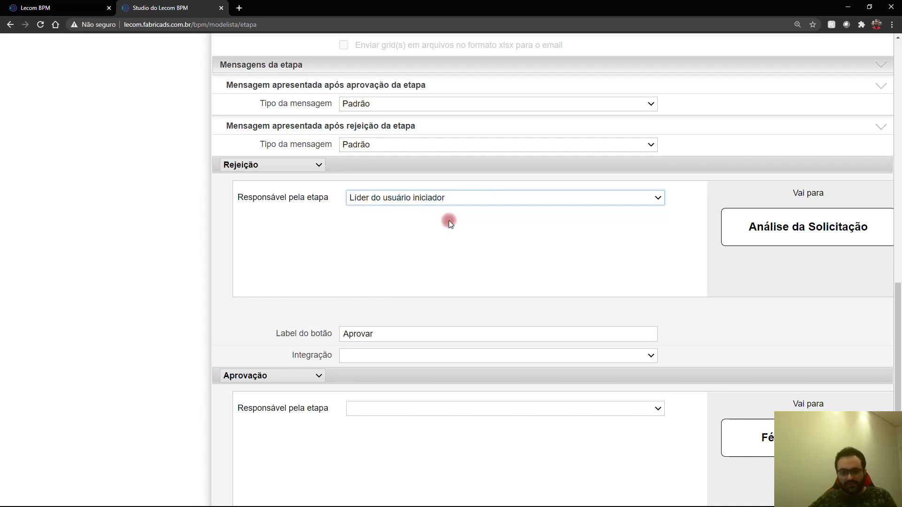
{"action": "scroll", "coordinate": [526, 266], "scroll_direction": "down", "scroll_amount": 2}
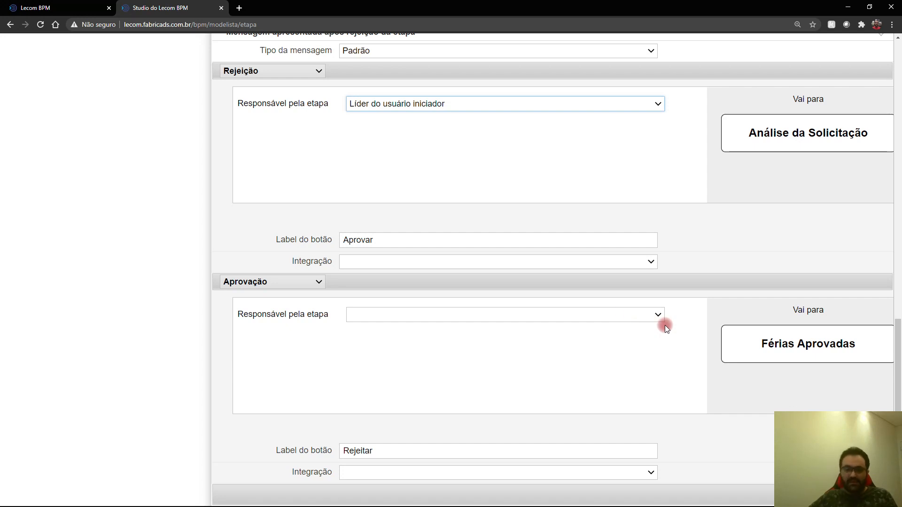
Step: Assign the approval route to specific user 'emissaoferias'
{"action": "left_click", "coordinate": [570, 315]}
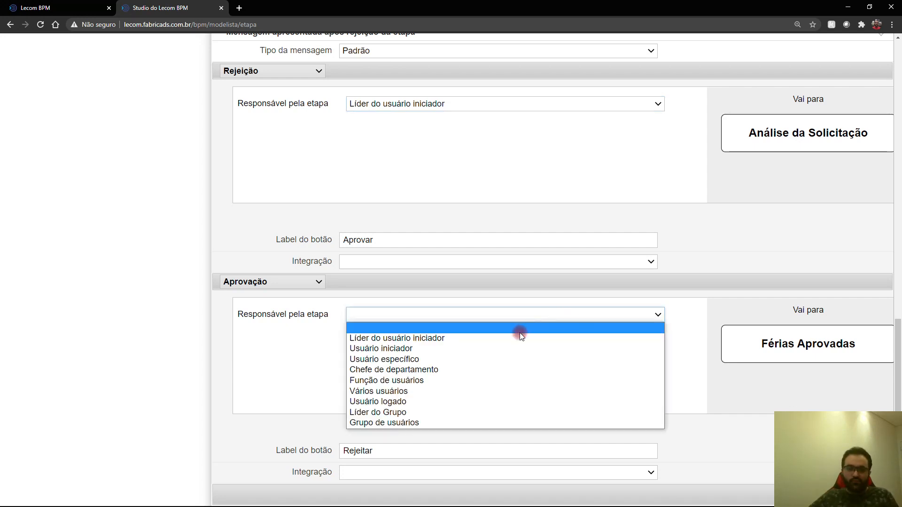
{"action": "left_click", "coordinate": [478, 358]}
{"action": "left_click", "coordinate": [425, 339]}
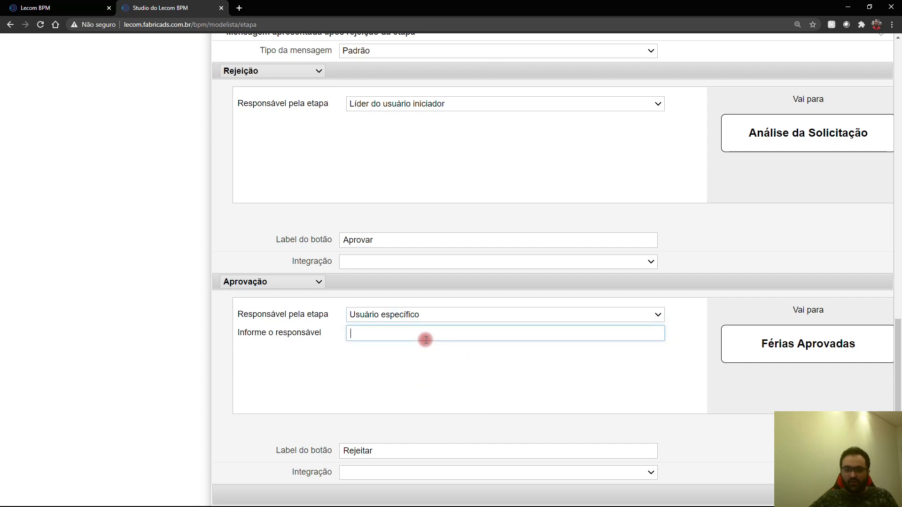
{"action": "type", "text": "emissaoferias"}
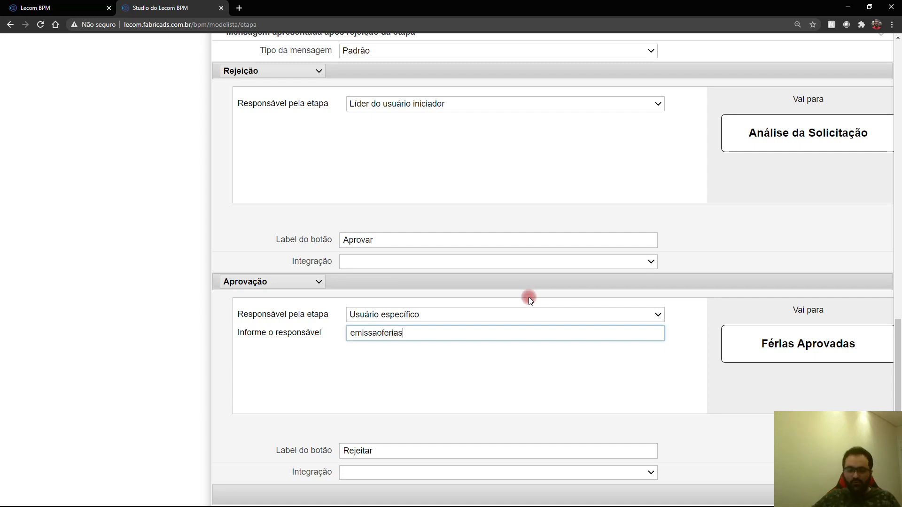
{"action": "scroll", "coordinate": [340, 196], "scroll_direction": "up", "scroll_amount": 2}
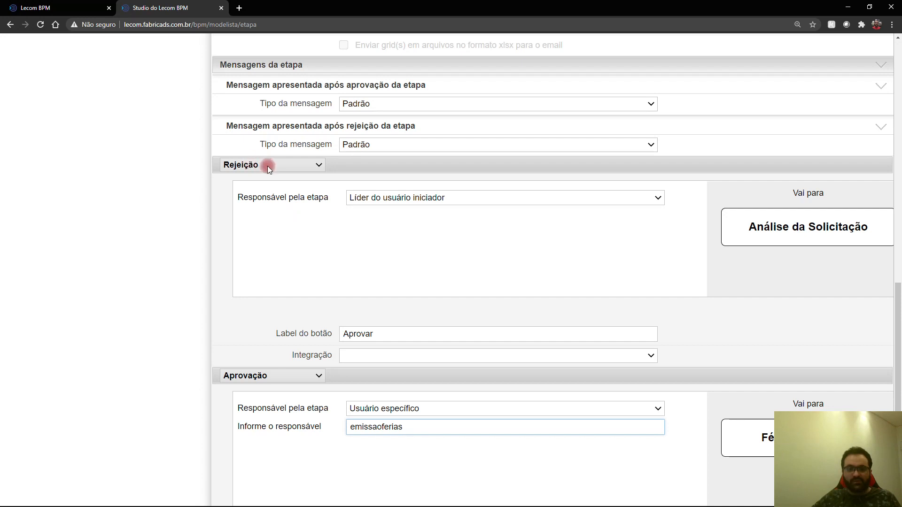
Step: Label the buttons 'Rejeitar' and 'Aprovar' and save the stage
{"action": "left_click", "coordinate": [368, 331]}
{"action": "double_click", "coordinate": [418, 332]}
{"action": "type", "text": "R"}
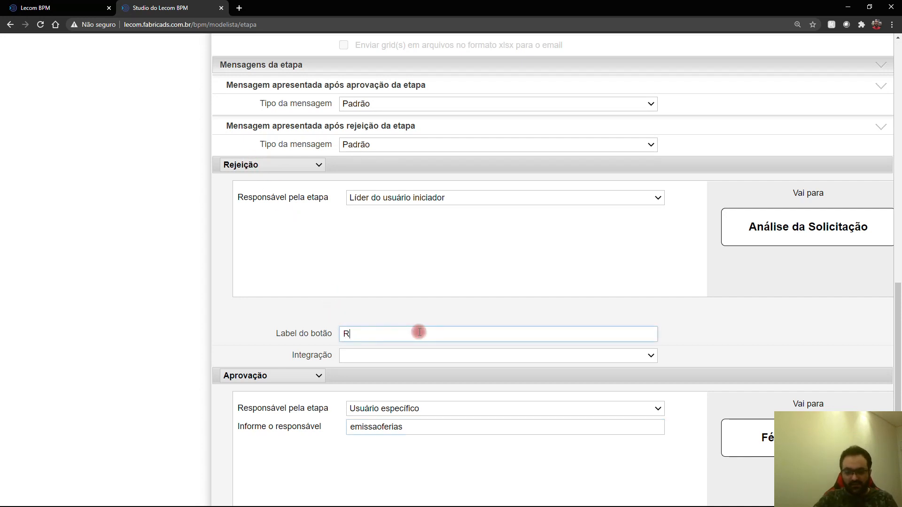
{"action": "type", "text": "ejeitar"}
{"action": "scroll", "coordinate": [379, 371], "scroll_direction": "down", "scroll_amount": 2}
{"action": "double_click", "coordinate": [361, 448]}
{"action": "type", "text": "Aprovar"}
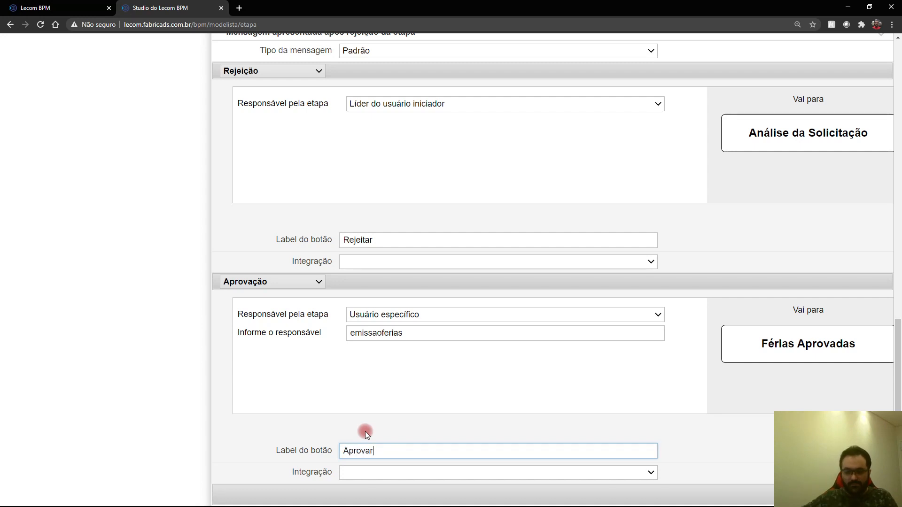
{"action": "left_click", "coordinate": [863, 495]}
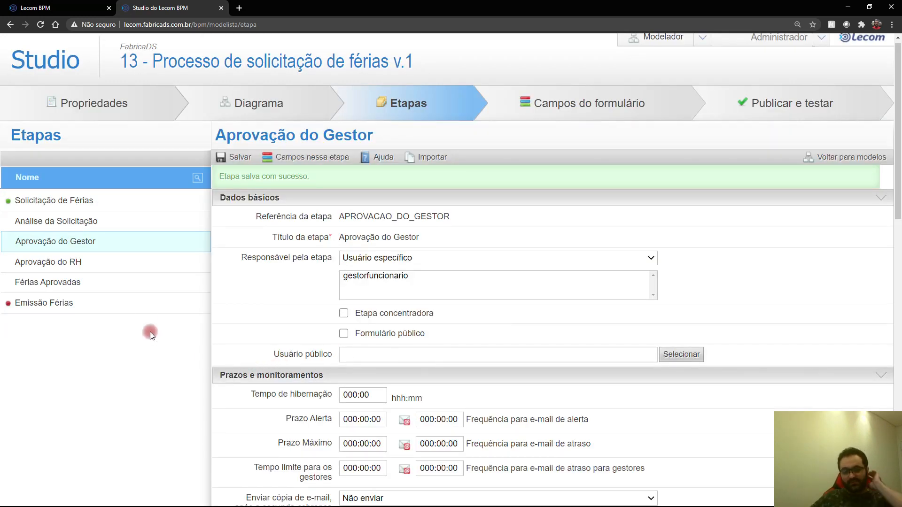
Step: Make specific user Aprovador RH (searched 'apro') responsible for Aprovação do RH
{"action": "left_click", "coordinate": [78, 263]}
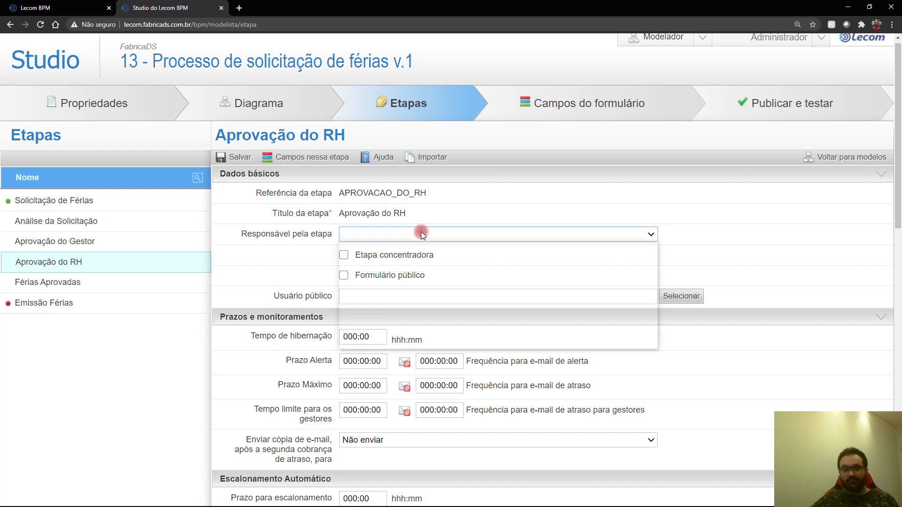
{"action": "left_click", "coordinate": [421, 232]}
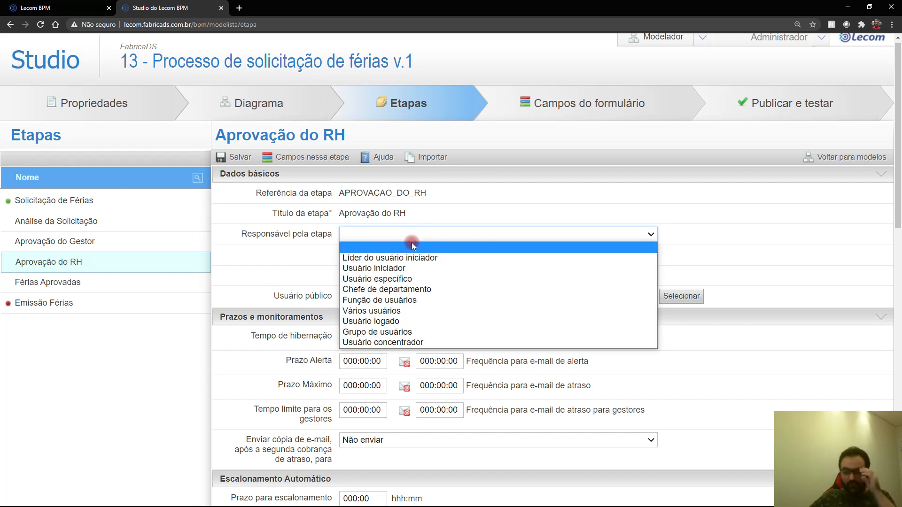
{"action": "left_click", "coordinate": [410, 280]}
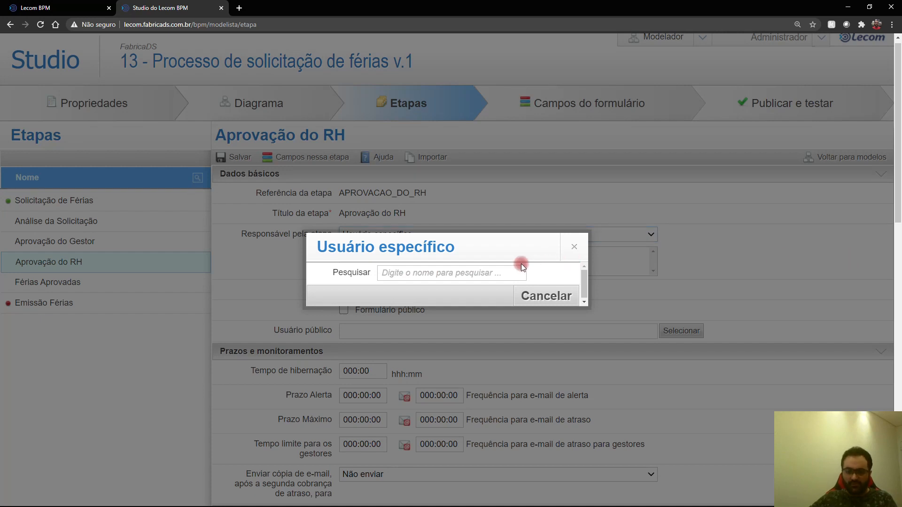
{"action": "left_click", "coordinate": [504, 274]}
{"action": "type", "text": "apro"}
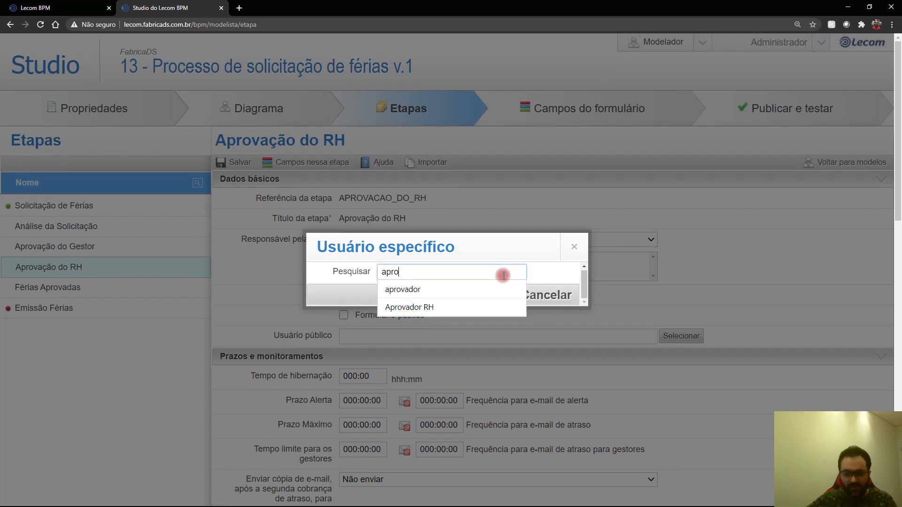
{"action": "left_click", "coordinate": [415, 308]}
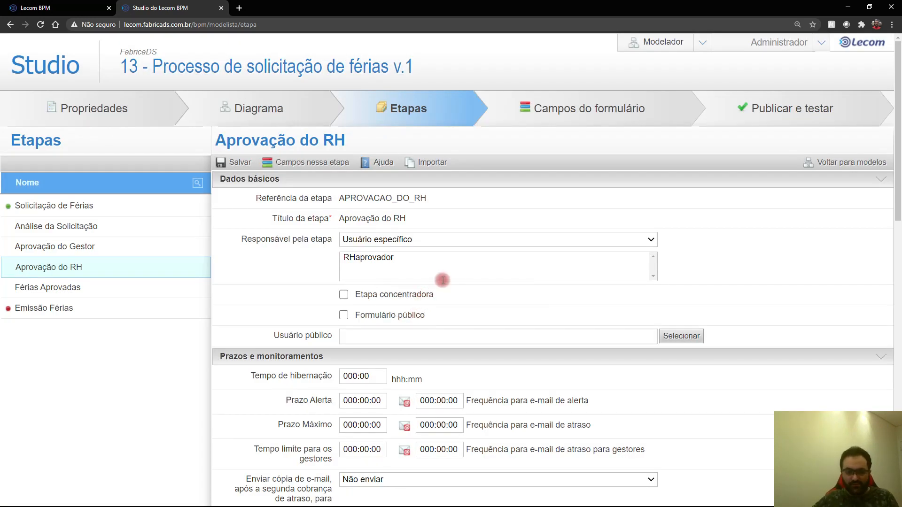
{"action": "scroll", "coordinate": [443, 281], "scroll_direction": "down", "scroll_amount": 10}
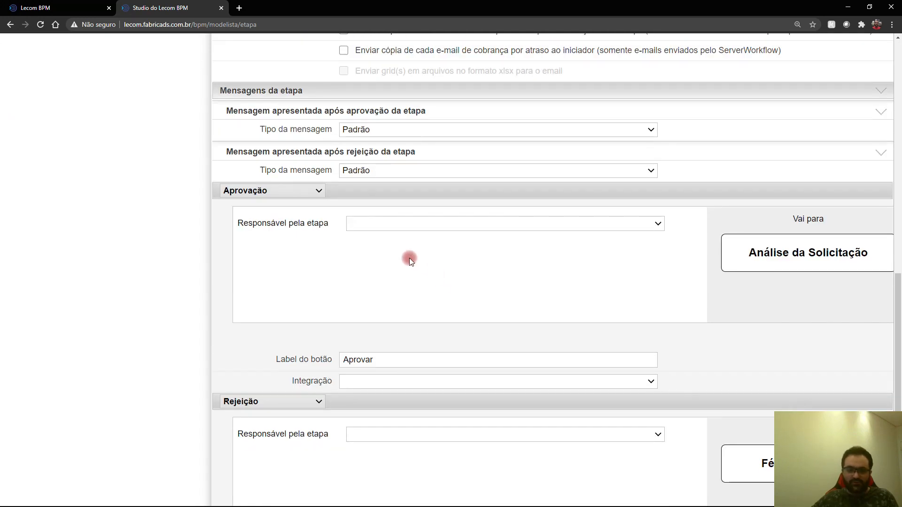
Step: Make the first action a Rejeição for Líder do usuário iniciador, labelled 'Rejeitar'
{"action": "left_click", "coordinate": [303, 193]}
{"action": "left_click", "coordinate": [263, 211]}
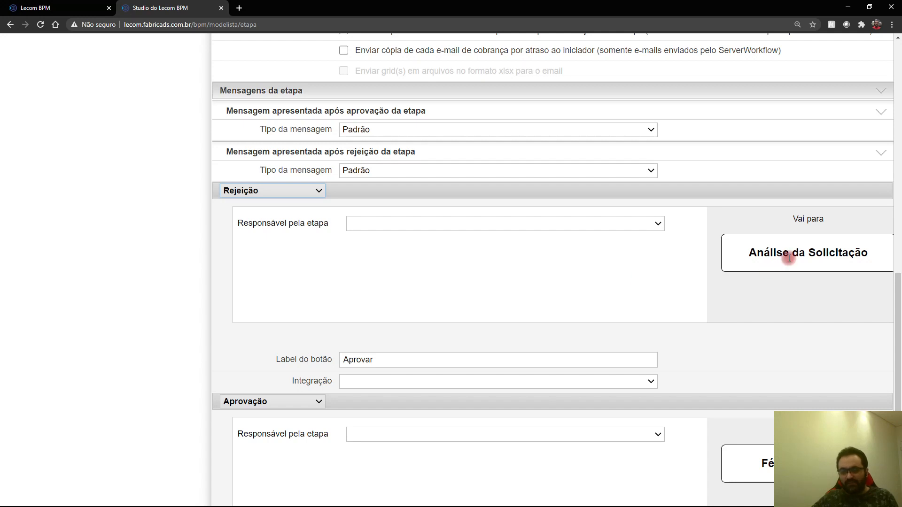
{"action": "left_click", "coordinate": [388, 222]}
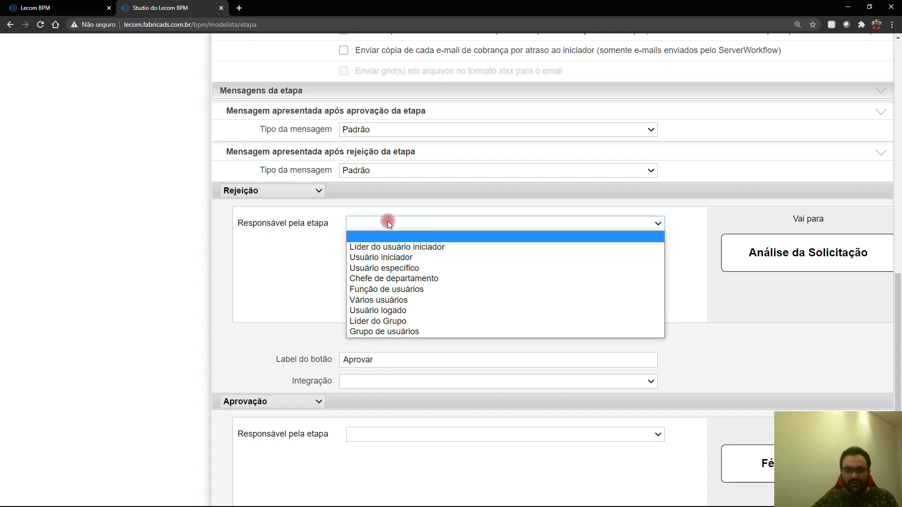
{"action": "left_click", "coordinate": [390, 245]}
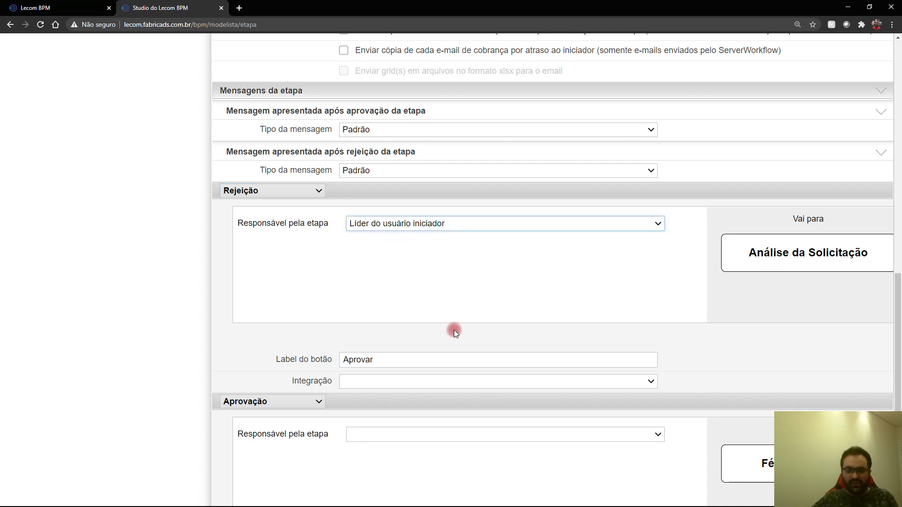
{"action": "scroll", "coordinate": [454, 330], "scroll_direction": "down", "scroll_amount": 1}
{"action": "double_click", "coordinate": [378, 312]}
{"action": "type", "text": "Rei"}
{"action": "key", "text": "BackSpace"}
{"action": "type", "text": "jeitar"}
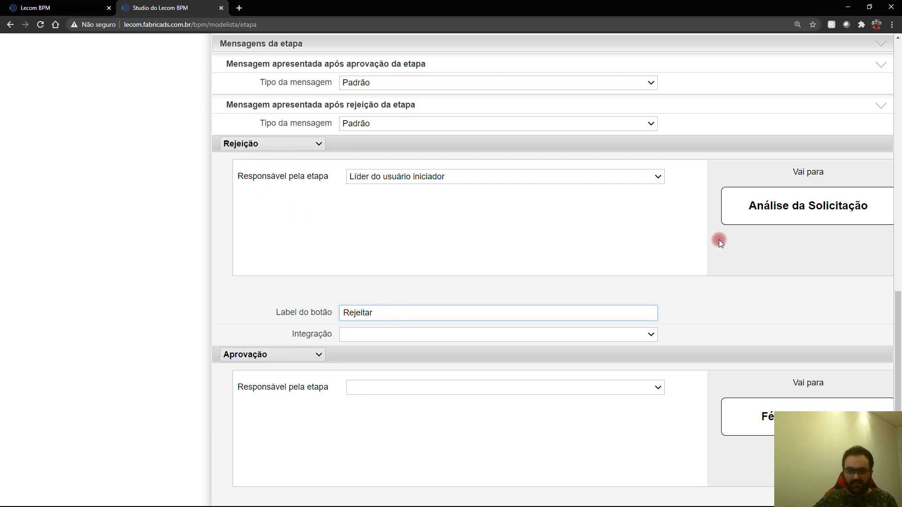
Step: Route approval to specific user 'emissaoferias' and save the stage
{"action": "scroll", "coordinate": [719, 240], "scroll_direction": "down", "scroll_amount": 2}
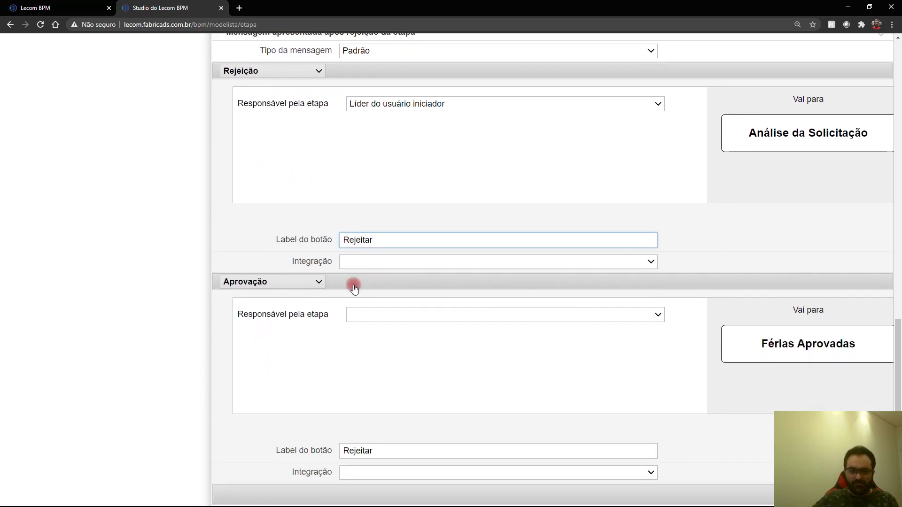
{"action": "double_click", "coordinate": [360, 451]}
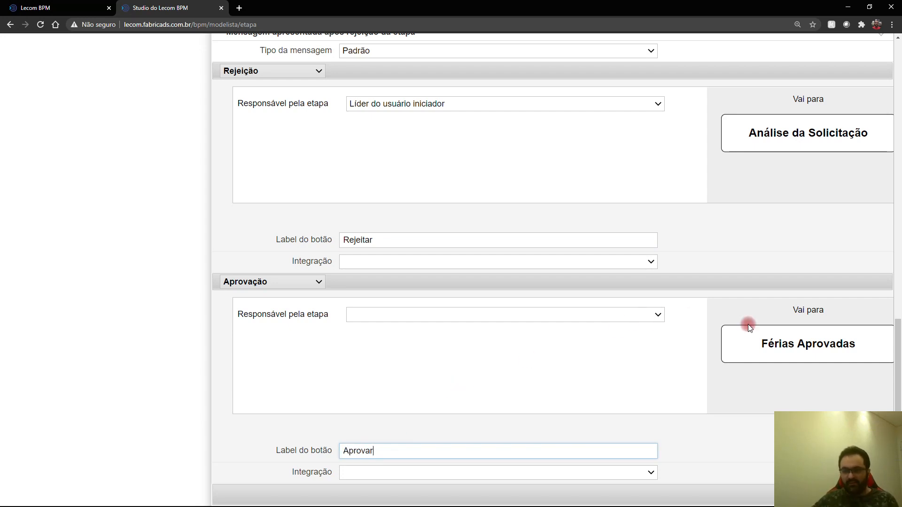
{"action": "left_click", "coordinate": [587, 315]}
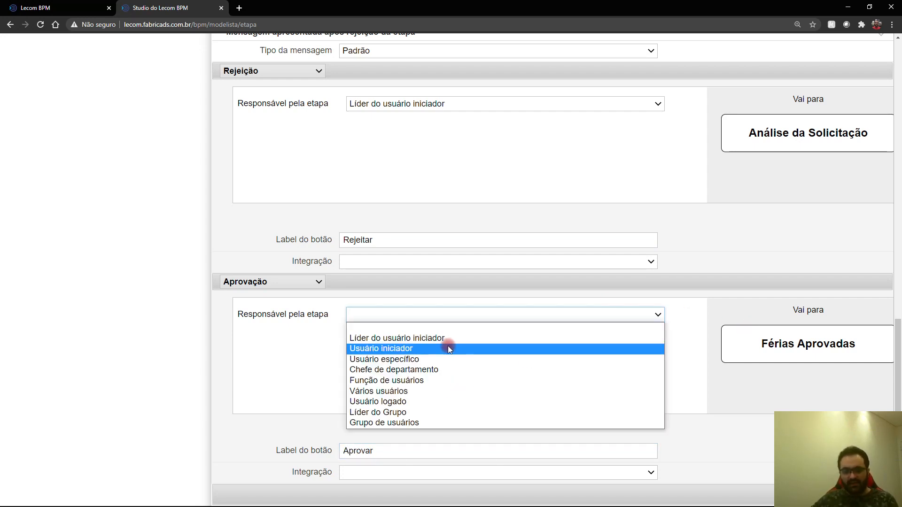
{"action": "left_click", "coordinate": [425, 360]}
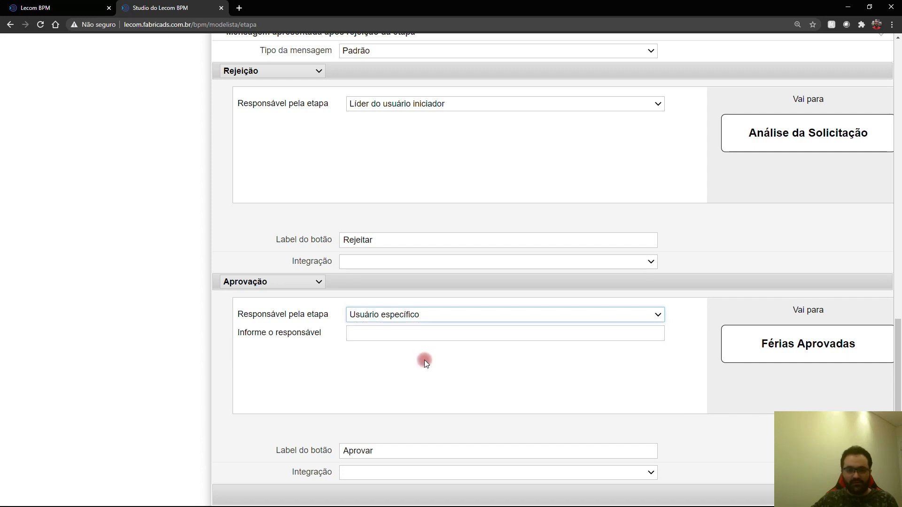
{"action": "left_click", "coordinate": [407, 336]}
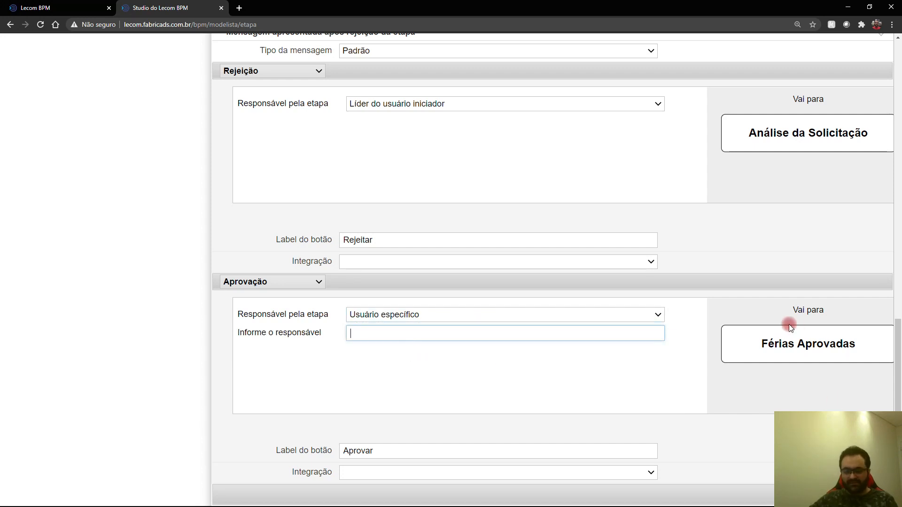
{"action": "type", "text": "emissaoferias"}
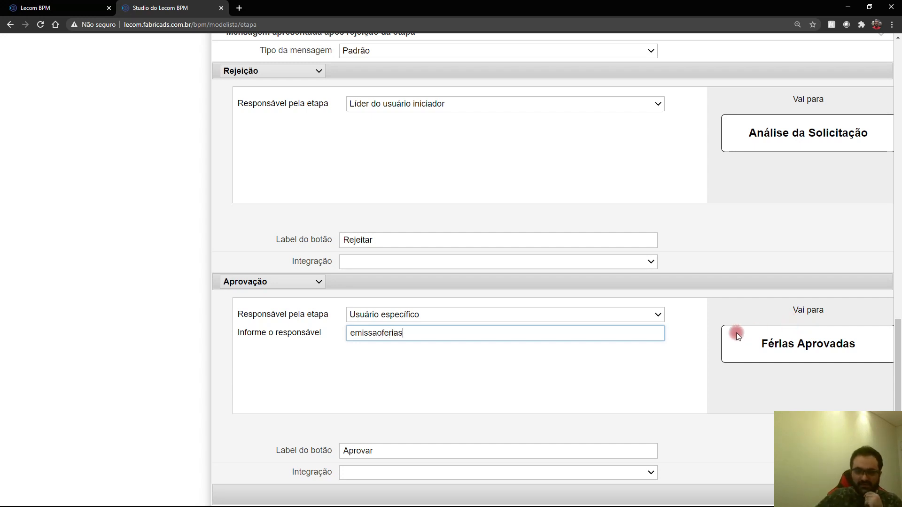
{"action": "left_click", "coordinate": [865, 495]}
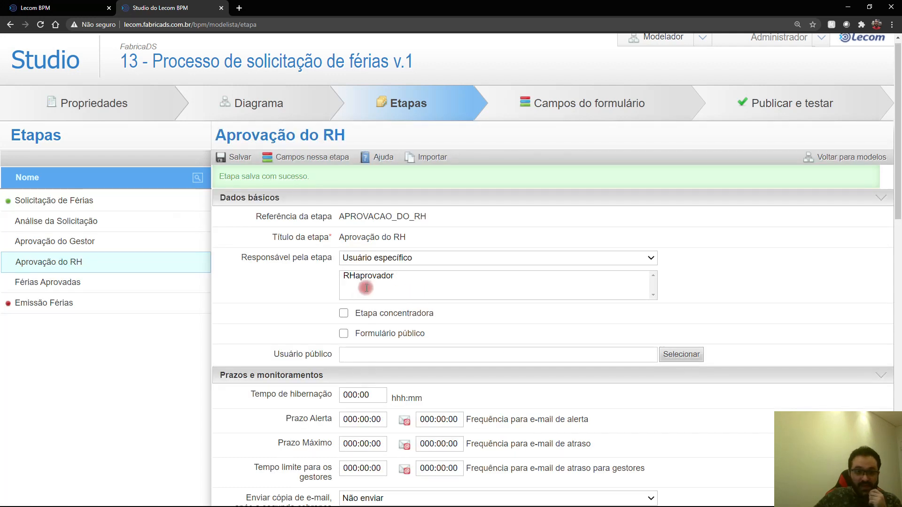
Step: Mark Férias Aprovadas as a concentrator stage, then discard it and leave for the diagram
{"action": "left_click", "coordinate": [103, 283]}
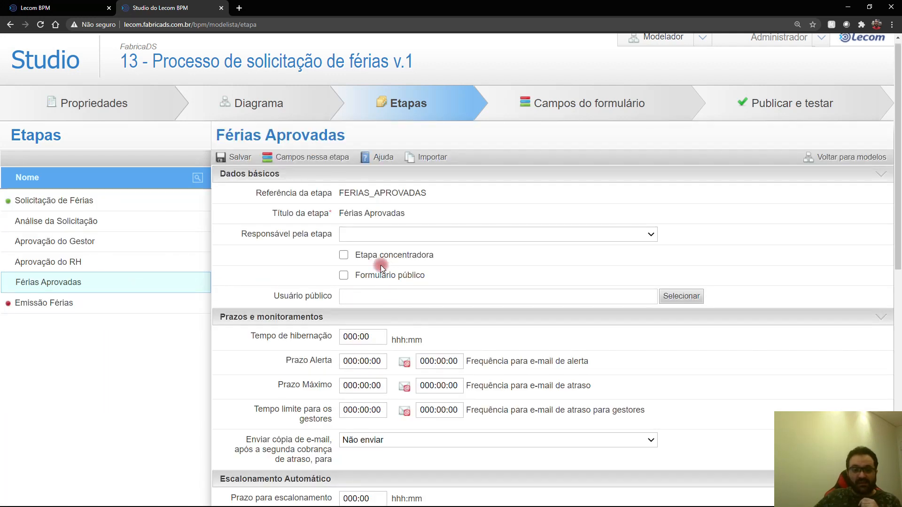
{"action": "left_click", "coordinate": [344, 255]}
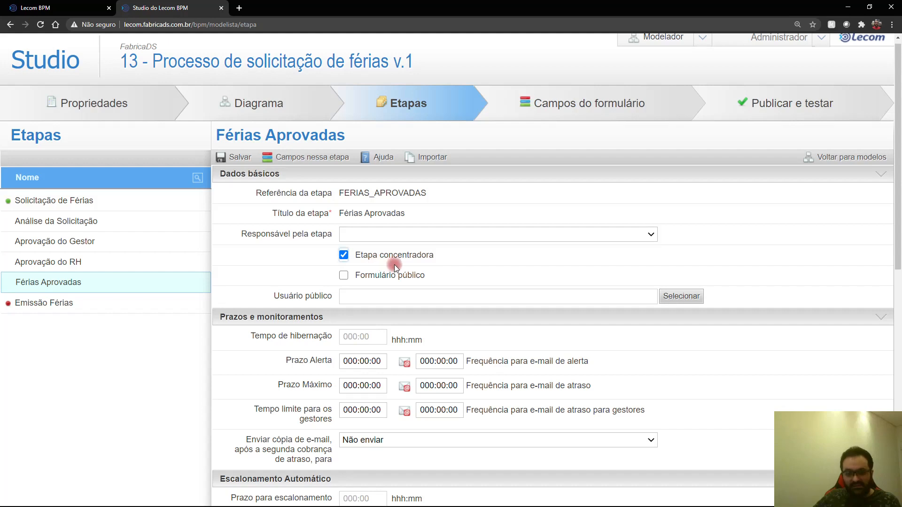
{"action": "left_click", "coordinate": [279, 117]}
{"action": "left_click", "coordinate": [524, 76]}
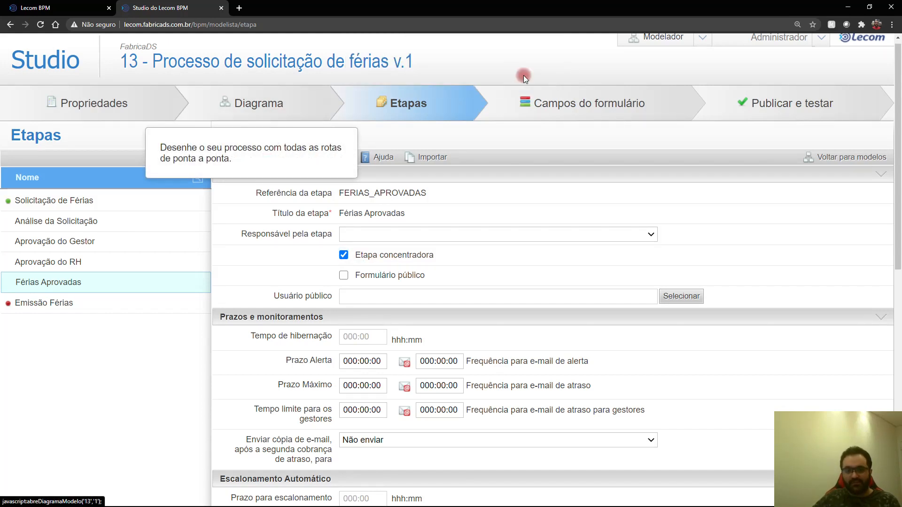
{"action": "left_click", "coordinate": [280, 100]}
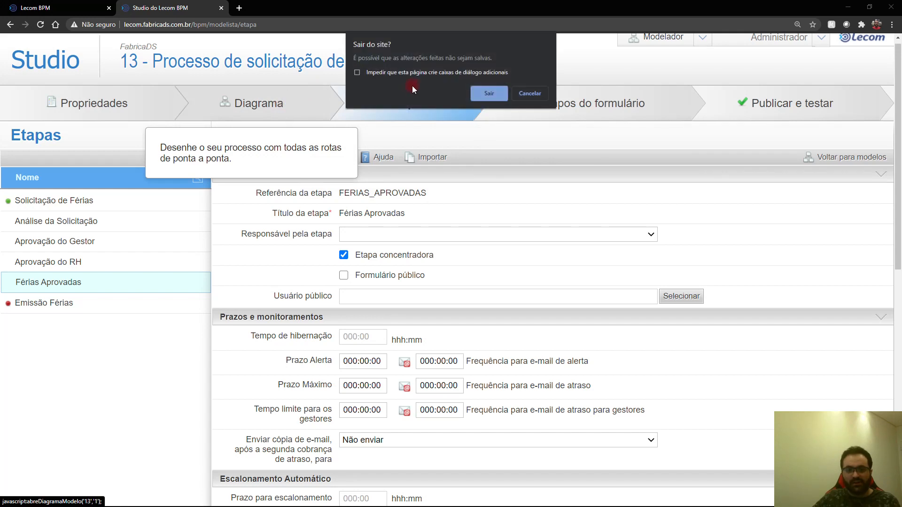
{"action": "left_click", "coordinate": [477, 93]}
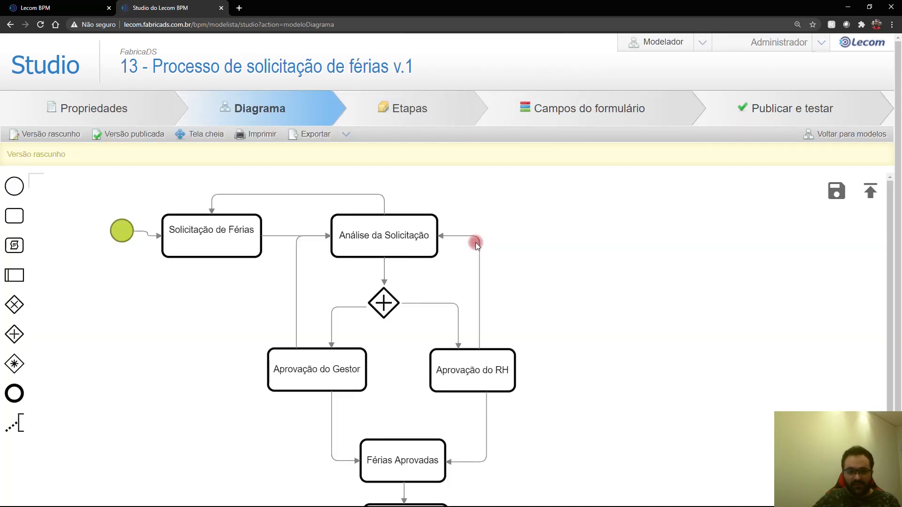
Step: Scroll the diagram to Férias Aprovadas, select it, and return to Etapas
{"action": "scroll", "coordinate": [475, 241], "scroll_direction": "down", "scroll_amount": 1}
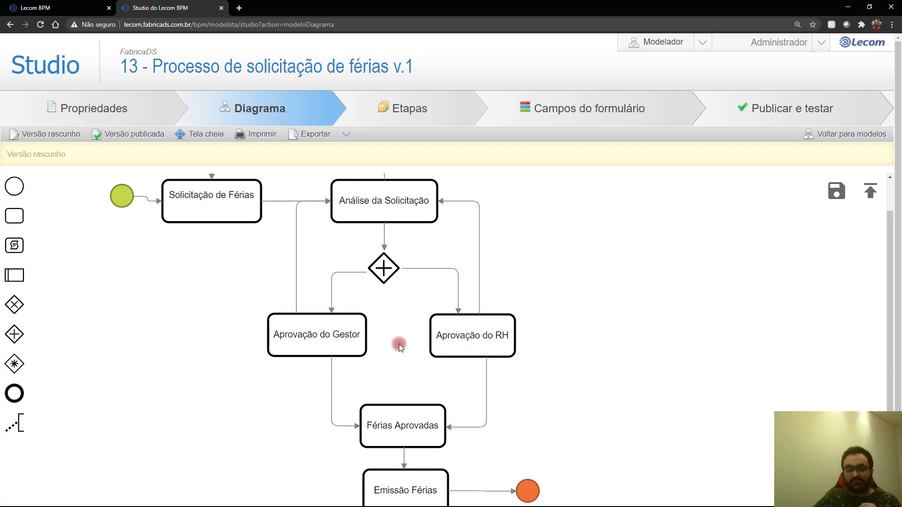
{"action": "left_click", "coordinate": [410, 413]}
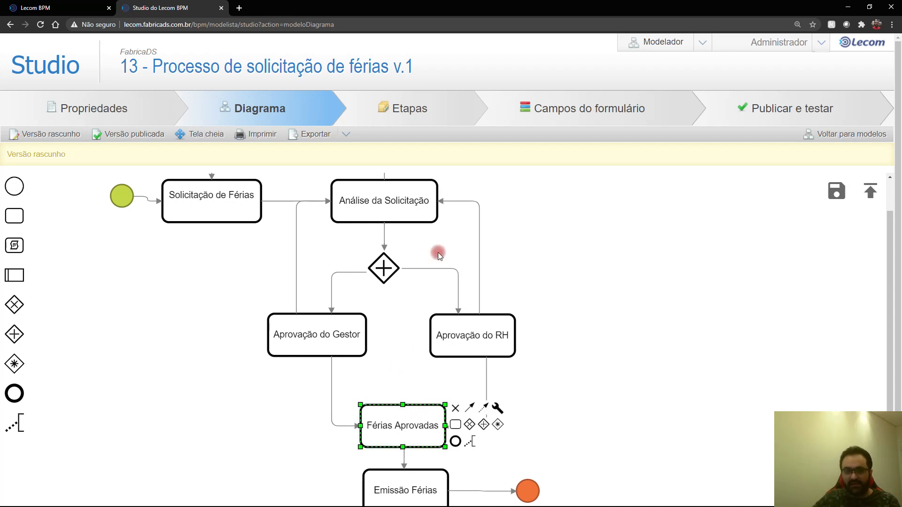
{"action": "left_click", "coordinate": [419, 121]}
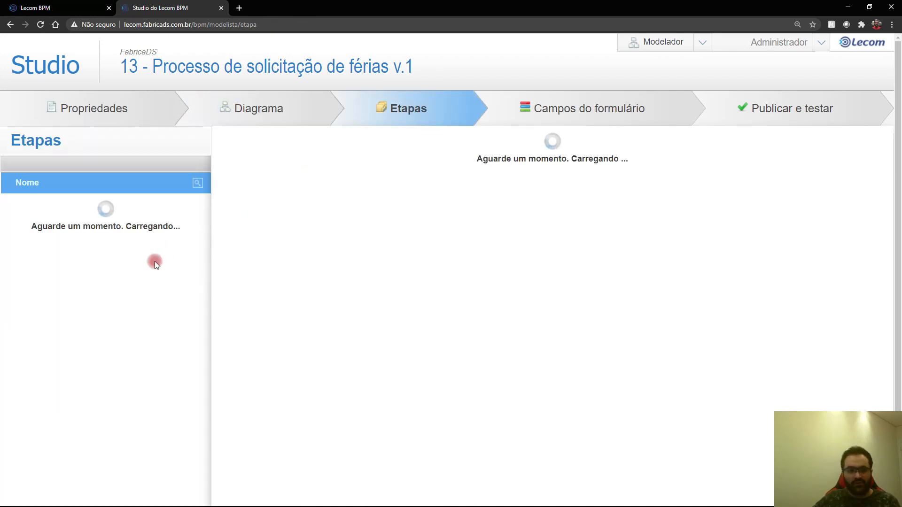
Step: Make Férias Aprovadas a concentrator step with the specific user Emissão férias as responsible
{"action": "left_click", "coordinate": [49, 287]}
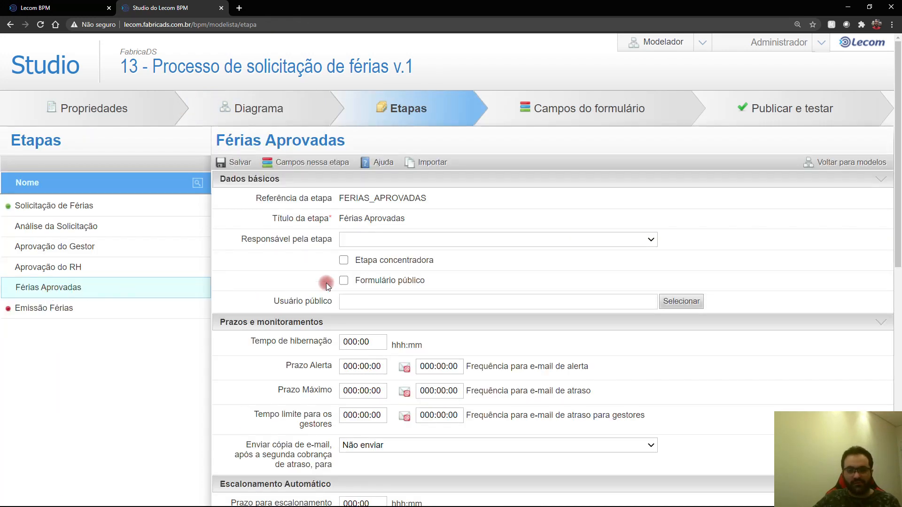
{"action": "left_click", "coordinate": [344, 260]}
{"action": "left_click", "coordinate": [420, 237]}
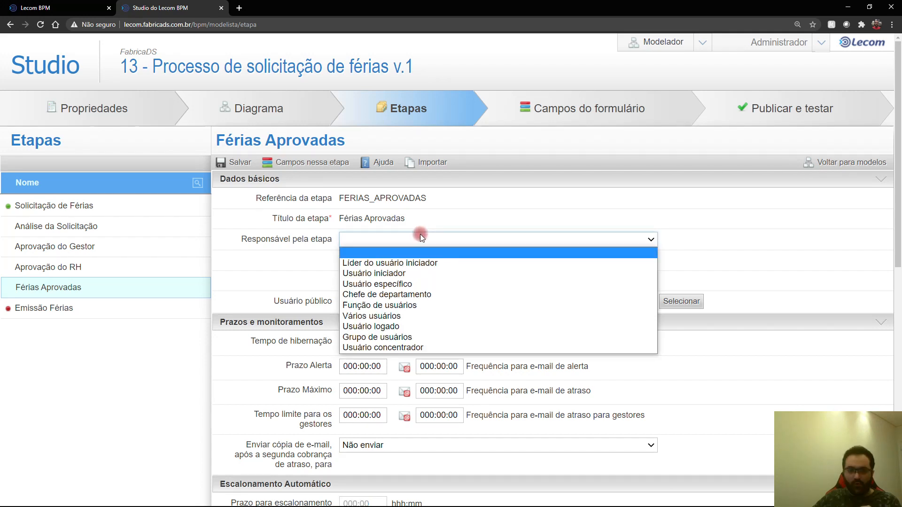
{"action": "left_click", "coordinate": [418, 284]}
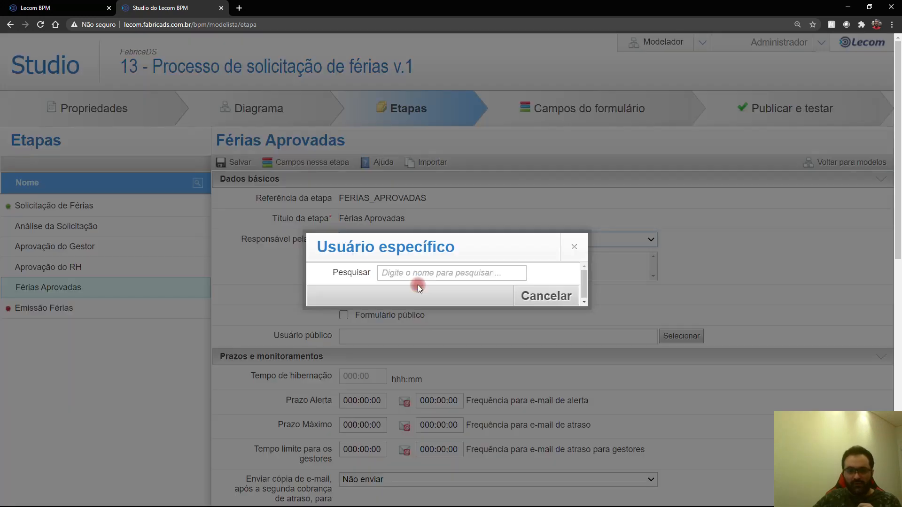
{"action": "left_click", "coordinate": [416, 271]}
{"action": "type", "text": "emiss"}
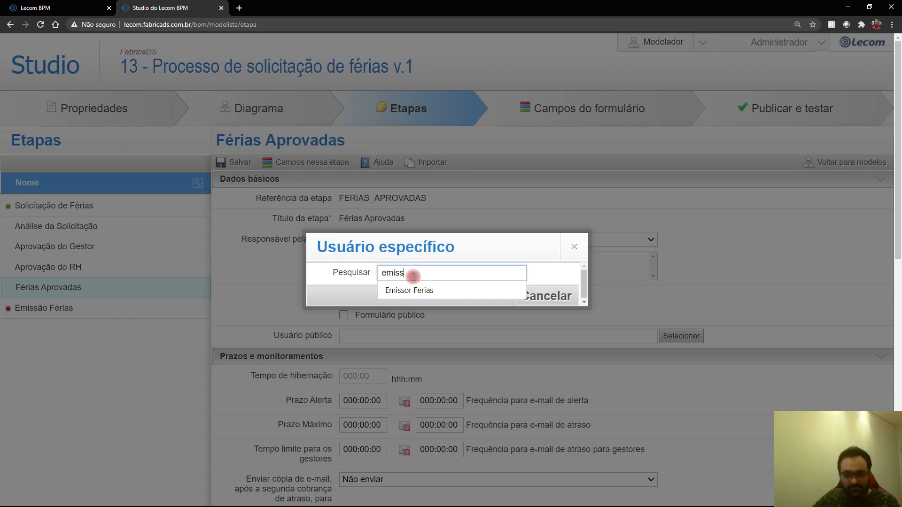
{"action": "left_click", "coordinate": [413, 288]}
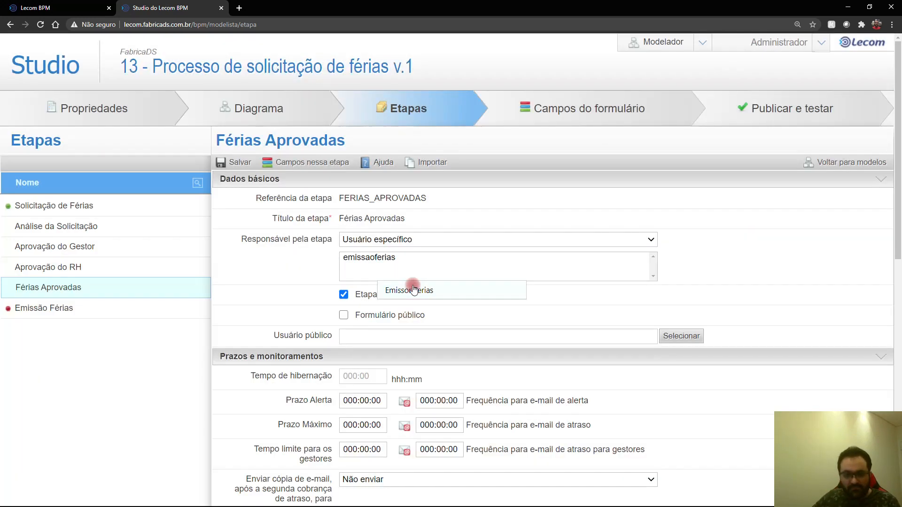
{"action": "scroll", "coordinate": [490, 290], "scroll_direction": "down", "scroll_amount": 10}
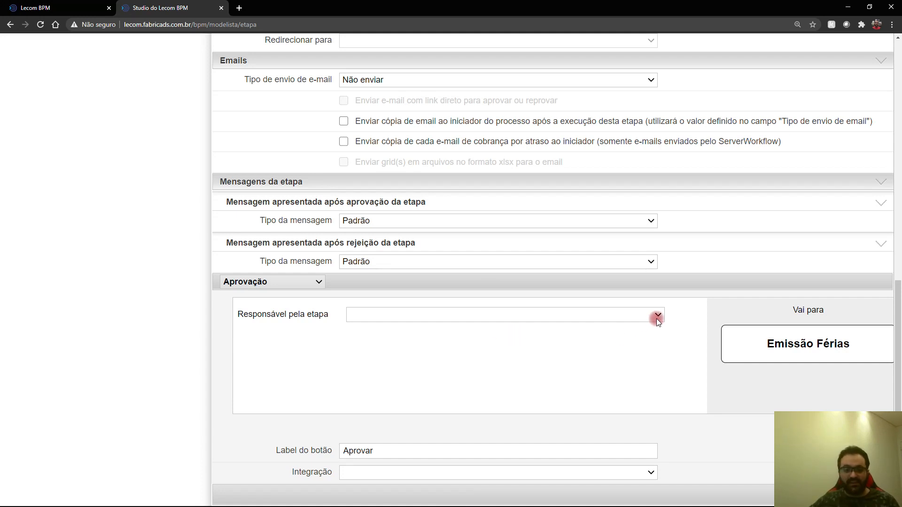
Step: Assign approval to the initiator's leader, label its button 'Emitir aprovação férias', save, and open Emissão Férias
{"action": "left_click", "coordinate": [423, 310]}
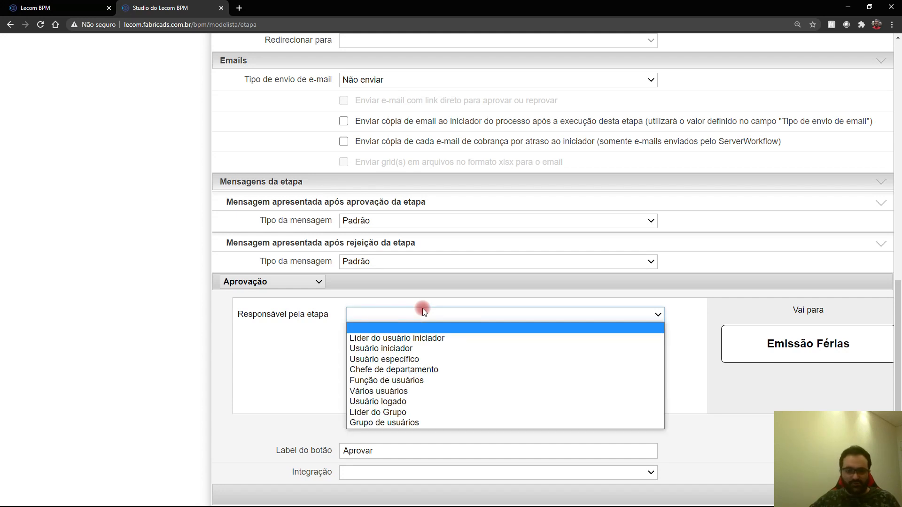
{"action": "left_click", "coordinate": [422, 338]}
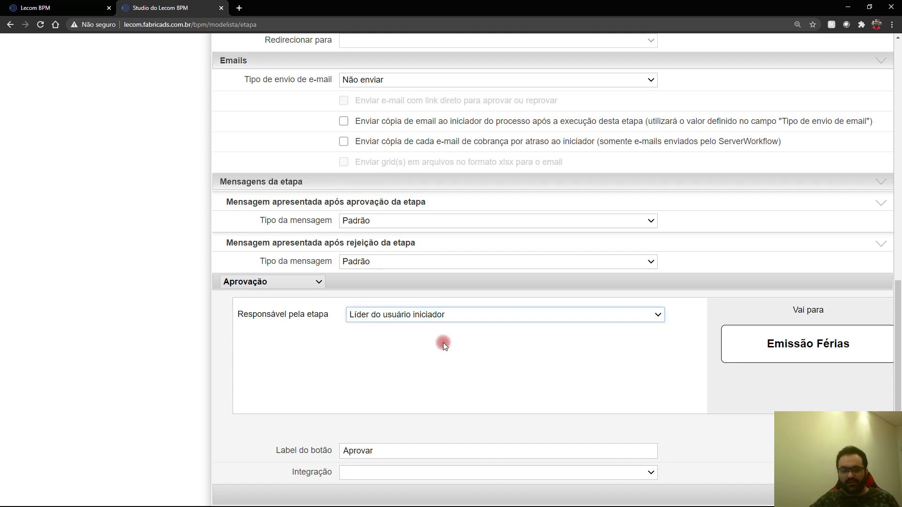
{"action": "double_click", "coordinate": [381, 450]}
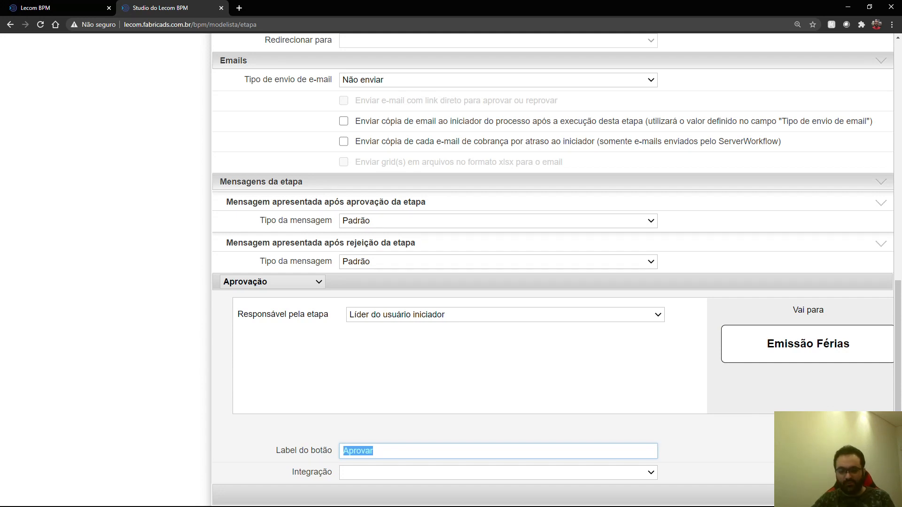
{"action": "type", "text": "Emitir aprovaç"}
{"action": "key", "text": "BackSpace"}
{"action": "key", "text": "BackSpace"}
{"action": "type", "text": "ã"}
{"action": "key", "text": "BackSpace"}
{"action": "type", "text": "ação férias"}
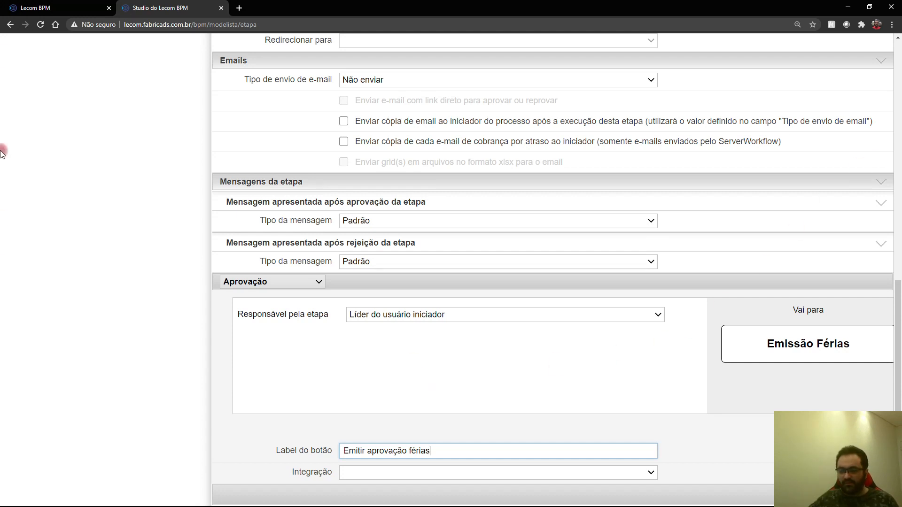
{"action": "key", "text": "Return"}
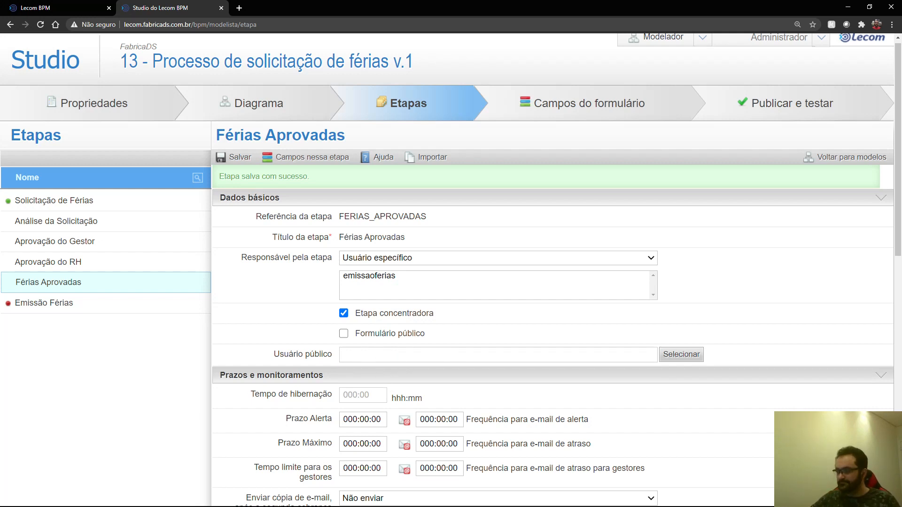
{"action": "left_click", "coordinate": [90, 306]}
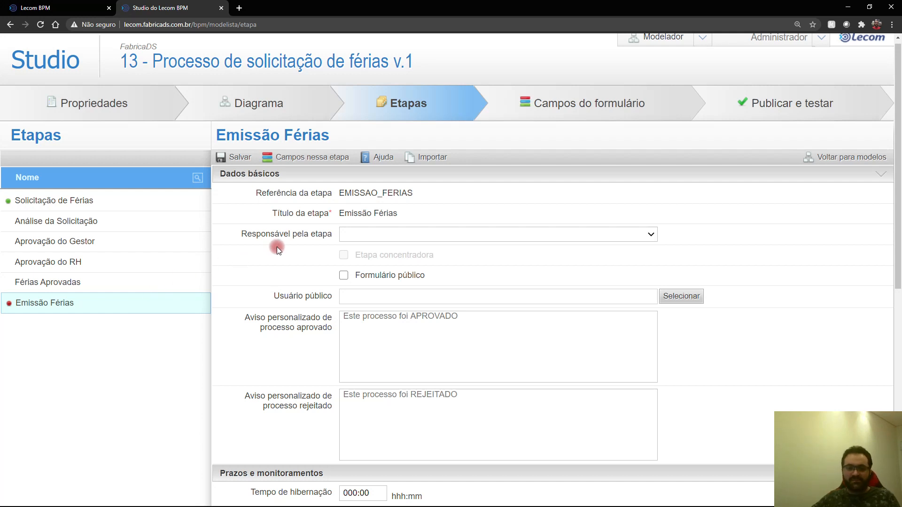
Step: Make the initiator's leader responsible for Emissão Férias, save, and go to Campos do formulário
{"action": "left_click", "coordinate": [379, 239]}
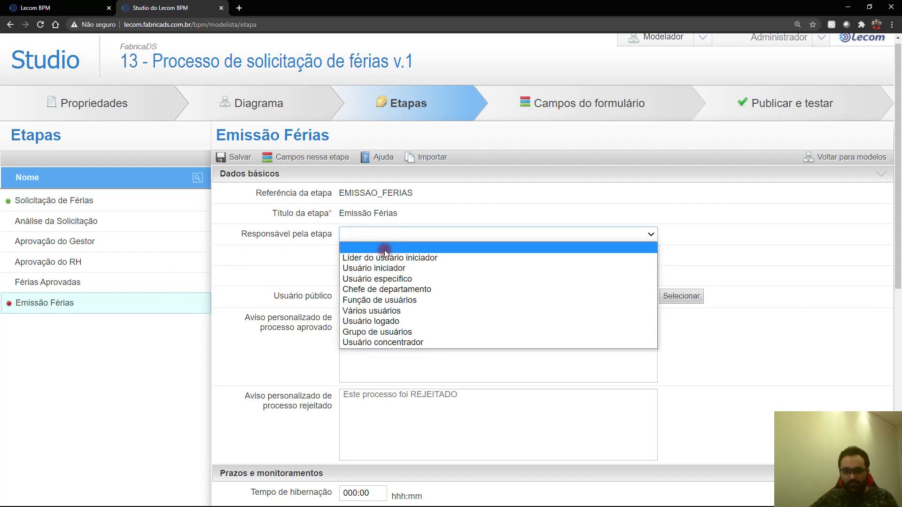
{"action": "left_click", "coordinate": [380, 255]}
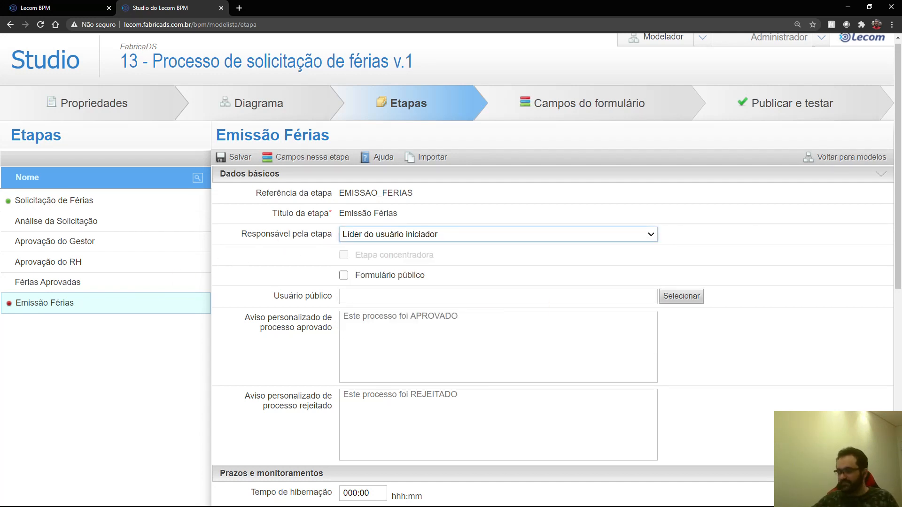
{"action": "scroll", "coordinate": [589, 238], "scroll_direction": "down", "scroll_amount": 3}
{"action": "scroll", "coordinate": [588, 238], "scroll_direction": "up", "scroll_amount": 2}
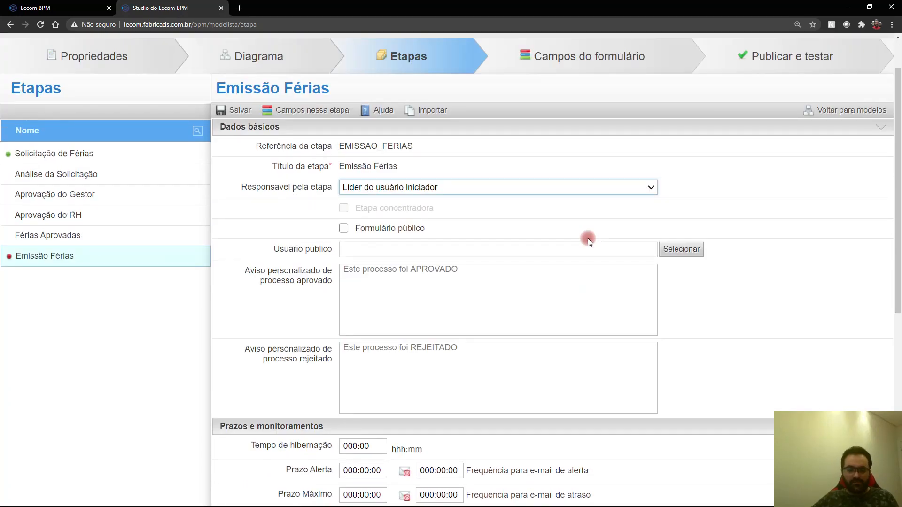
{"action": "scroll", "coordinate": [589, 238], "scroll_direction": "down", "scroll_amount": 3}
{"action": "scroll", "coordinate": [588, 239], "scroll_direction": "down", "scroll_amount": 5}
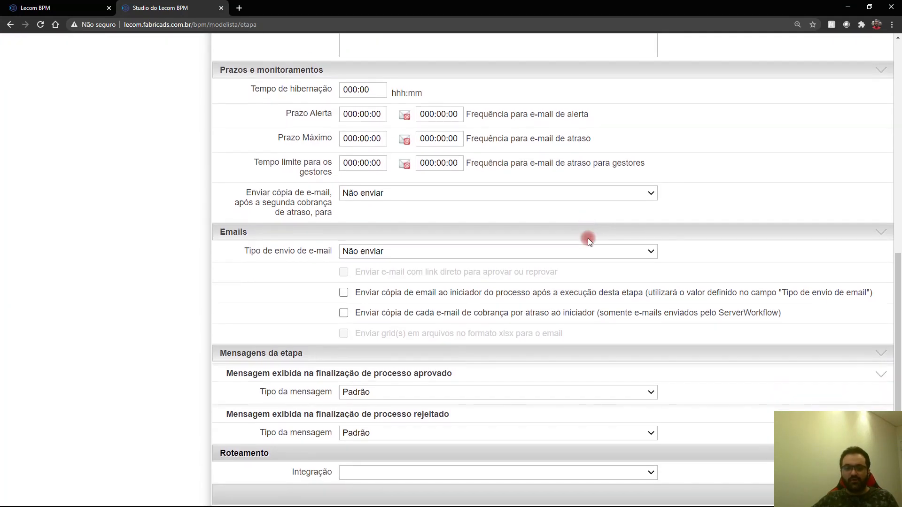
{"action": "left_click", "coordinate": [799, 495]}
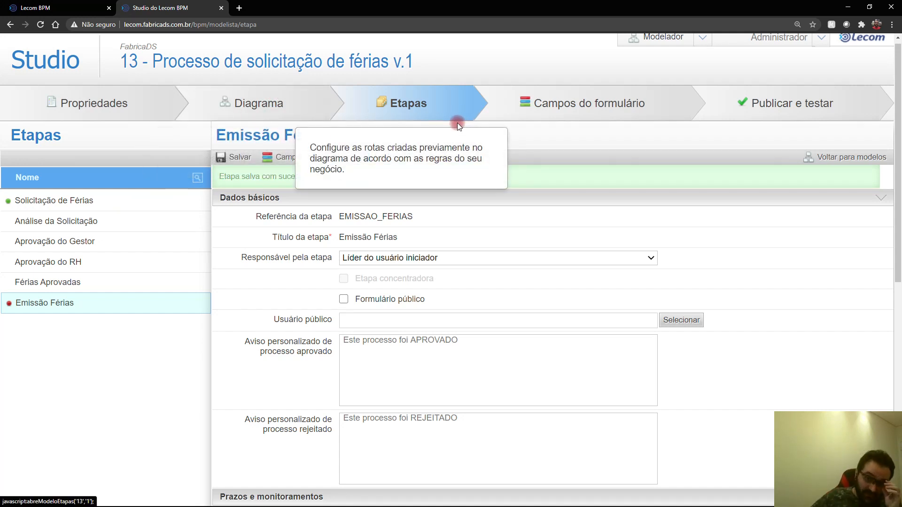
{"action": "left_click", "coordinate": [557, 111]}
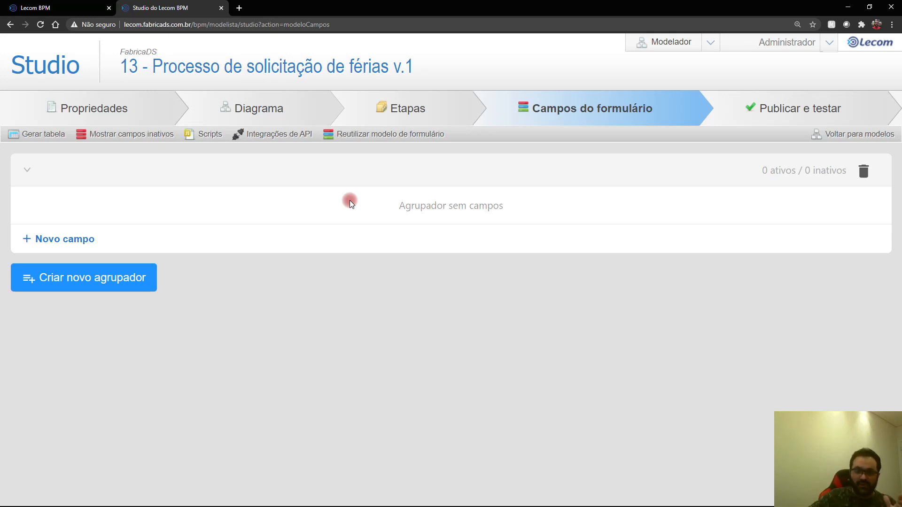
Step: Add a single-line text field named NOME labelled 'Nome do Funcionário'
{"action": "left_click", "coordinate": [83, 237]}
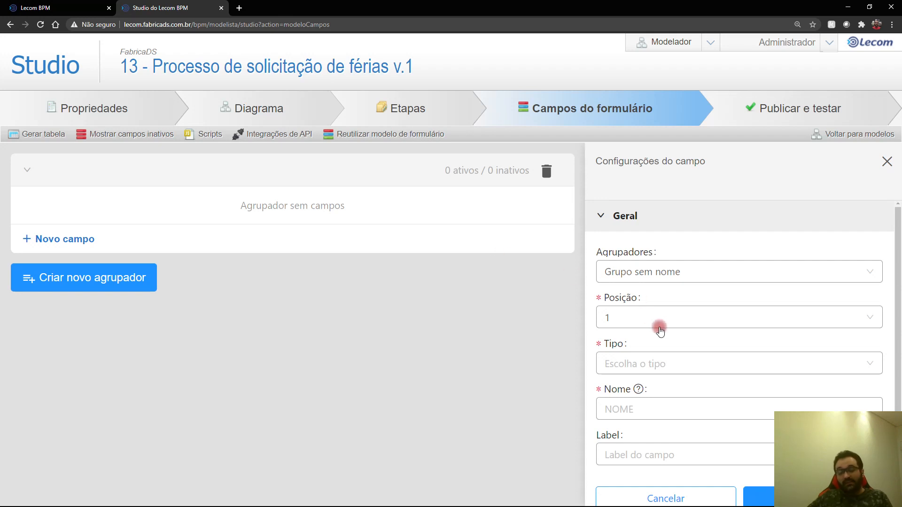
{"action": "left_click", "coordinate": [635, 410]}
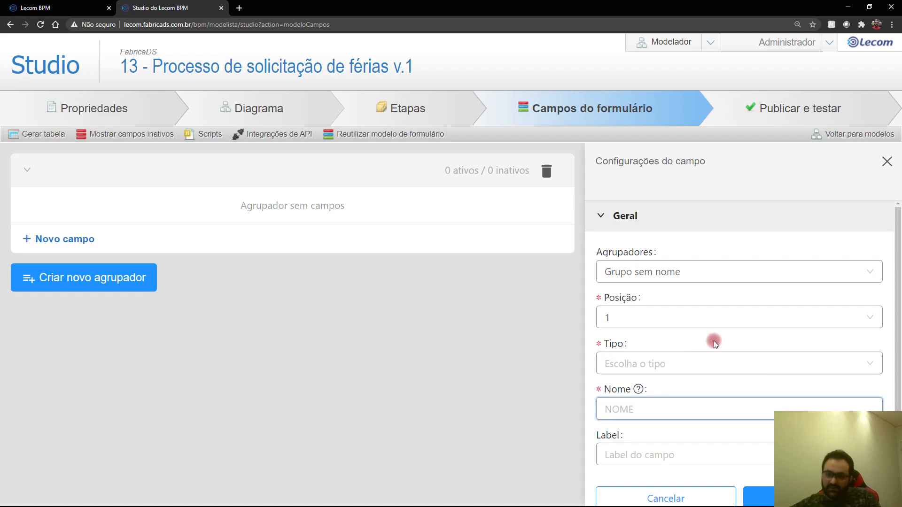
{"action": "left_click", "coordinate": [670, 366]}
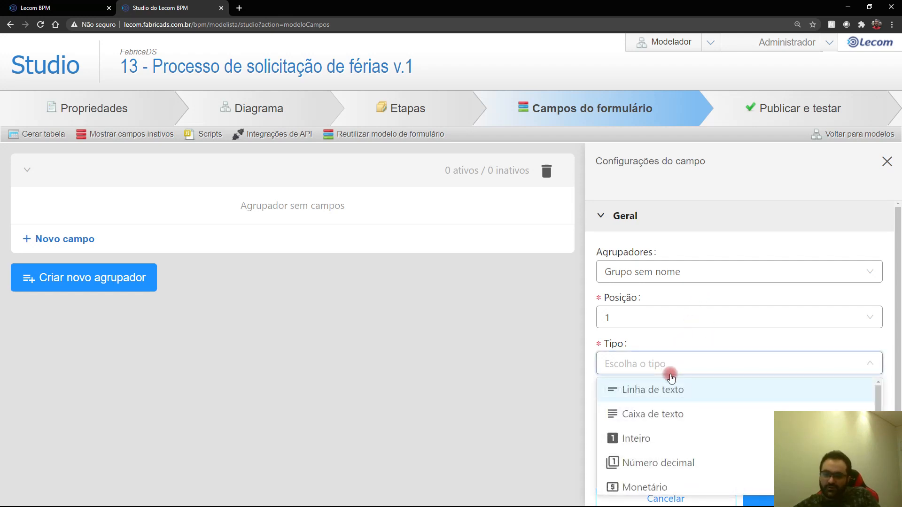
{"action": "left_click", "coordinate": [705, 397]}
{"action": "type", "text": "NOME"}
{"action": "key", "text": "Tab"}
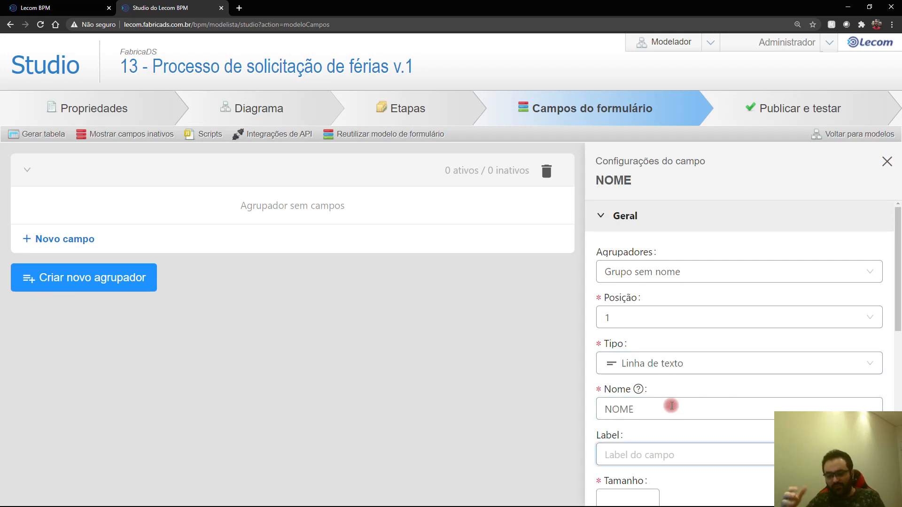
{"action": "type", "text": "Nome do "}
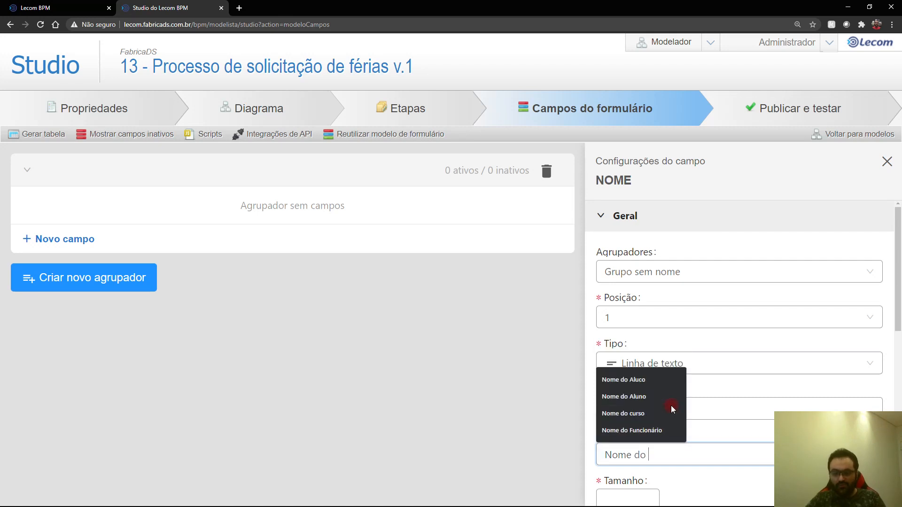
{"action": "type", "text": "Funcio"}
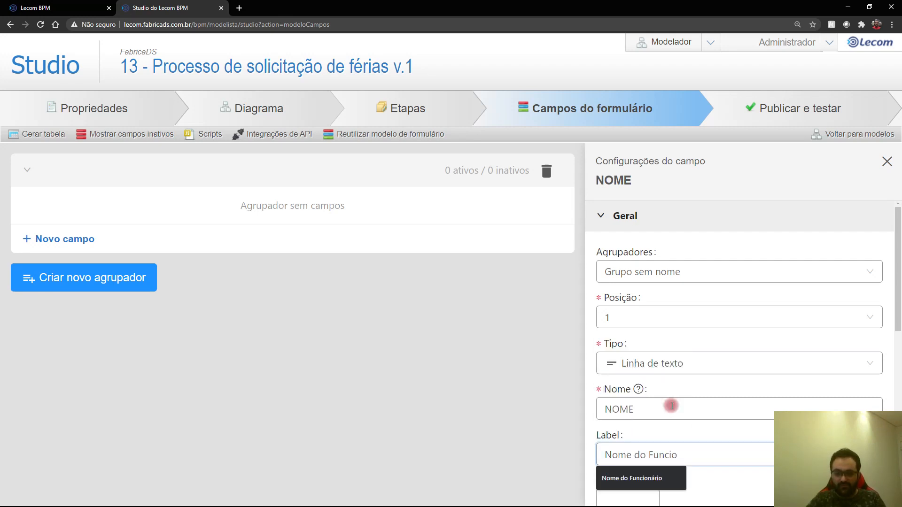
{"action": "type", "text": "nário"}
Step: Set the NOME field's size to 100 and save it
{"action": "scroll", "coordinate": [682, 386], "scroll_direction": "down", "scroll_amount": 2}
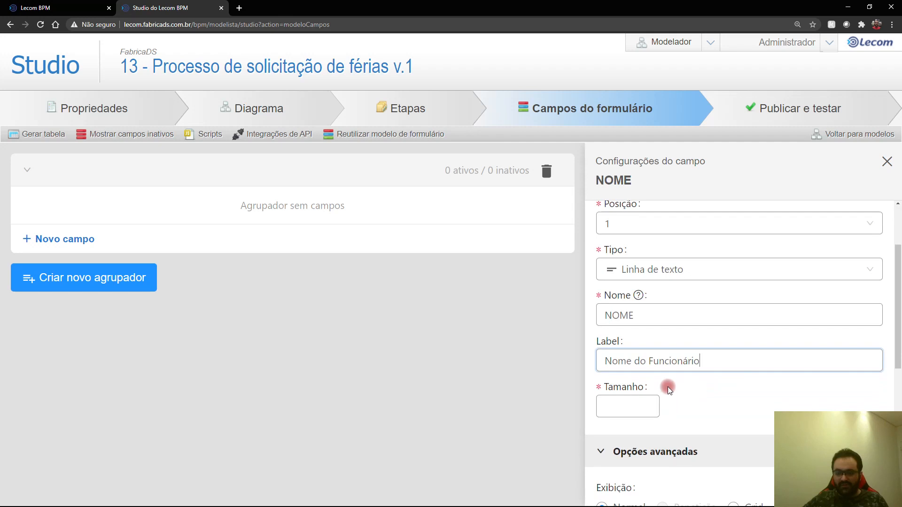
{"action": "left_click", "coordinate": [650, 406]}
{"action": "type", "text": "00"}
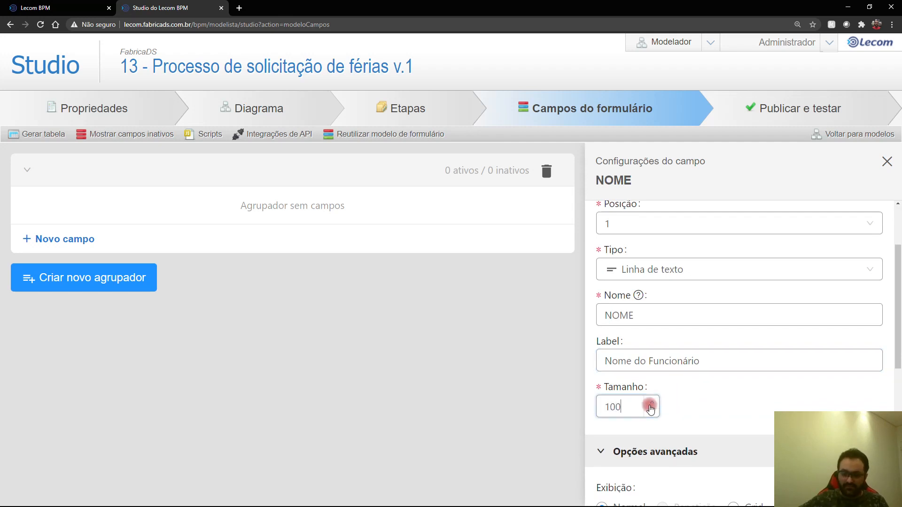
{"action": "scroll", "coordinate": [657, 367], "scroll_direction": "down", "scroll_amount": 4}
{"action": "scroll", "coordinate": [728, 391], "scroll_direction": "down", "scroll_amount": 3}
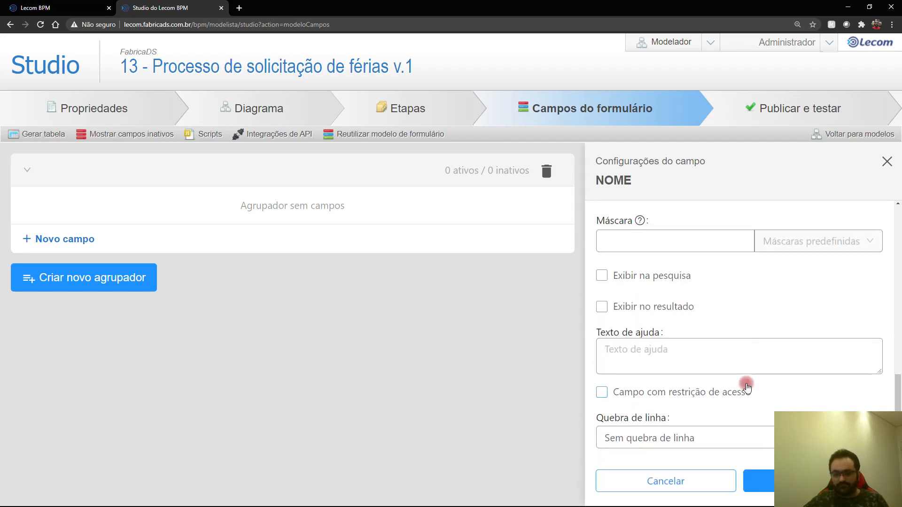
{"action": "left_click", "coordinate": [758, 481]}
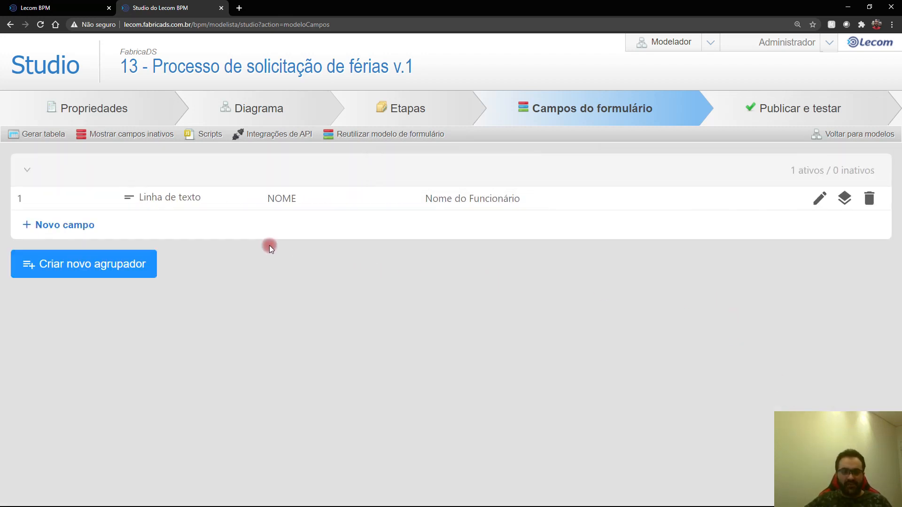
Step: Add a second form field of type Inteiro named MATRICULA
{"action": "left_click", "coordinate": [64, 225]}
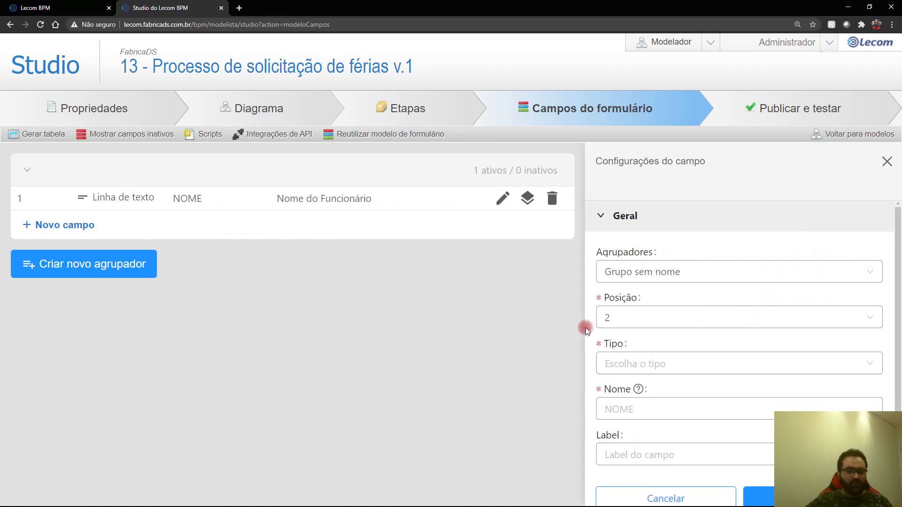
{"action": "left_click", "coordinate": [639, 360]}
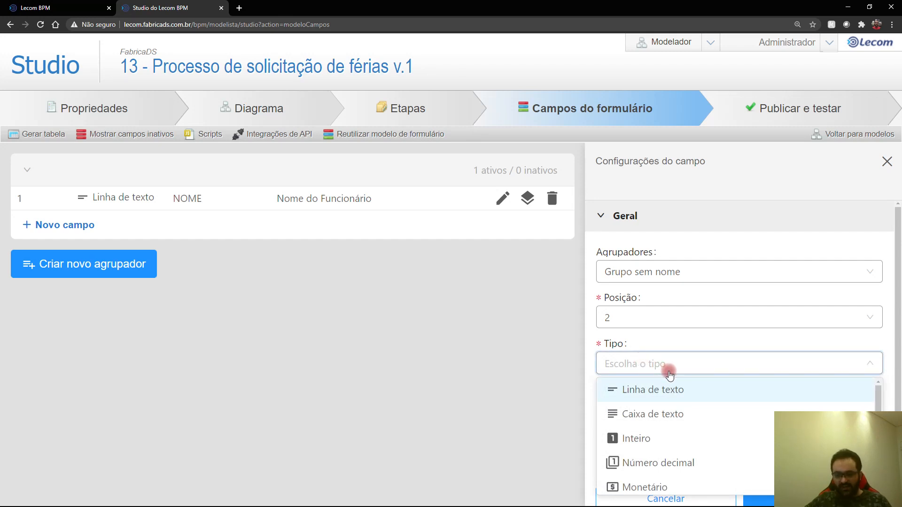
{"action": "scroll", "coordinate": [699, 397], "scroll_direction": "down", "scroll_amount": 2}
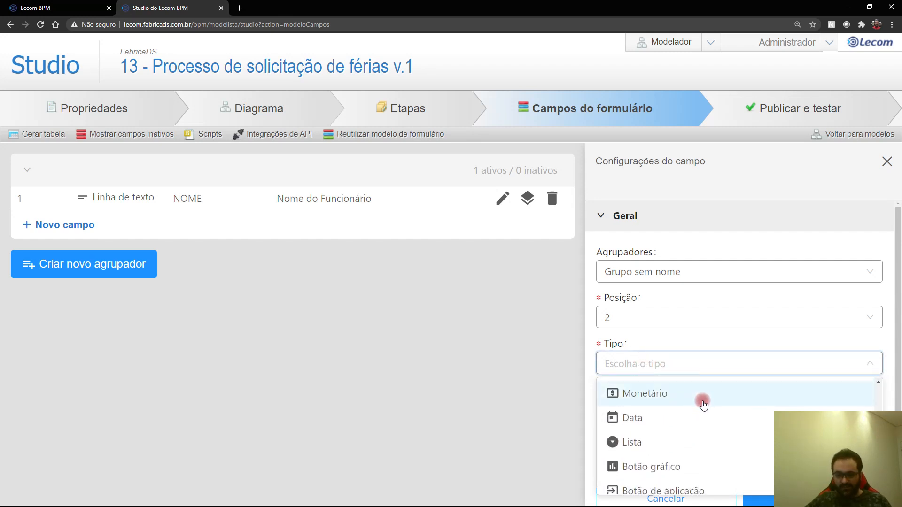
{"action": "scroll", "coordinate": [703, 404], "scroll_direction": "down", "scroll_amount": 2}
{"action": "scroll", "coordinate": [703, 404], "scroll_direction": "up", "scroll_amount": 2}
{"action": "scroll", "coordinate": [704, 404], "scroll_direction": "up", "scroll_amount": 2}
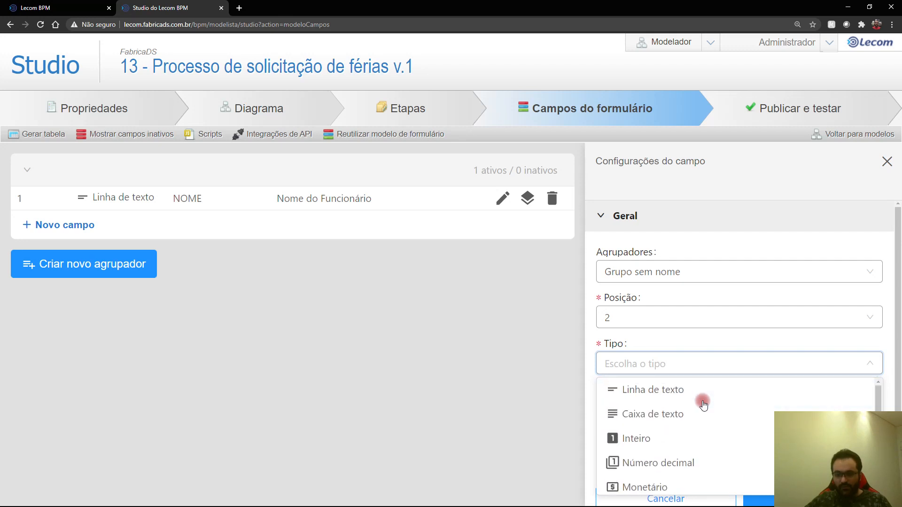
{"action": "left_click", "coordinate": [709, 437]}
{"action": "left_click", "coordinate": [664, 412]}
{"action": "type", "text": "MATRICU"}
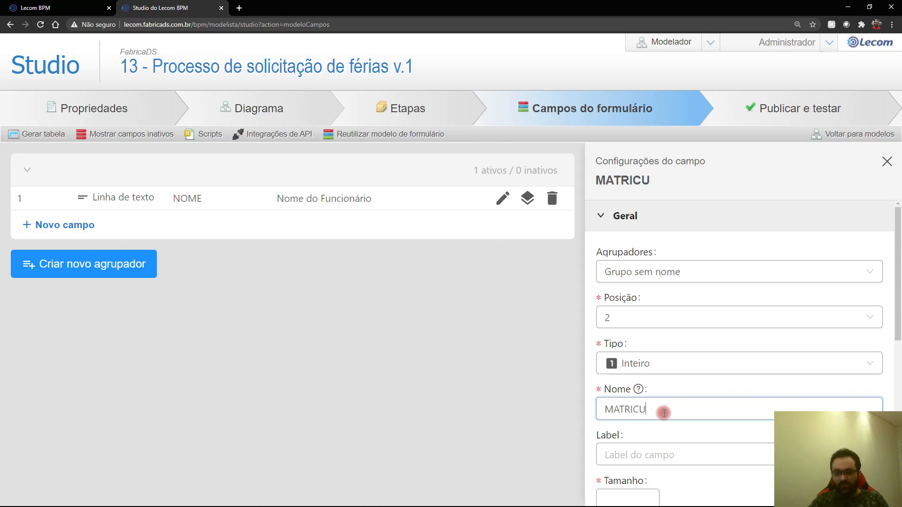
{"action": "type", "text": "LA"}
{"action": "key", "text": "Tab"}
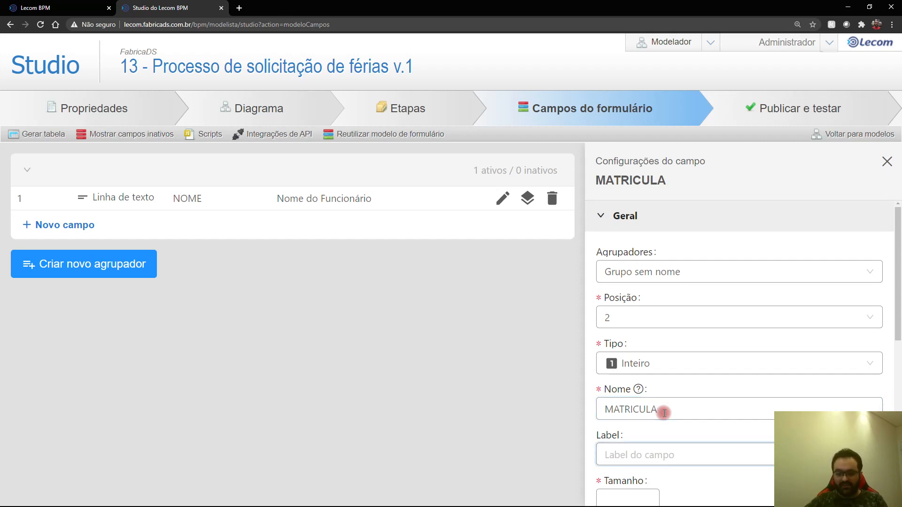
Step: Label MATRICULA 'Matrícula do funcionário', set size 5, save, and start a third field
{"action": "type", "text": "Matróicu"}
{"action": "key", "text": "BackSpace"}
{"action": "type", "text": "ícula do funciona"}
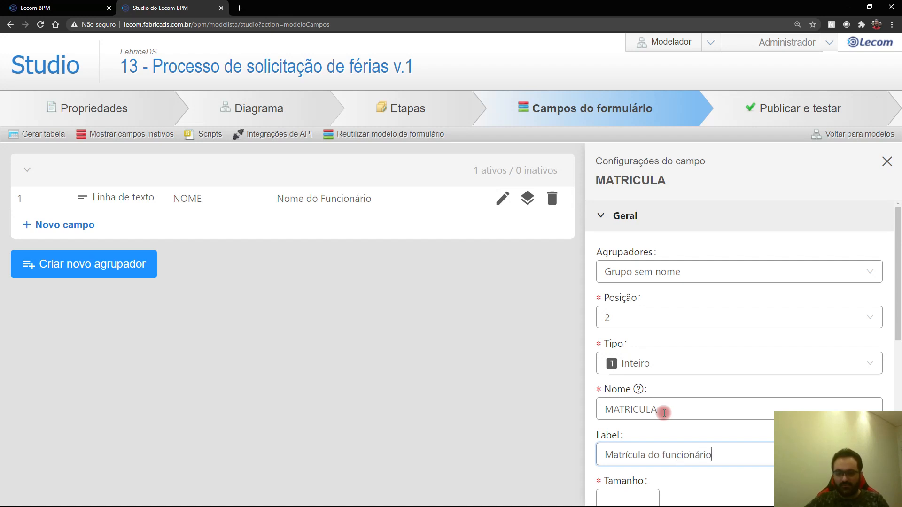
{"action": "scroll", "coordinate": [664, 413], "scroll_direction": "down", "scroll_amount": 4}
{"action": "left_click", "coordinate": [629, 320]}
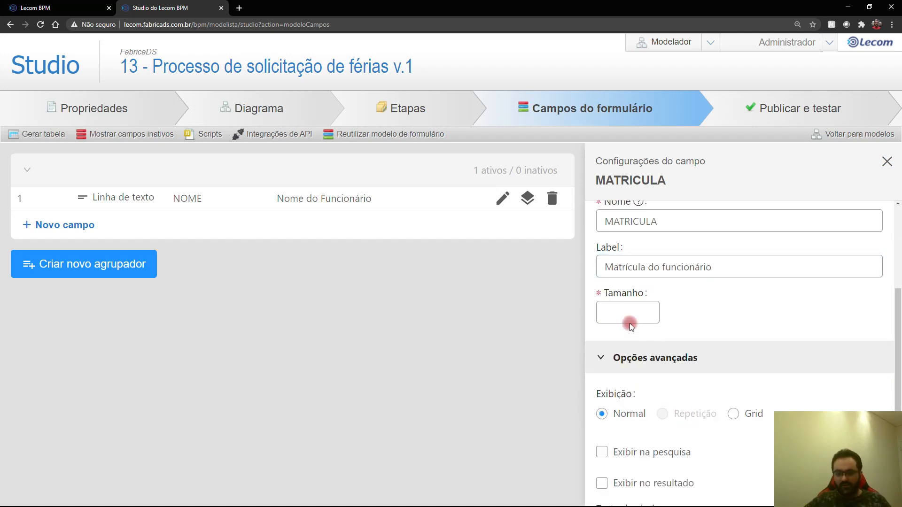
{"action": "type", "text": "5"}
{"action": "scroll", "coordinate": [786, 351], "scroll_direction": "down", "scroll_amount": 4}
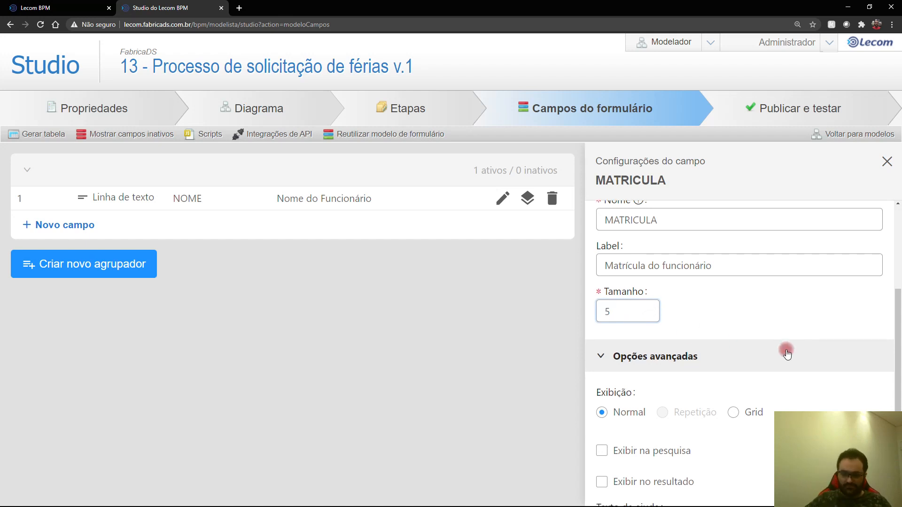
{"action": "left_click", "coordinate": [811, 481]}
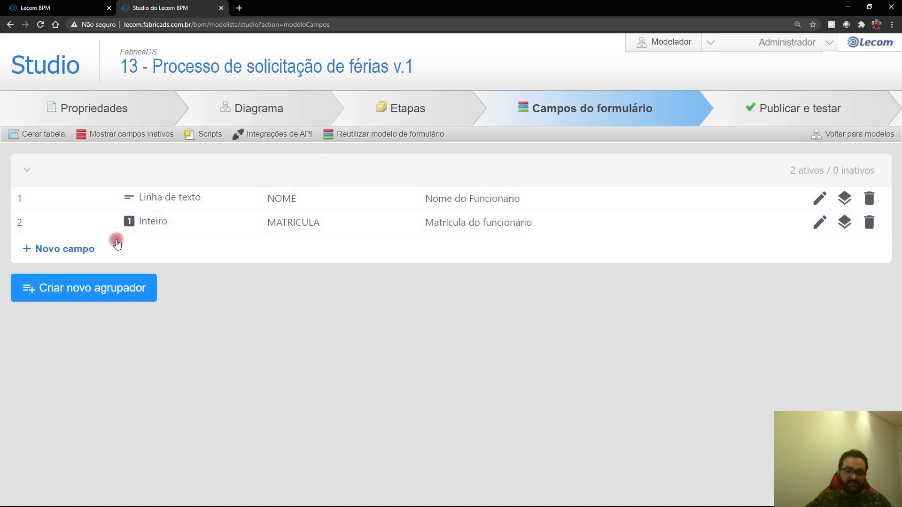
{"action": "left_click", "coordinate": [86, 250]}
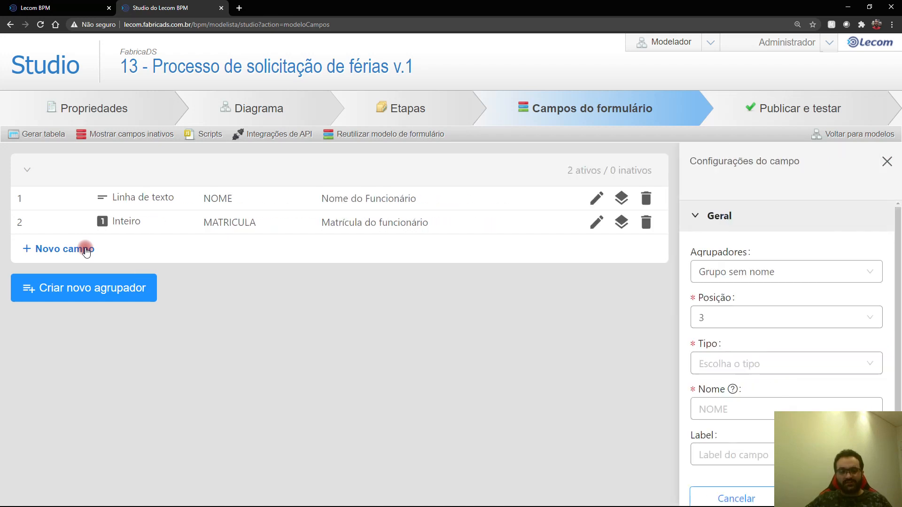
Step: Make the third field an Inteiro named QTDE_DIAS labelled 'Quantos dias?'
{"action": "left_click", "coordinate": [624, 362]}
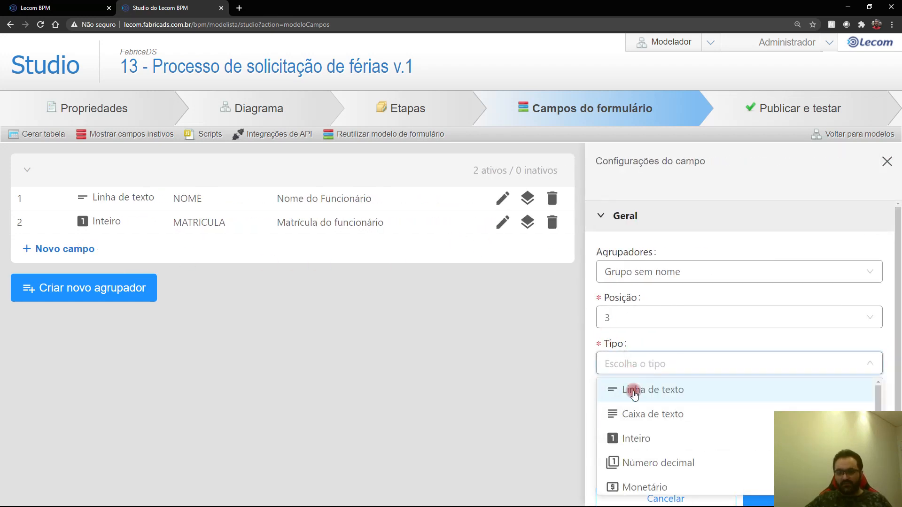
{"action": "left_click", "coordinate": [644, 435]}
{"action": "left_click", "coordinate": [642, 413]}
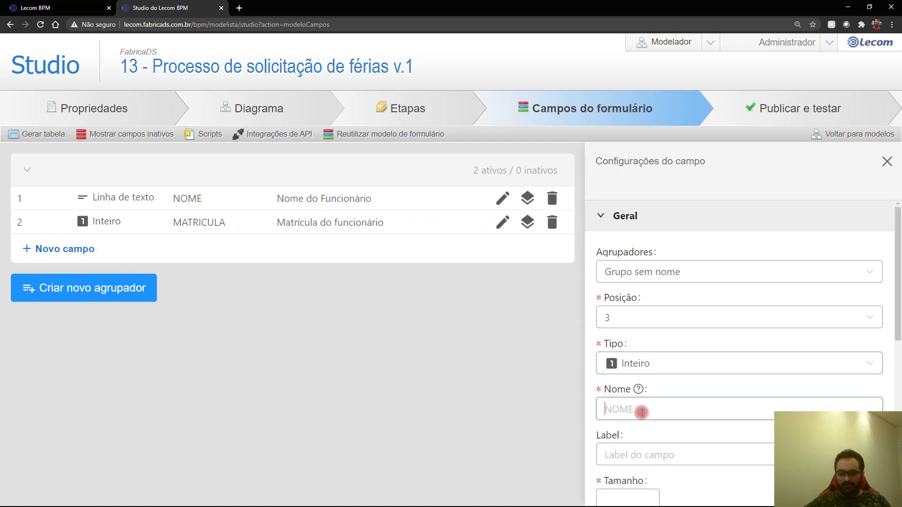
{"action": "type", "text": "QTDE_DIAS"}
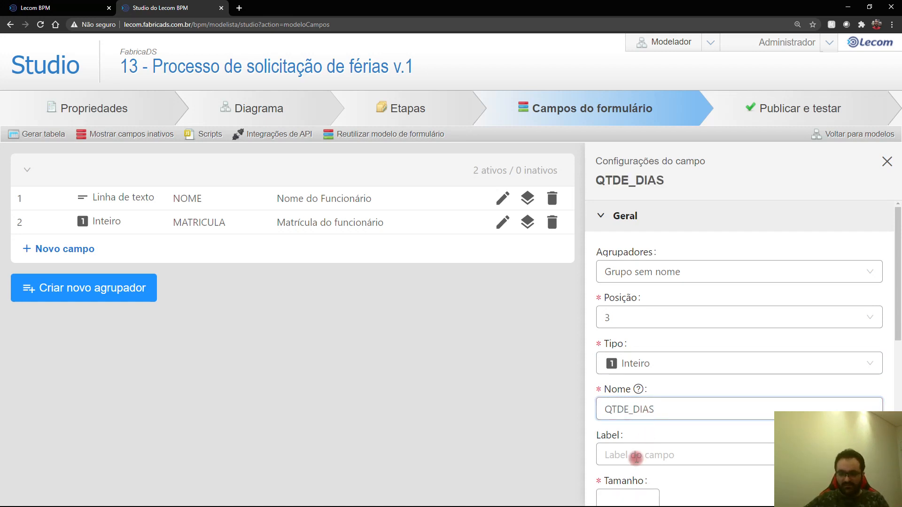
{"action": "left_click", "coordinate": [636, 458]}
{"action": "type", "text": "Q"}
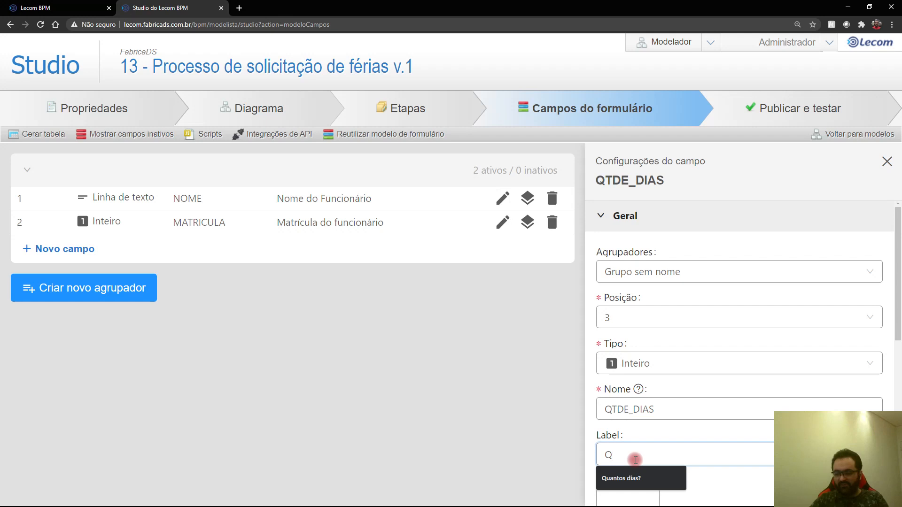
{"action": "type", "text": "uantos Dias?"}
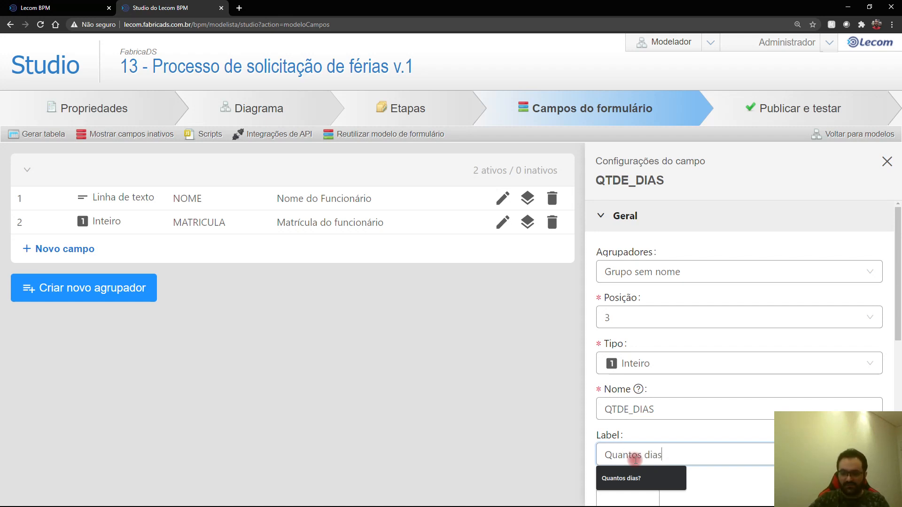
{"action": "type", "text": "?"}
Step: Give QTDE_DIAS size 2, save it, and start a fourth field
{"action": "scroll", "coordinate": [624, 459], "scroll_direction": "down", "scroll_amount": 3}
{"action": "left_click", "coordinate": [626, 359]}
{"action": "type", "text": "2"}
{"action": "scroll", "coordinate": [695, 359], "scroll_direction": "down", "scroll_amount": 5}
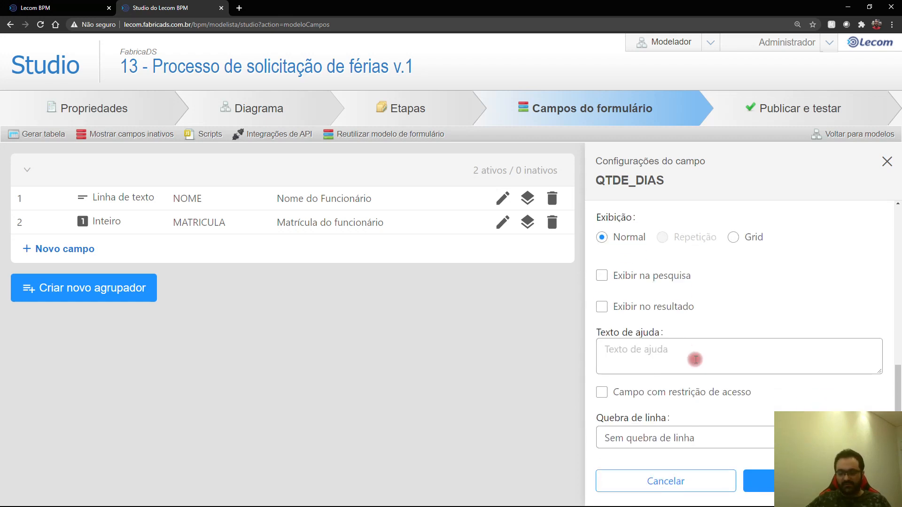
{"action": "left_click", "coordinate": [759, 481]}
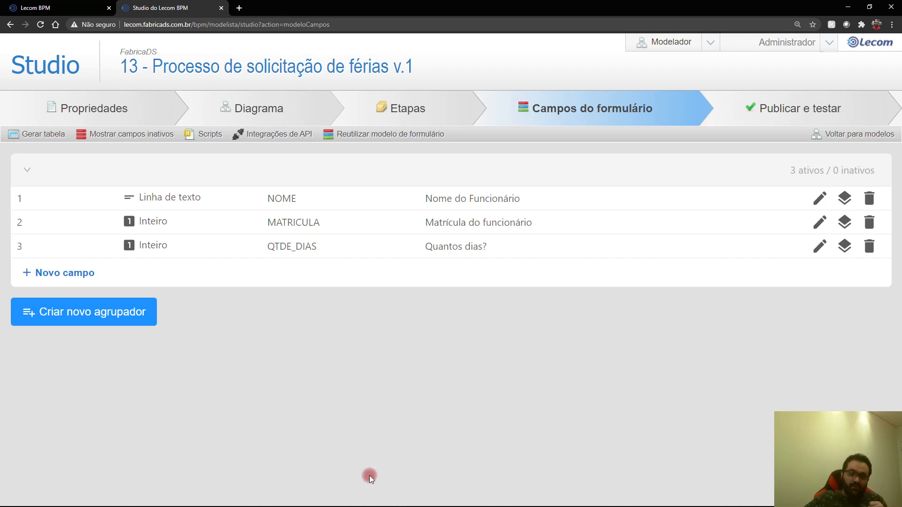
{"action": "left_click", "coordinate": [86, 274]}
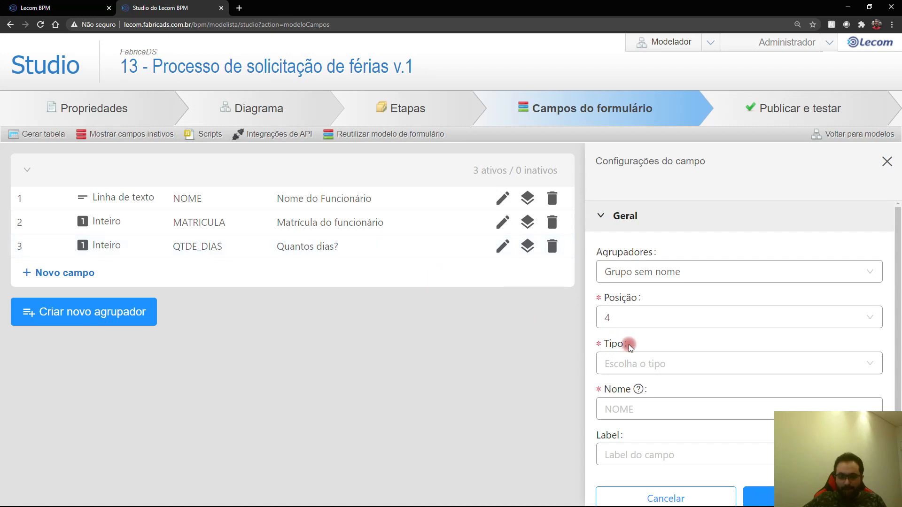
Step: Make the fourth field a Caixa de texto named OBSERVACAO labelled 'Justificativa'
{"action": "left_click", "coordinate": [668, 362]}
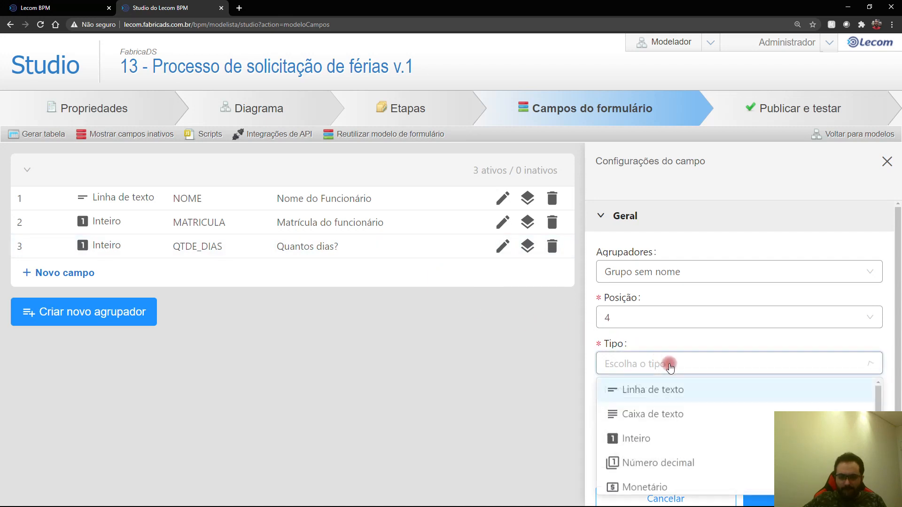
{"action": "left_click", "coordinate": [656, 414]}
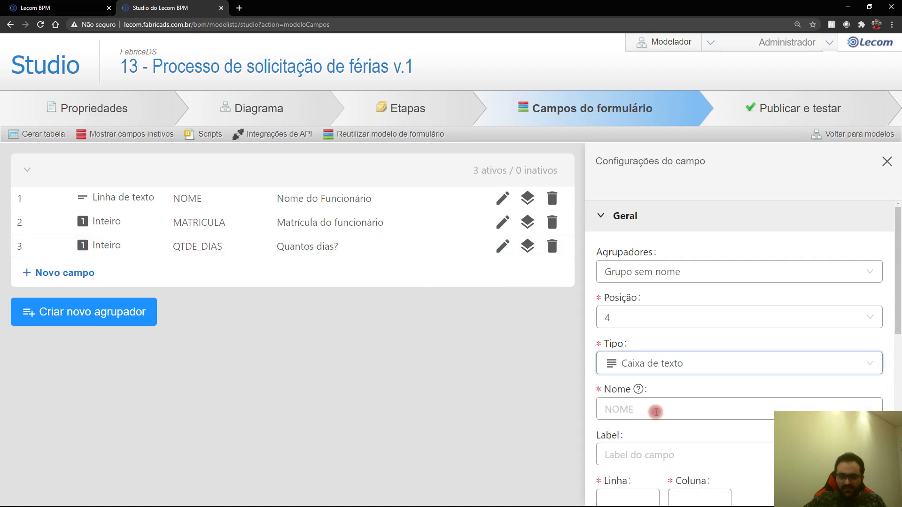
{"action": "type", "text": "OBSER"}
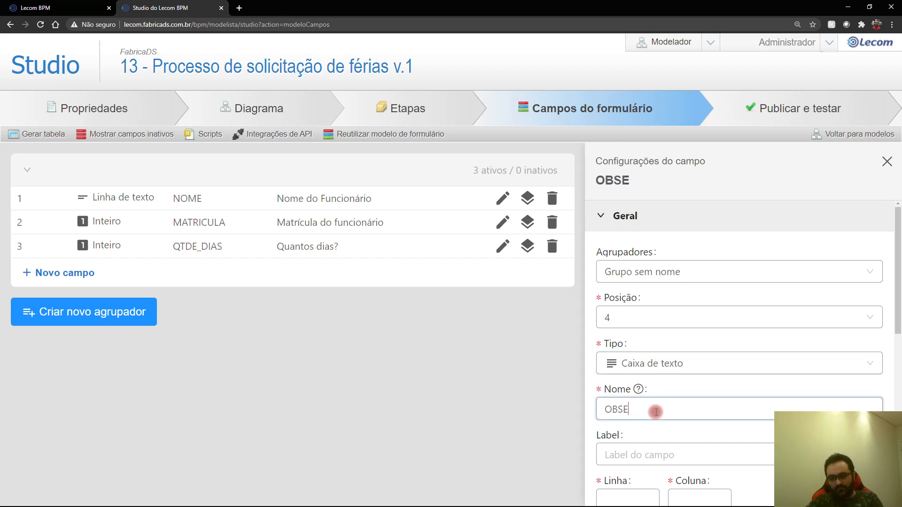
{"action": "key", "text": "BackSpace"}
{"action": "key", "text": "BackSpace"}
{"action": "type", "text": "ERVACAO"}
{"action": "key", "text": "Tab"}
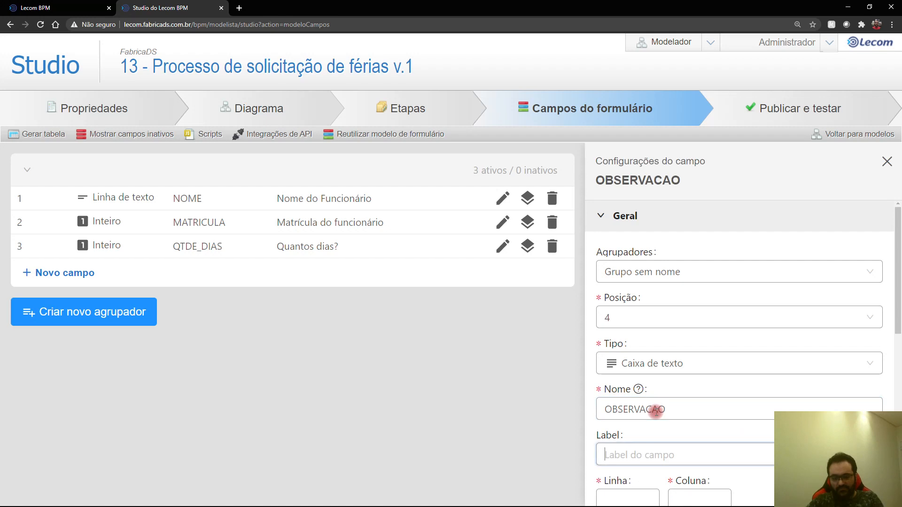
{"action": "type", "text": "jUS"}
{"action": "key", "text": "BackSpace"}
{"action": "key", "text": "BackSpace"}
{"action": "type", "text": "Justificativa"}
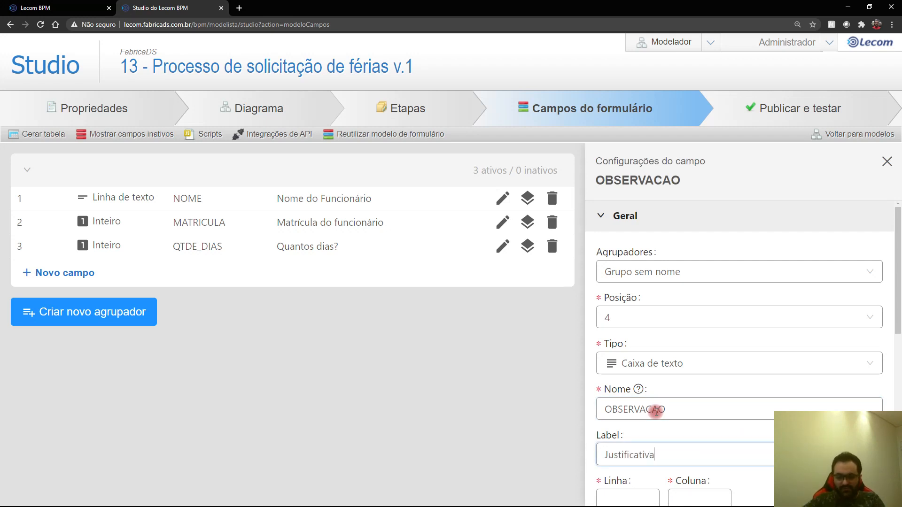
Step: Size the OBSERVACAO text box to 4 lines by 30 columns and save it
{"action": "scroll", "coordinate": [655, 413], "scroll_direction": "down", "scroll_amount": 2}
{"action": "left_click", "coordinate": [631, 407]}
{"action": "type", "text": "4"}
{"action": "left_click", "coordinate": [692, 406]}
{"action": "type", "text": "30"}
{"action": "scroll", "coordinate": [739, 261], "scroll_direction": "down", "scroll_amount": 6}
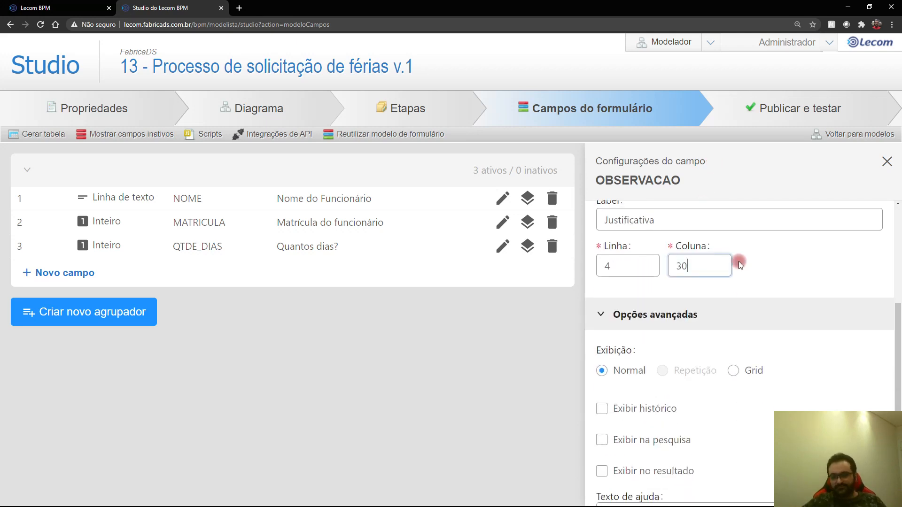
{"action": "left_click", "coordinate": [758, 481]}
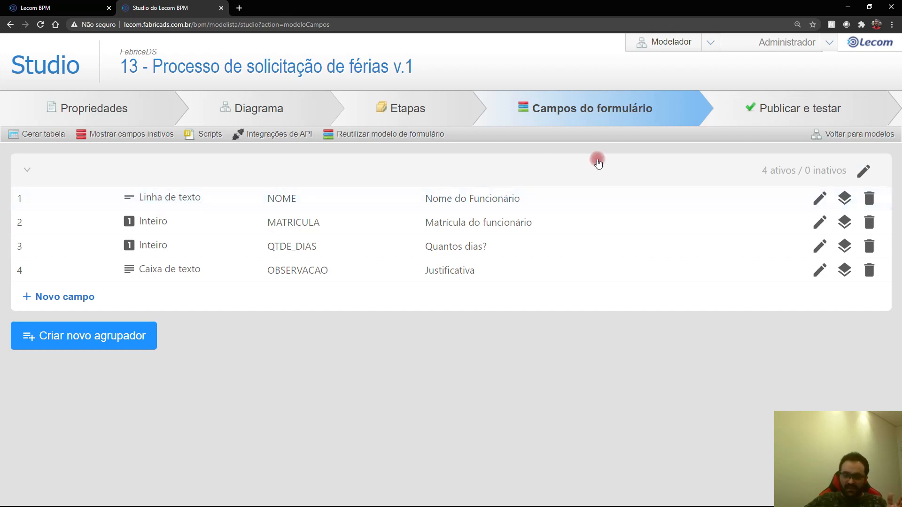
Step: Make NOME Obrigatório at Solicitação de Férias and Bloqueado at Análise da Solicitação and Aprovação do Gestor
{"action": "left_click", "coordinate": [845, 200]}
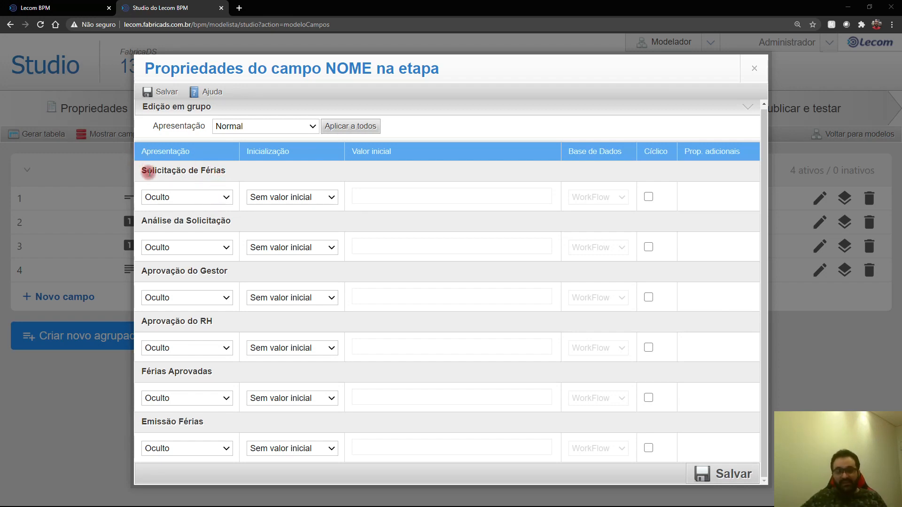
{"action": "left_click", "coordinate": [219, 198]}
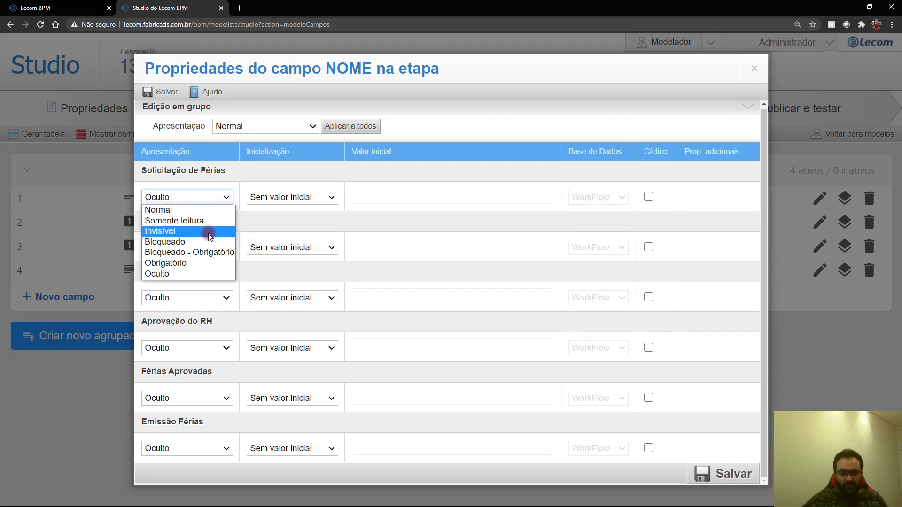
{"action": "left_click", "coordinate": [204, 263]}
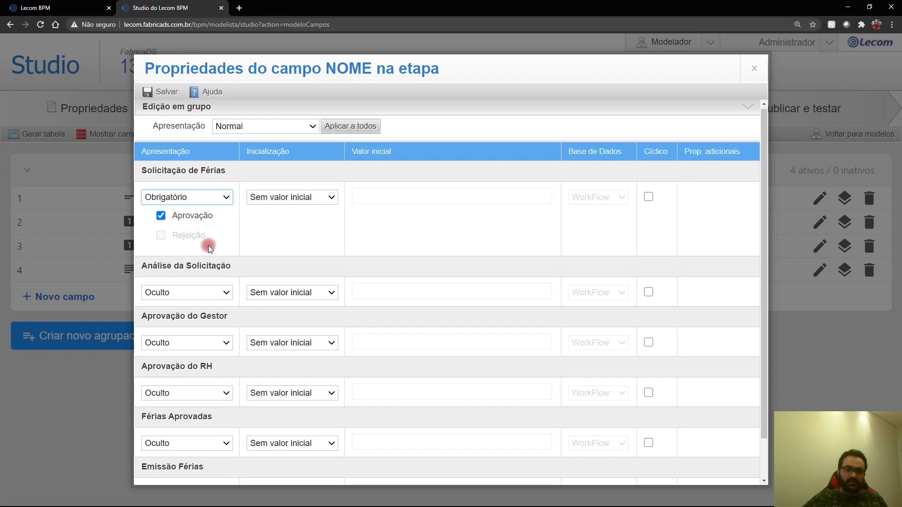
{"action": "left_click", "coordinate": [199, 289]}
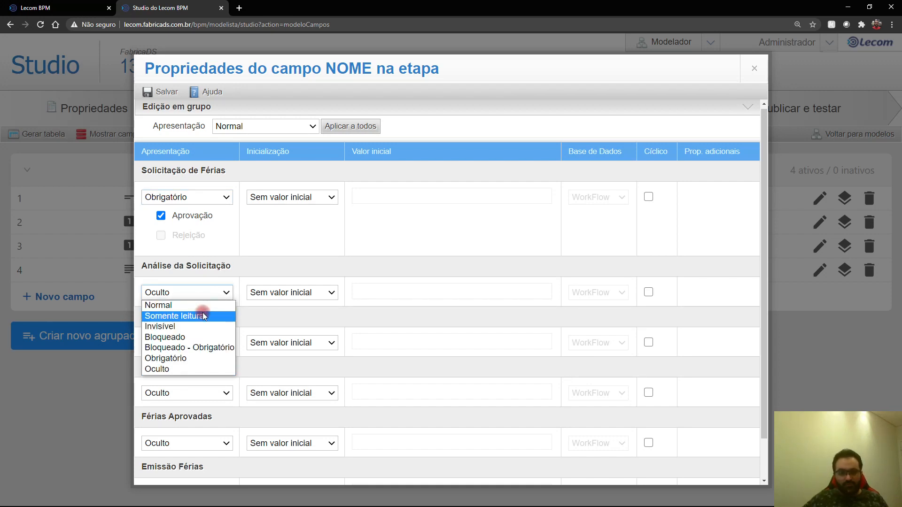
{"action": "left_click", "coordinate": [196, 337]}
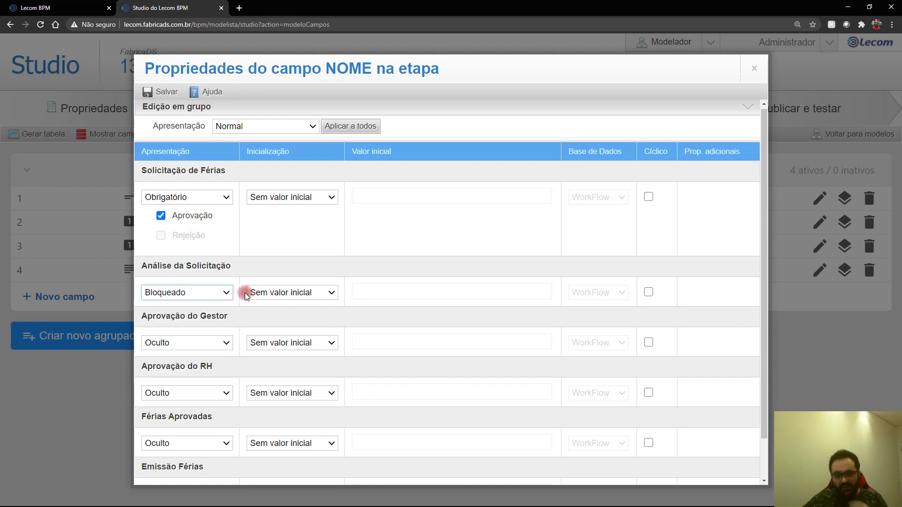
{"action": "left_click", "coordinate": [197, 344]}
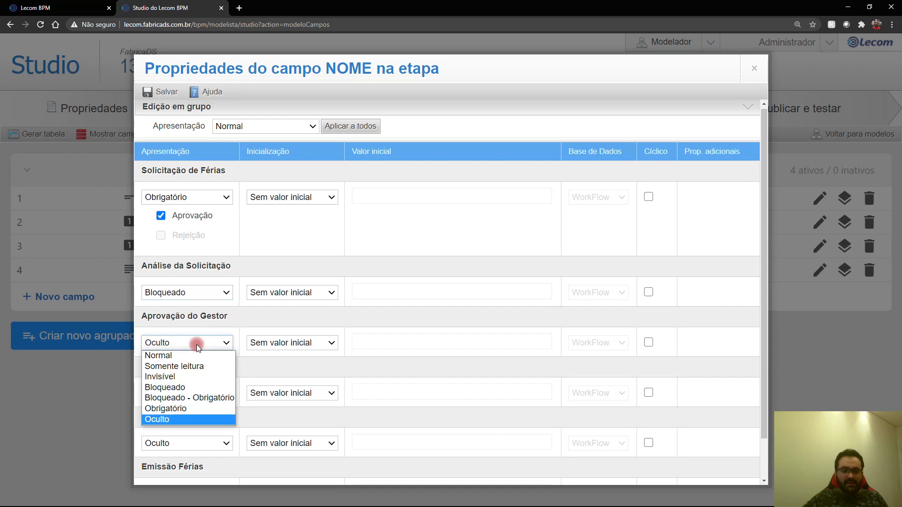
{"action": "left_click", "coordinate": [195, 388]}
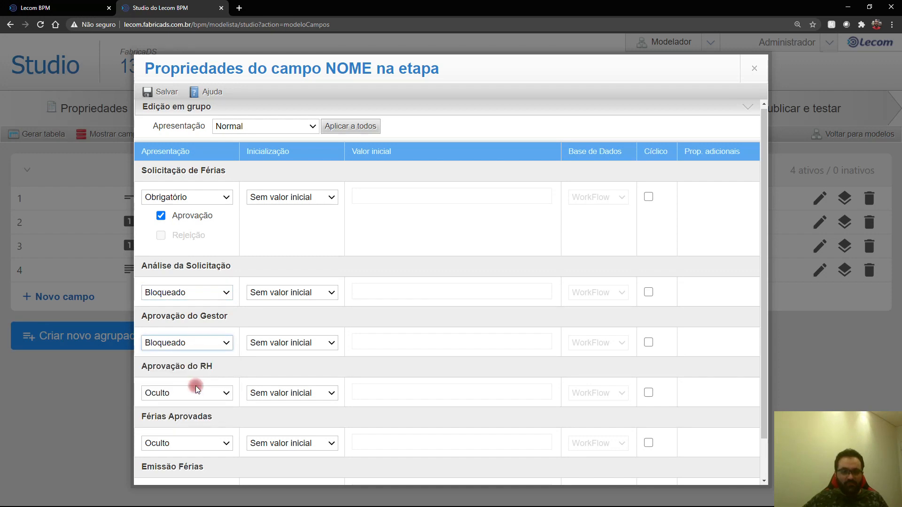
Step: Set NOME to Bloqueado at Aprovação do RH, Férias Aprovadas and Emissão Férias, then save and close
{"action": "scroll", "coordinate": [216, 376], "scroll_direction": "down", "scroll_amount": 1}
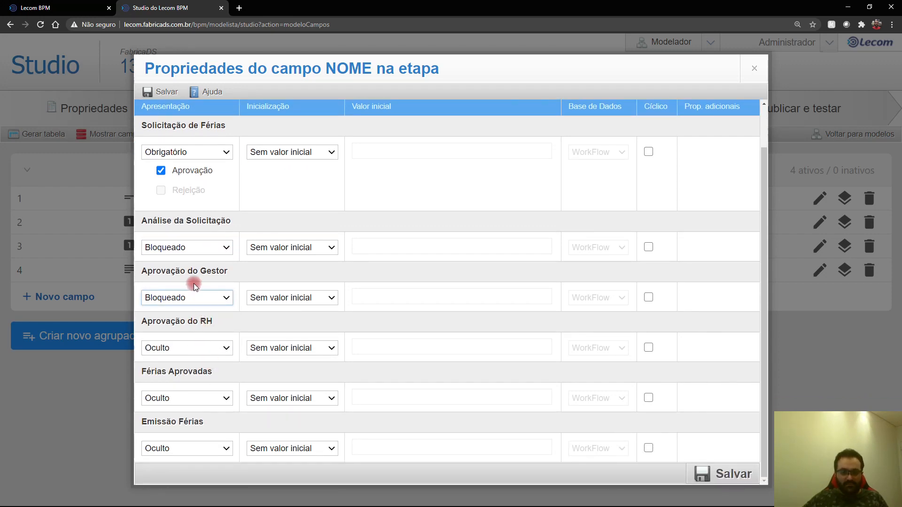
{"action": "left_click", "coordinate": [190, 346]}
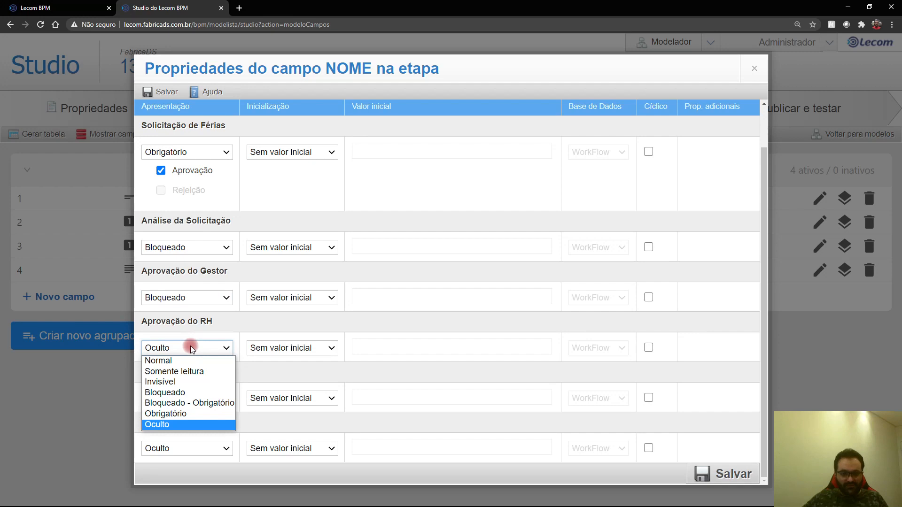
{"action": "left_click", "coordinate": [187, 390]}
{"action": "left_click", "coordinate": [188, 397]}
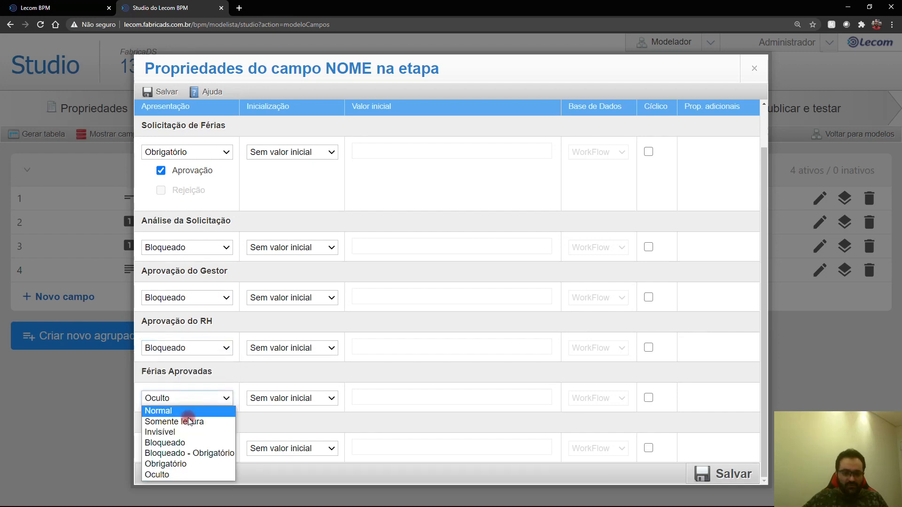
{"action": "left_click", "coordinate": [186, 442]}
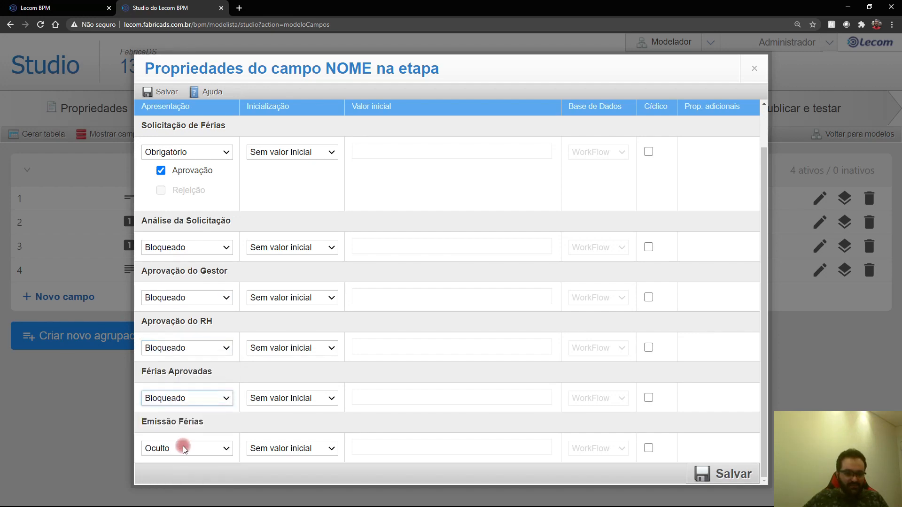
{"action": "left_click", "coordinate": [178, 449]}
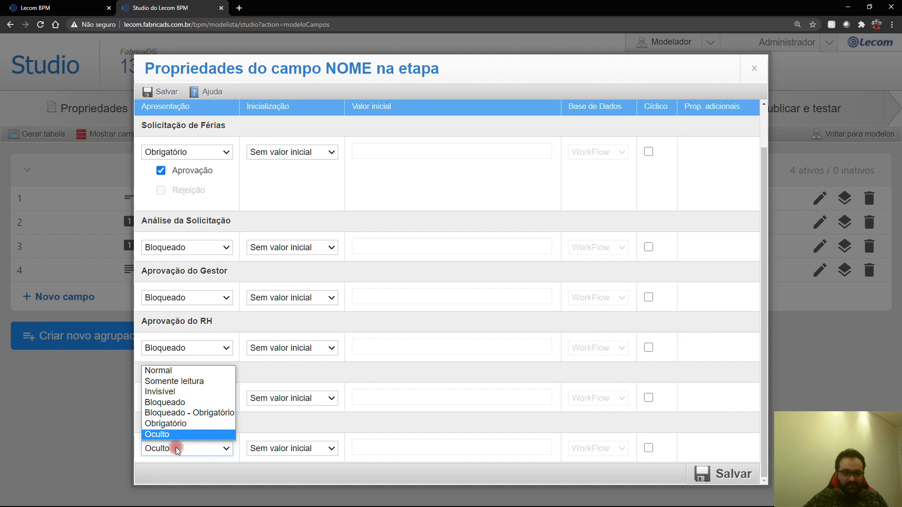
{"action": "left_click", "coordinate": [178, 402]}
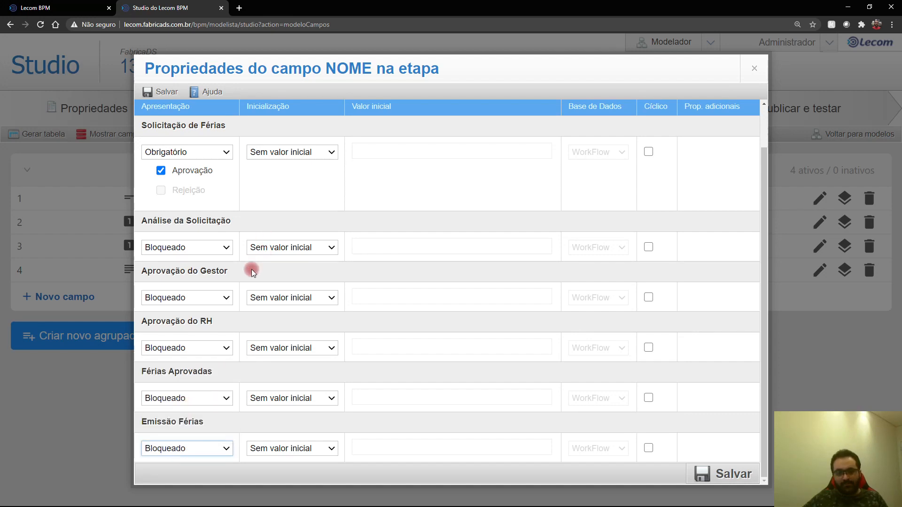
{"action": "scroll", "coordinate": [253, 274], "scroll_direction": "up", "scroll_amount": 1}
{"action": "scroll", "coordinate": [449, 293], "scroll_direction": "down", "scroll_amount": 1}
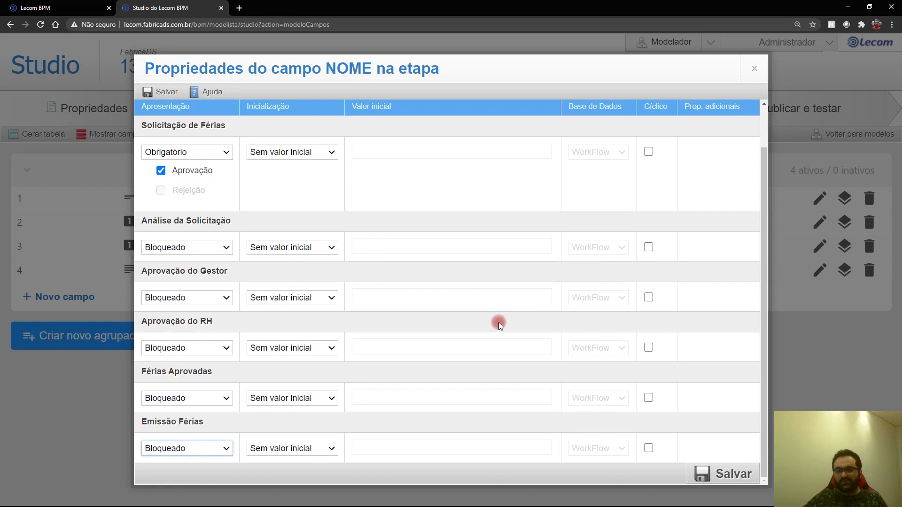
{"action": "left_click", "coordinate": [714, 474]}
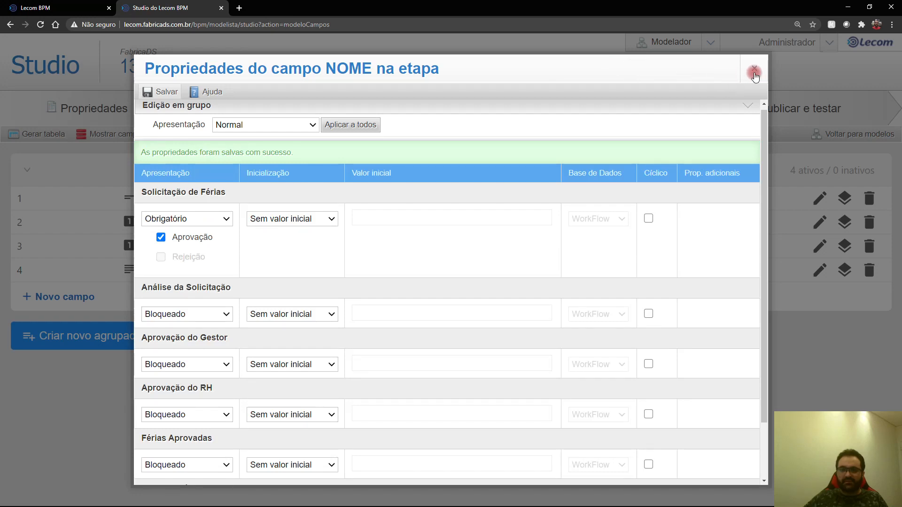
{"action": "left_click", "coordinate": [755, 69]}
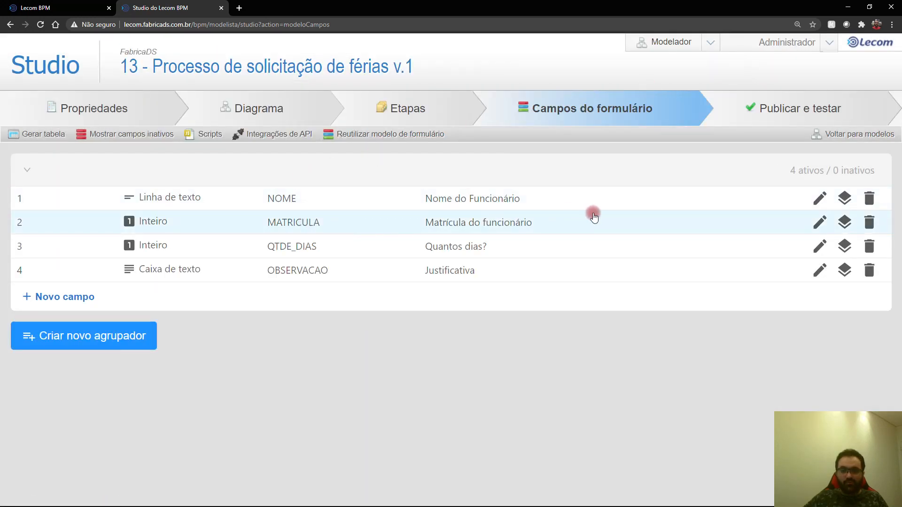
Step: Make MATRICULA Obrigatório at Solicitação de Férias and Bloqueado at Análise da Solicitação and Aprovação do Gestor
{"action": "left_click", "coordinate": [845, 224]}
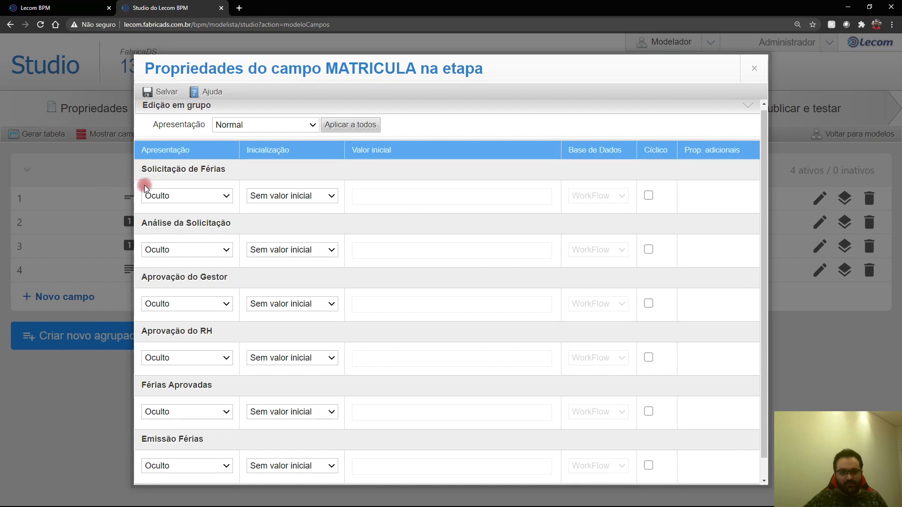
{"action": "left_click", "coordinate": [146, 192]}
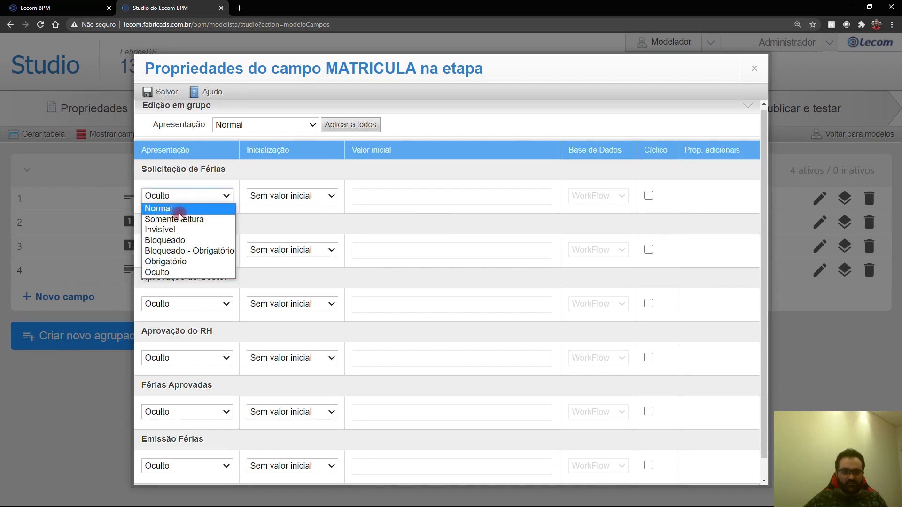
{"action": "left_click", "coordinate": [181, 261]}
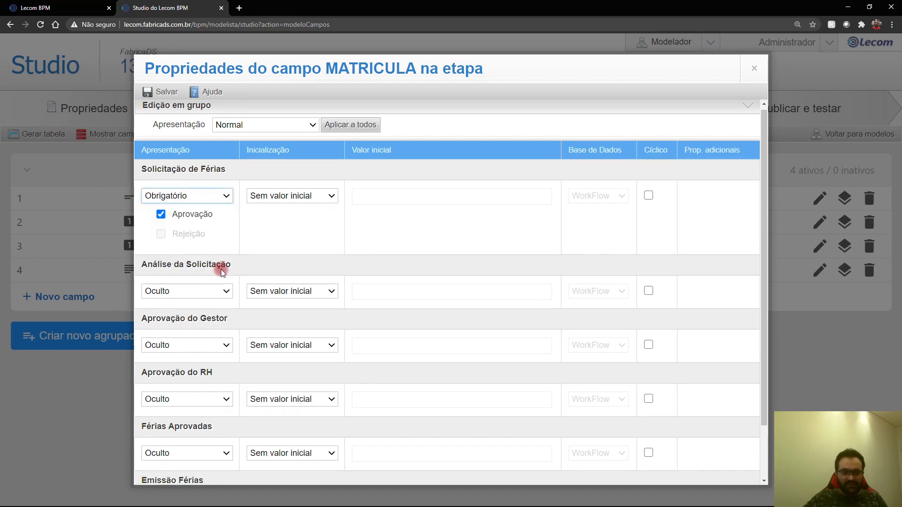
{"action": "left_click", "coordinate": [201, 291]}
{"action": "left_click", "coordinate": [190, 329]}
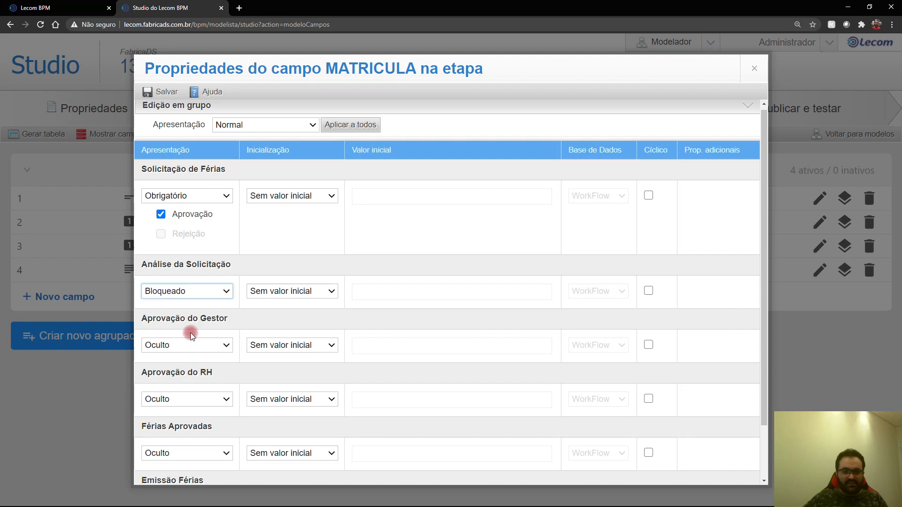
{"action": "left_click", "coordinate": [178, 345]}
{"action": "left_click", "coordinate": [180, 388]}
Step: Set MATRICULA to Bloqueado at Aprovação do RH, Férias Aprovadas and Emissão Férias, then save and close
{"action": "scroll", "coordinate": [211, 367], "scroll_direction": "down", "scroll_amount": 2}
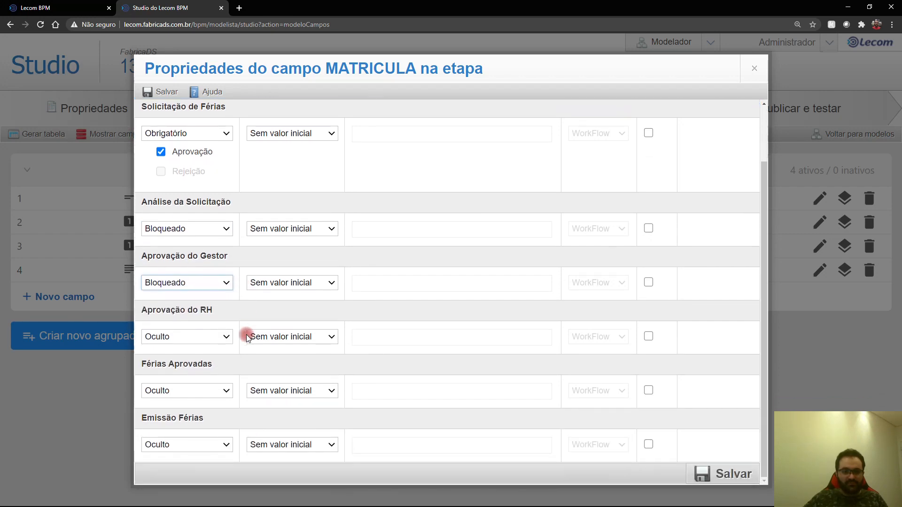
{"action": "left_click", "coordinate": [215, 338]}
{"action": "left_click", "coordinate": [188, 381]}
{"action": "left_click", "coordinate": [186, 390]}
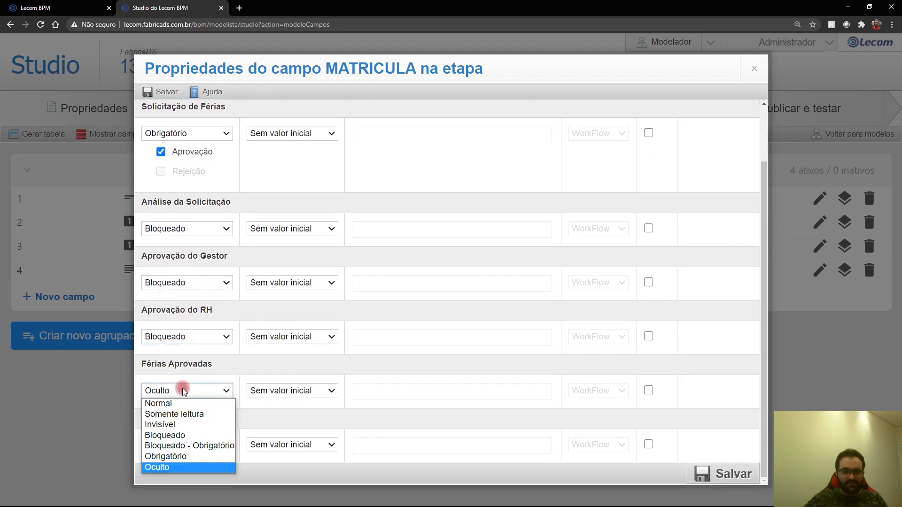
{"action": "left_click", "coordinate": [181, 435]}
{"action": "left_click", "coordinate": [182, 444]}
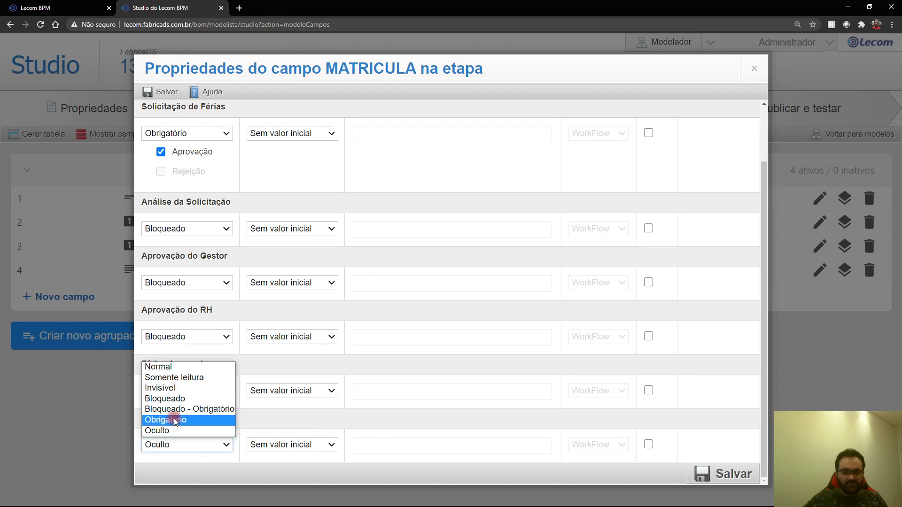
{"action": "left_click", "coordinate": [173, 402]}
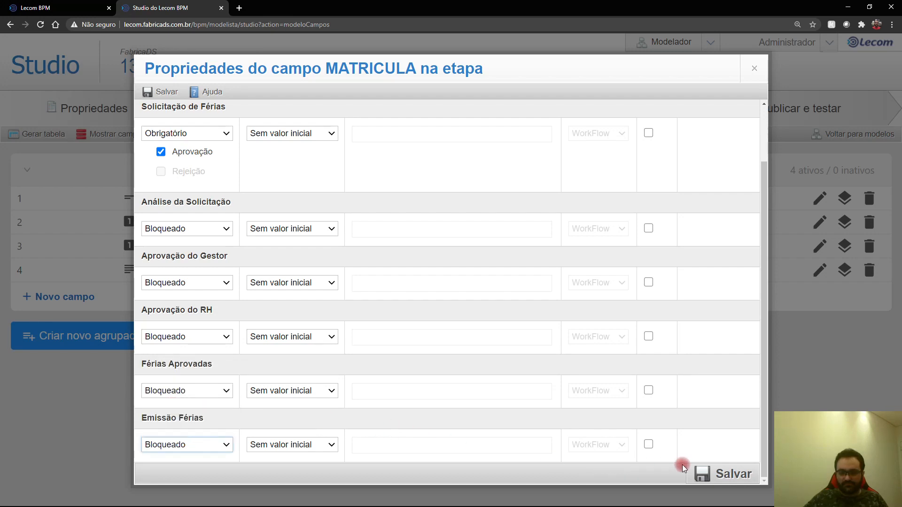
{"action": "left_click", "coordinate": [714, 472]}
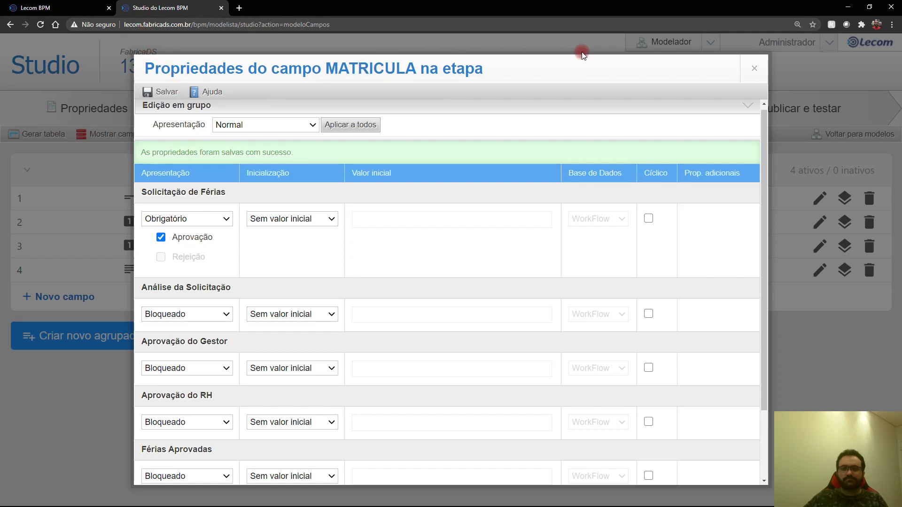
{"action": "left_click", "coordinate": [753, 69]}
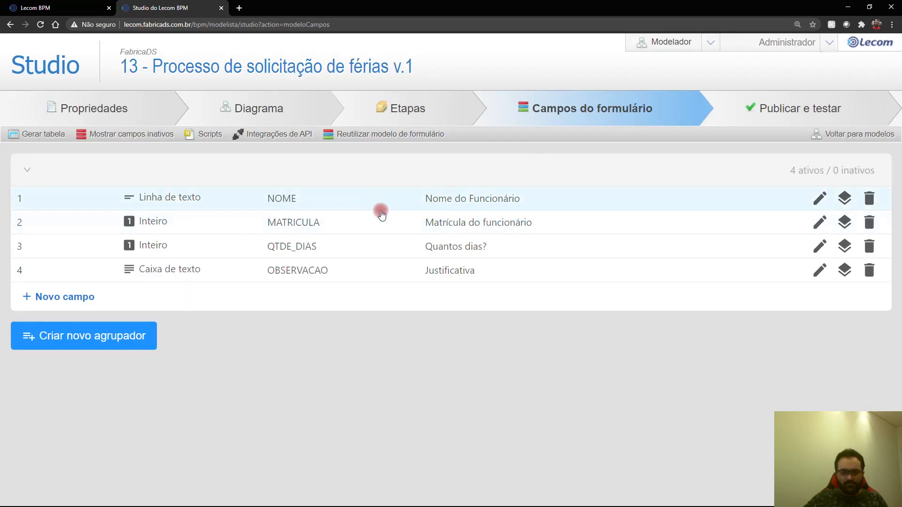
Step: Make QTDE_DIAS Obrigatório at Solicitação de Férias and Bloqueado at Análise da Solicitação and Aprovação do Gestor
{"action": "left_click", "coordinate": [845, 246]}
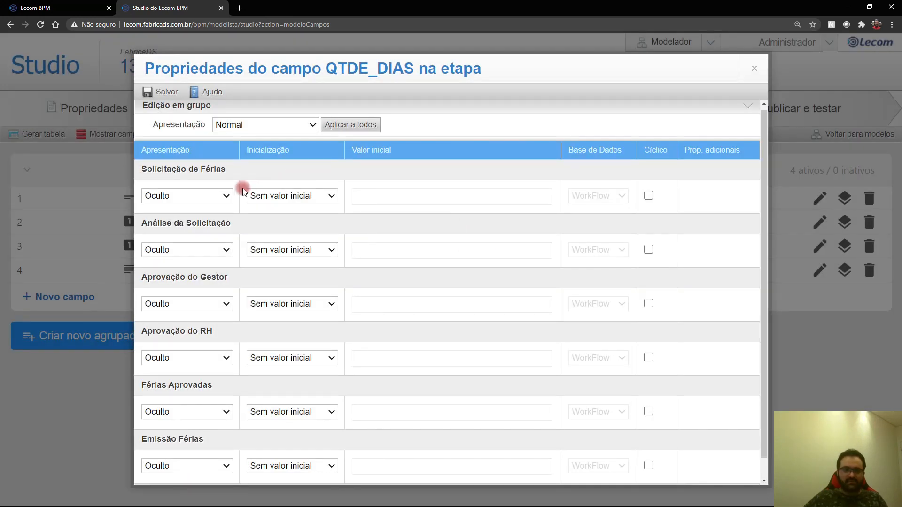
{"action": "left_click", "coordinate": [194, 198]}
{"action": "left_click", "coordinate": [187, 262]}
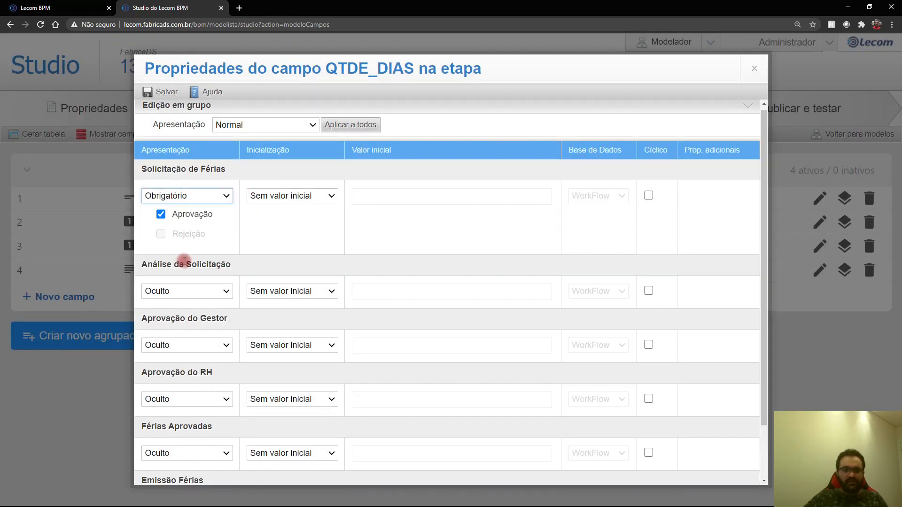
{"action": "left_click", "coordinate": [174, 290]}
{"action": "left_click", "coordinate": [191, 334]}
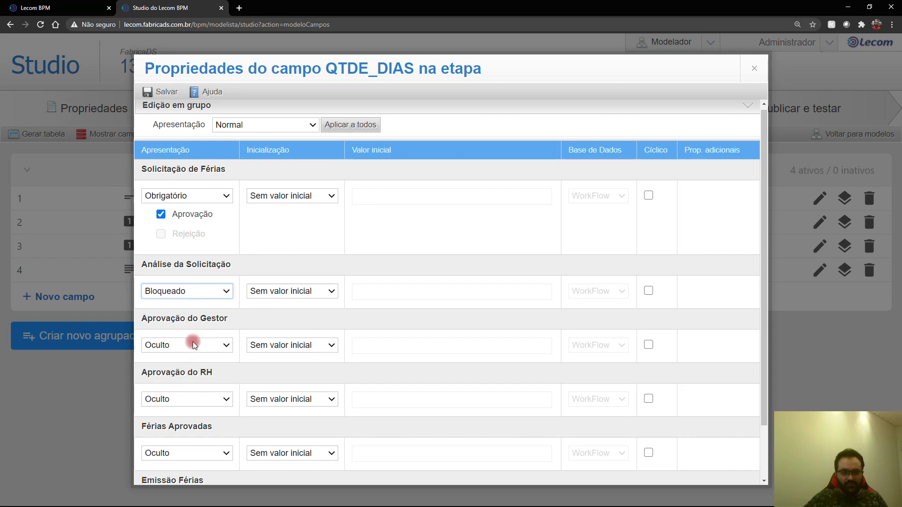
{"action": "left_click", "coordinate": [193, 343]}
{"action": "left_click", "coordinate": [189, 390]}
Step: Set QTDE_DIAS to Bloqueado at Aprovação do RH, Férias Aprovadas and Emissão Férias, then save and close
{"action": "left_click", "coordinate": [188, 403]}
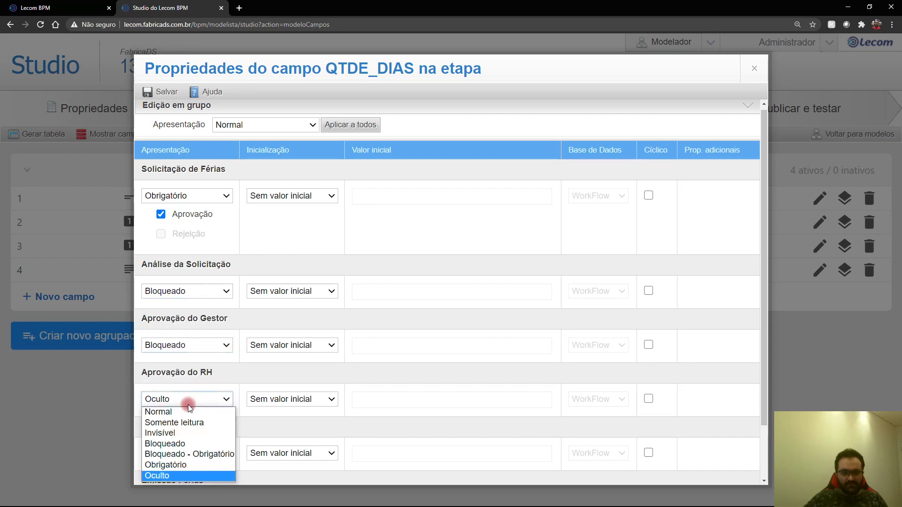
{"action": "left_click", "coordinate": [178, 444]}
{"action": "scroll", "coordinate": [286, 313], "scroll_direction": "down", "scroll_amount": 2}
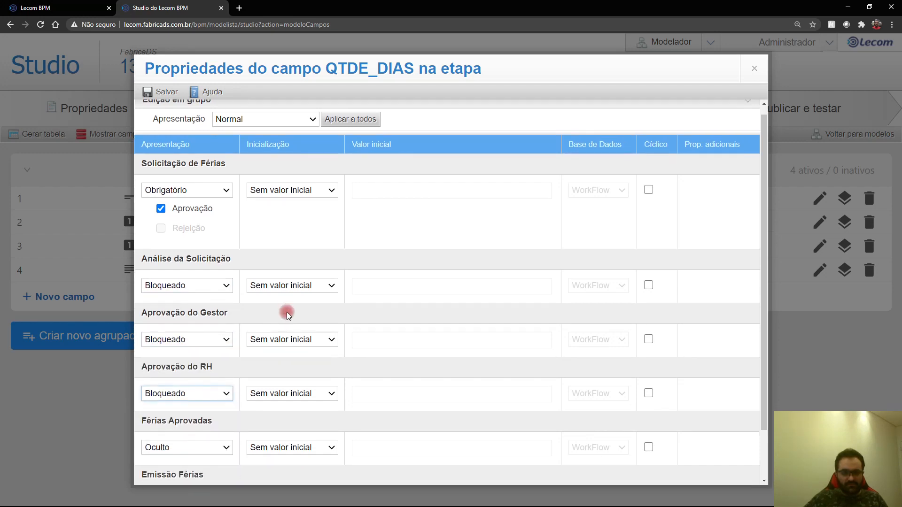
{"action": "left_click", "coordinate": [213, 390]}
{"action": "left_click", "coordinate": [203, 436]}
{"action": "left_click", "coordinate": [195, 444]}
{"action": "left_click", "coordinate": [192, 421]}
{"action": "left_click", "coordinate": [195, 445]}
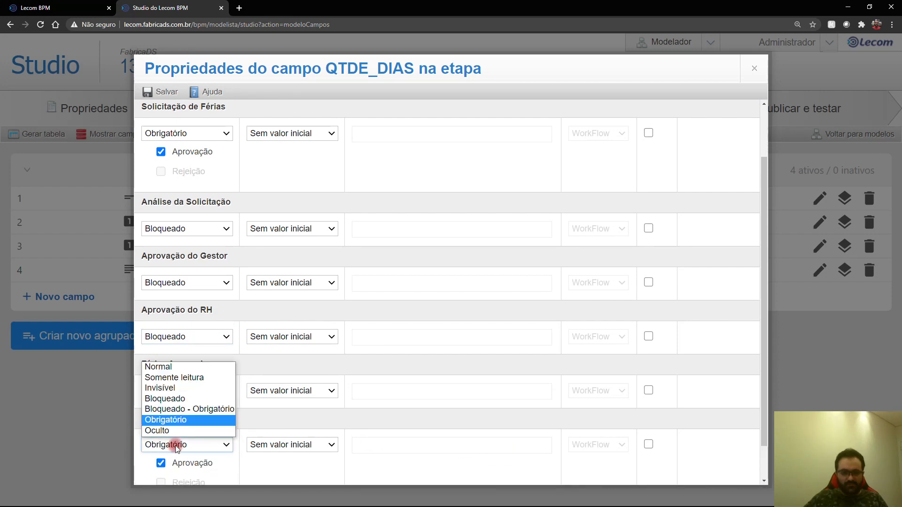
{"action": "left_click", "coordinate": [183, 400]}
{"action": "left_click", "coordinate": [720, 474]}
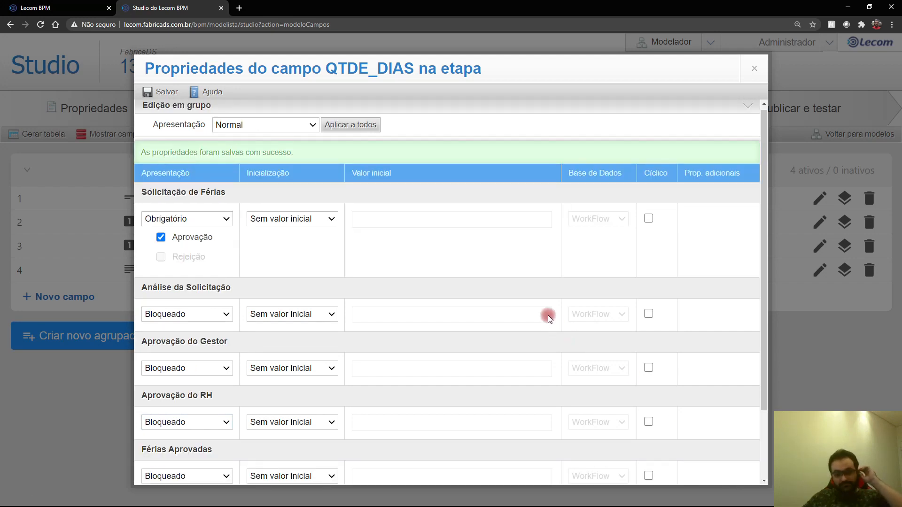
{"action": "left_click", "coordinate": [752, 71]}
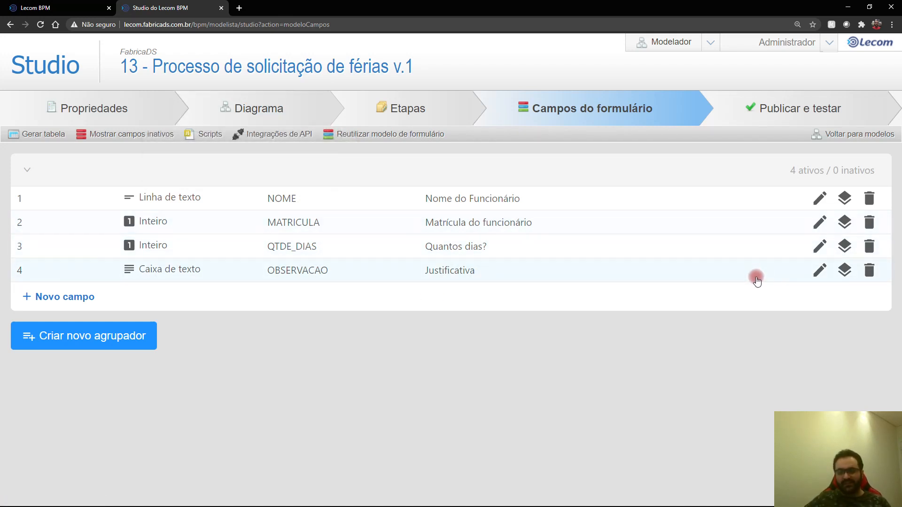
Step: Rename the fourth field from OBSERVACAO to OBSERVACAO_RH, save it, and start a new field
{"action": "left_click", "coordinate": [827, 277]}
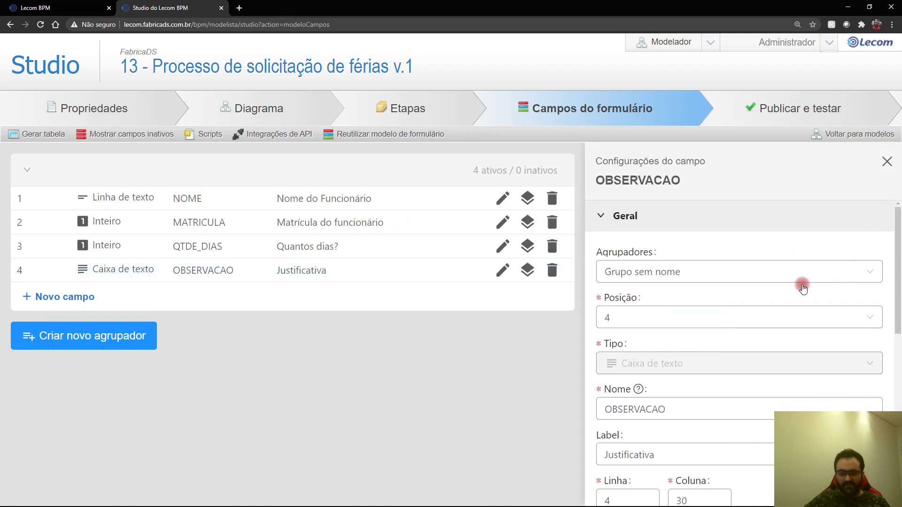
{"action": "left_click", "coordinate": [700, 409]}
{"action": "type", "text": "_RH"}
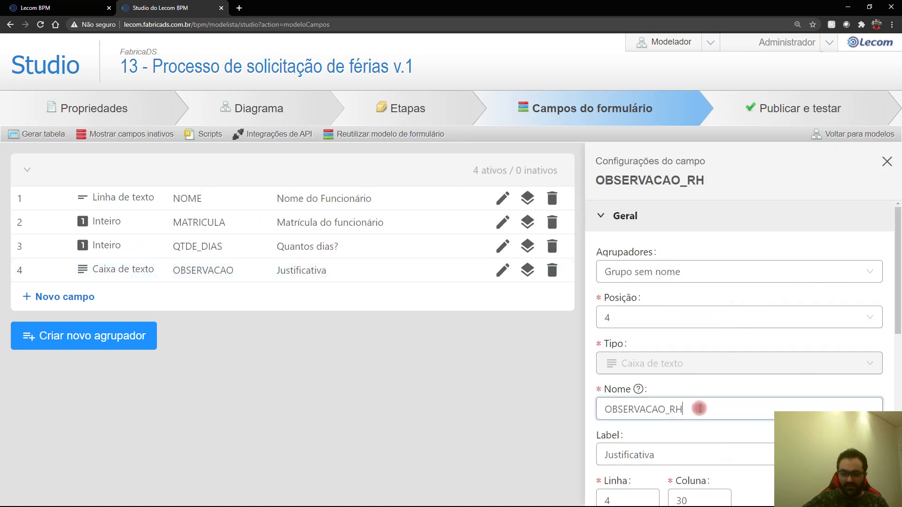
{"action": "scroll", "coordinate": [695, 399], "scroll_direction": "down", "scroll_amount": 2}
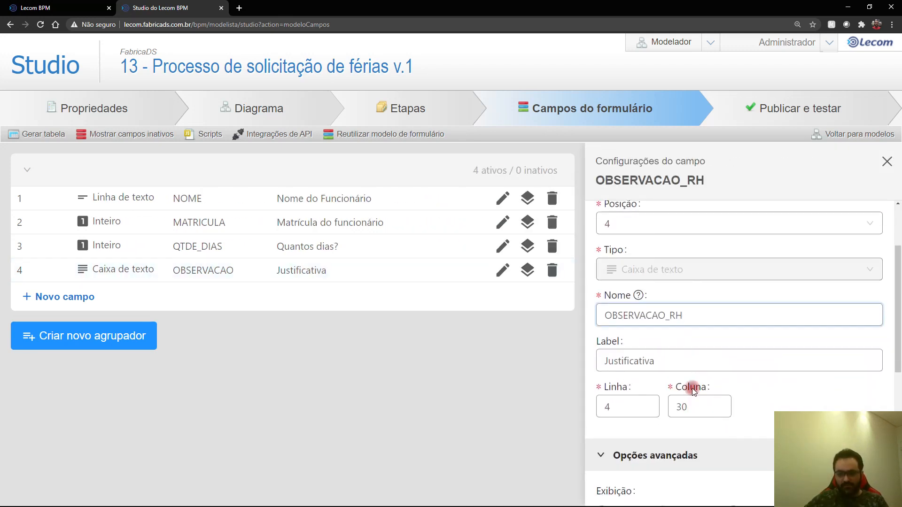
{"action": "scroll", "coordinate": [743, 381], "scroll_direction": "down", "scroll_amount": 6}
{"action": "left_click", "coordinate": [759, 481]}
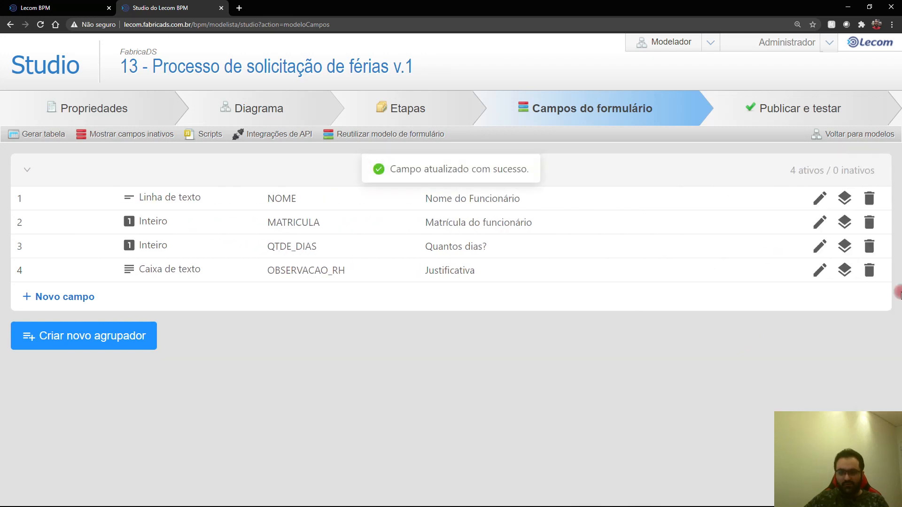
{"action": "left_click", "coordinate": [78, 298]}
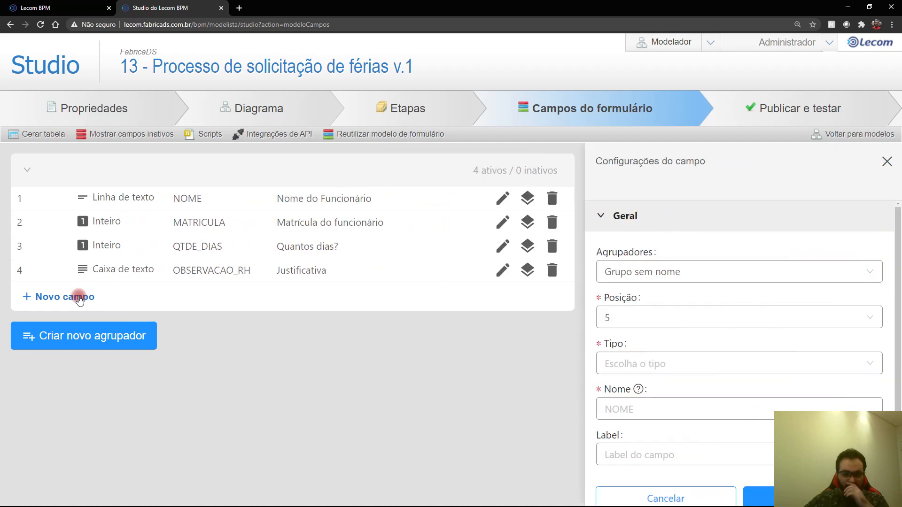
Step: Make the new field a Caixa de texto named OBSERVACAO_GESTOR with label Justificativa
{"action": "left_click", "coordinate": [632, 359]}
{"action": "left_click", "coordinate": [637, 413]}
{"action": "left_click", "coordinate": [641, 414]}
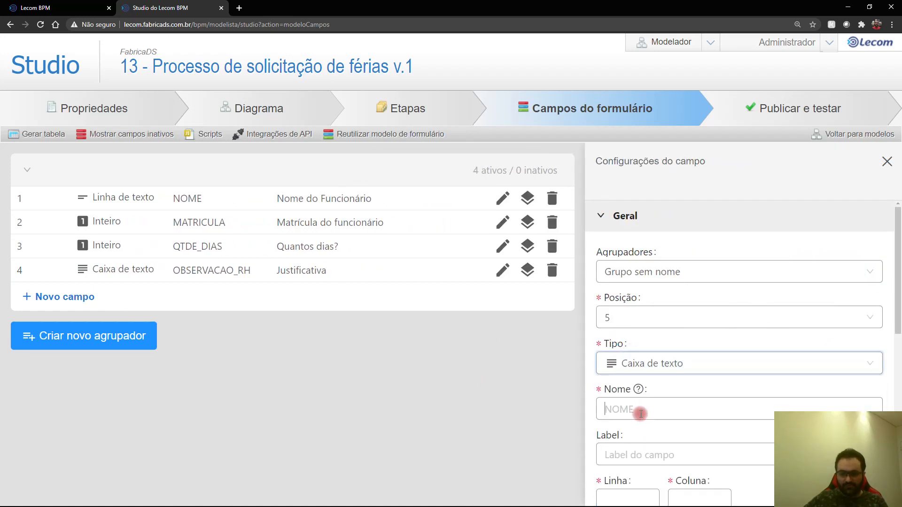
{"action": "type", "text": "OBS"}
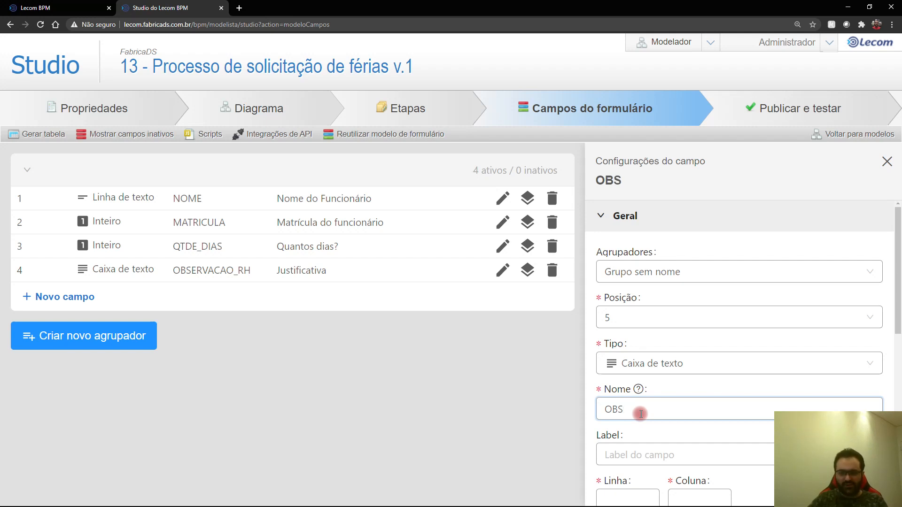
{"action": "type", "text": "ERVACAO_"}
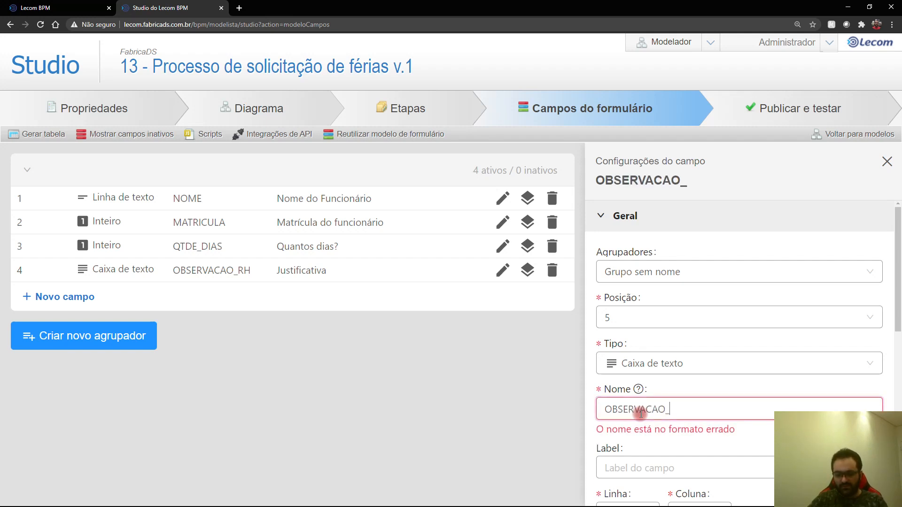
{"action": "type", "text": "GESTOR"}
{"action": "left_click", "coordinate": [654, 459]}
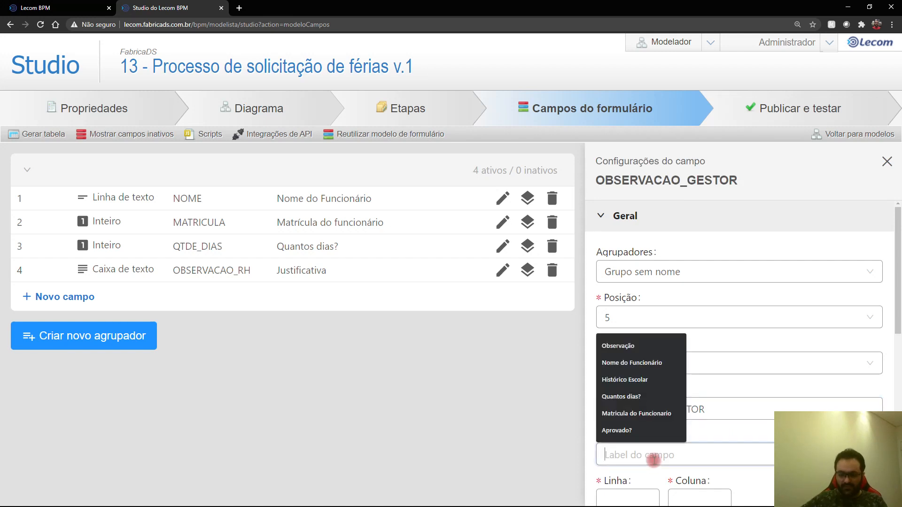
{"action": "type", "text": "jUS"}
{"action": "key", "text": "BackSpace"}
{"action": "key", "text": "BackSpace"}
{"action": "type", "text": "J"}
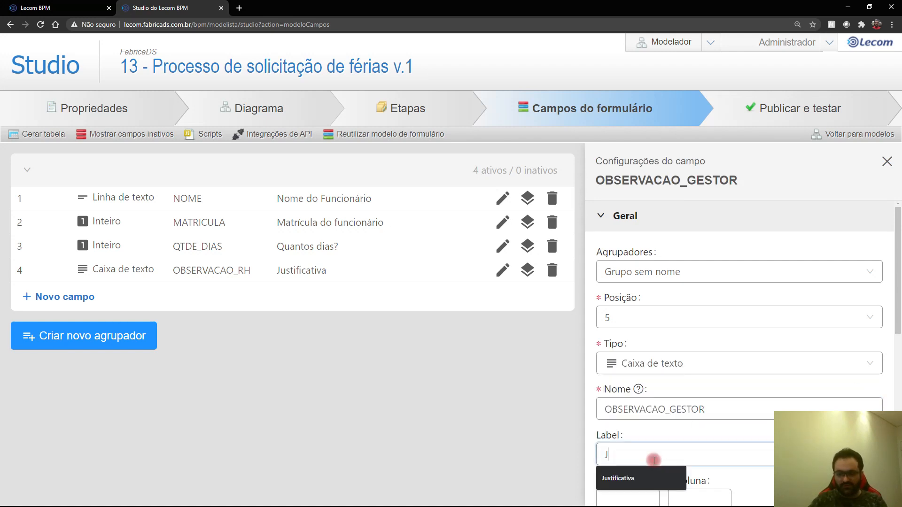
{"action": "type", "text": "ustificativa"}
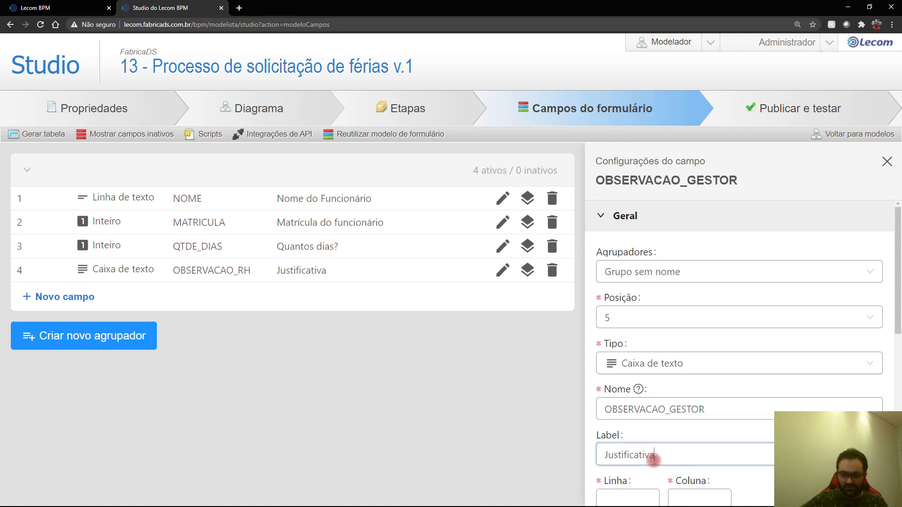
Step: Place OBSERVACAO_GESTOR at row 4, column 30, save it, and start another new field
{"action": "scroll", "coordinate": [643, 456], "scroll_direction": "down", "scroll_amount": 1}
{"action": "left_click", "coordinate": [639, 449]}
{"action": "type", "text": "4"}
{"action": "left_click", "coordinate": [694, 449]}
{"action": "type", "text": "30"}
{"action": "scroll", "coordinate": [678, 288], "scroll_direction": "down", "scroll_amount": 6}
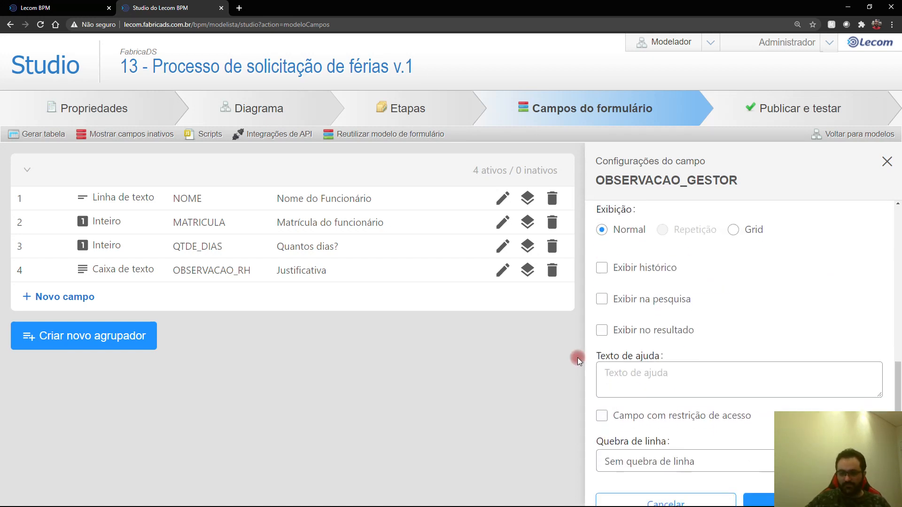
{"action": "left_click", "coordinate": [759, 481]}
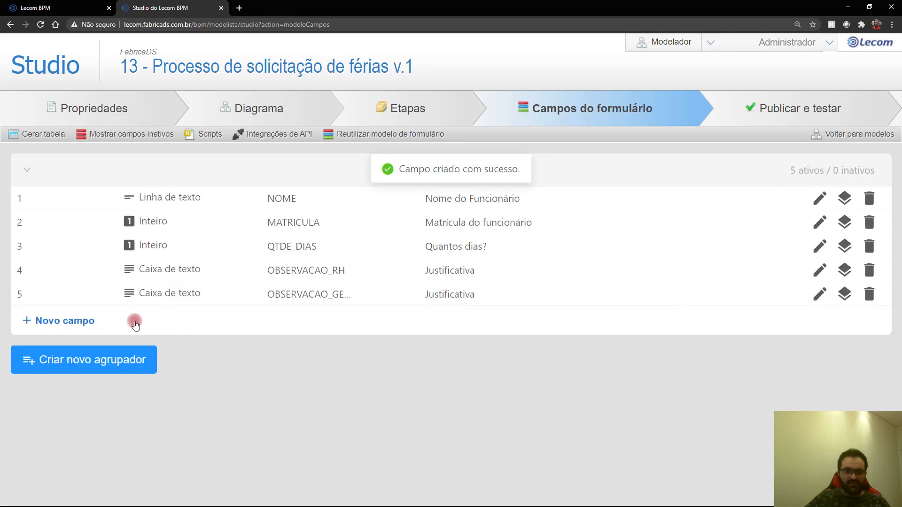
{"action": "left_click", "coordinate": [93, 320]}
Step: Make the new field a Caixa de texto named OBSERVACAO_LIDER with label Justificativa
{"action": "left_click", "coordinate": [617, 368]}
{"action": "left_click", "coordinate": [640, 410]}
{"action": "left_click", "coordinate": [643, 413]}
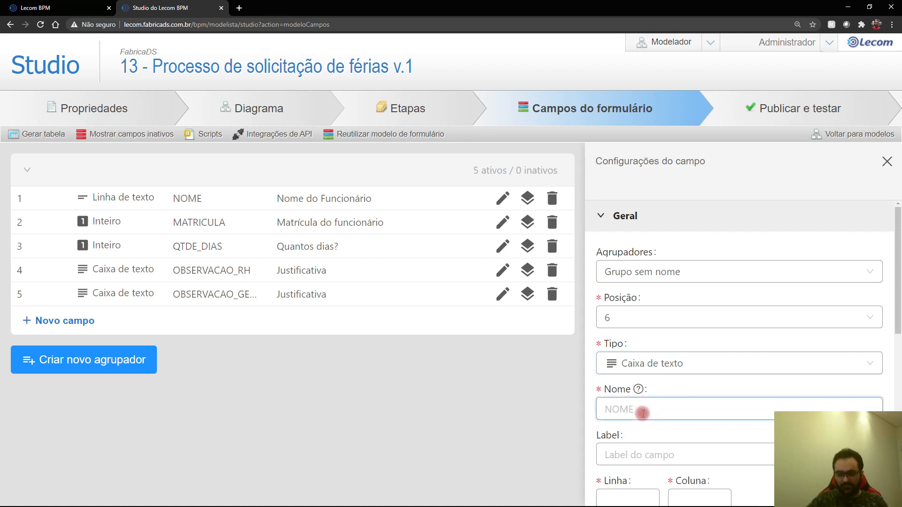
{"action": "type", "text": "OBSERVACAO_LIDER"}
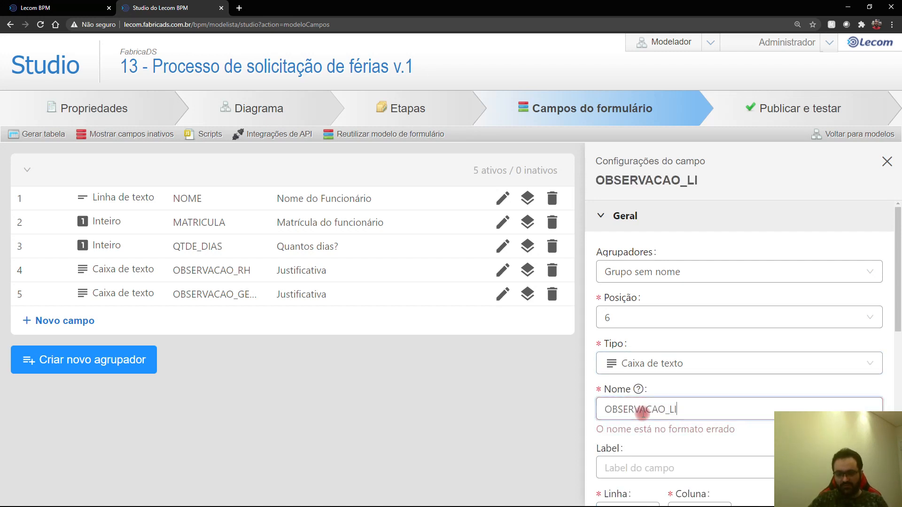
{"action": "key", "text": "Tab"}
{"action": "type", "text": "Just"}
{"action": "key", "text": "BackSpace"}
{"action": "key", "text": "BackSpace"}
{"action": "key", "text": "BackSpace"}
{"action": "type", "text": "ustificativa"}
Step: Place OBSERVACAO_LIDER at row 4, column 30, save it, and open OBSERVACAO_RH's per-step properties
{"action": "left_click", "coordinate": [627, 501]}
{"action": "type", "text": "4"}
{"action": "left_click", "coordinate": [681, 499]}
{"action": "type", "text": "30"}
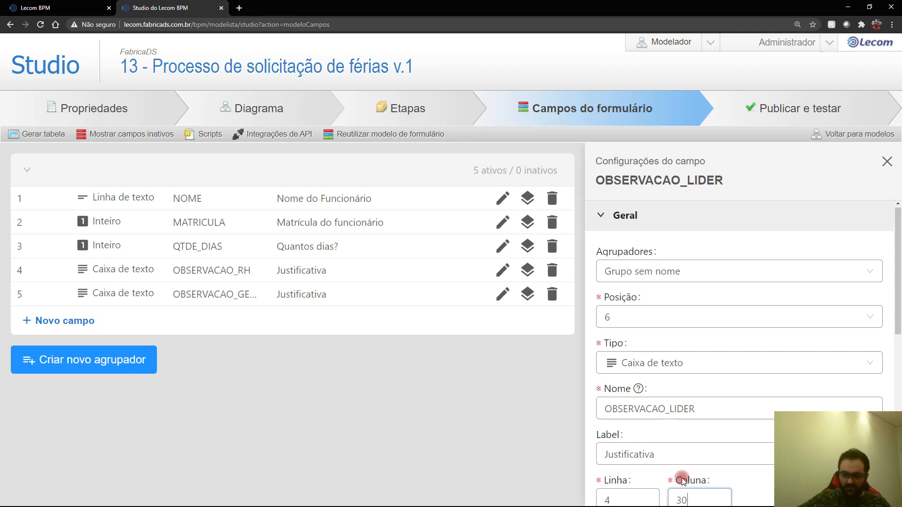
{"action": "scroll", "coordinate": [686, 442], "scroll_direction": "down", "scroll_amount": 10}
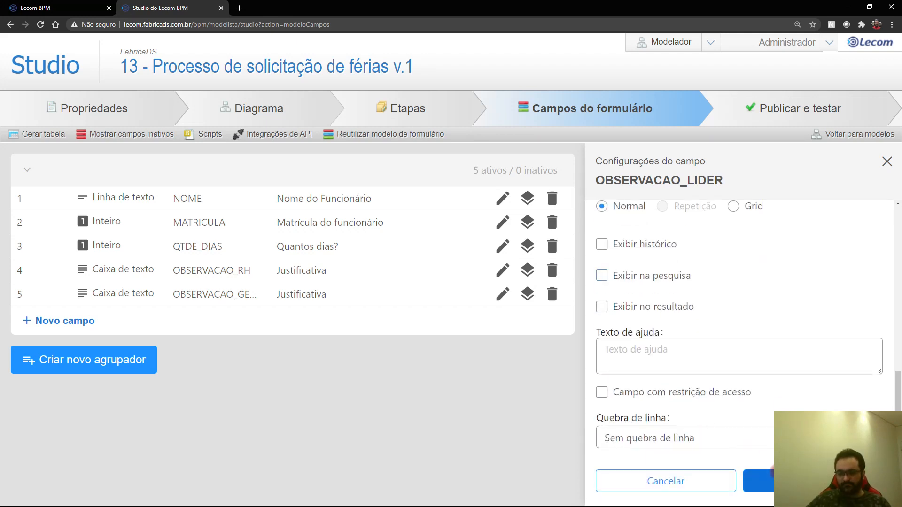
{"action": "left_click", "coordinate": [771, 479]}
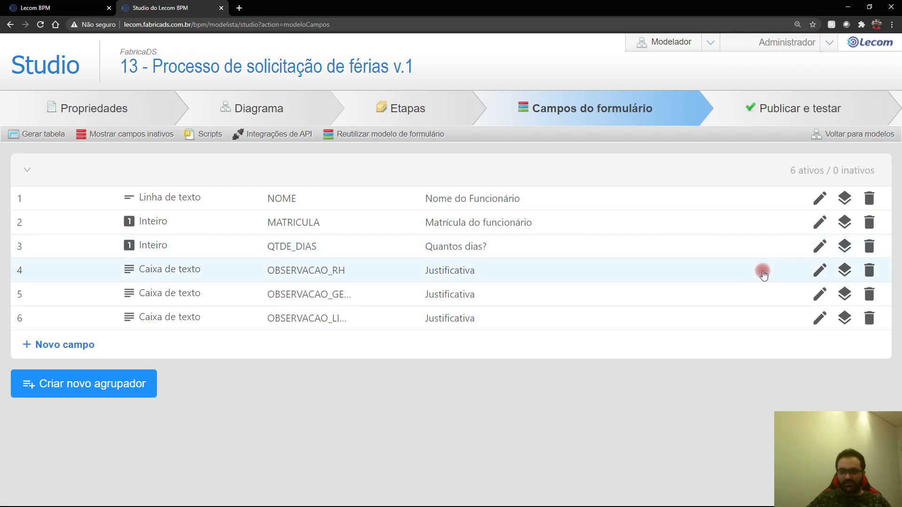
{"action": "left_click", "coordinate": [843, 277]}
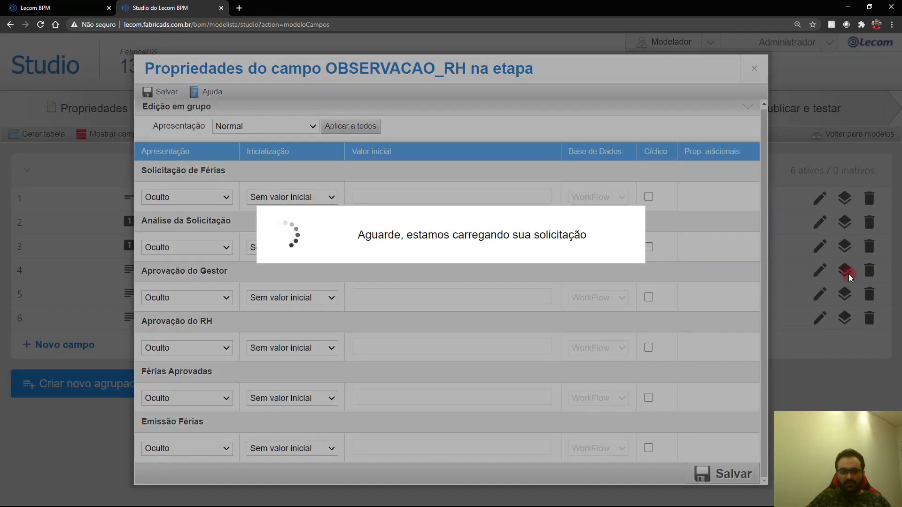
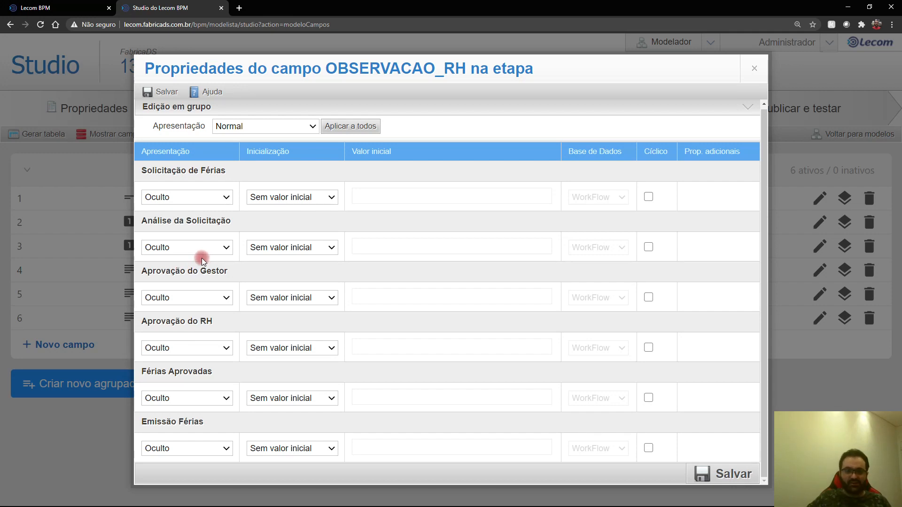
Step: Keep OBSERVACAO_RH hidden at Aprovação do Gestor; make it required at Aprovação do RH, with Aprovação unchecked
{"action": "left_click", "coordinate": [190, 302]}
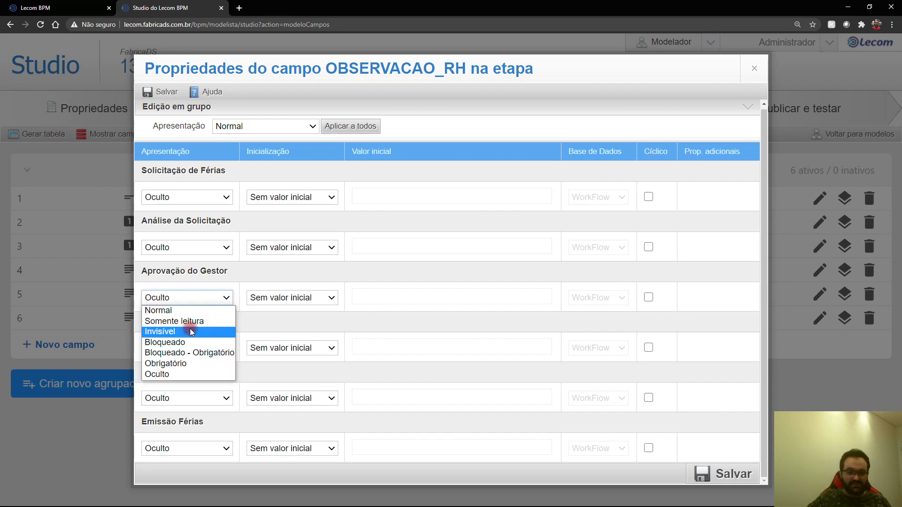
{"action": "left_click", "coordinate": [182, 374]}
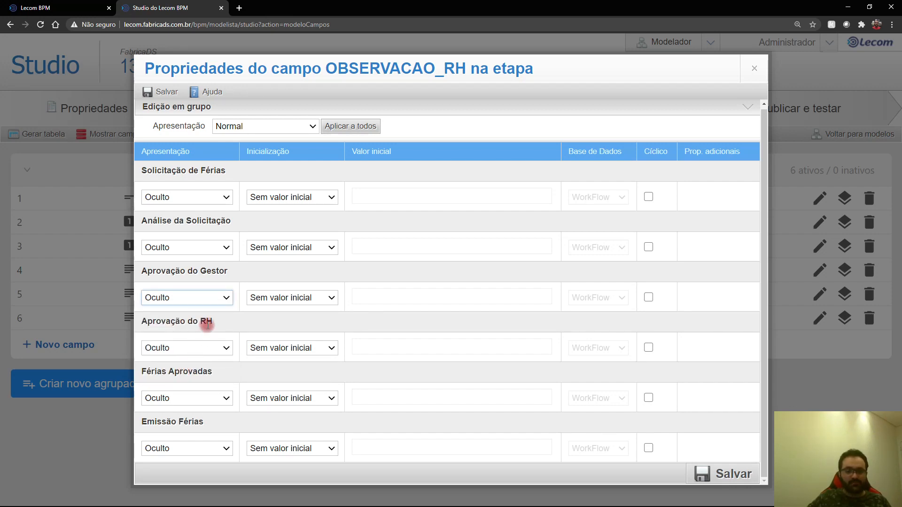
{"action": "left_click", "coordinate": [190, 351]}
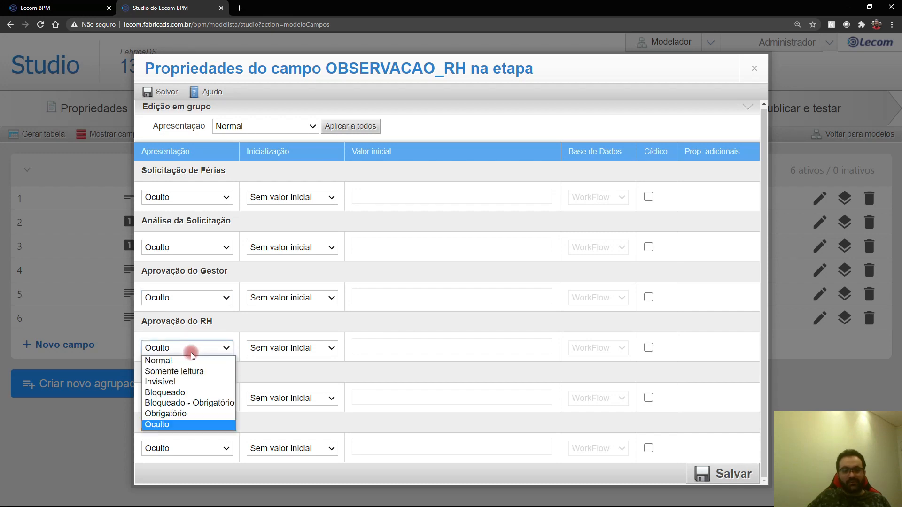
{"action": "left_click", "coordinate": [186, 414]}
{"action": "left_click", "coordinate": [161, 367]}
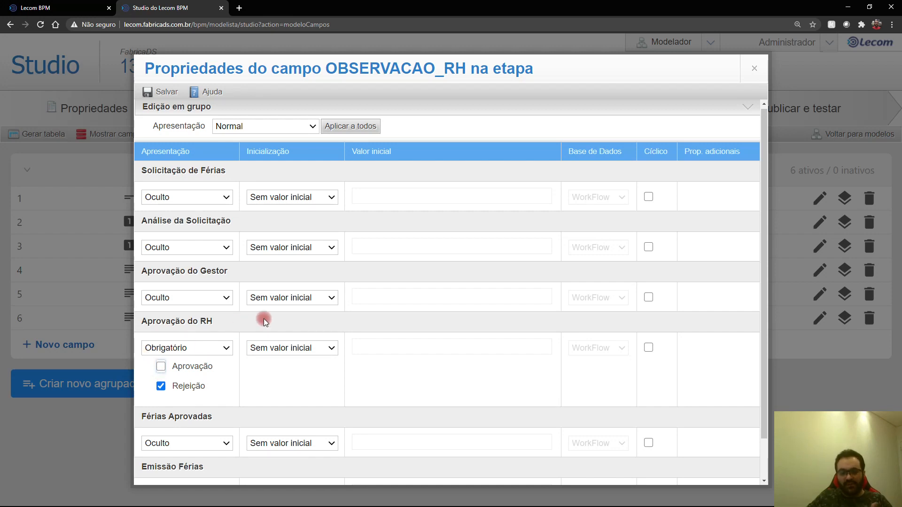
Step: Keep OBSERVACAO_RH hidden at Férias Aprovadas and Emissão Férias, then save its per-step settings
{"action": "scroll", "coordinate": [264, 319], "scroll_direction": "down", "scroll_amount": 1}
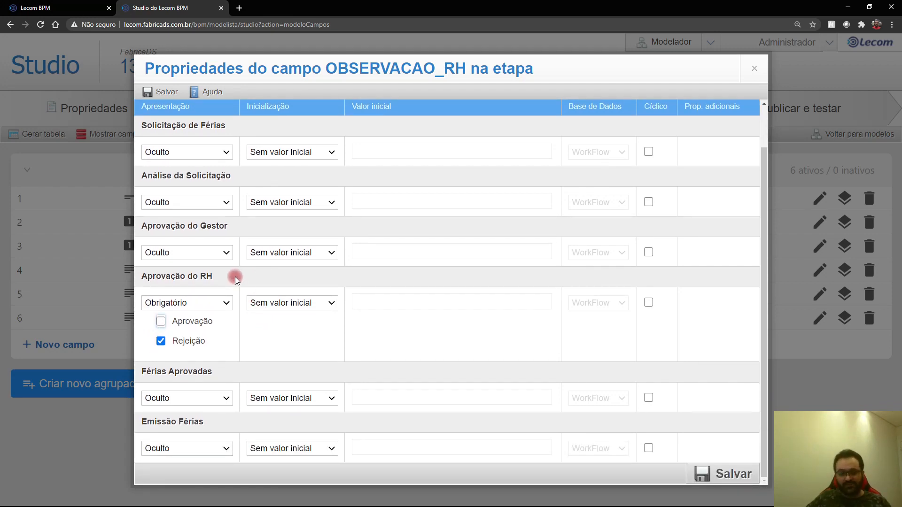
{"action": "left_click", "coordinate": [214, 396]}
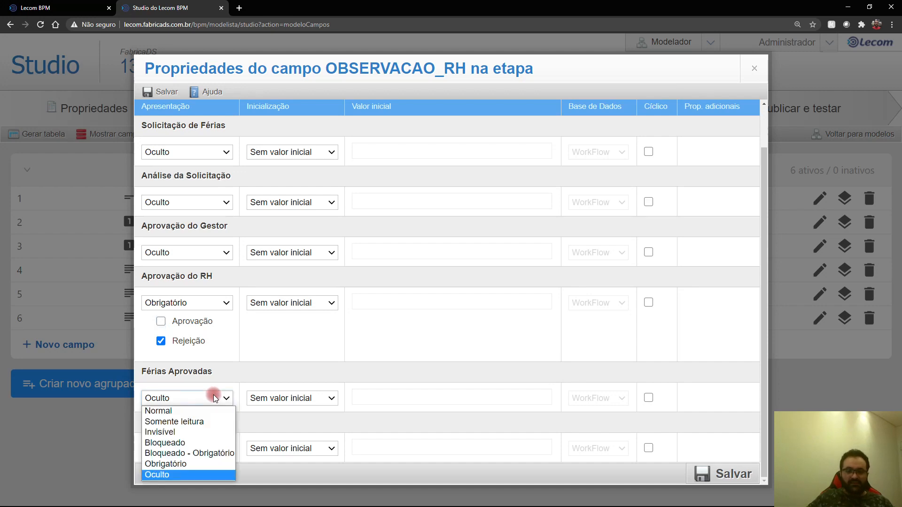
{"action": "left_click", "coordinate": [196, 470]}
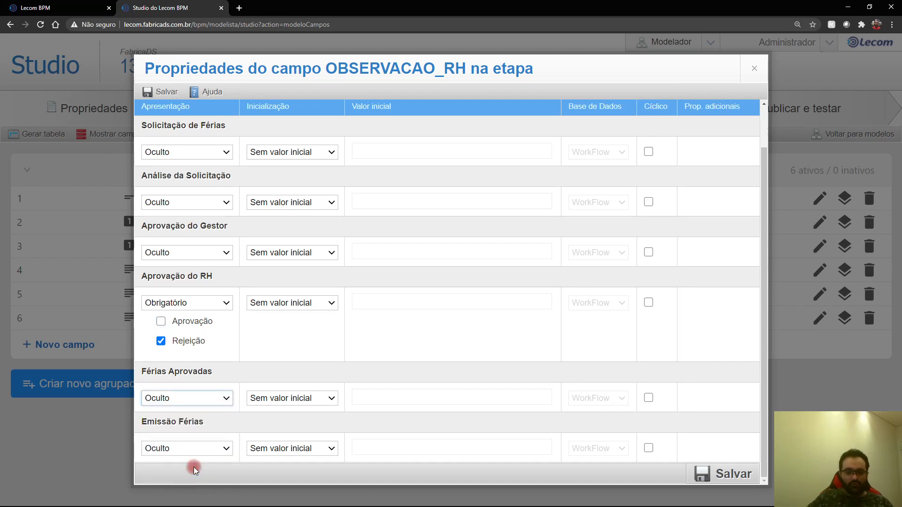
{"action": "left_click", "coordinate": [185, 449]}
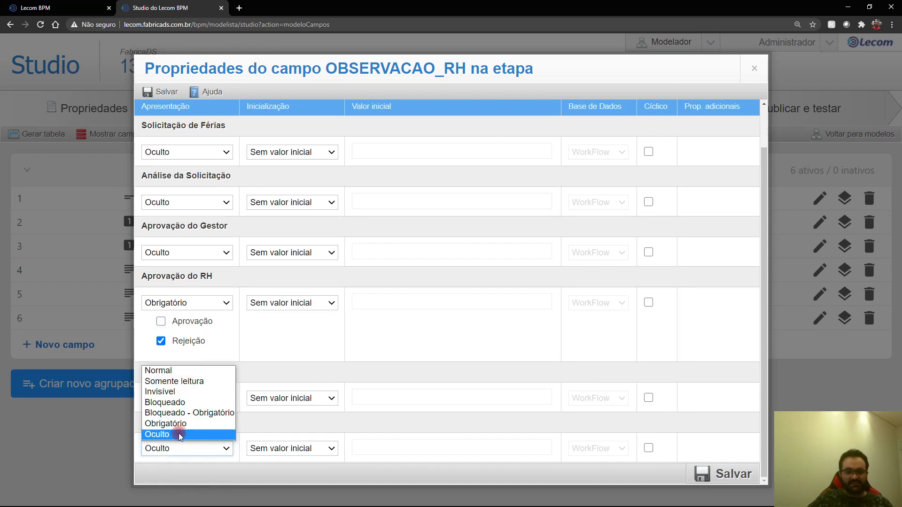
{"action": "left_click", "coordinate": [181, 433]}
{"action": "scroll", "coordinate": [278, 406], "scroll_direction": "up", "scroll_amount": 1}
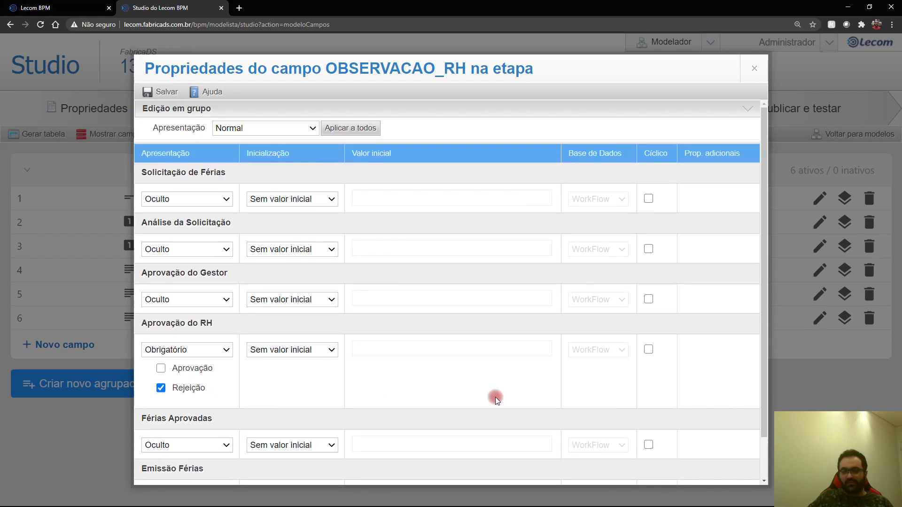
{"action": "scroll", "coordinate": [495, 397], "scroll_direction": "down", "scroll_amount": 1}
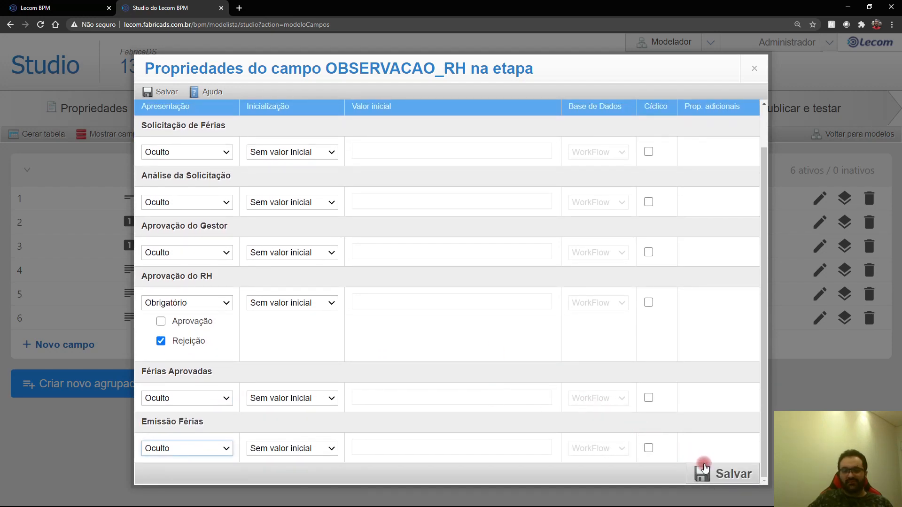
{"action": "left_click", "coordinate": [687, 463]}
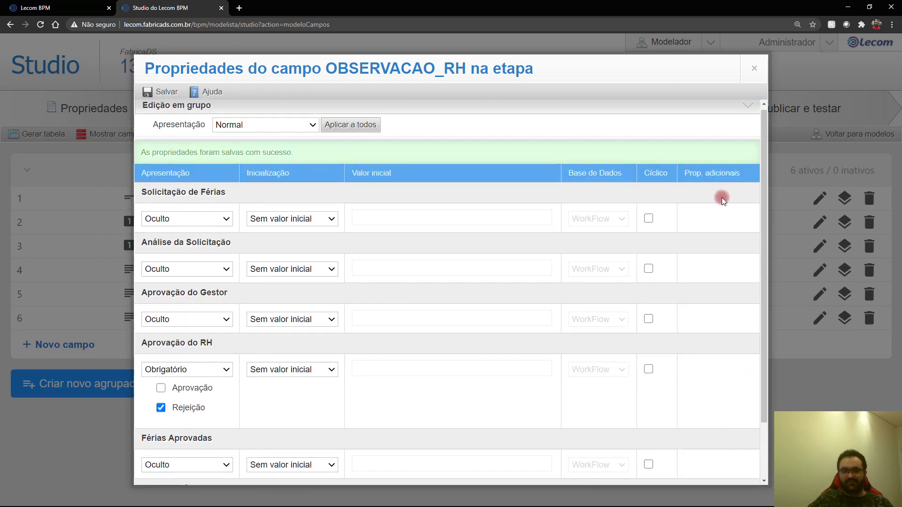
{"action": "left_click", "coordinate": [755, 68]}
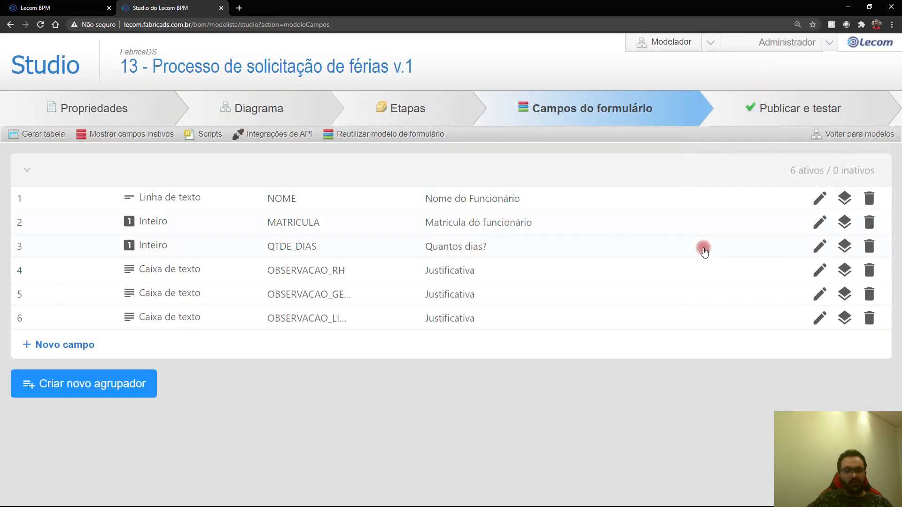
Step: Make OBSERVACAO_GESTOR Obrigatório at Aprovação do Gestor with Aprovação unchecked, and save
{"action": "left_click", "coordinate": [845, 294]}
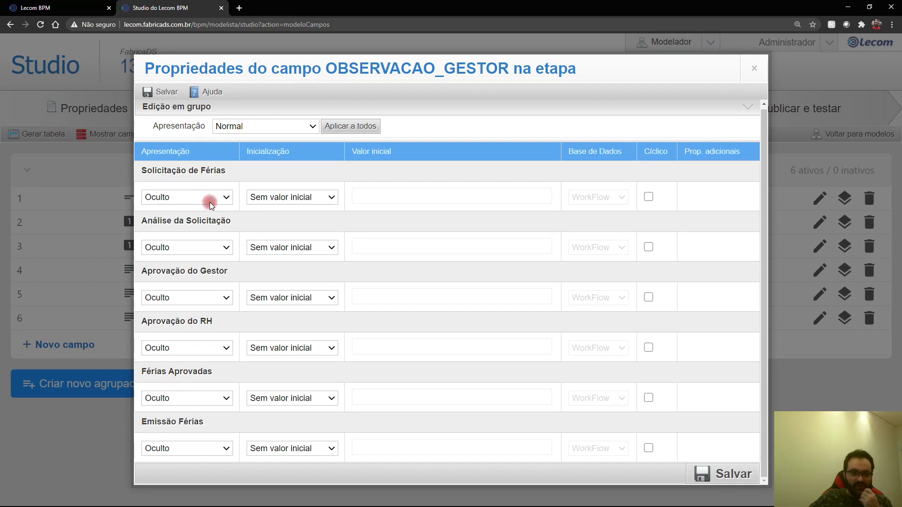
{"action": "left_click", "coordinate": [190, 297]}
{"action": "left_click", "coordinate": [196, 364]}
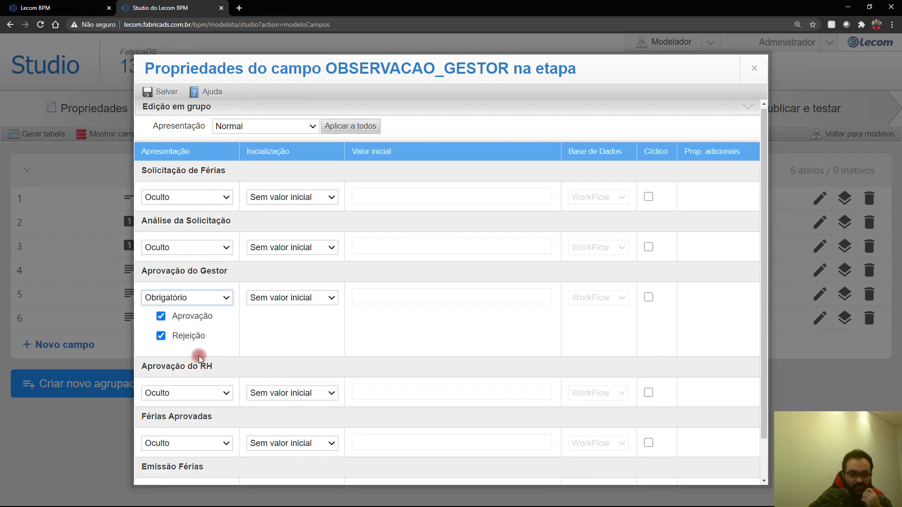
{"action": "left_click", "coordinate": [182, 316]}
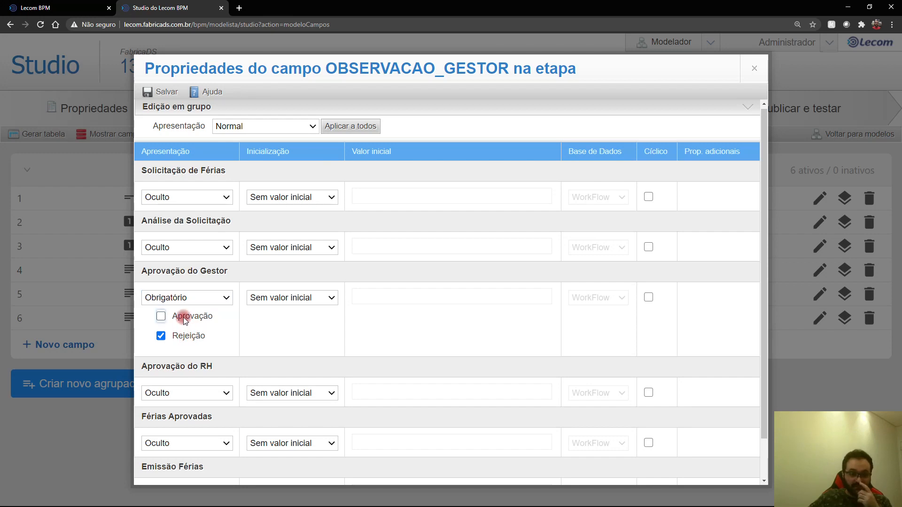
{"action": "scroll", "coordinate": [193, 385], "scroll_direction": "down", "scroll_amount": 1}
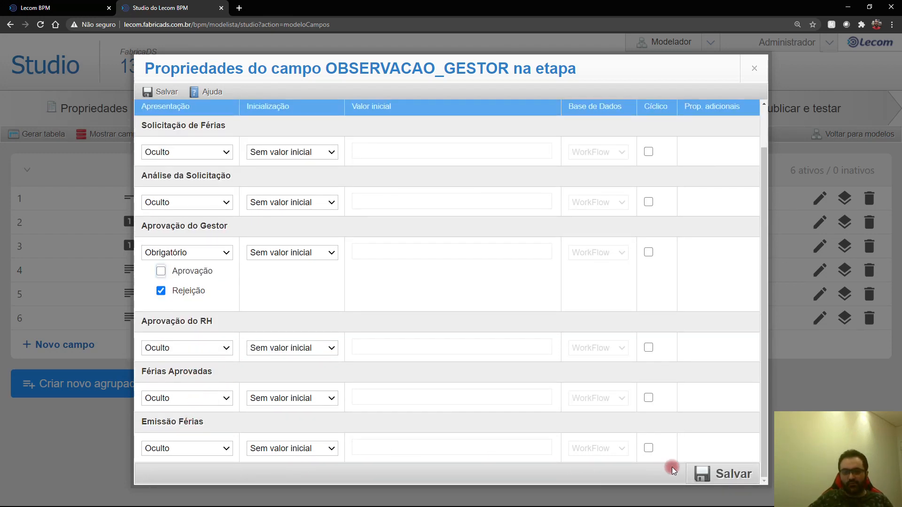
{"action": "left_click", "coordinate": [715, 476]}
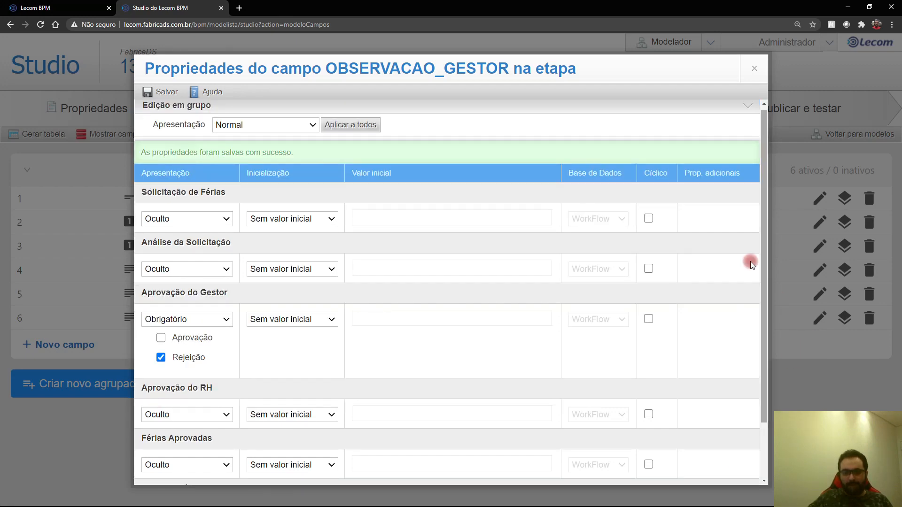
{"action": "left_click", "coordinate": [755, 70]}
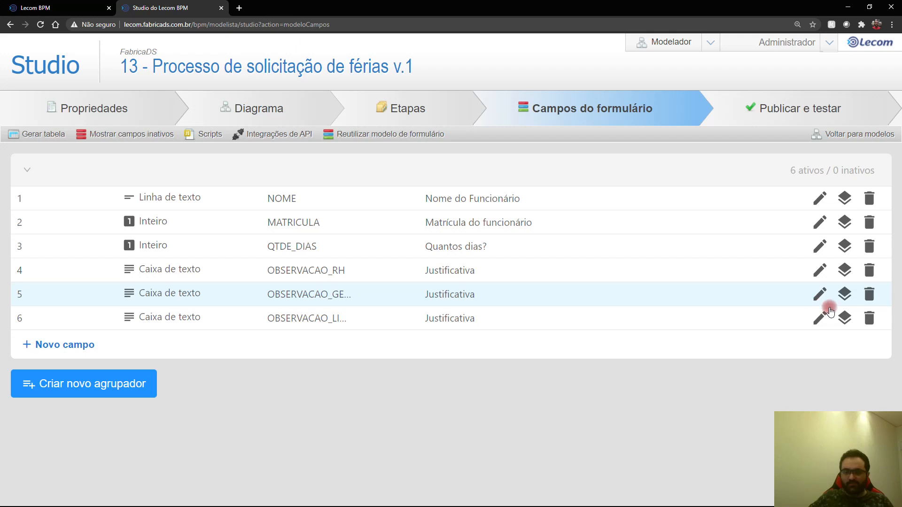
Step: Make OBSERVACAO_LIDER Obrigatório at Análise da Solicitação with Aprovação unchecked, and save
{"action": "left_click", "coordinate": [846, 320]}
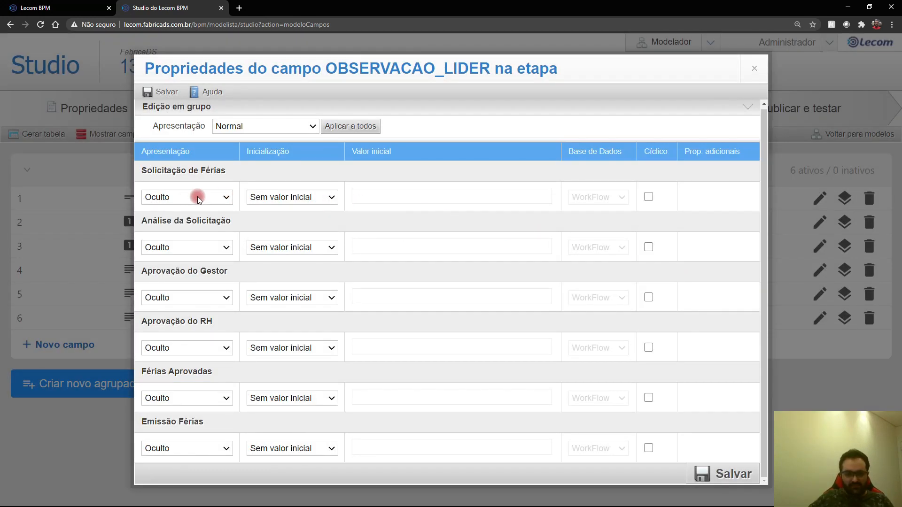
{"action": "left_click", "coordinate": [193, 256]}
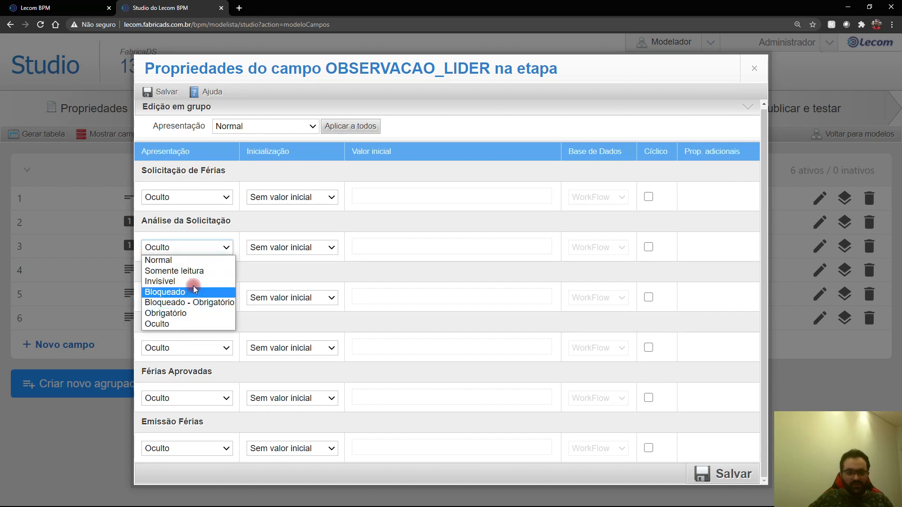
{"action": "left_click", "coordinate": [191, 313]}
{"action": "left_click", "coordinate": [187, 269]}
{"action": "scroll", "coordinate": [286, 328], "scroll_direction": "down", "scroll_amount": 1}
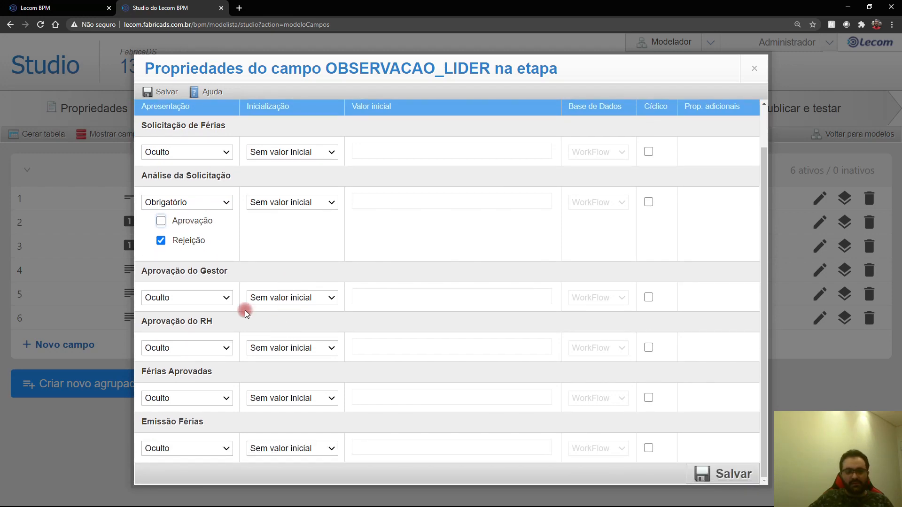
{"action": "left_click", "coordinate": [727, 472]}
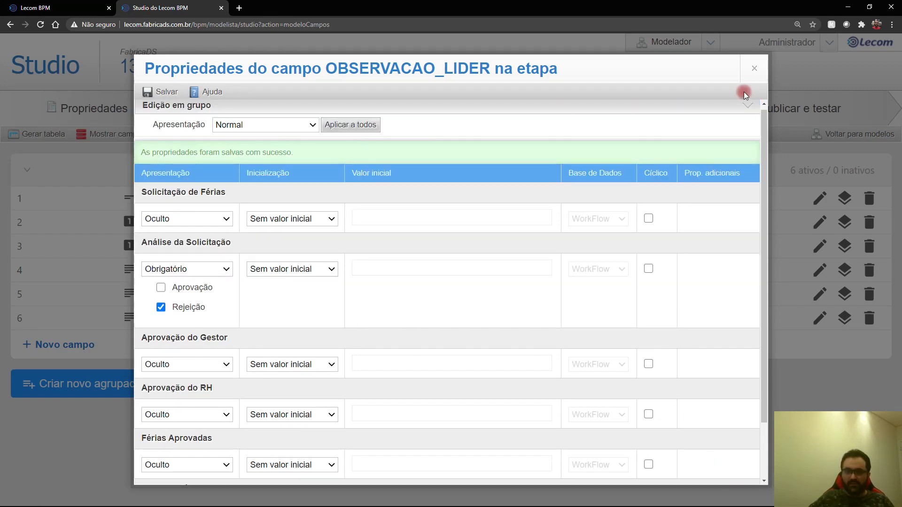
{"action": "left_click", "coordinate": [756, 69]}
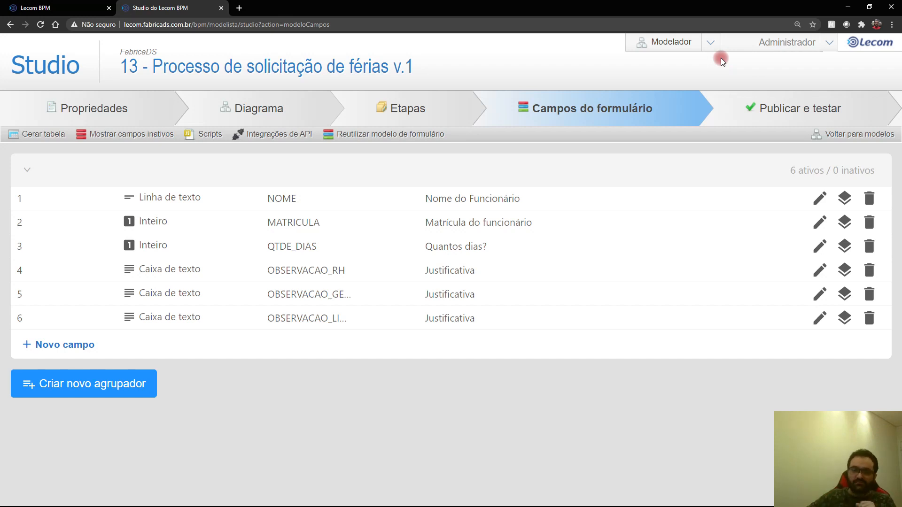
Step: Start a form rule with an event and the condition OBSERVACAO_RH diferente de
{"action": "left_click", "coordinate": [400, 100]}
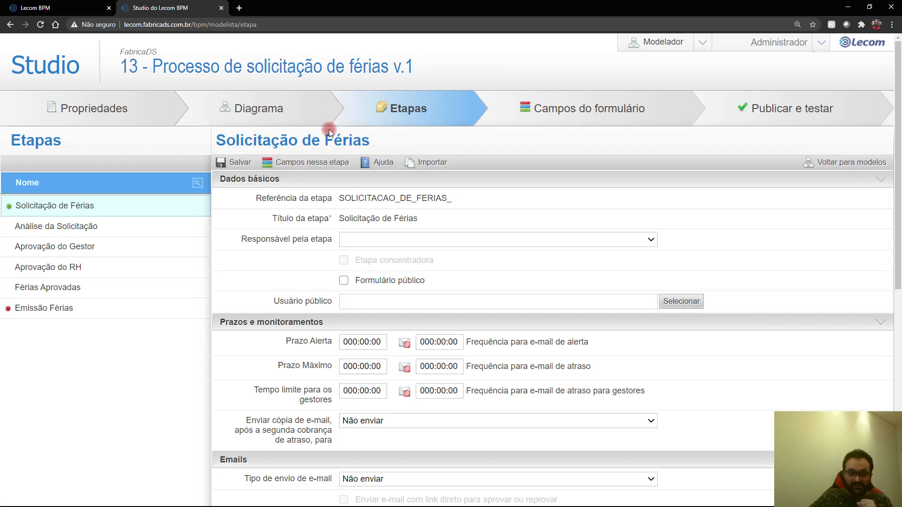
{"action": "key", "text": "ctrl+minus"}
{"action": "key", "text": "ctrl+minus"}
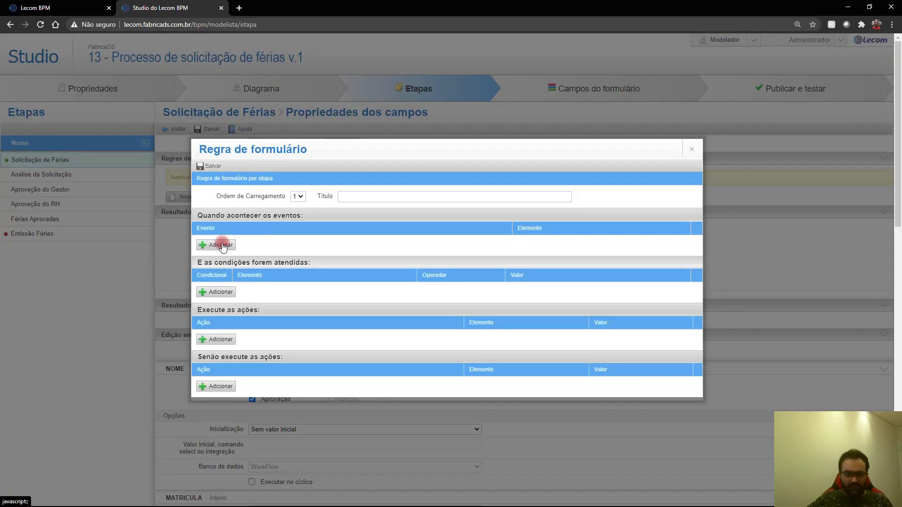
{"action": "left_click", "coordinate": [220, 245]}
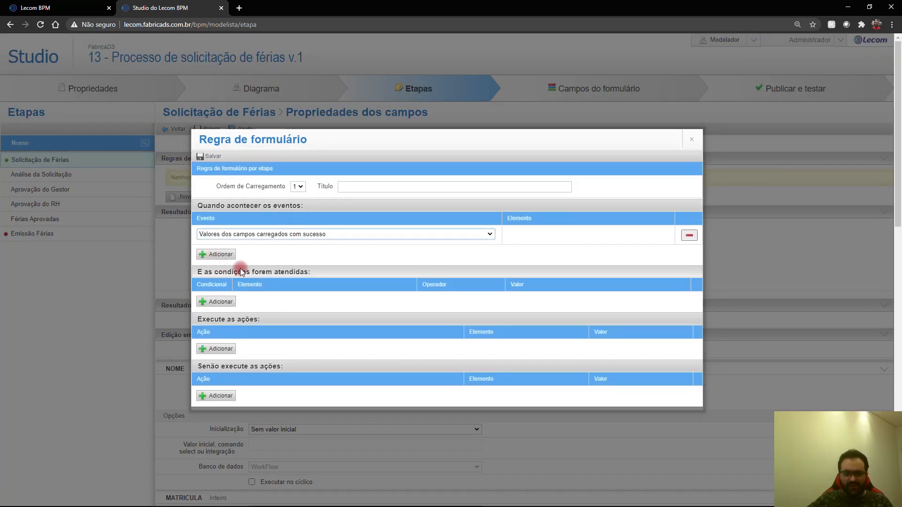
{"action": "left_click", "coordinate": [215, 302]}
{"action": "left_click", "coordinate": [284, 273]}
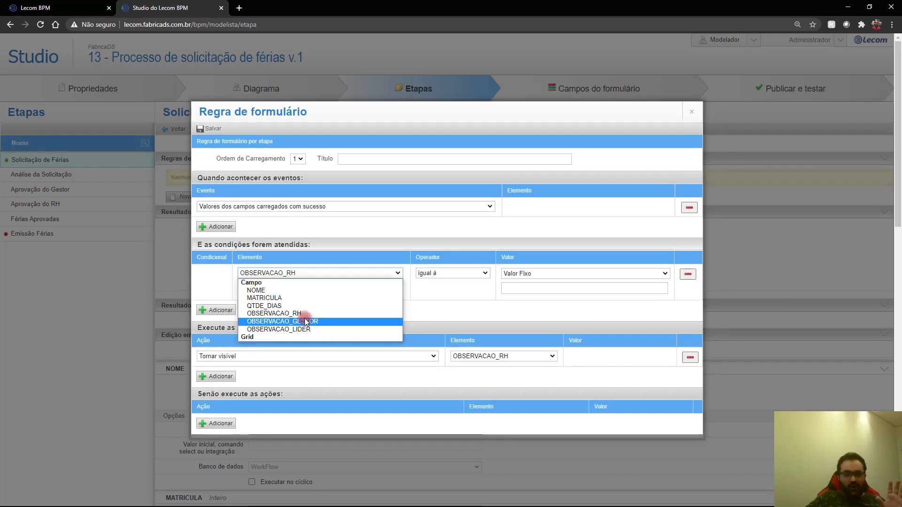
{"action": "left_click", "coordinate": [306, 314]}
{"action": "left_click", "coordinate": [417, 275]}
{"action": "left_click", "coordinate": [430, 291]}
{"action": "left_click", "coordinate": [566, 288]}
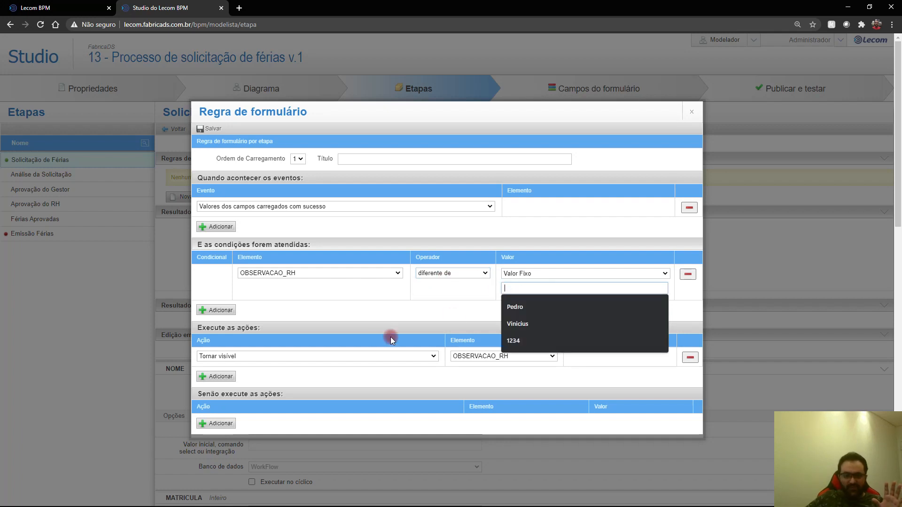
Step: Add actions: Tornar visível OBSERVACAO_RH, else Tornar invisível OBSERVACAO_RH
{"action": "left_click", "coordinate": [285, 356]}
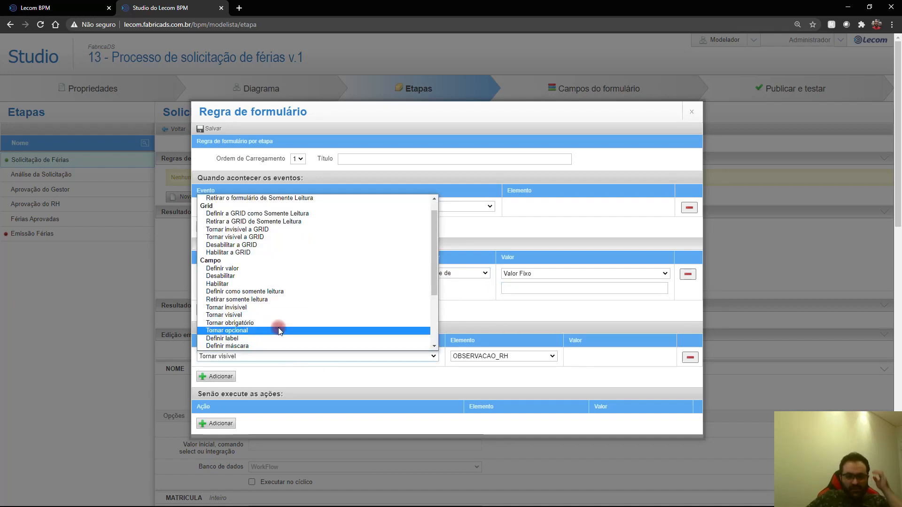
{"action": "left_click", "coordinate": [243, 314]}
{"action": "left_click", "coordinate": [466, 356]}
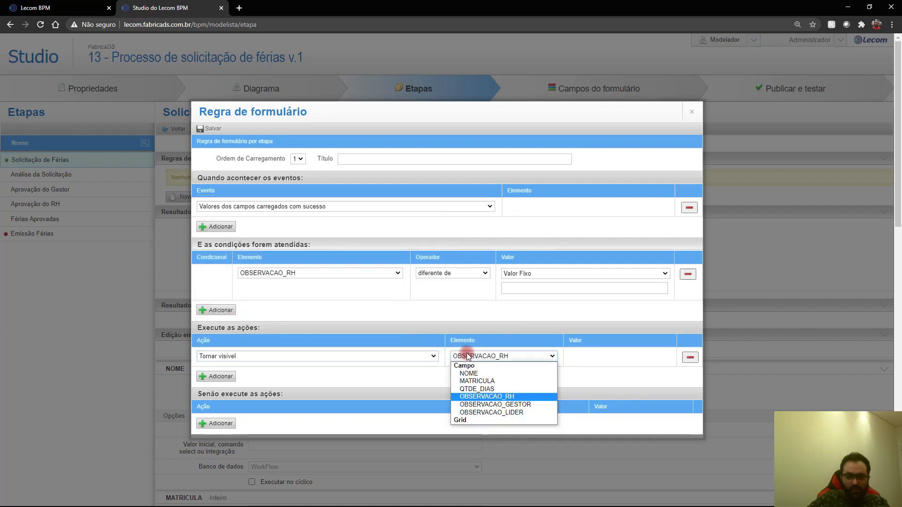
{"action": "left_click", "coordinate": [408, 371]}
{"action": "scroll", "coordinate": [394, 366], "scroll_direction": "down", "scroll_amount": 2}
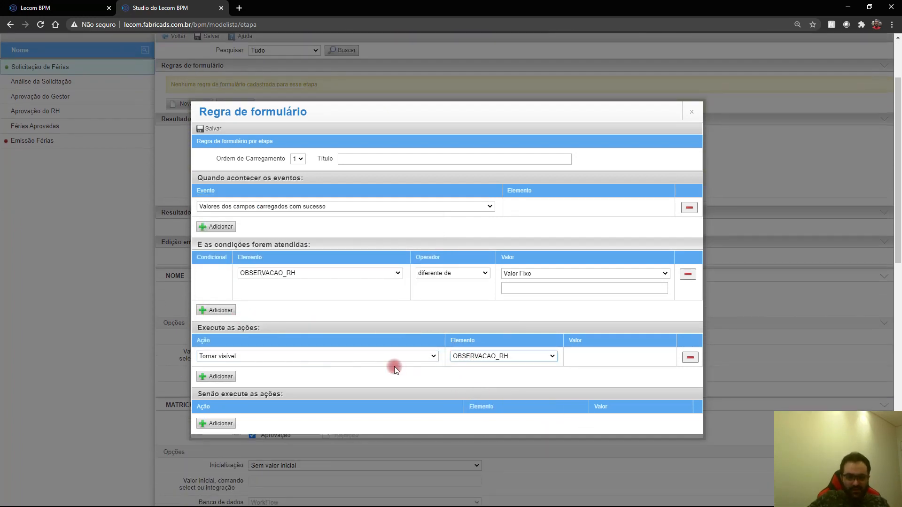
{"action": "left_click", "coordinate": [217, 424]}
{"action": "left_click", "coordinate": [255, 405]}
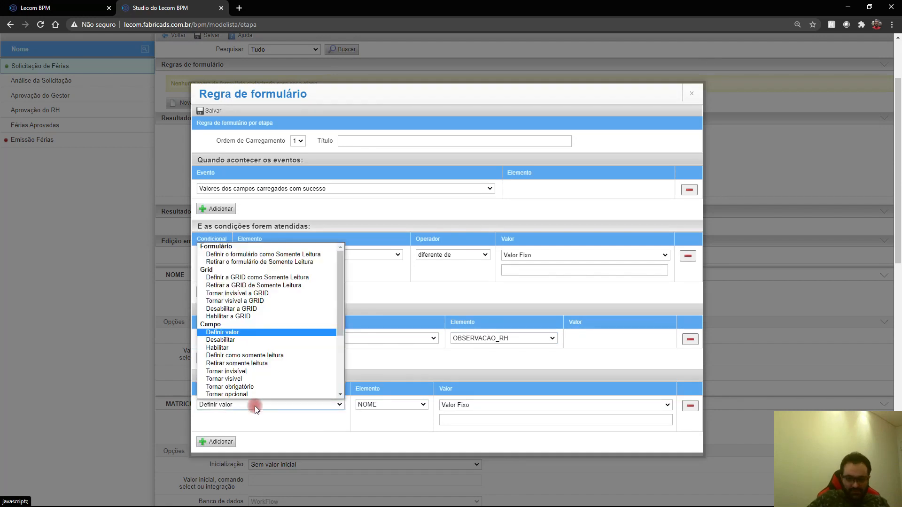
{"action": "left_click", "coordinate": [257, 371]}
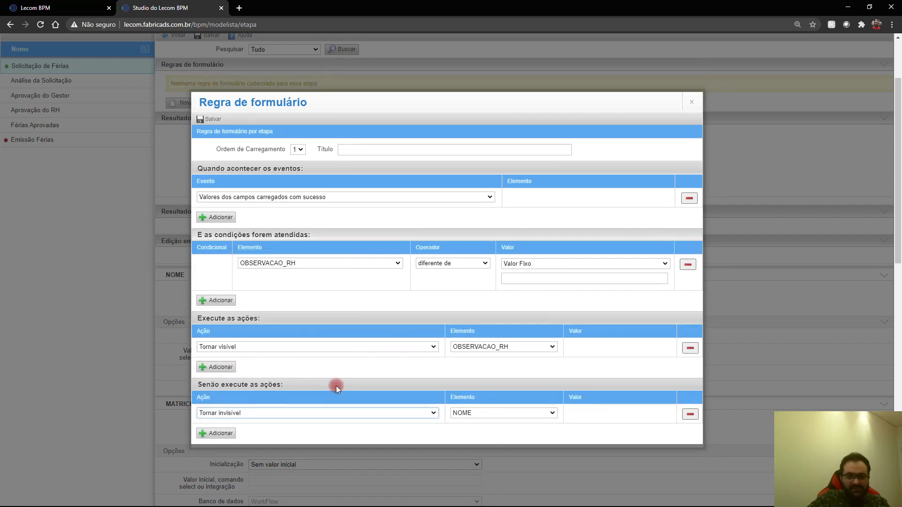
{"action": "left_click", "coordinate": [462, 412]}
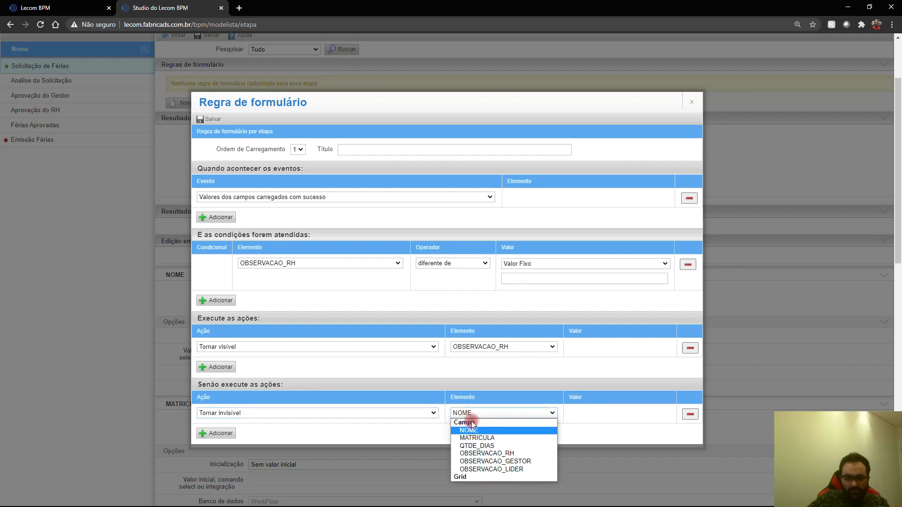
{"action": "left_click", "coordinate": [492, 456]}
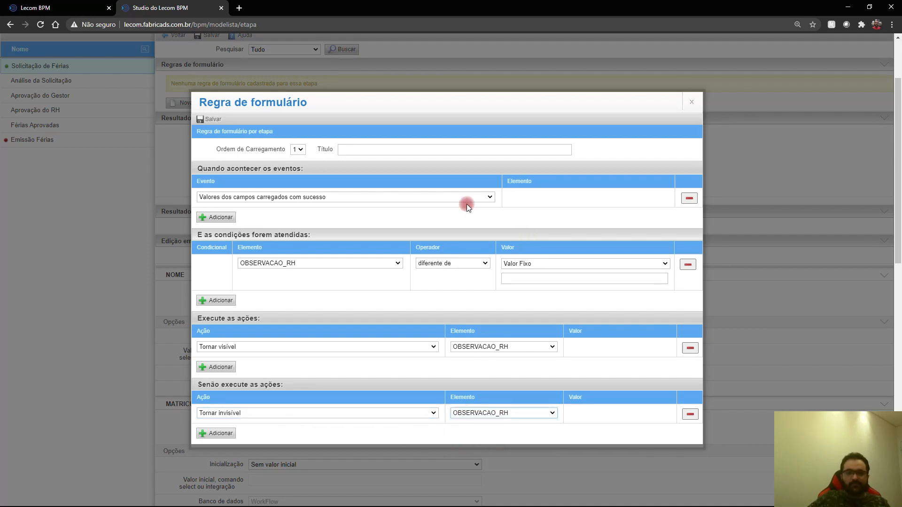
Step: Title the rule 'Regra Observação RH' and save it
{"action": "left_click", "coordinate": [218, 119]}
{"action": "left_click", "coordinate": [347, 156]}
{"action": "type", "text": "Regra Observação RH"}
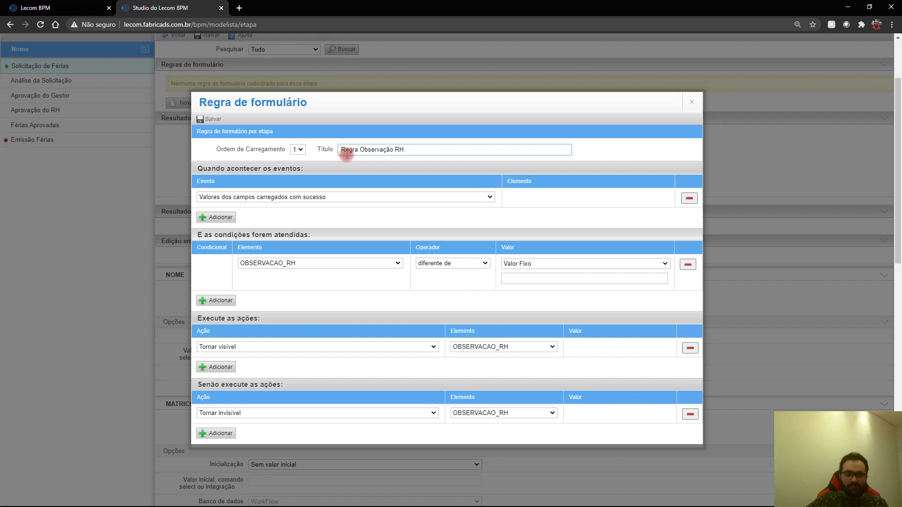
{"action": "left_click", "coordinate": [218, 120]}
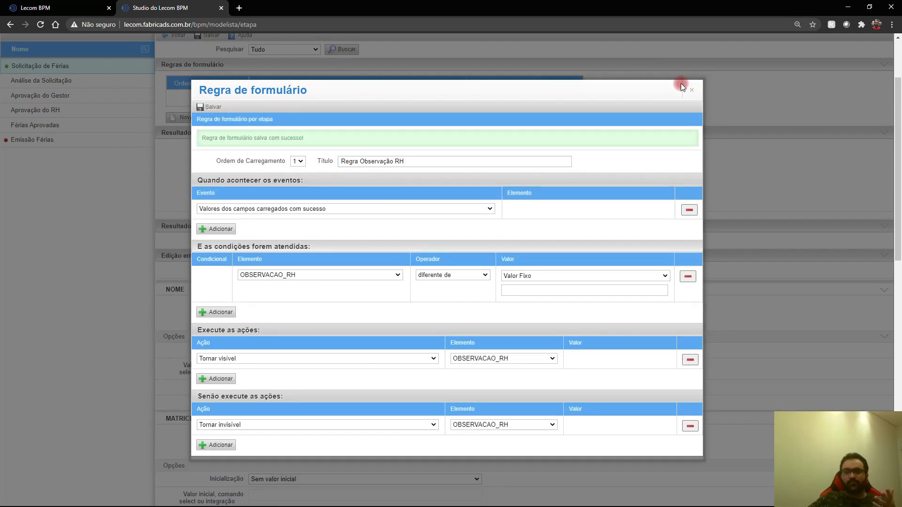
{"action": "left_click", "coordinate": [691, 89]}
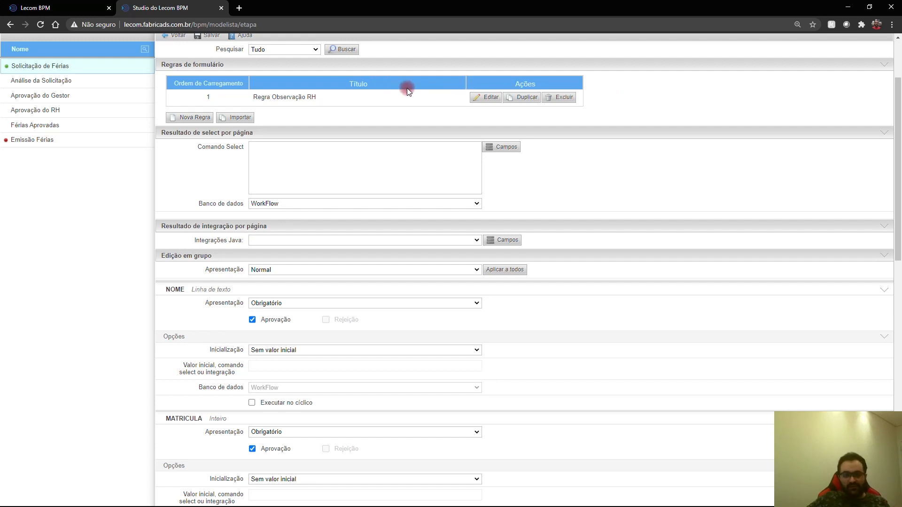
Step: Create a rule titled 'Regra Observação Lider' with an event and condition OBSERVACAO_LIDER diferente de
{"action": "left_click", "coordinate": [196, 116]}
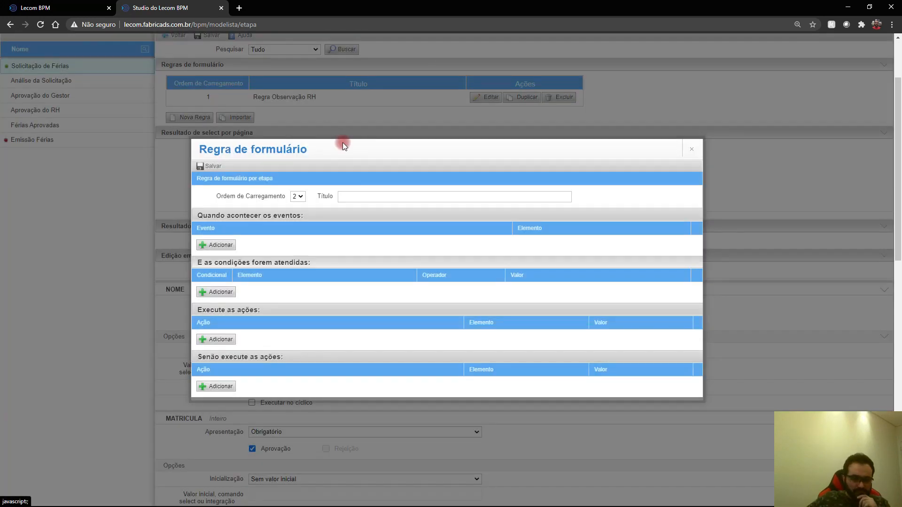
{"action": "left_click", "coordinate": [348, 196]}
{"action": "type", "text": "Regra "}
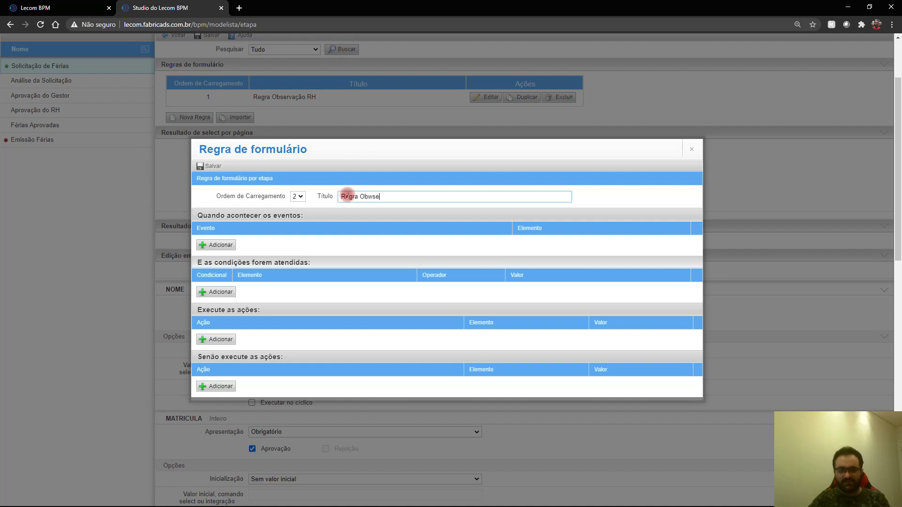
{"action": "type", "text": "Observação Lider"}
{"action": "left_click", "coordinate": [217, 245]}
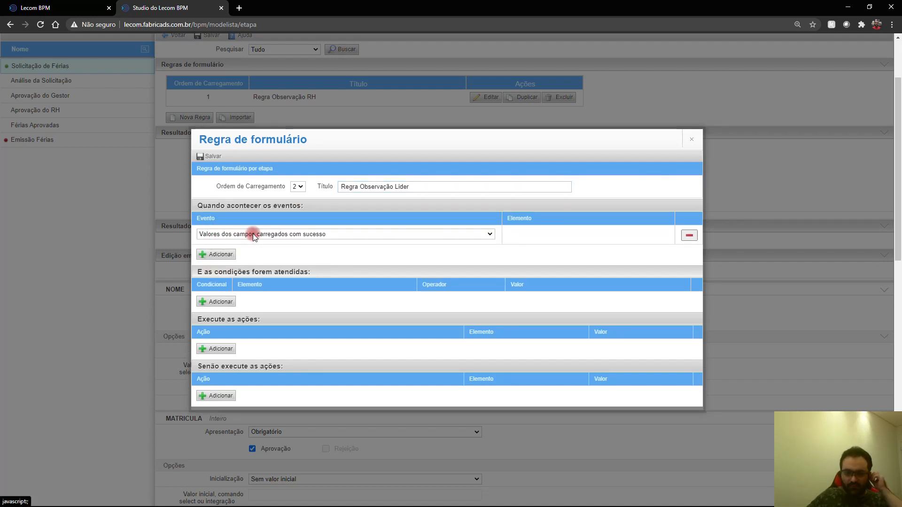
{"action": "left_click", "coordinate": [217, 301]}
{"action": "left_click", "coordinate": [279, 285]}
{"action": "left_click", "coordinate": [263, 337]}
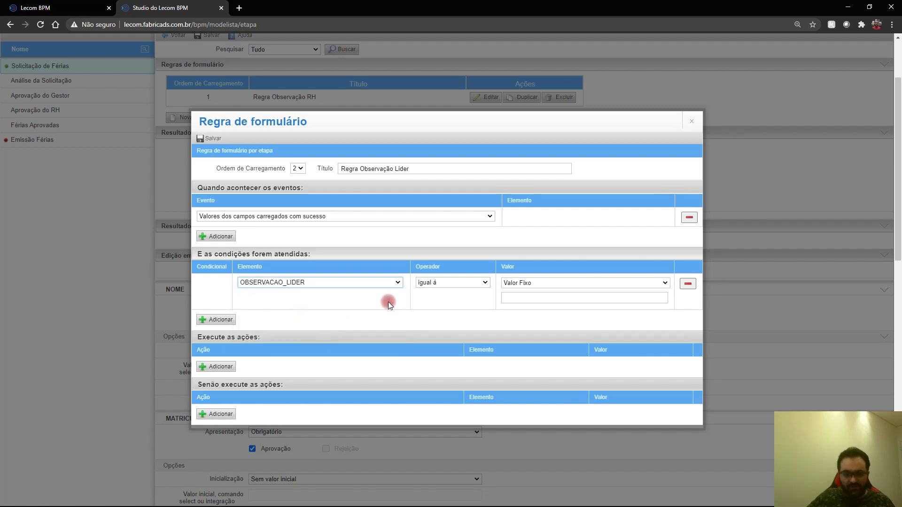
{"action": "left_click", "coordinate": [428, 283]}
{"action": "left_click", "coordinate": [427, 295]}
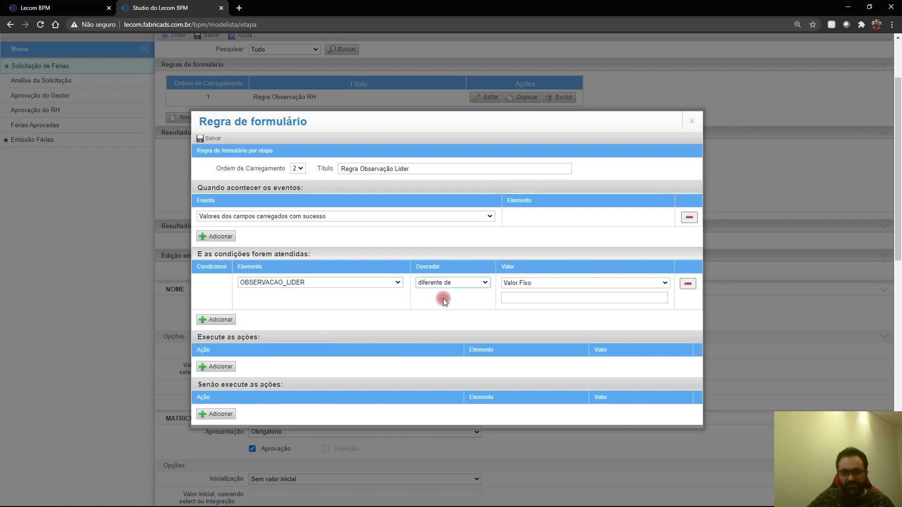
{"action": "left_click", "coordinate": [523, 299]}
Step: Add an action making OBSERVACAO_LIDER visible when the condition holds
{"action": "left_click", "coordinate": [224, 365]}
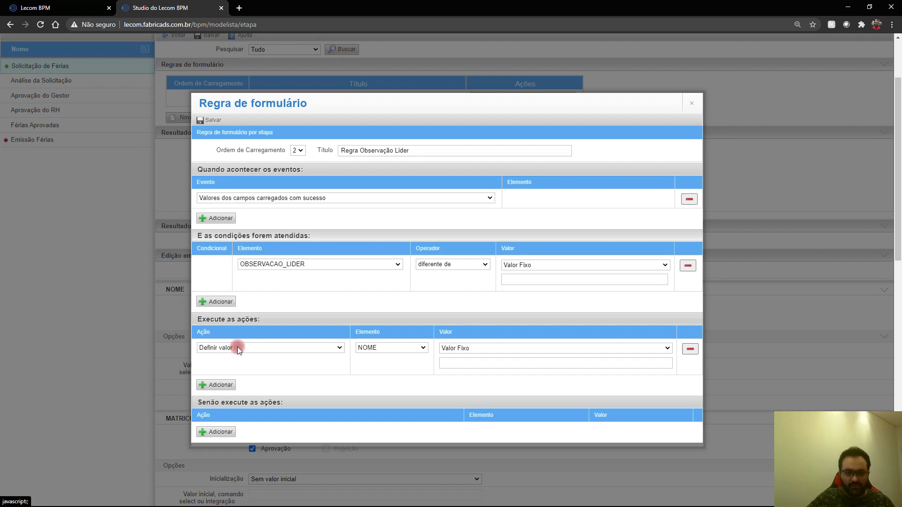
{"action": "left_click", "coordinate": [238, 347]}
{"action": "scroll", "coordinate": [263, 310], "scroll_direction": "down", "scroll_amount": 2}
{"action": "left_click", "coordinate": [264, 308]}
{"action": "left_click", "coordinate": [452, 357]}
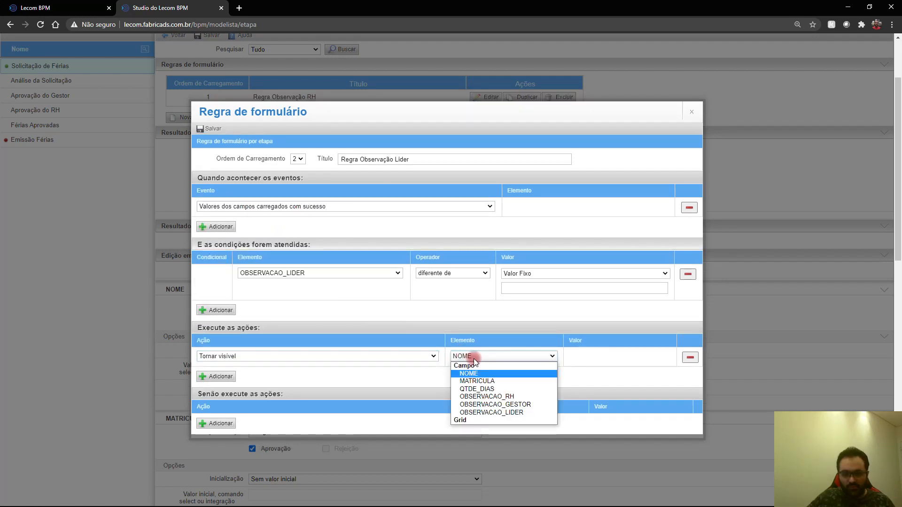
{"action": "left_click", "coordinate": [534, 413]}
{"action": "scroll", "coordinate": [400, 368], "scroll_direction": "down", "scroll_amount": 3}
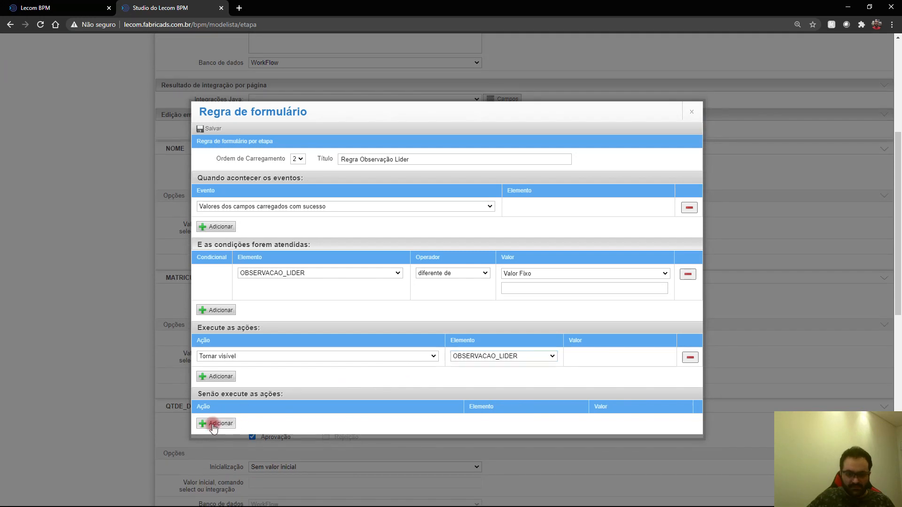
Step: Add an else action hiding OBSERVACAO_LIDER, then save the rule
{"action": "left_click", "coordinate": [214, 425]}
{"action": "left_click", "coordinate": [282, 405]}
{"action": "scroll", "coordinate": [273, 398], "scroll_direction": "down", "scroll_amount": 1}
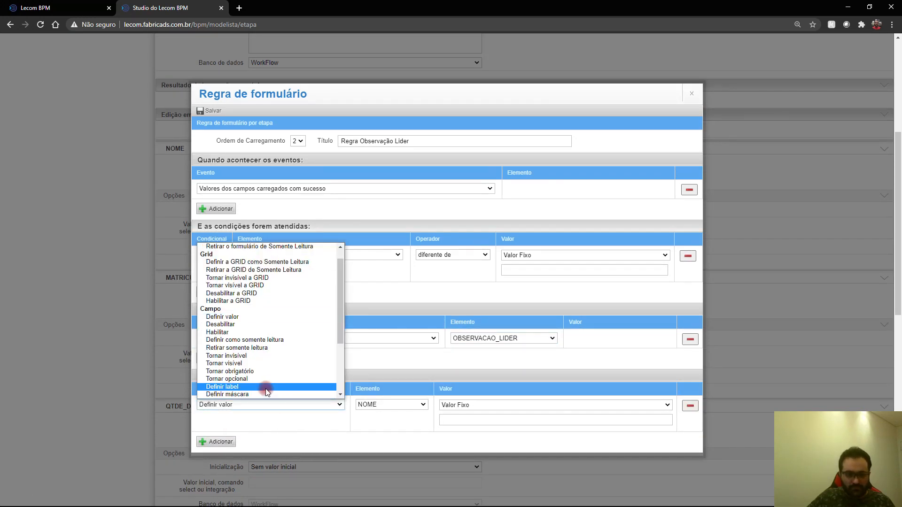
{"action": "left_click", "coordinate": [270, 355]}
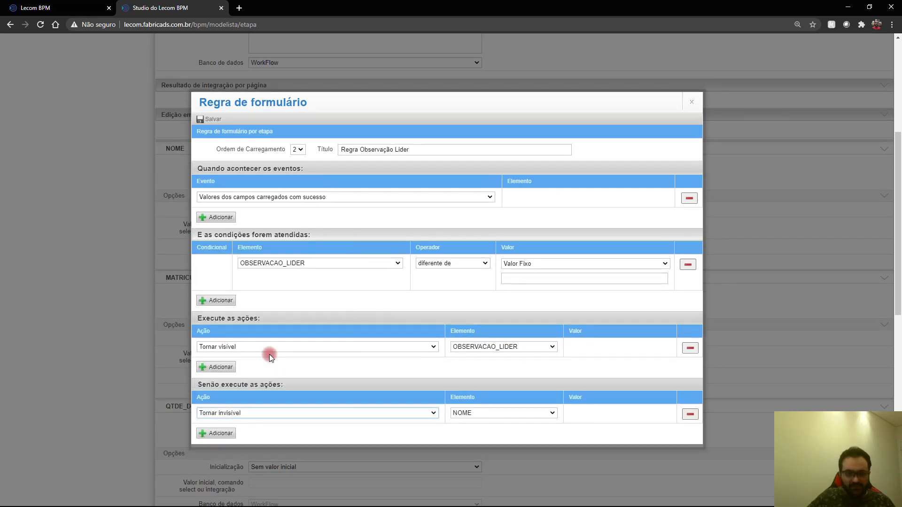
{"action": "left_click", "coordinate": [454, 413]}
{"action": "left_click", "coordinate": [498, 464]}
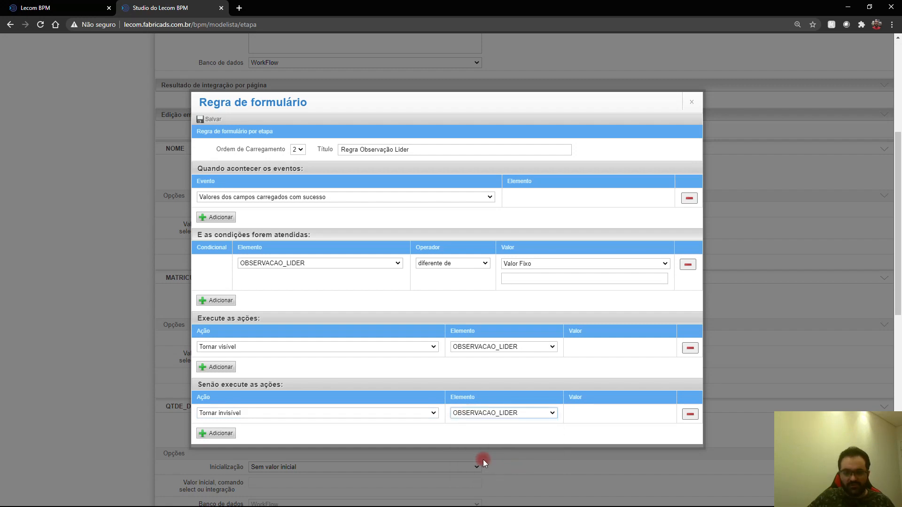
{"action": "left_click", "coordinate": [209, 119]}
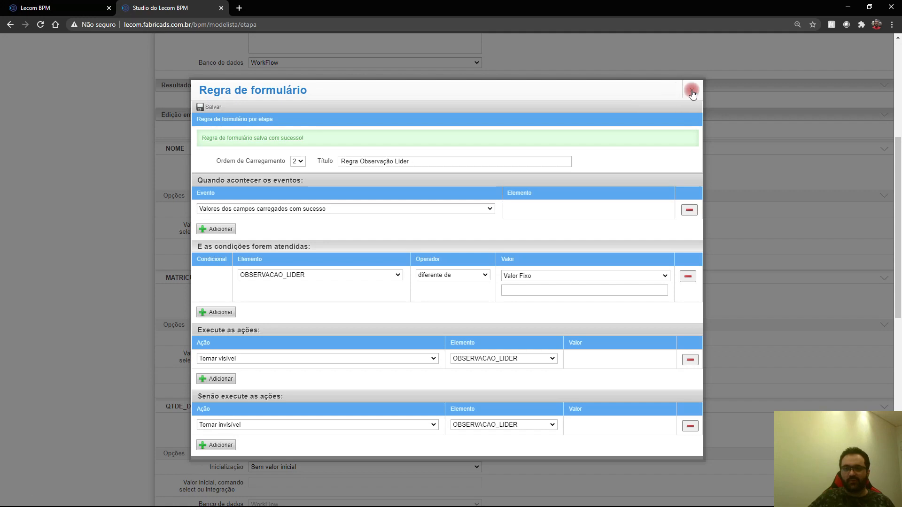
{"action": "left_click", "coordinate": [692, 90]}
{"action": "scroll", "coordinate": [375, 166], "scroll_direction": "up", "scroll_amount": 3}
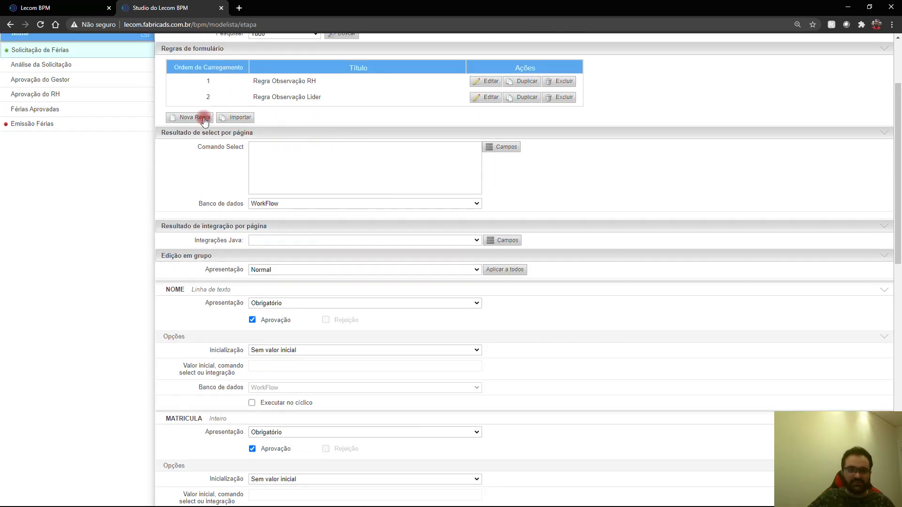
Step: Start a third rule with an event and the condition OBSERVACAO_GESTOR diferente de
{"action": "left_click", "coordinate": [203, 117]}
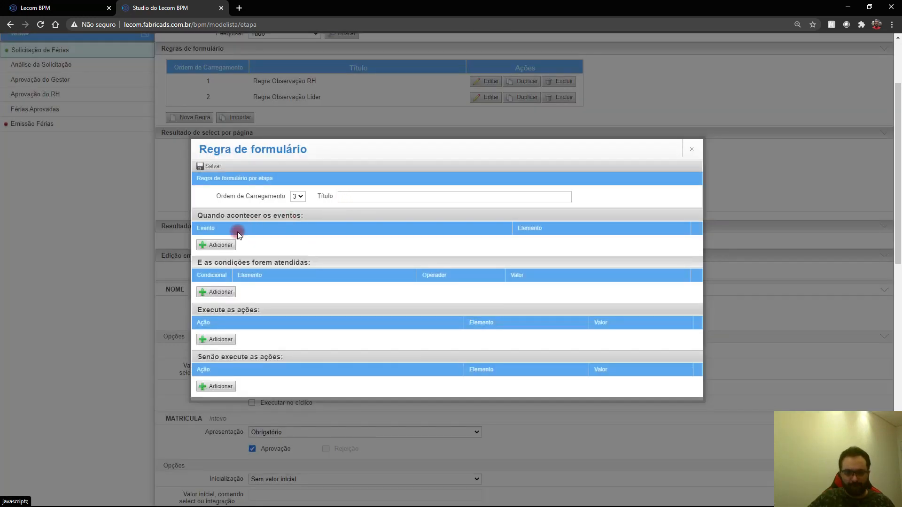
{"action": "left_click", "coordinate": [216, 246]}
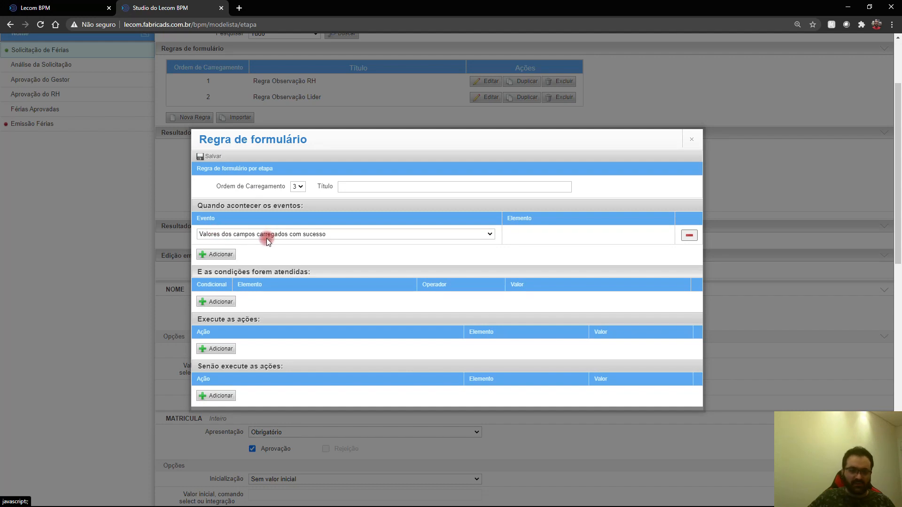
{"action": "left_click", "coordinate": [217, 301]}
{"action": "left_click", "coordinate": [295, 283]}
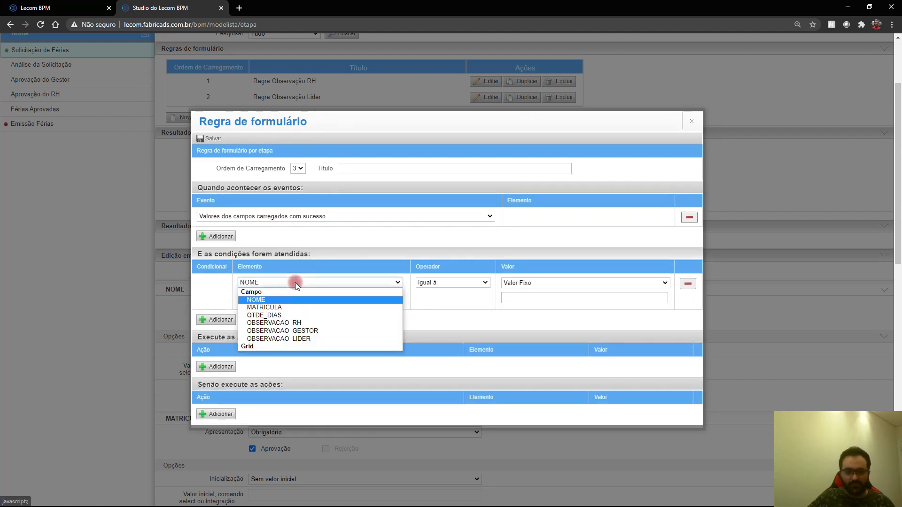
{"action": "left_click", "coordinate": [282, 331]}
{"action": "left_click", "coordinate": [447, 282]}
{"action": "left_click", "coordinate": [441, 301]}
Step: Add actions: Tornar visível OBSERVACAO_GESTOR, else Tornar invisível OBSERVACAO_GESTOR
{"action": "left_click", "coordinate": [217, 366]}
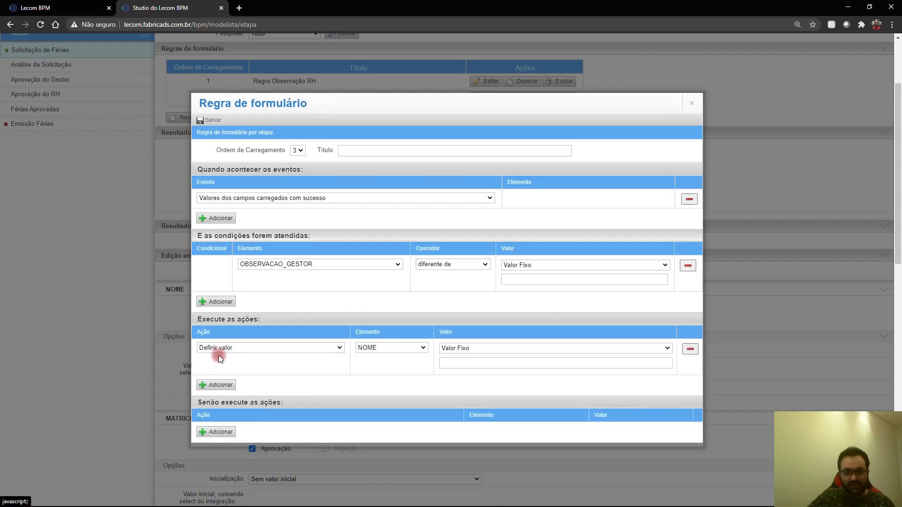
{"action": "left_click", "coordinate": [235, 346]}
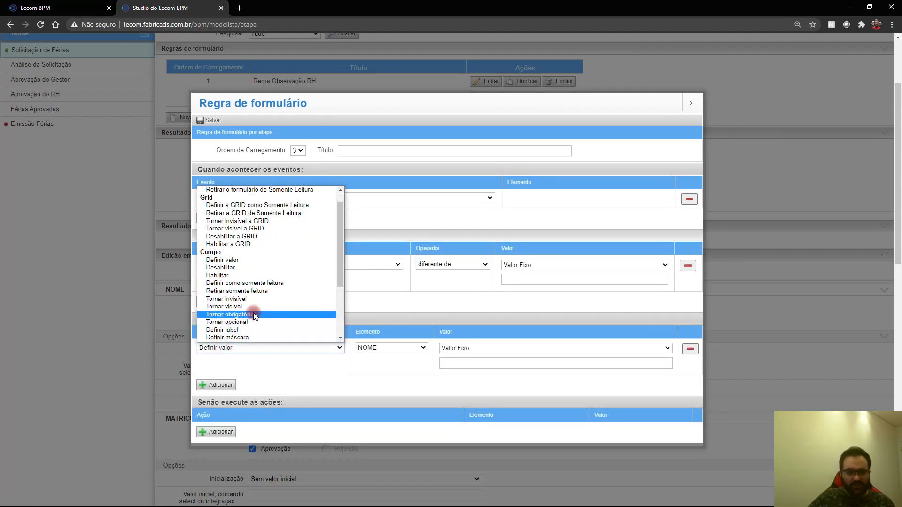
{"action": "left_click", "coordinate": [235, 306]}
{"action": "left_click", "coordinate": [463, 356]}
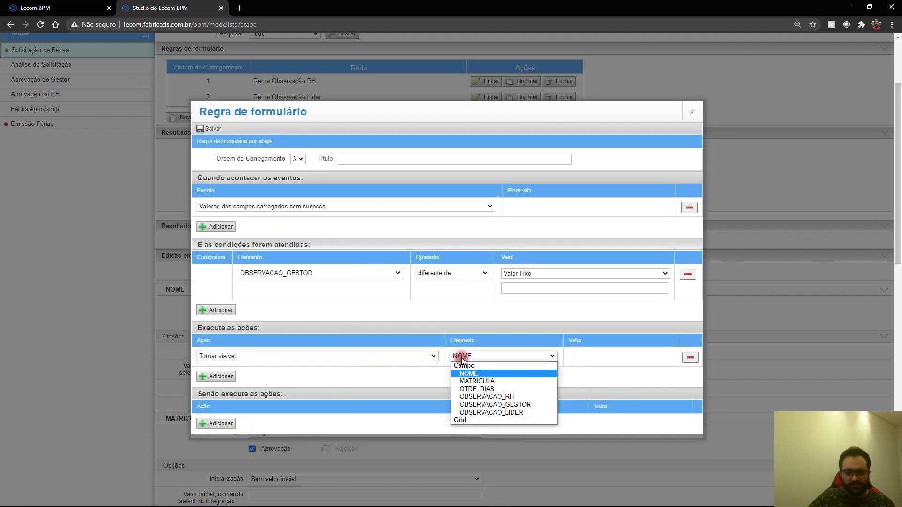
{"action": "left_click", "coordinate": [494, 405]}
{"action": "left_click", "coordinate": [217, 424]}
{"action": "left_click", "coordinate": [271, 404]}
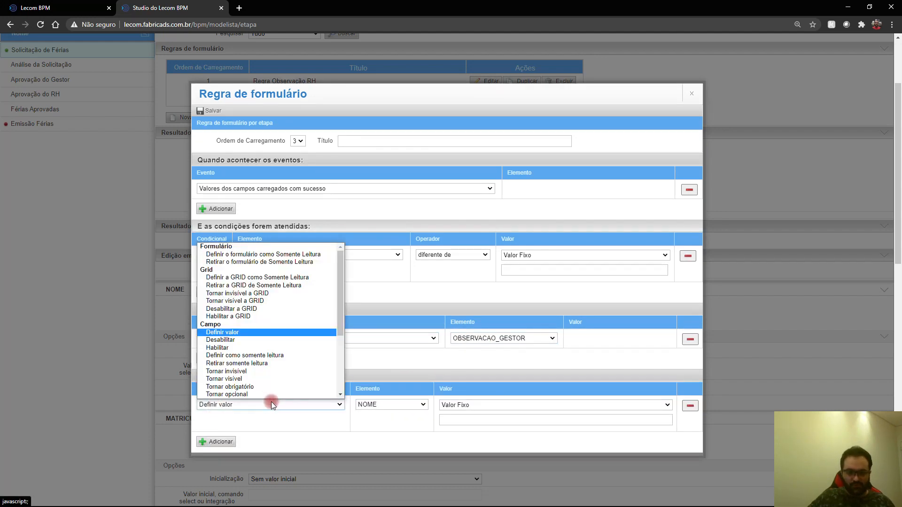
{"action": "left_click", "coordinate": [267, 372]}
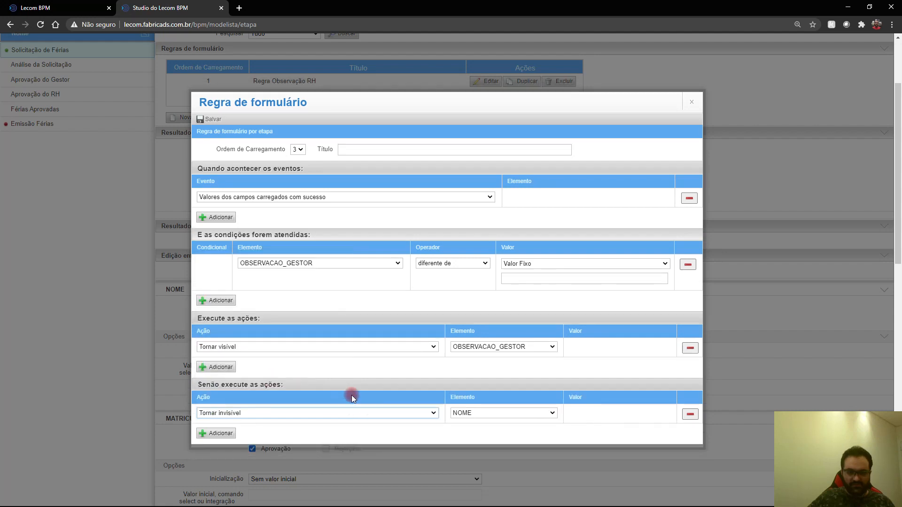
{"action": "left_click", "coordinate": [465, 414]}
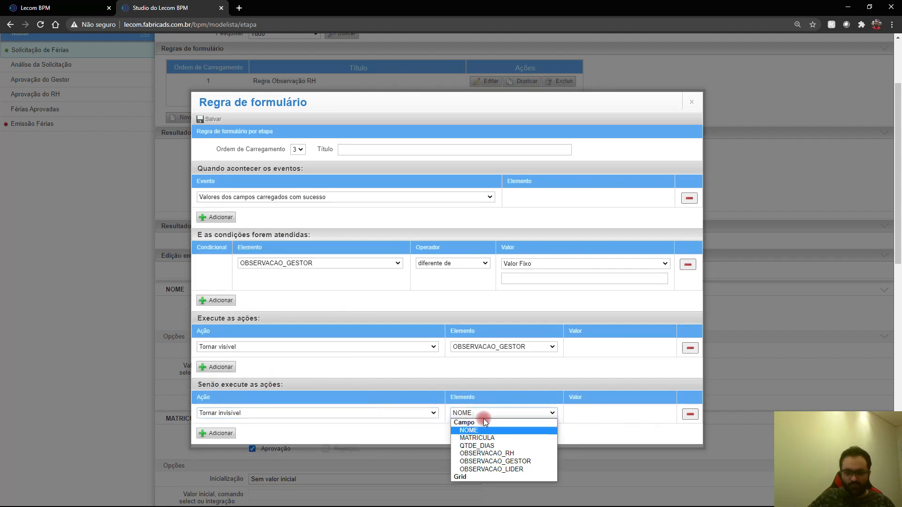
{"action": "left_click", "coordinate": [522, 463]}
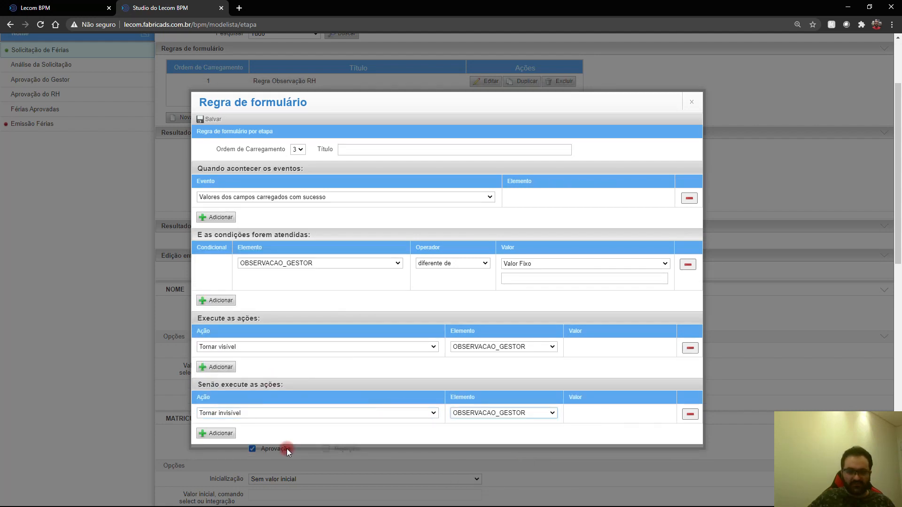
Step: Title the rule 'Regra Observação Gestor' and save it
{"action": "left_click", "coordinate": [207, 120]}
{"action": "left_click", "coordinate": [393, 158]}
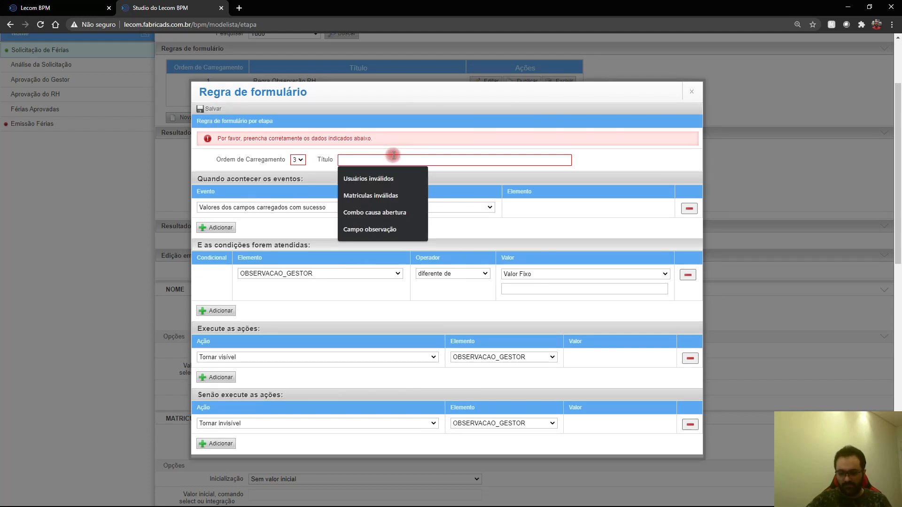
{"action": "type", "text": "Regfr"}
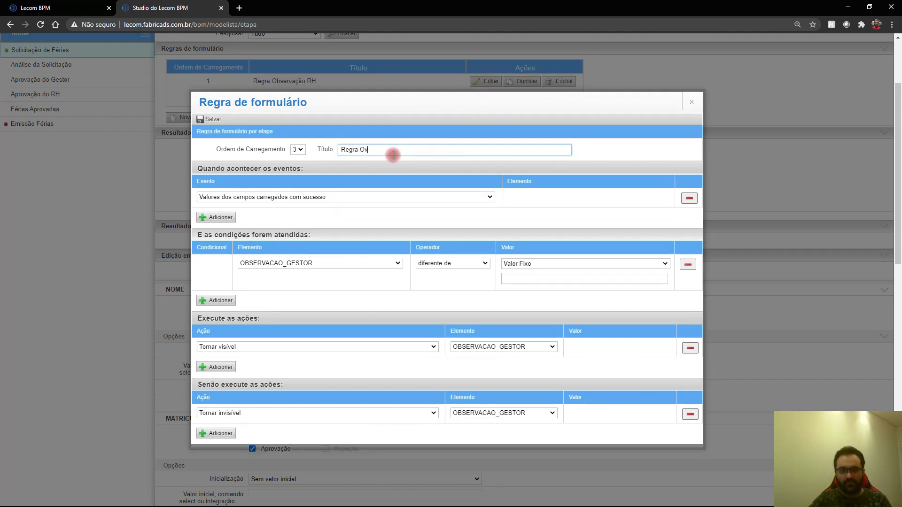
{"action": "type", "text": "or"}
{"action": "scroll", "coordinate": [311, 258], "scroll_direction": "down", "scroll_amount": 3}
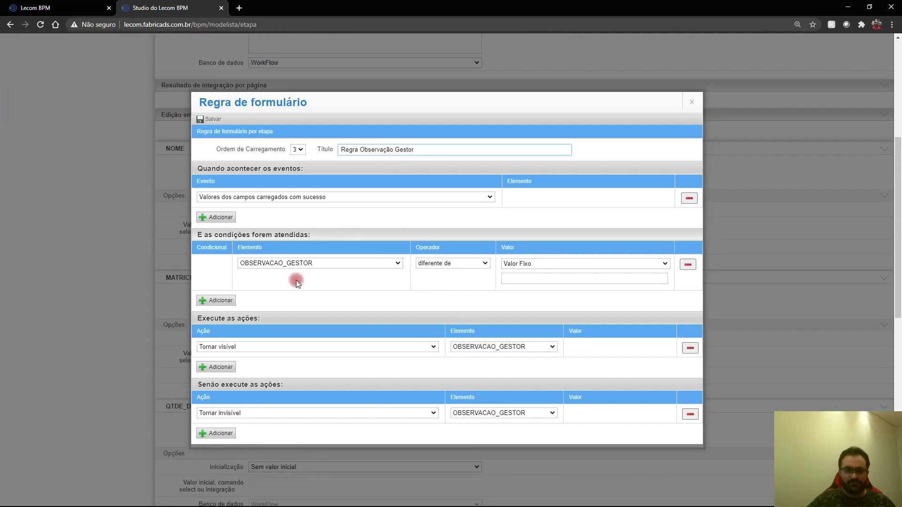
{"action": "left_click", "coordinate": [210, 119]}
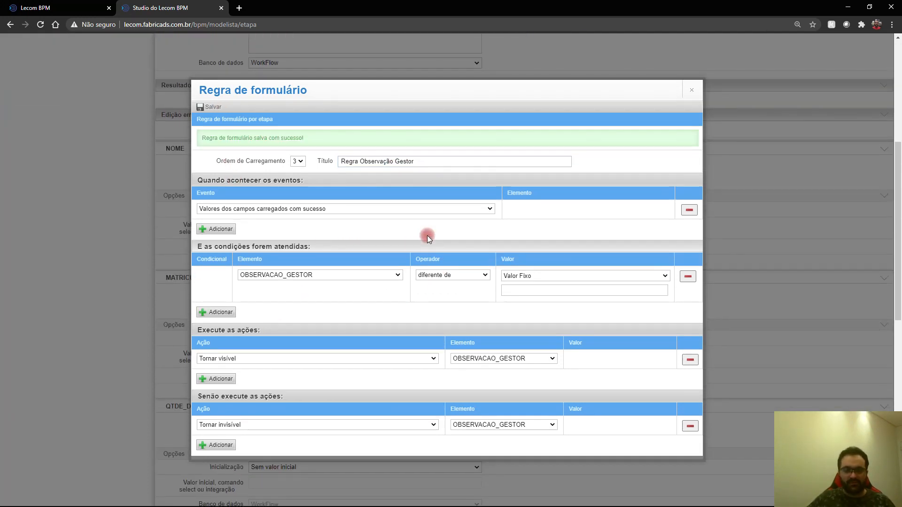
{"action": "left_click", "coordinate": [692, 90]}
{"action": "scroll", "coordinate": [413, 241], "scroll_direction": "up", "scroll_amount": 6}
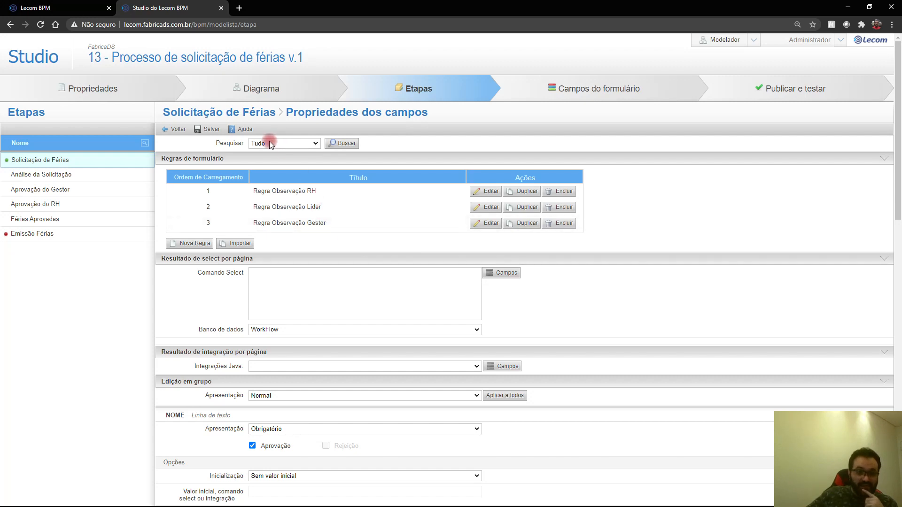
Step: At Análise da Solicitação, start a new rule with an event and condition OBSERVACAO_RH diferente de
{"action": "left_click", "coordinate": [66, 176]}
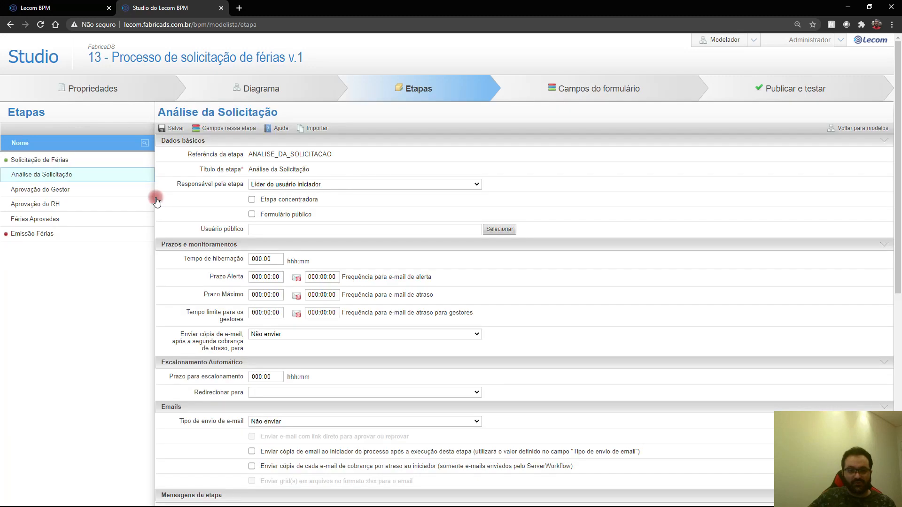
{"action": "left_click", "coordinate": [239, 129]}
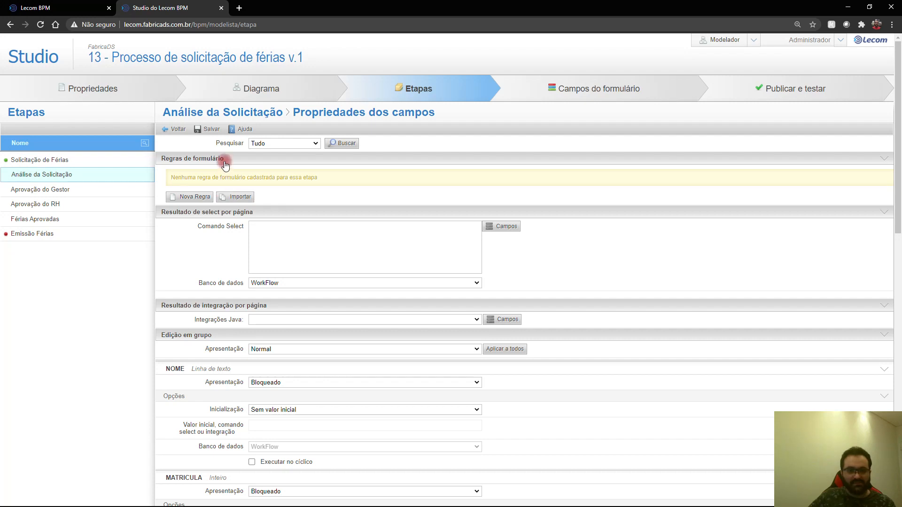
{"action": "left_click", "coordinate": [192, 198]}
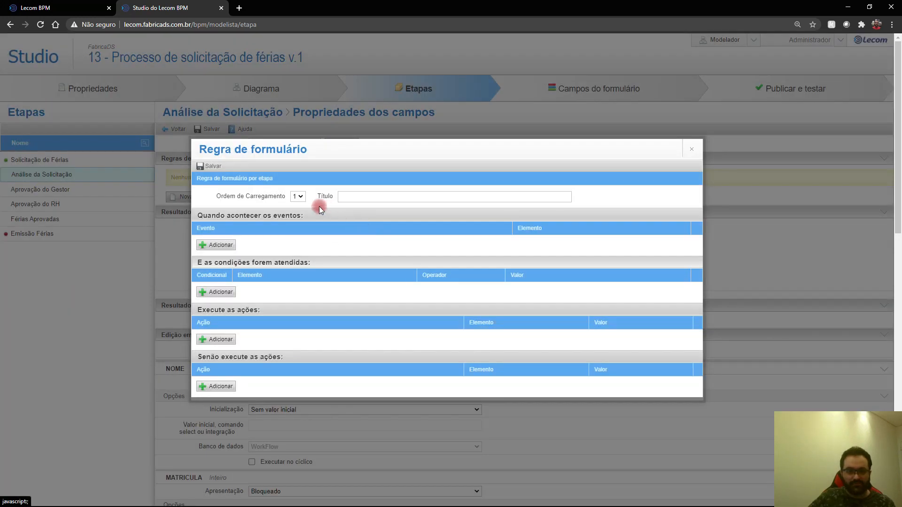
{"action": "left_click", "coordinate": [235, 243]}
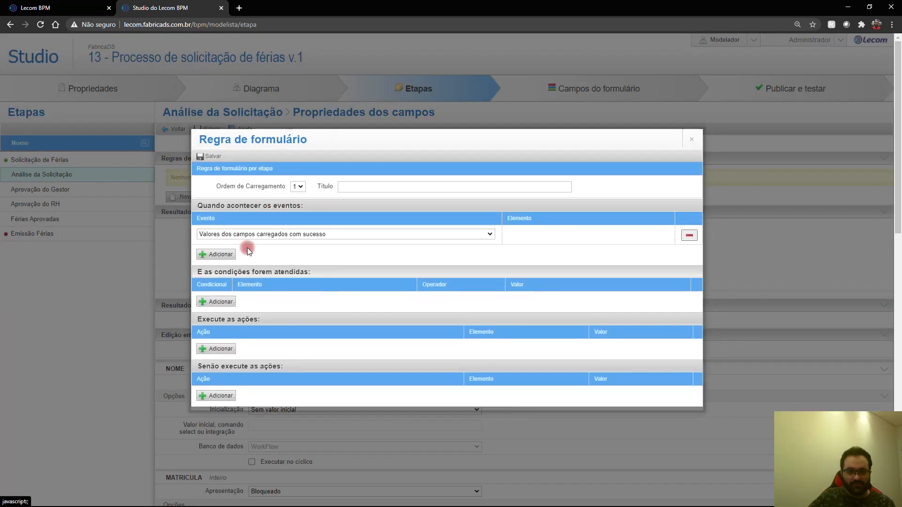
{"action": "left_click", "coordinate": [227, 301]}
{"action": "left_click", "coordinate": [280, 282]}
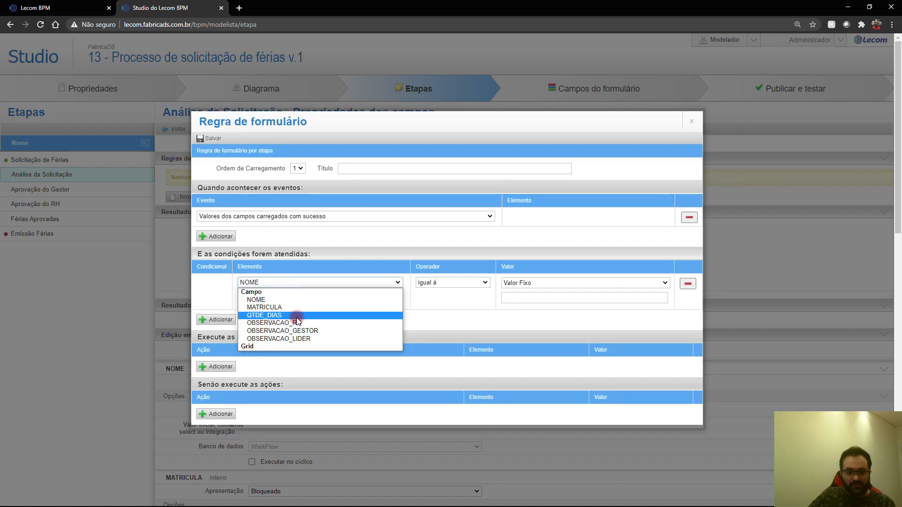
{"action": "left_click", "coordinate": [311, 325]}
{"action": "left_click", "coordinate": [485, 283]}
{"action": "left_click", "coordinate": [446, 299]}
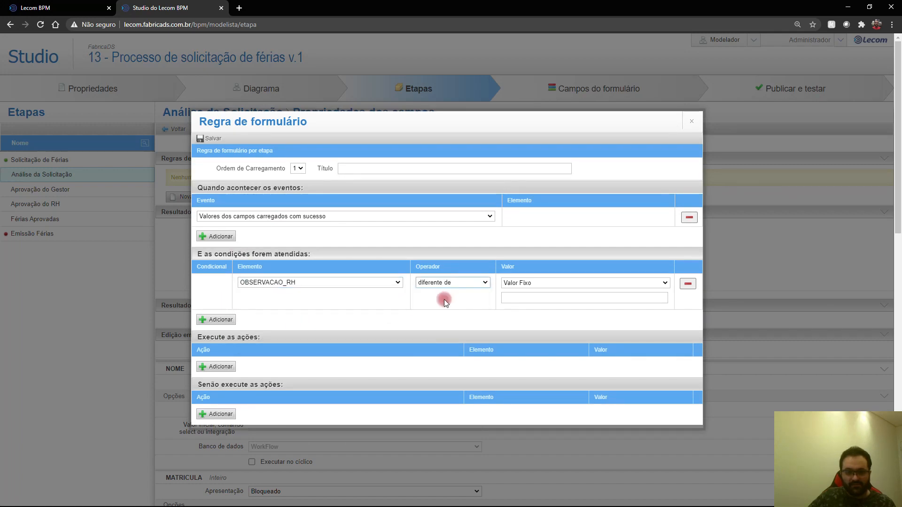
Step: Add actions: Tornar visível OBSERVACAO_RH, else Tornar invisível OBSERVACAO_RH
{"action": "left_click", "coordinate": [224, 368]}
{"action": "left_click", "coordinate": [247, 351]}
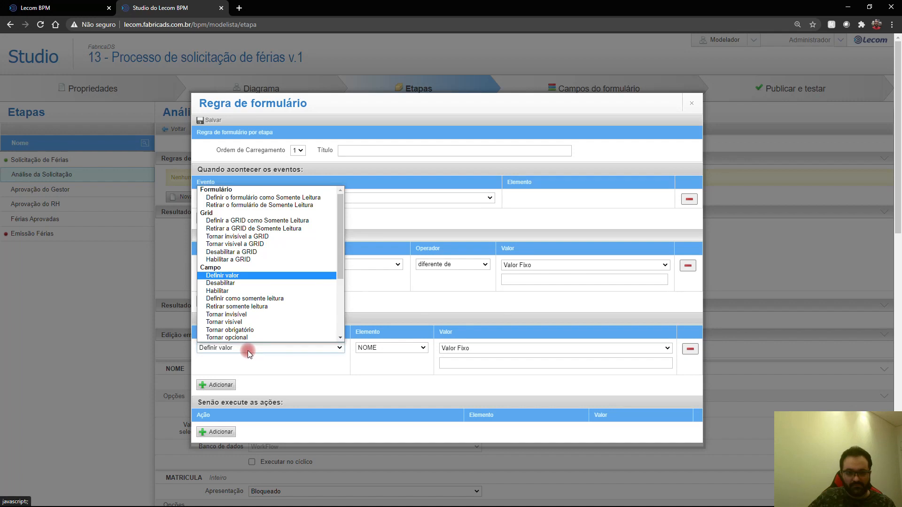
{"action": "left_click", "coordinate": [261, 306]}
{"action": "left_click", "coordinate": [484, 356]}
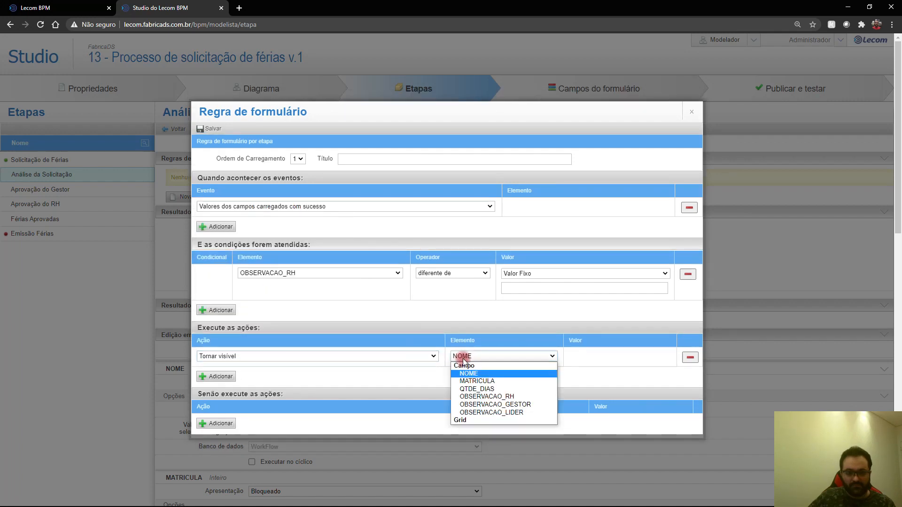
{"action": "left_click", "coordinate": [497, 395]}
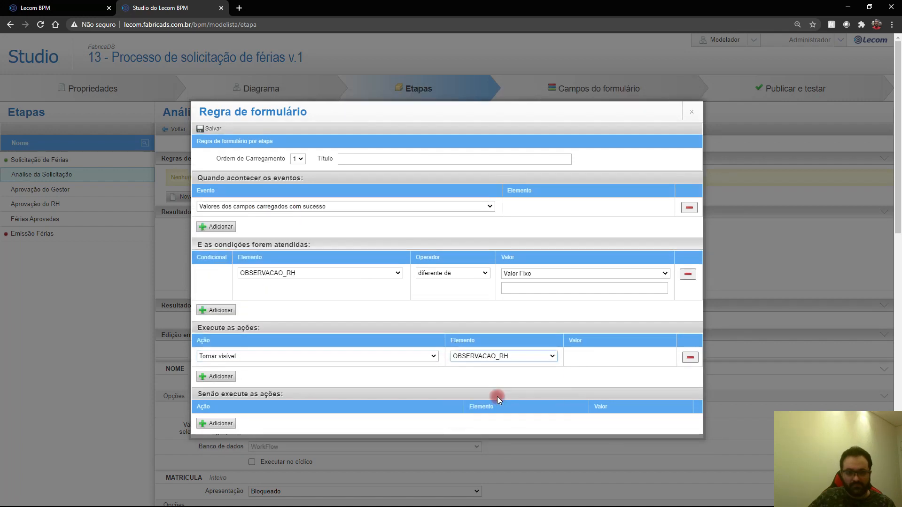
{"action": "left_click", "coordinate": [216, 423]}
{"action": "left_click", "coordinate": [233, 405]}
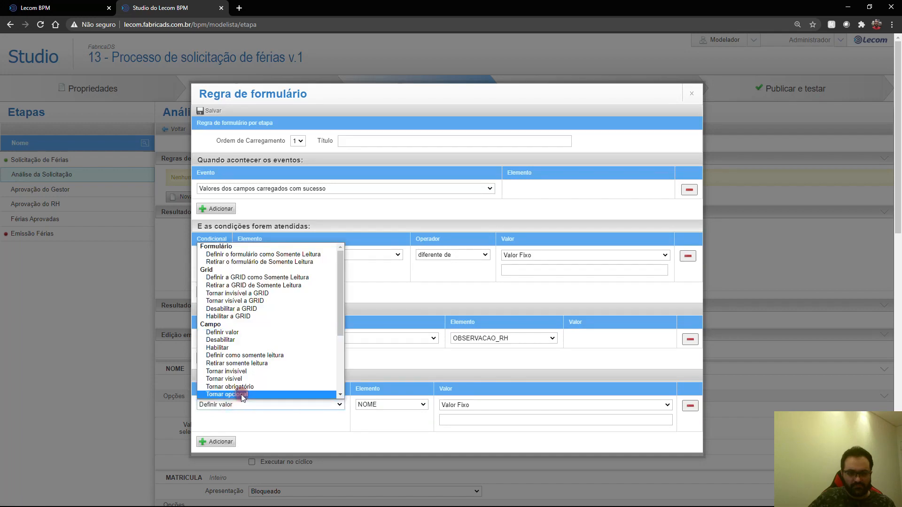
{"action": "left_click", "coordinate": [243, 372]}
{"action": "left_click", "coordinate": [502, 413]}
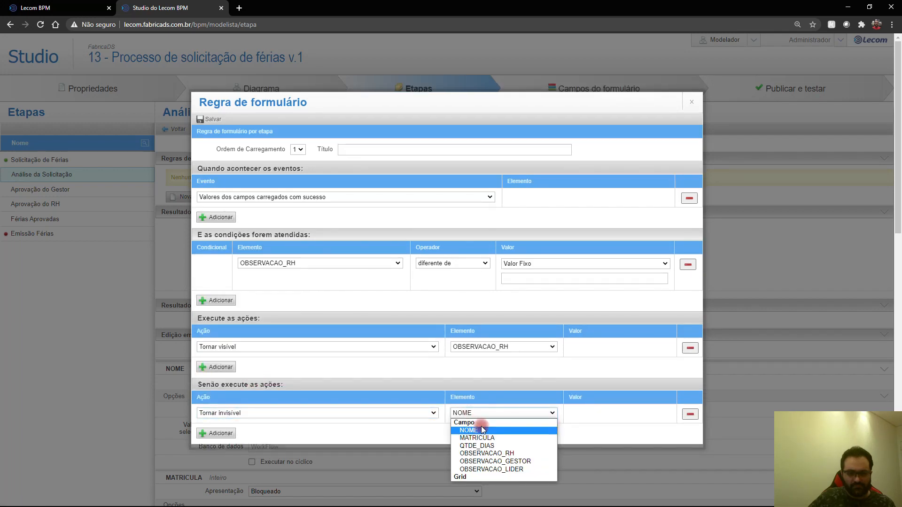
{"action": "left_click", "coordinate": [491, 440]}
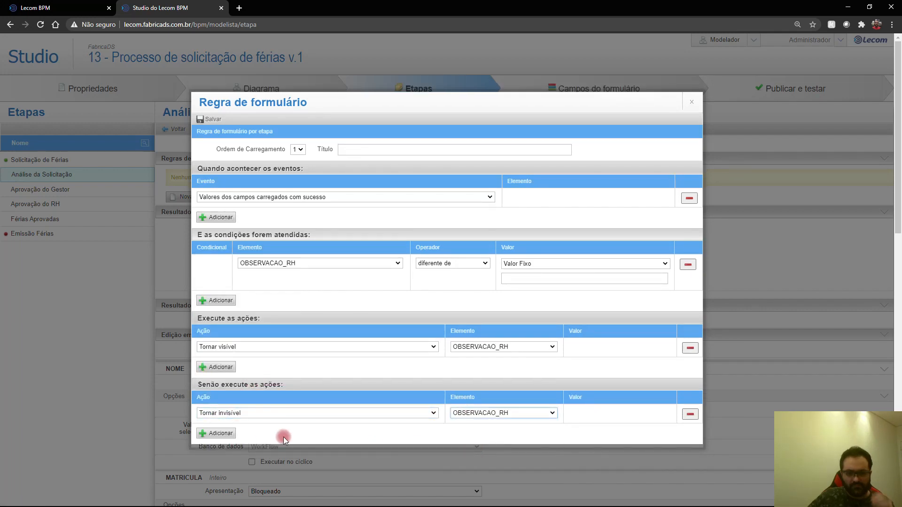
Step: Title the rule 'Regra 2 Observação RH' and save it
{"action": "left_click", "coordinate": [395, 150]}
{"action": "type", "text": "Regra 2 "}
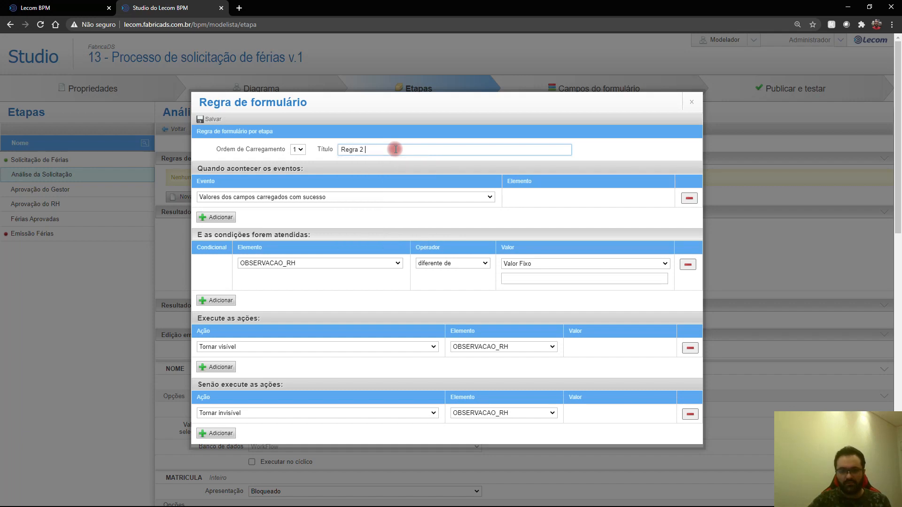
{"action": "type", "text": "Observação RH"}
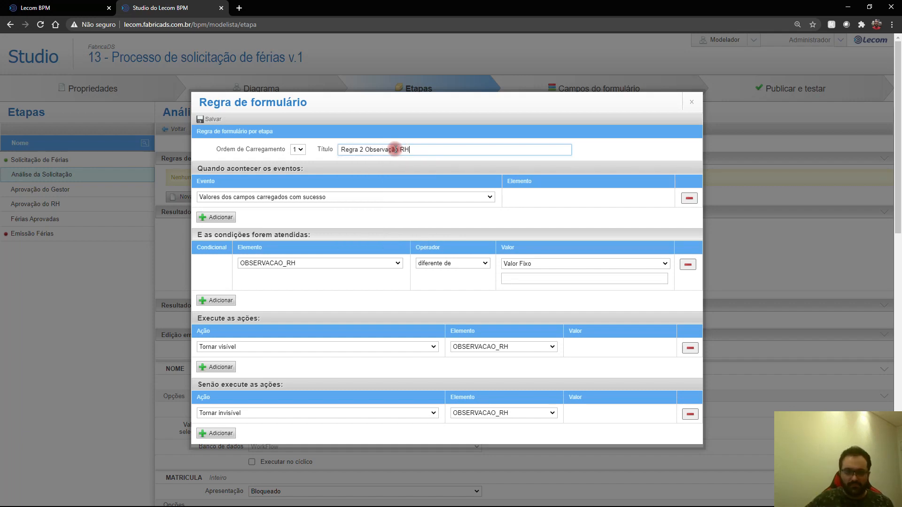
{"action": "left_click", "coordinate": [211, 119]}
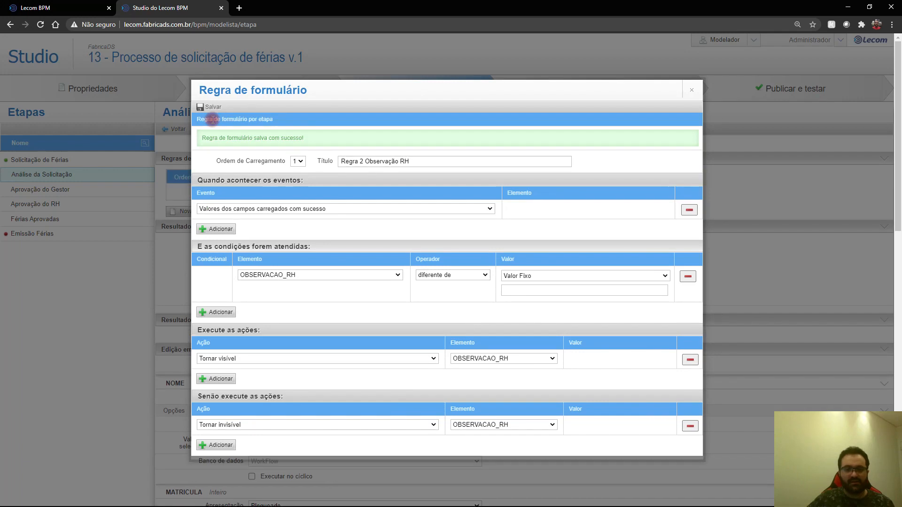
{"action": "left_click", "coordinate": [692, 90]}
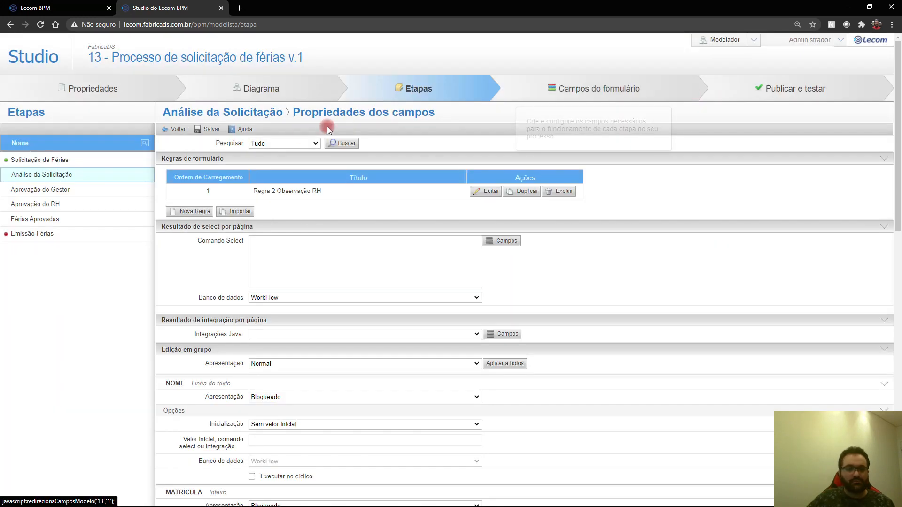
Step: Start a new form rule 'Regra 2 Observação Lider' with an event and condition OBSERVACAO_LIDER diferente de
{"action": "left_click", "coordinate": [191, 211]}
{"action": "left_click", "coordinate": [360, 197]}
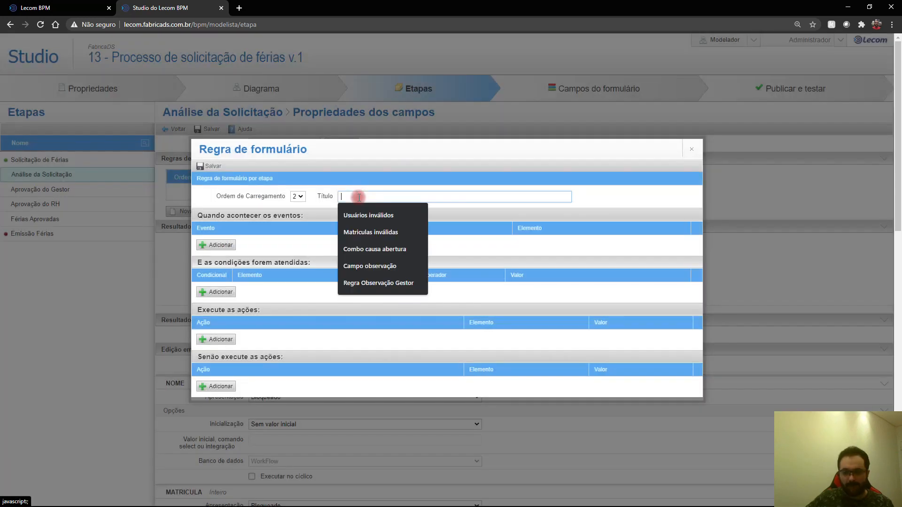
{"action": "type", "text": "Regra 2 "}
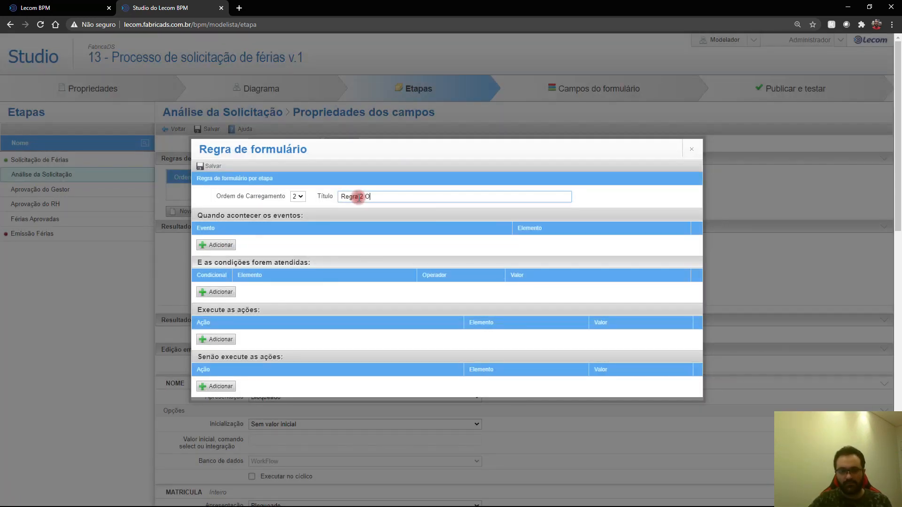
{"action": "type", "text": "Observação Lider"}
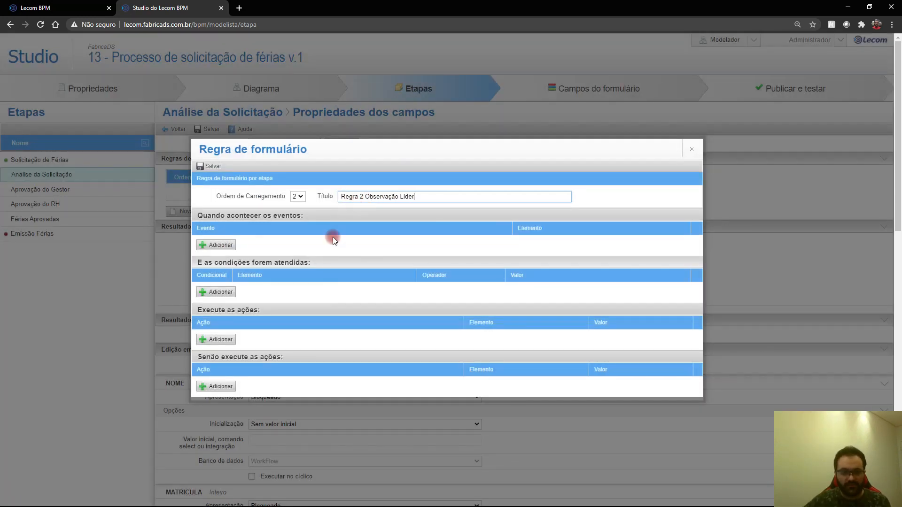
{"action": "left_click", "coordinate": [227, 245]}
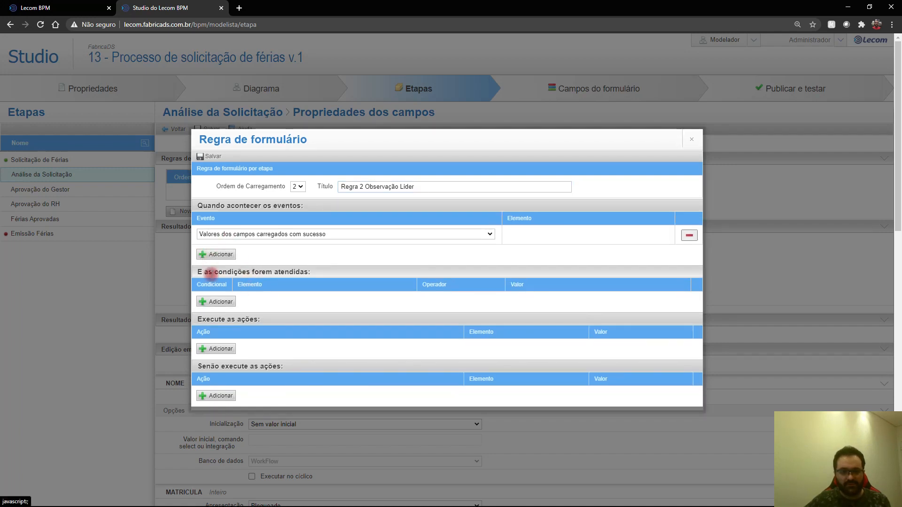
{"action": "left_click", "coordinate": [215, 301]}
{"action": "left_click", "coordinate": [285, 280]}
{"action": "left_click", "coordinate": [298, 335]}
{"action": "left_click", "coordinate": [425, 283]}
{"action": "left_click", "coordinate": [433, 300]}
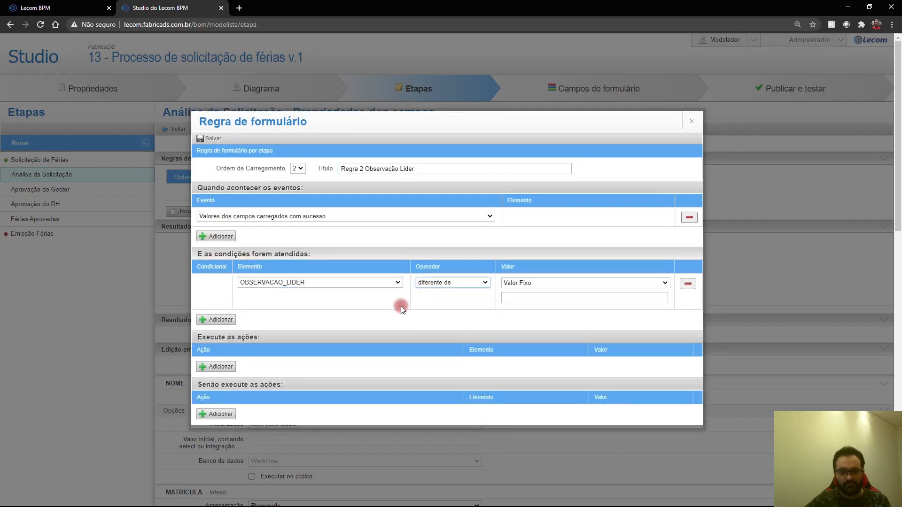
Step: Add a Tornar visível action for OBSERVACAO_LIDER
{"action": "left_click", "coordinate": [238, 361]}
{"action": "left_click", "coordinate": [239, 351]}
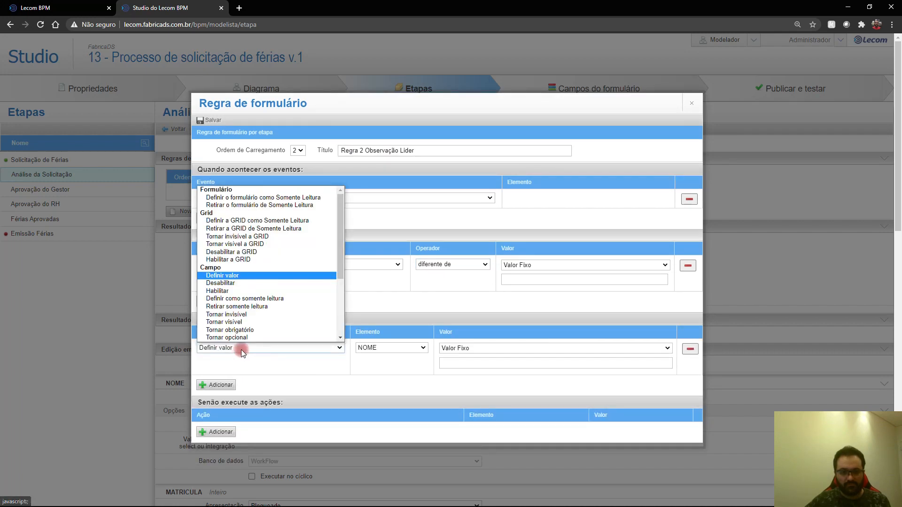
{"action": "scroll", "coordinate": [250, 332], "scroll_direction": "down", "scroll_amount": 2}
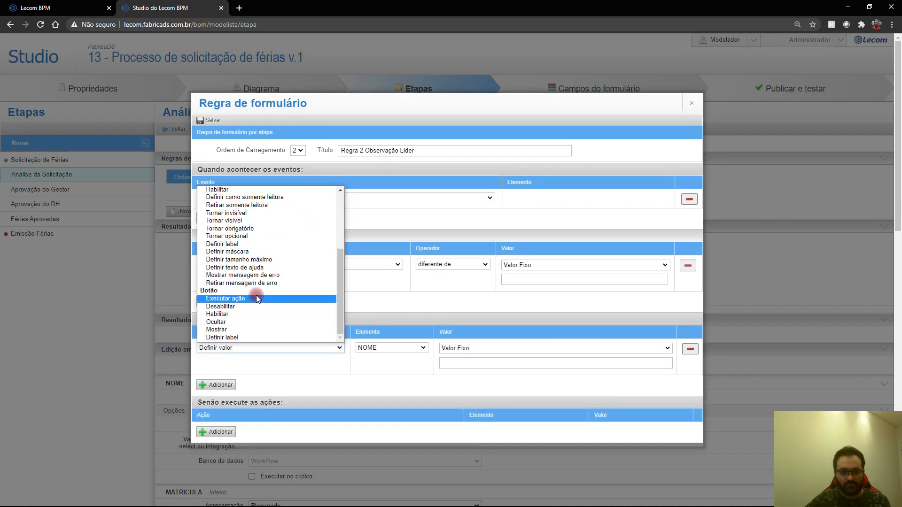
{"action": "scroll", "coordinate": [257, 301], "scroll_direction": "up", "scroll_amount": 4}
{"action": "scroll", "coordinate": [258, 303], "scroll_direction": "down", "scroll_amount": 5}
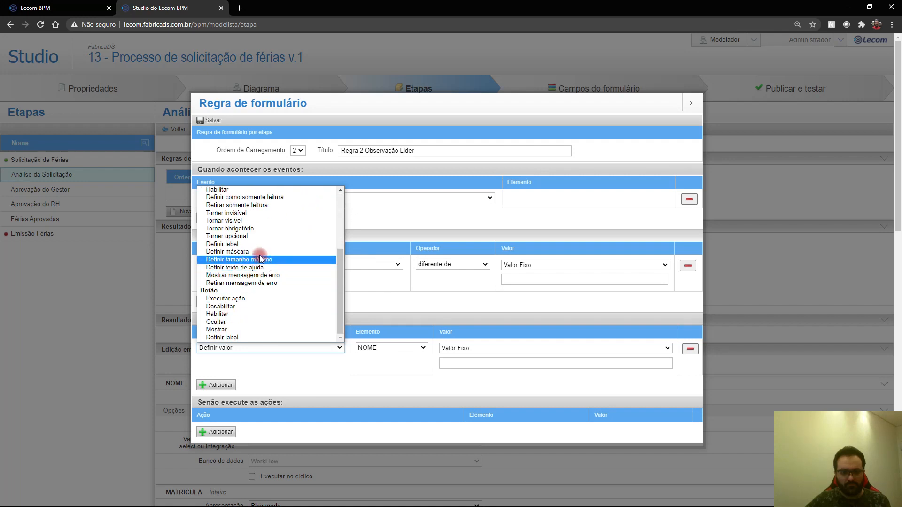
{"action": "left_click", "coordinate": [235, 220]}
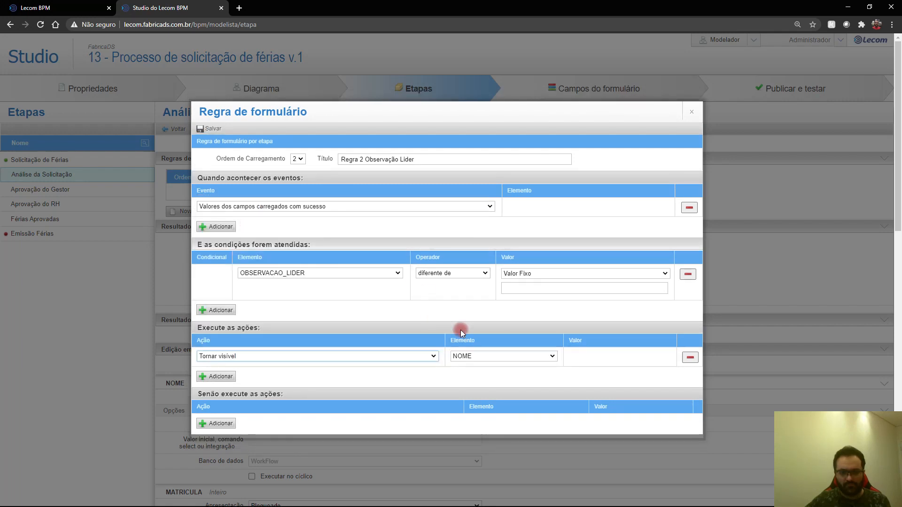
{"action": "left_click", "coordinate": [473, 356]}
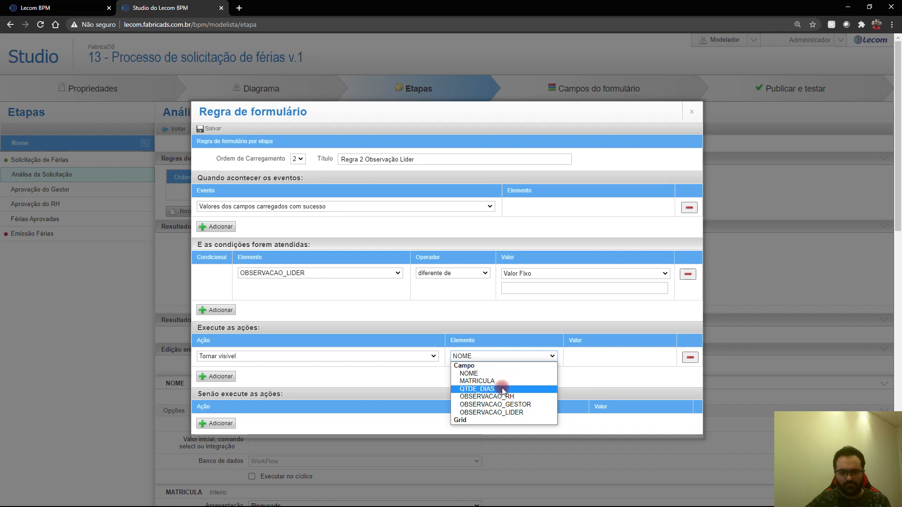
{"action": "left_click", "coordinate": [502, 413]}
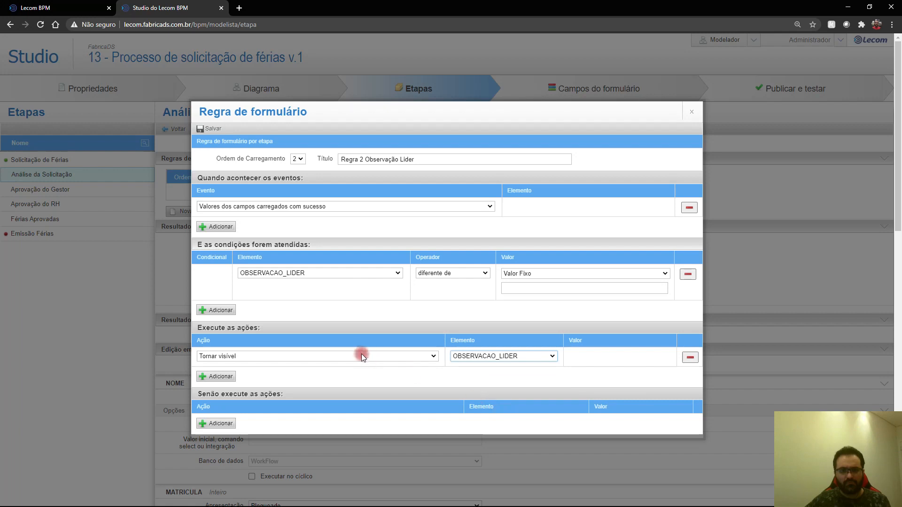
{"action": "scroll", "coordinate": [269, 394], "scroll_direction": "down", "scroll_amount": 3}
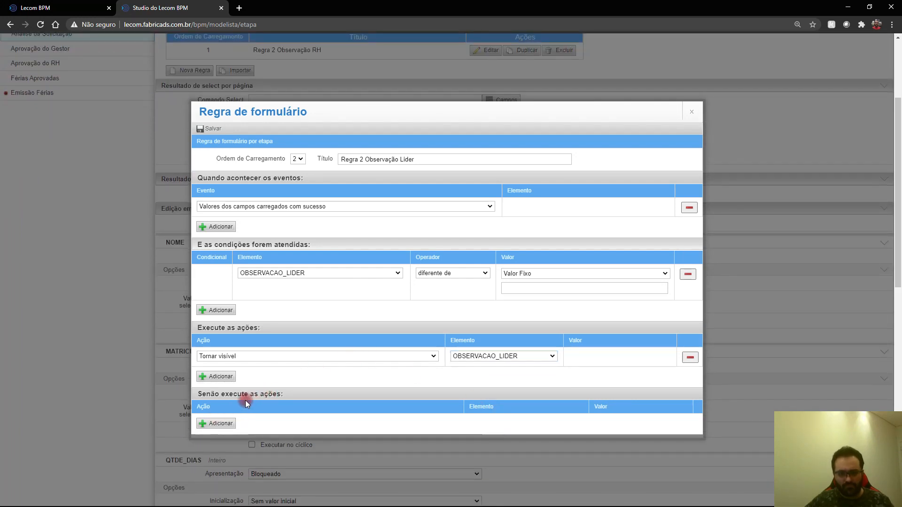
{"action": "scroll", "coordinate": [242, 409], "scroll_direction": "down", "scroll_amount": 4}
Step: Add a Senão action that also makes OBSERVACAO_LIDER visible, keeping OBSERVACAO_LIDER on the main action
{"action": "left_click", "coordinate": [221, 423]}
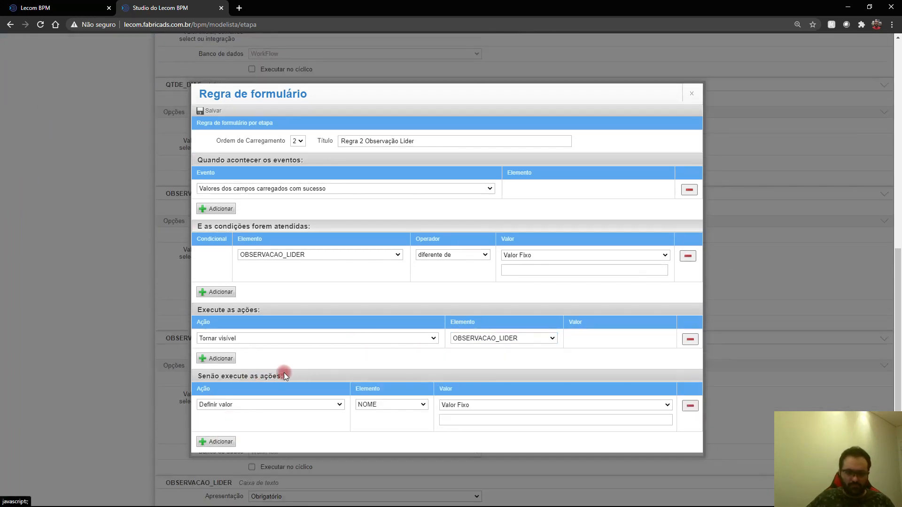
{"action": "left_click", "coordinate": [262, 403]}
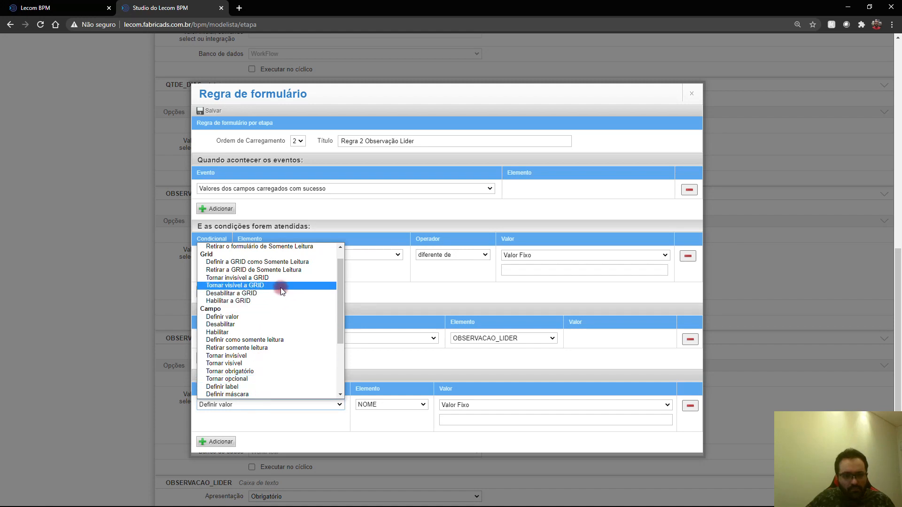
{"action": "scroll", "coordinate": [277, 301], "scroll_direction": "down", "scroll_amount": 3}
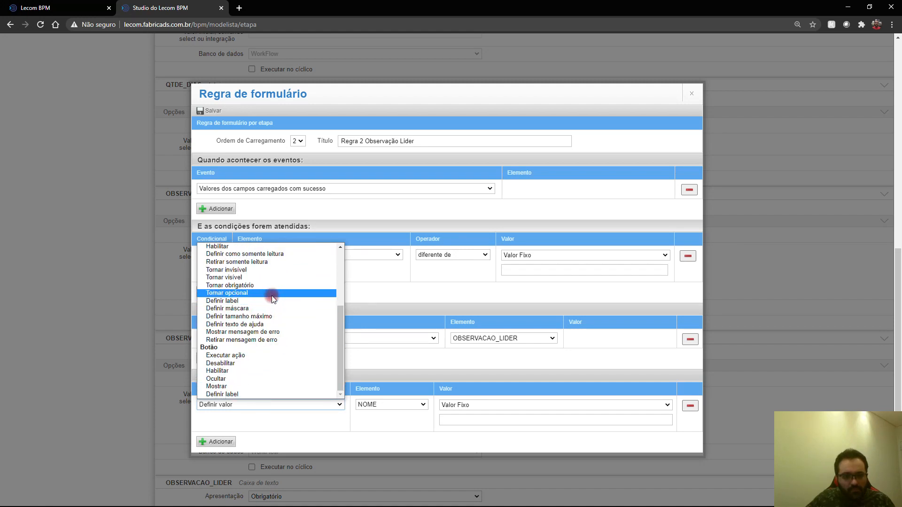
{"action": "left_click", "coordinate": [249, 278]}
{"action": "left_click", "coordinate": [464, 346]}
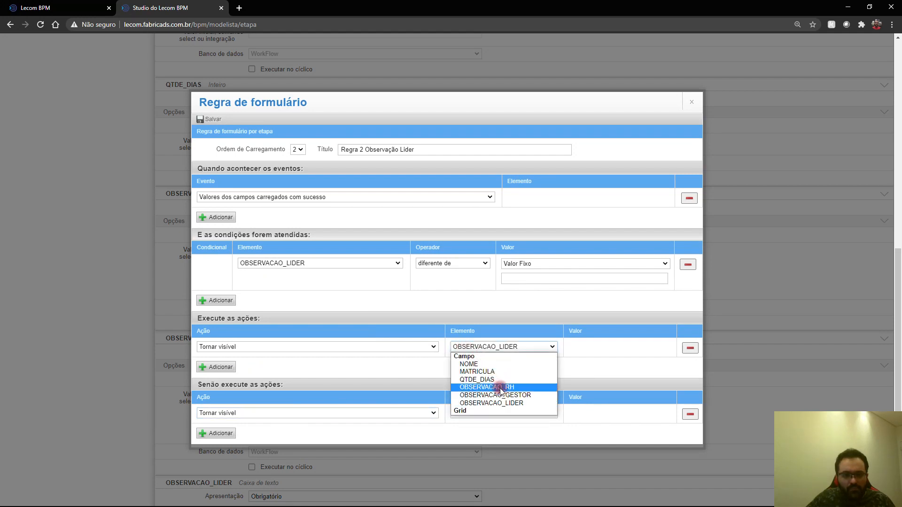
{"action": "left_click", "coordinate": [503, 402]}
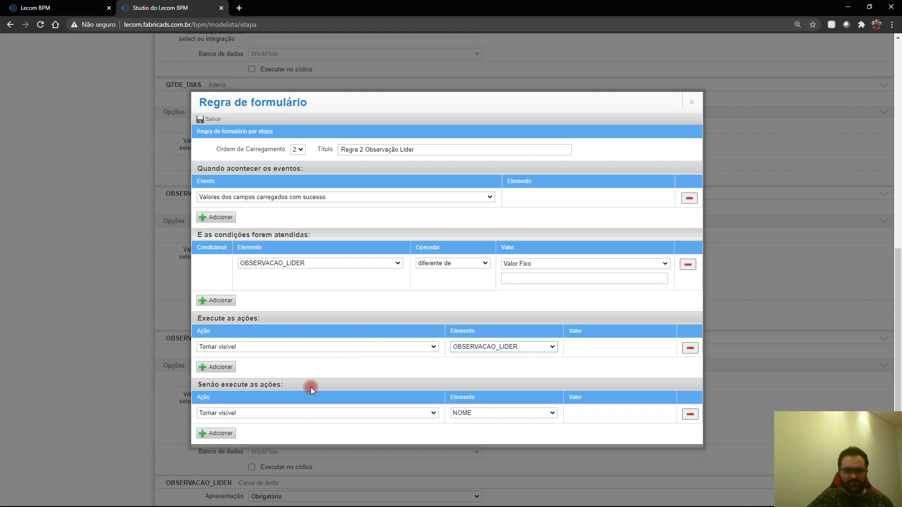
{"action": "left_click", "coordinate": [466, 413]}
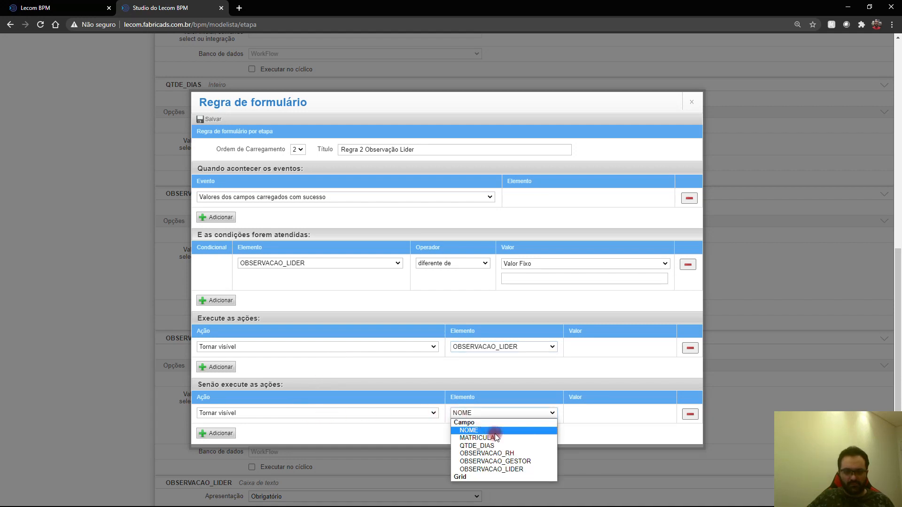
{"action": "left_click", "coordinate": [531, 469]}
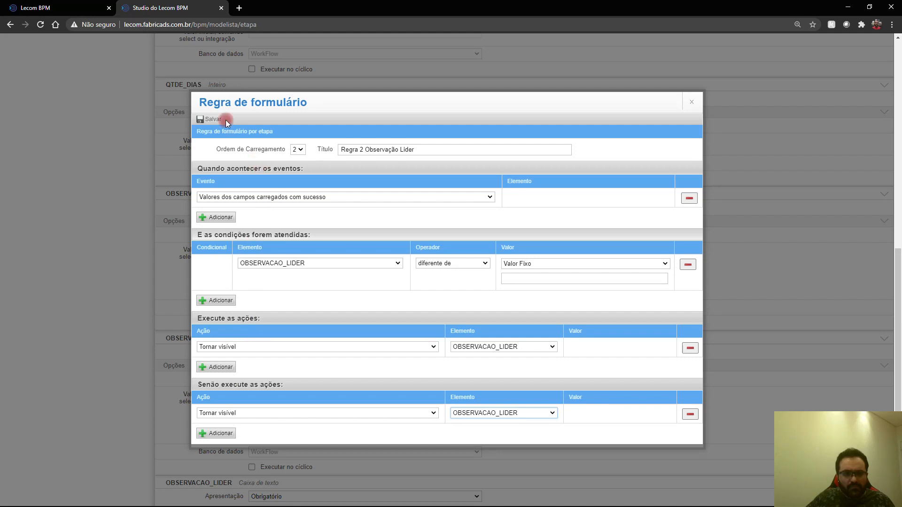
Step: Save the Observação Lider rule and close the Regra de formulário dialog
{"action": "left_click", "coordinate": [212, 119]}
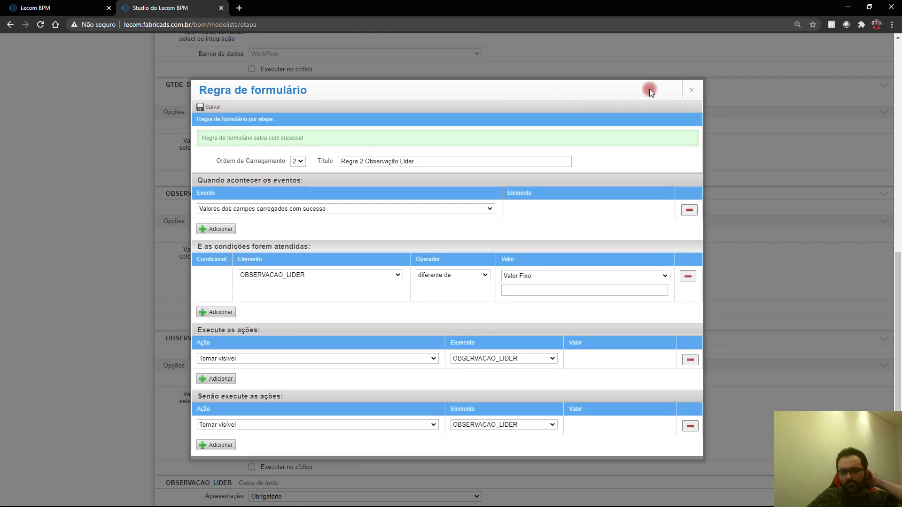
{"action": "left_click", "coordinate": [689, 92]}
{"action": "scroll", "coordinate": [317, 171], "scroll_direction": "up", "scroll_amount": 8}
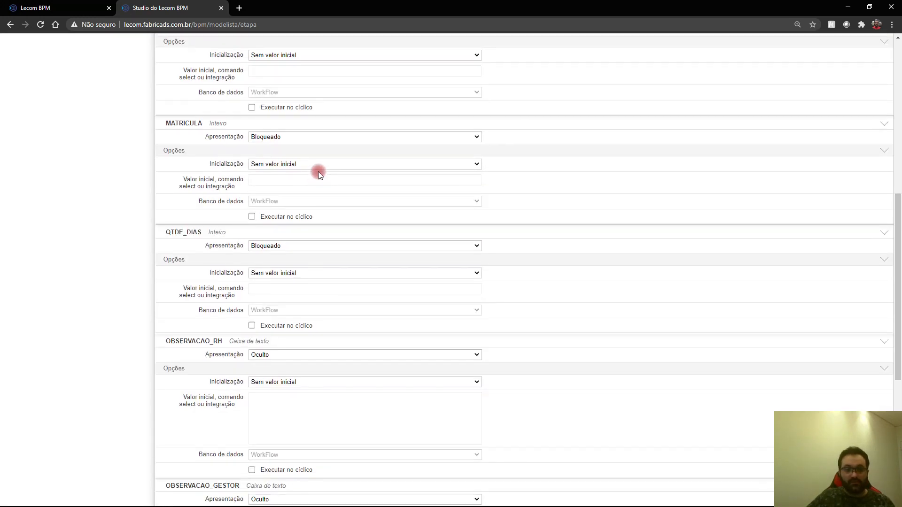
{"action": "scroll", "coordinate": [318, 172], "scroll_direction": "up", "scroll_amount": 3}
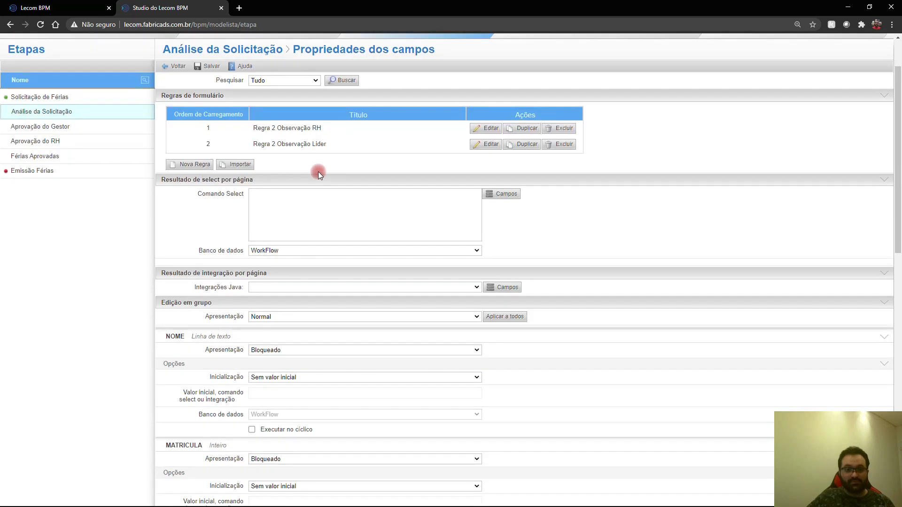
Step: Start a new rule 'Regra 2 Observação Gestor' with the fields-loaded event and condition OBSERVACAO_GESTOR diferente de
{"action": "left_click", "coordinate": [190, 165]}
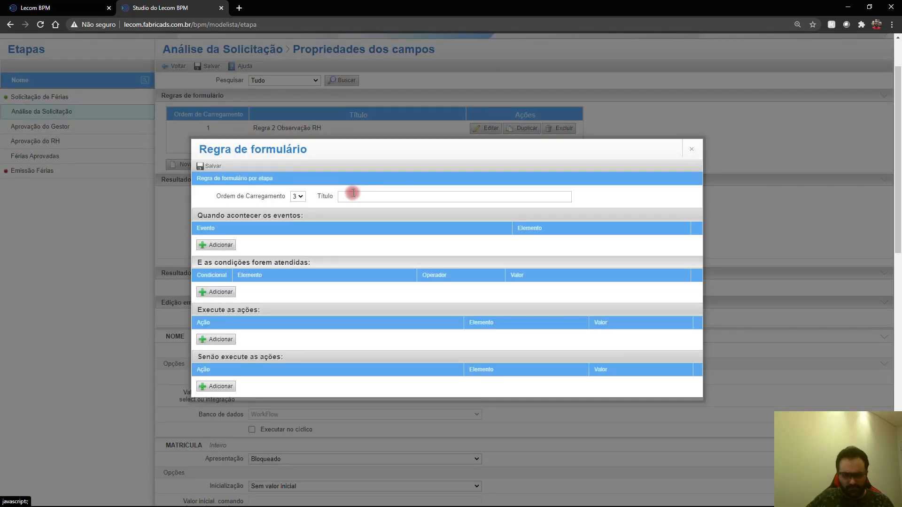
{"action": "left_click", "coordinate": [353, 193]}
{"action": "type", "text": "Regra 2 "}
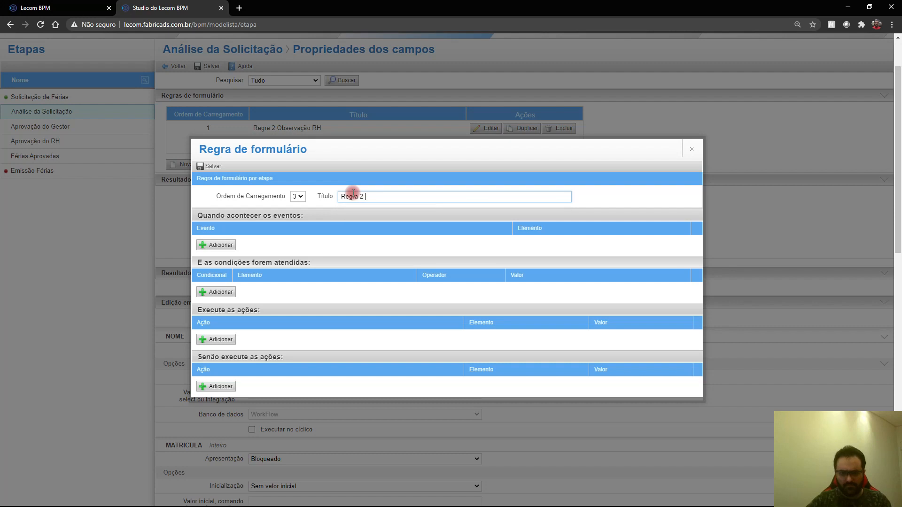
{"action": "type", "text": "Observação Gestor"}
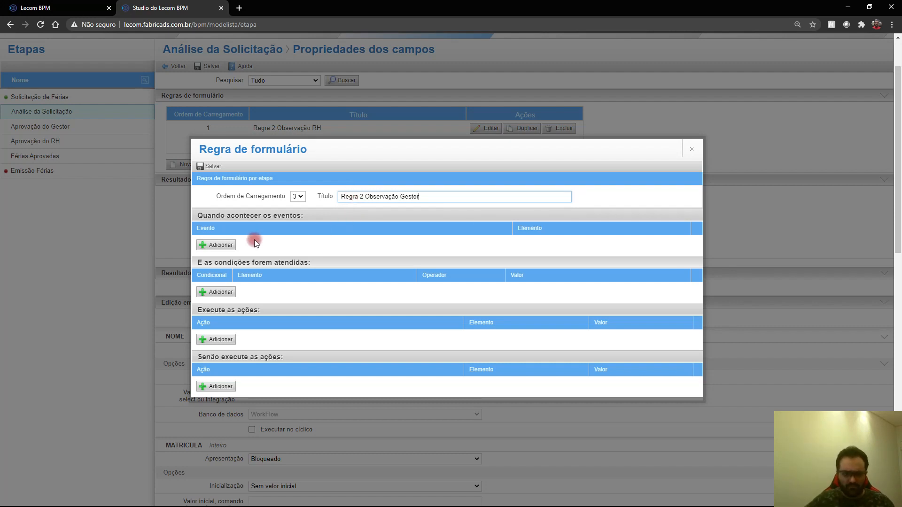
{"action": "left_click", "coordinate": [210, 246]}
{"action": "left_click", "coordinate": [216, 311]}
{"action": "left_click", "coordinate": [252, 283]}
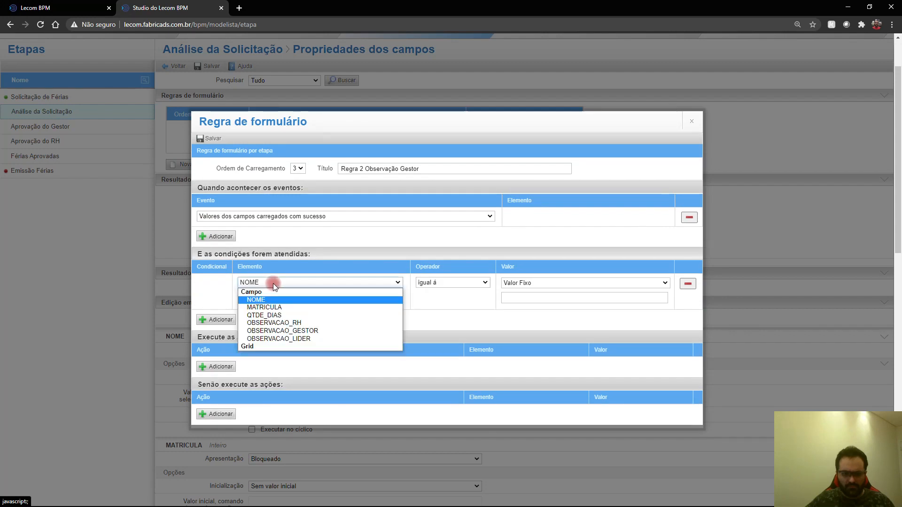
{"action": "left_click", "coordinate": [312, 331]}
{"action": "left_click", "coordinate": [453, 282]}
{"action": "left_click", "coordinate": [434, 298]}
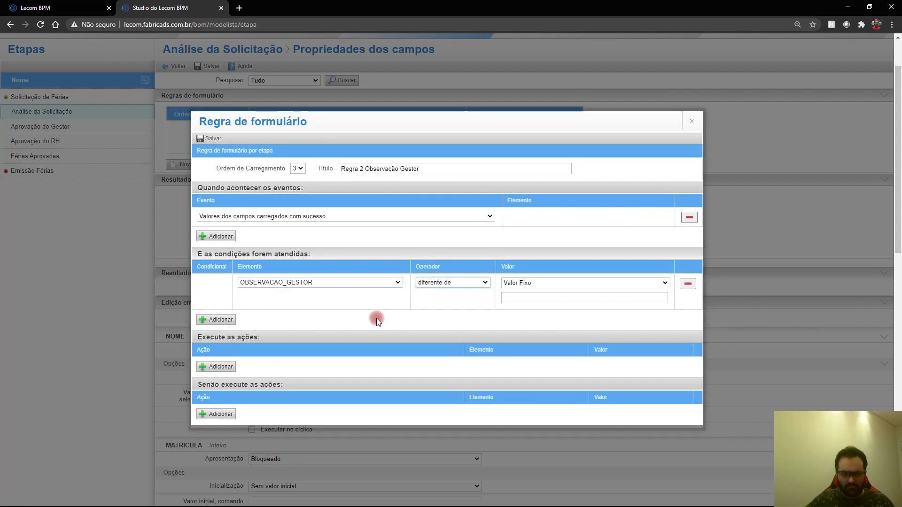
Step: Add a Tornar visível action for OBSERVACAO_GESTOR
{"action": "left_click", "coordinate": [223, 367]}
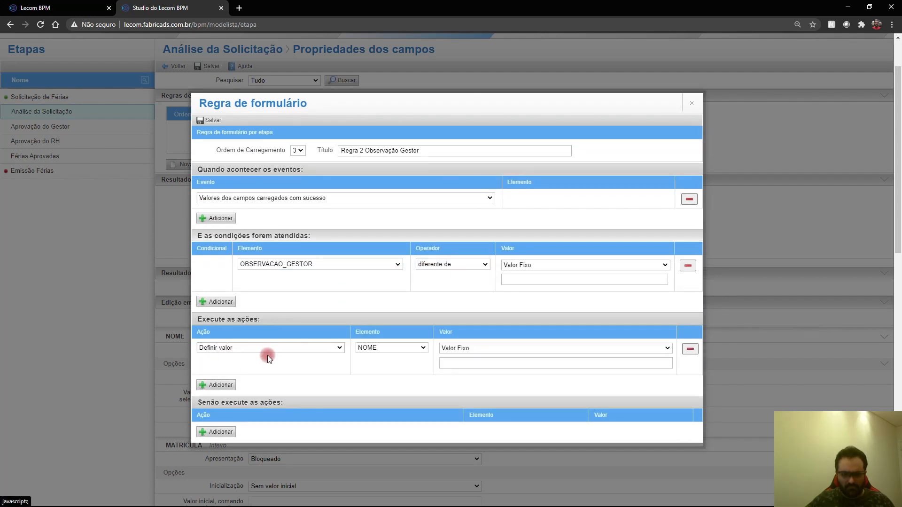
{"action": "left_click", "coordinate": [266, 356]}
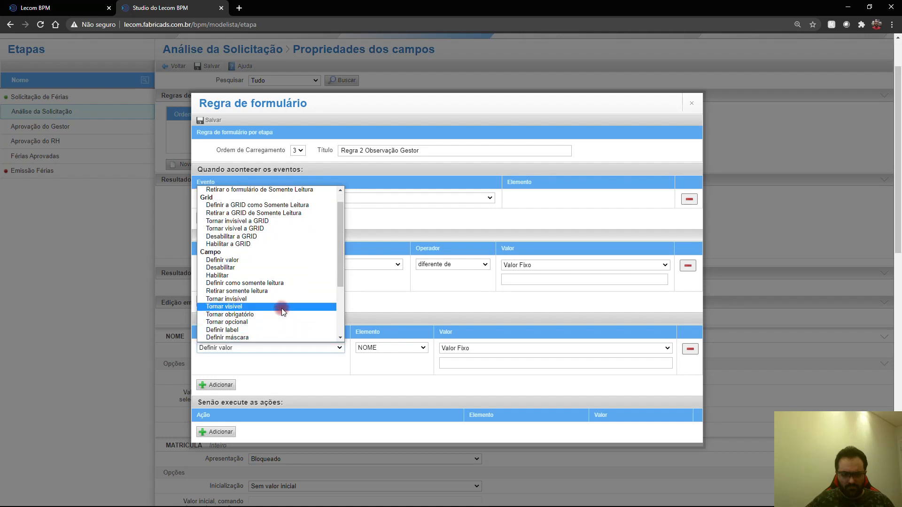
{"action": "left_click", "coordinate": [281, 307]}
{"action": "left_click", "coordinate": [472, 356]}
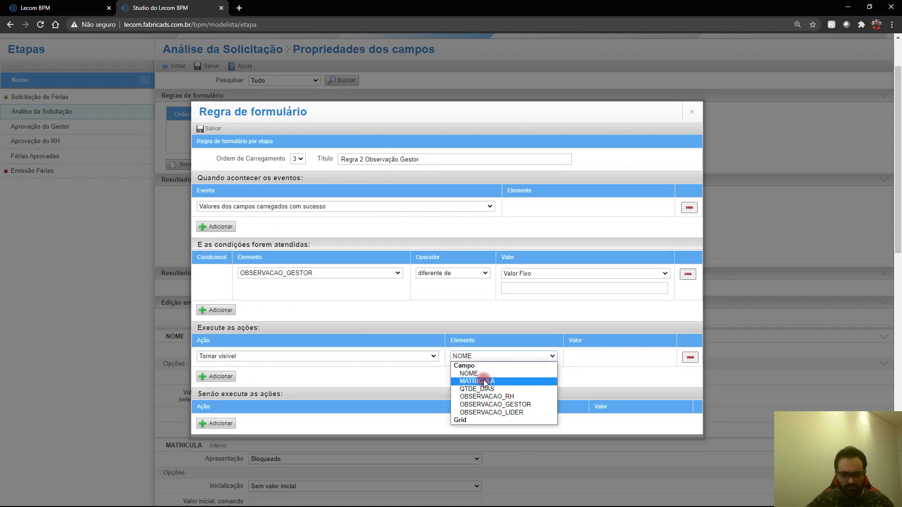
{"action": "left_click", "coordinate": [485, 401]}
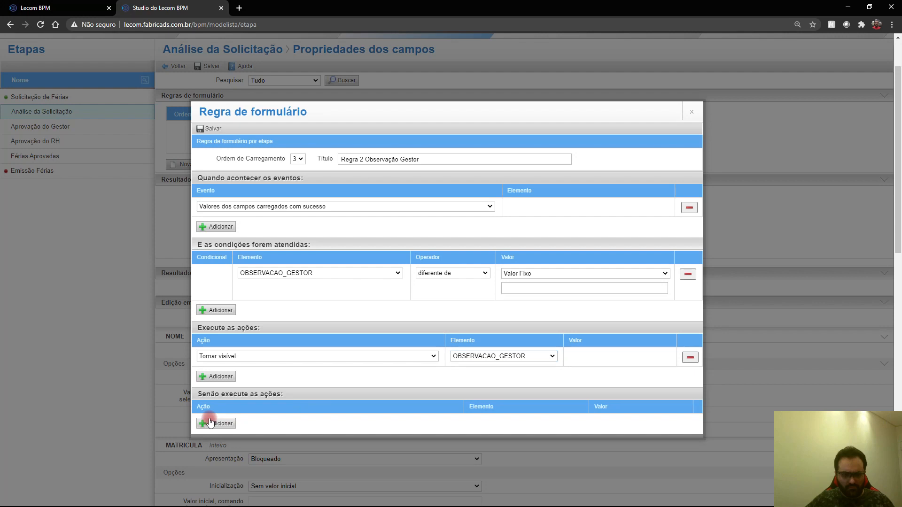
{"action": "scroll", "coordinate": [265, 403], "scroll_direction": "down", "scroll_amount": 4}
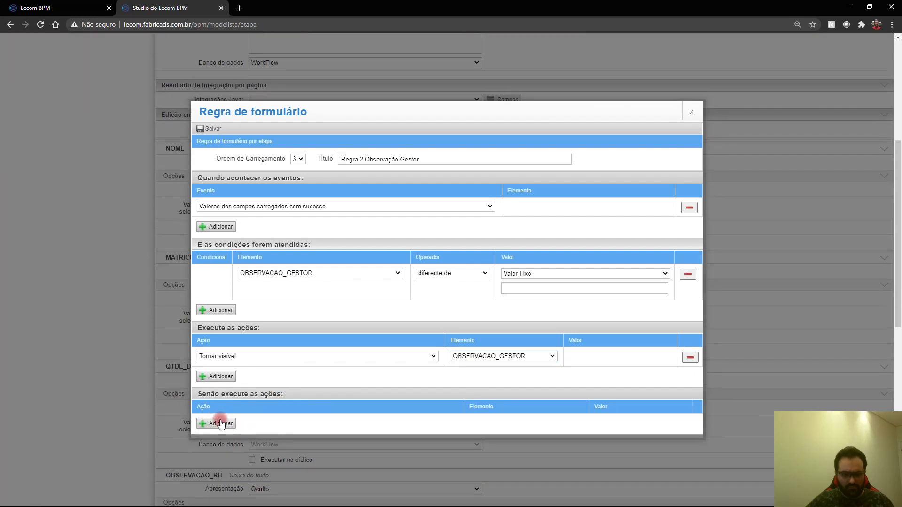
Step: Add a Senão action that makes OBSERVACAO_GESTOR invisible
{"action": "left_click", "coordinate": [222, 423]}
{"action": "left_click", "coordinate": [263, 407]}
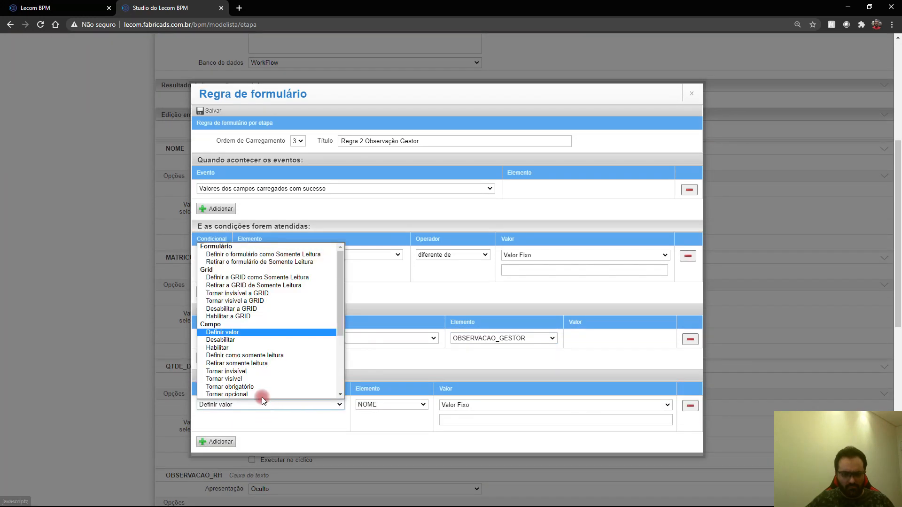
{"action": "left_click", "coordinate": [263, 371]}
{"action": "left_click", "coordinate": [455, 413]}
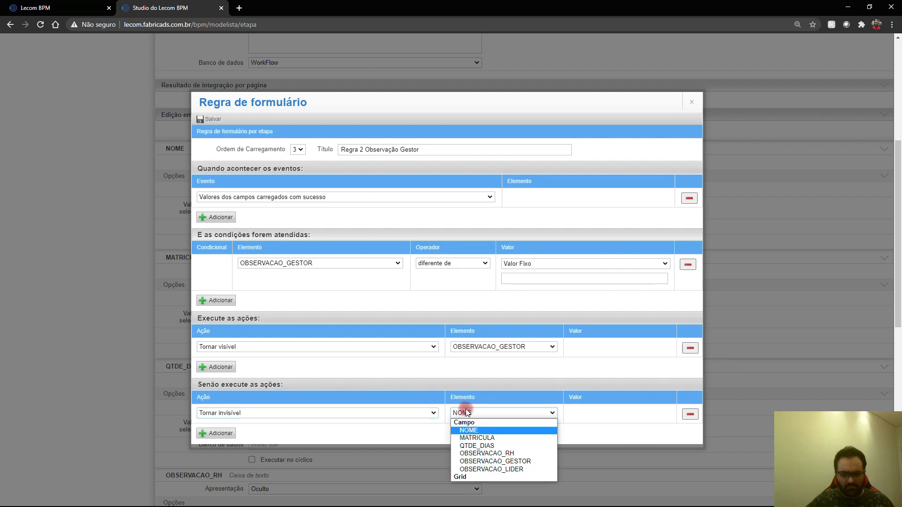
{"action": "left_click", "coordinate": [498, 458]}
Step: Save the Observação Gestor rule and close the rule editor
{"action": "left_click", "coordinate": [217, 124]}
{"action": "left_click", "coordinate": [692, 96]}
{"action": "scroll", "coordinate": [580, 256], "scroll_direction": "up", "scroll_amount": 6}
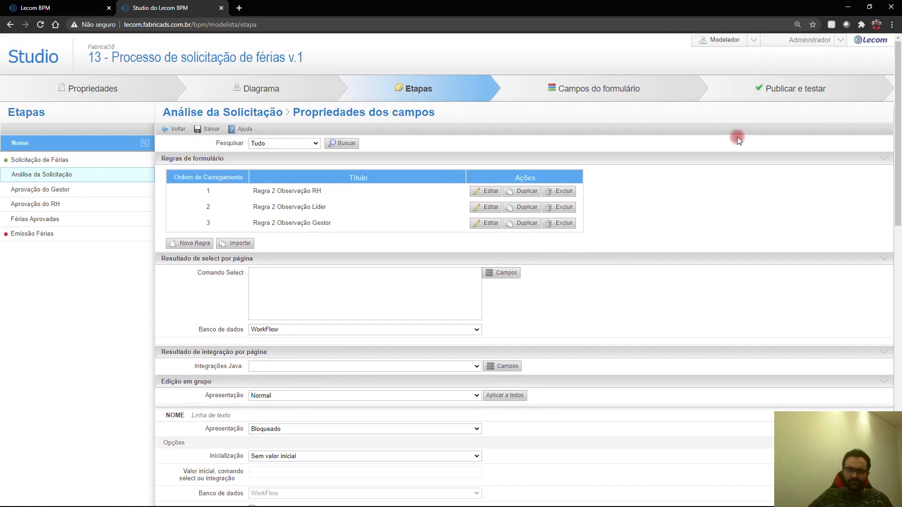
Step: Publish the vacation-request process from the Publicar e testar dialog
{"action": "left_click", "coordinate": [791, 91]}
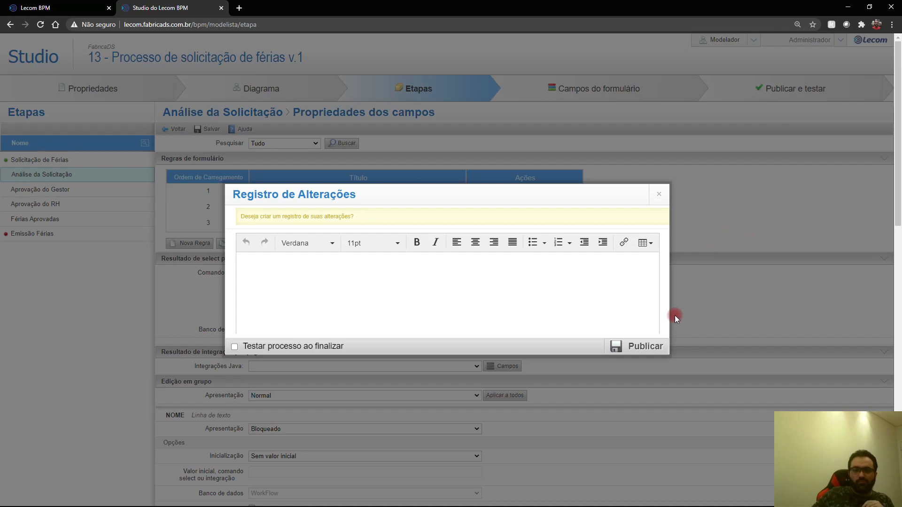
{"action": "left_click", "coordinate": [652, 348]}
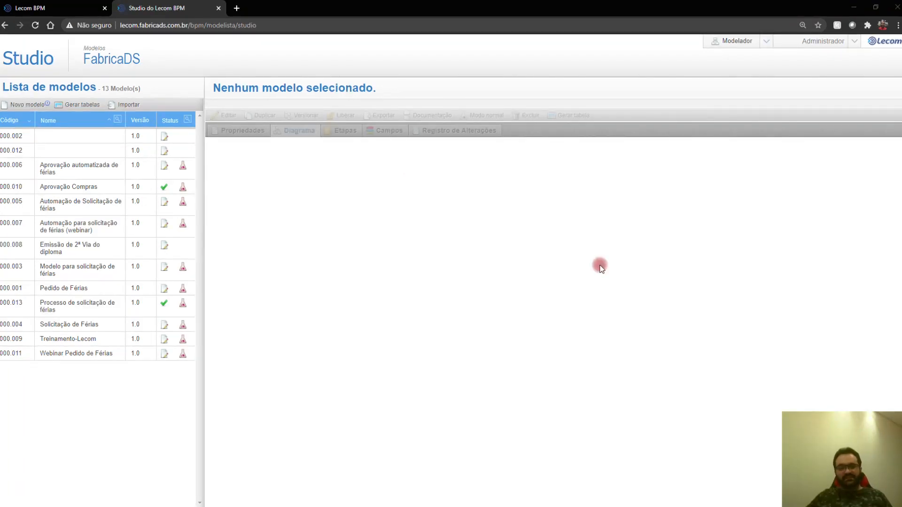
Step: In the Lecom BPM portal, start a new vacation request from the process list
{"action": "left_click", "coordinate": [51, 8]}
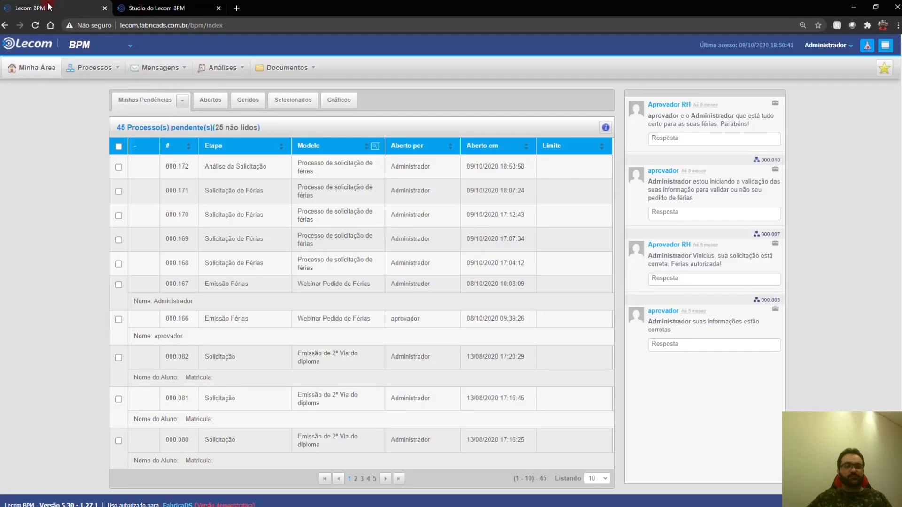
{"action": "mouse_move", "coordinate": [79, 70]}
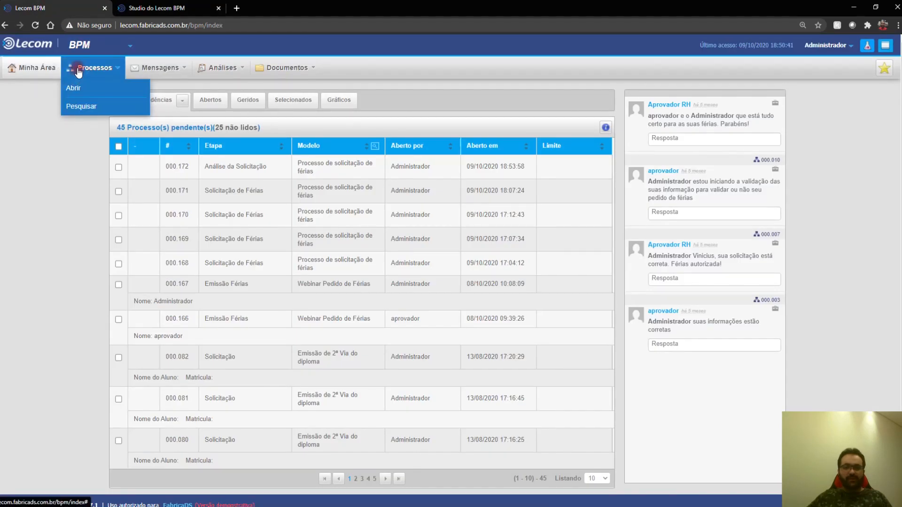
{"action": "left_click", "coordinate": [75, 88]}
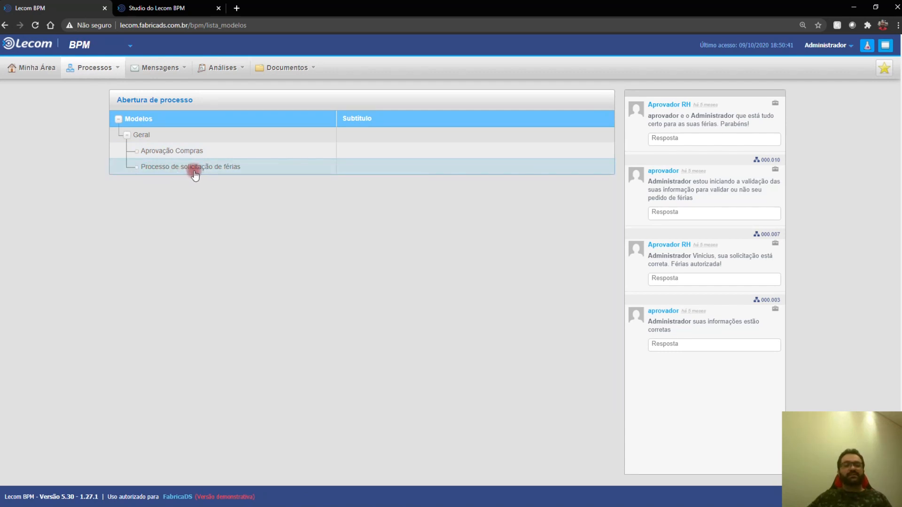
{"action": "left_click", "coordinate": [226, 172]}
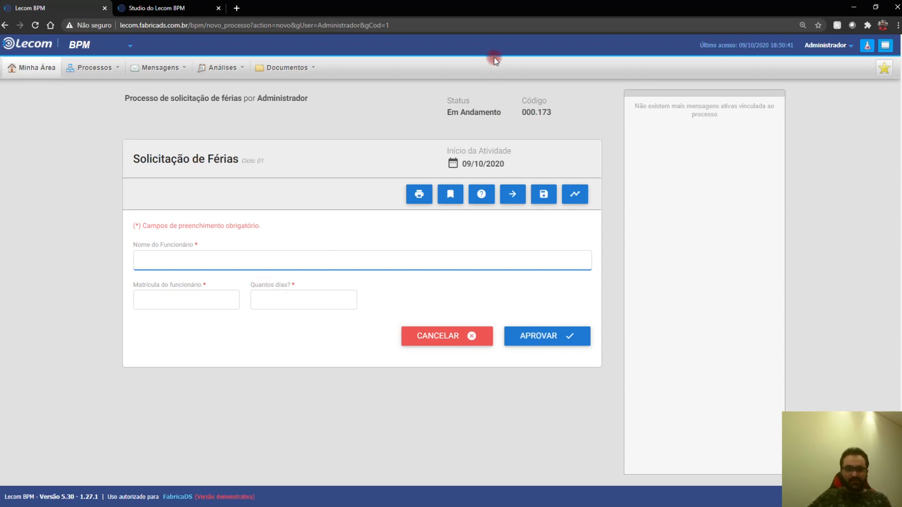
Step: Switch the session to act as the Funcionario user, searching 'funciona'
{"action": "left_click", "coordinate": [823, 53]}
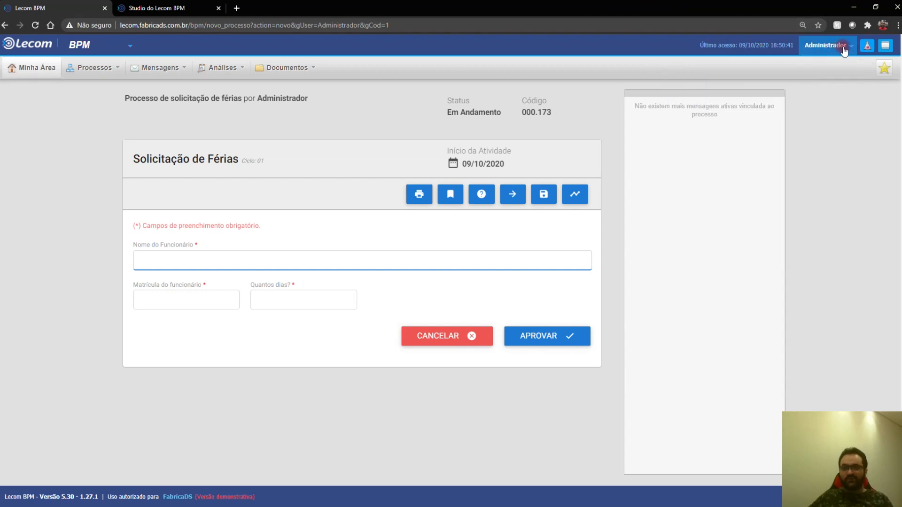
{"action": "left_click", "coordinate": [825, 43]}
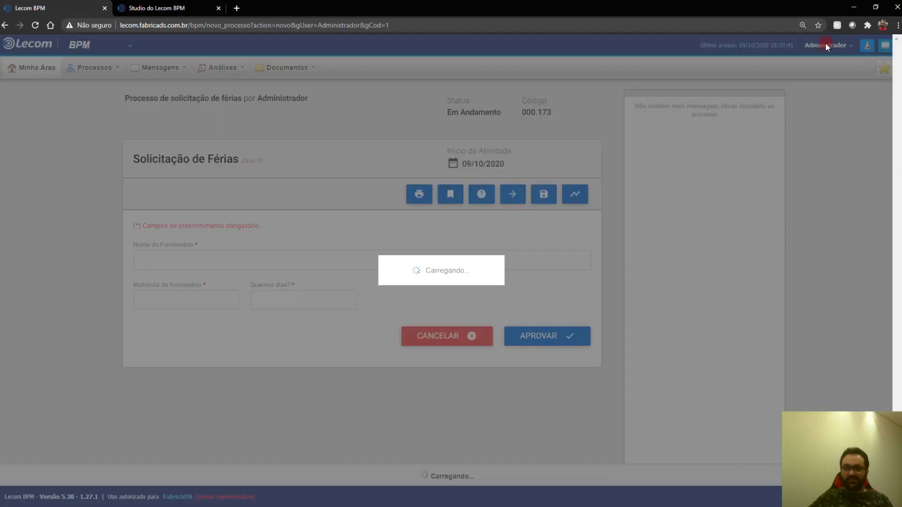
{"action": "type", "text": "funciona"}
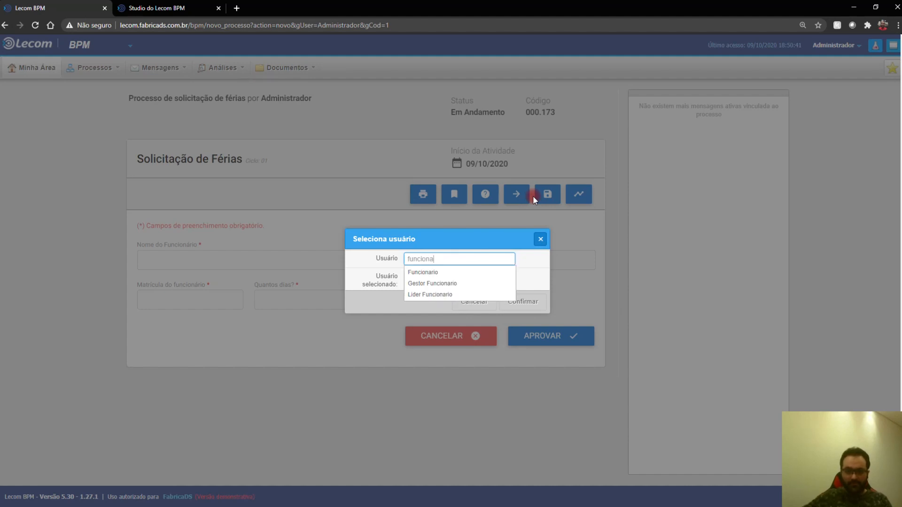
{"action": "left_click", "coordinate": [426, 273]}
{"action": "left_click", "coordinate": [523, 302]}
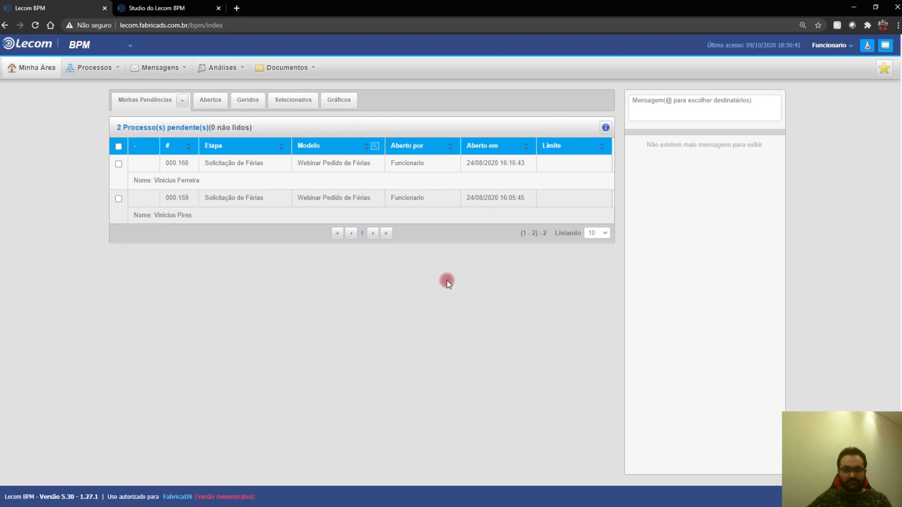
Step: Start a new Processo de solicitação de férias from the Processos list
{"action": "left_click", "coordinate": [92, 67]}
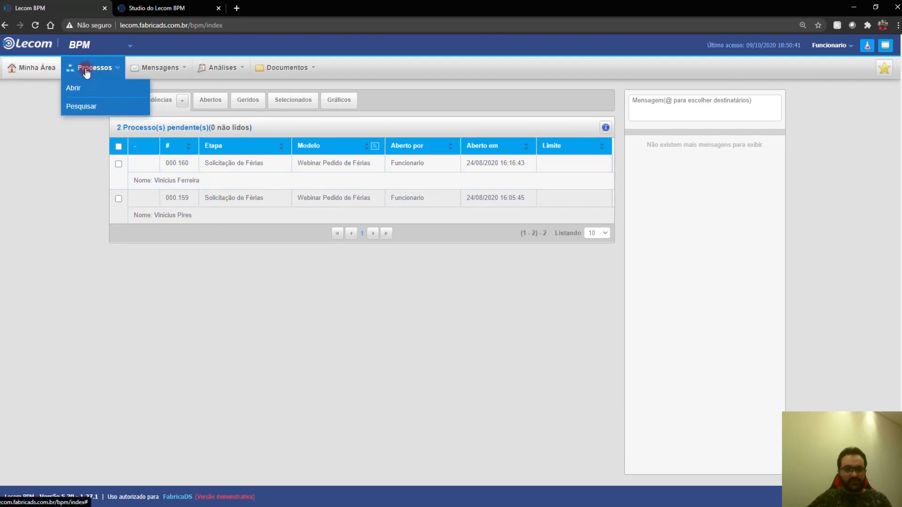
{"action": "left_click", "coordinate": [78, 90]}
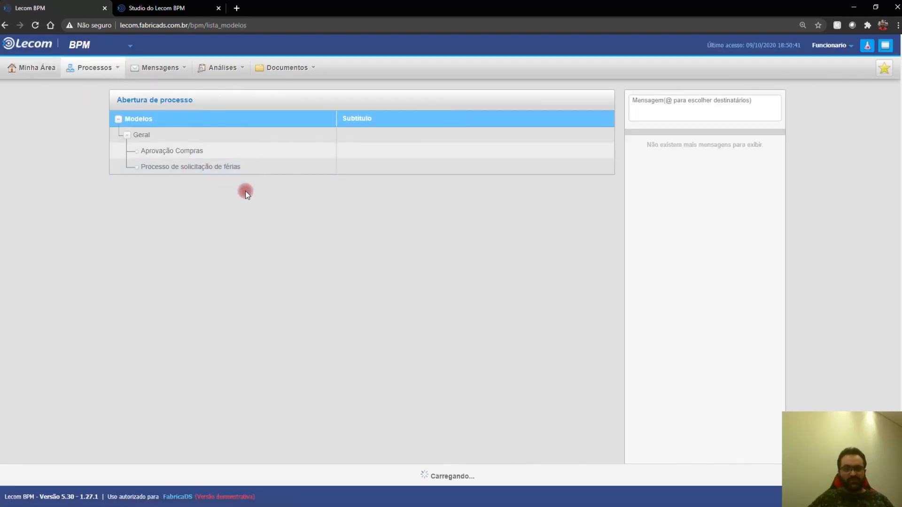
{"action": "left_click", "coordinate": [192, 168]}
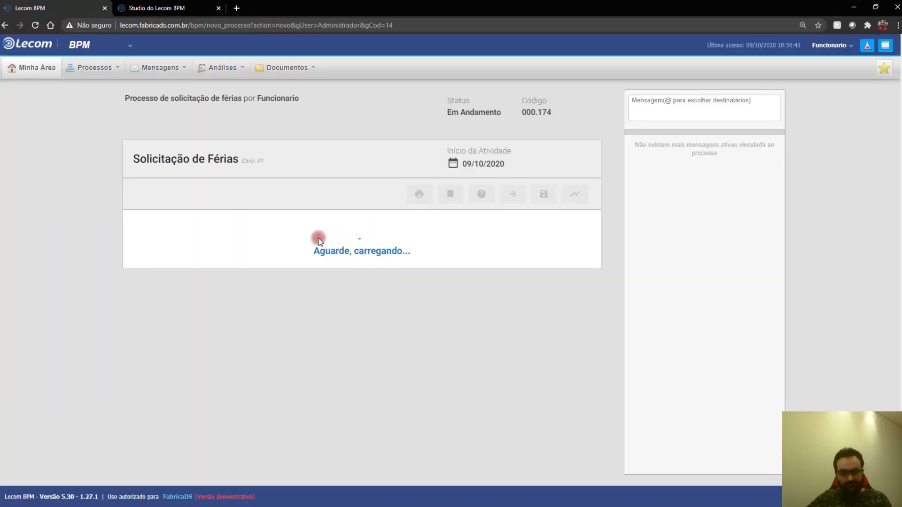
Step: Fill in the employee's name and registration number, request 10 days, and submit with APROVAR
{"action": "left_click", "coordinate": [282, 259]}
{"action": "type", "text": "Vini"}
{"action": "key", "text": "Down"}
{"action": "key", "text": "Tab"}
{"action": "type", "text": "12345"}
{"action": "key", "text": "Tab"}
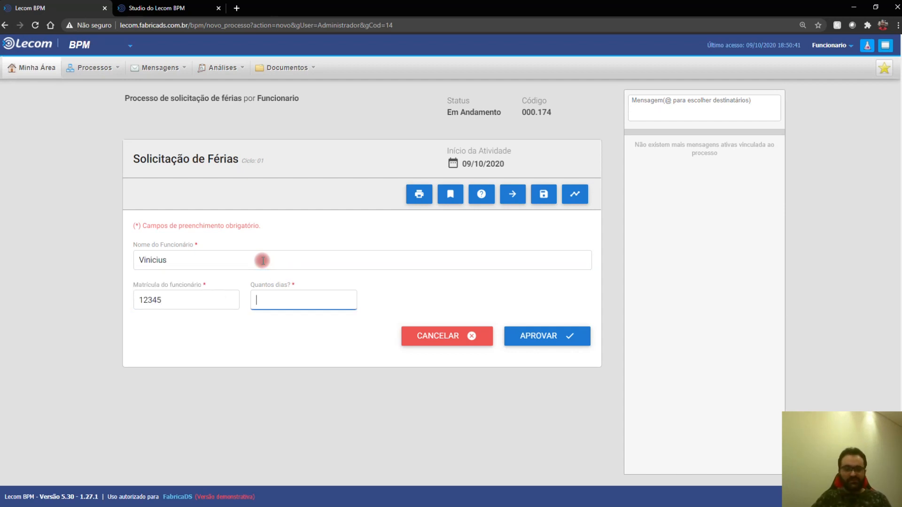
{"action": "type", "text": "10"}
{"action": "left_click", "coordinate": [567, 336]}
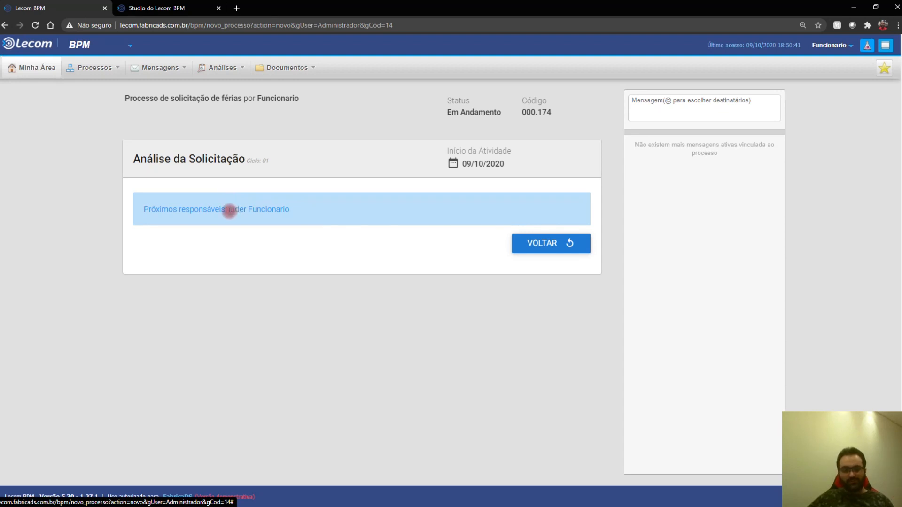
{"action": "left_click_drag", "start_coordinate": [229, 210], "coordinate": [348, 213]}
Step: Act as Lider Funcionario, open request 000.174 and approve its analysis
{"action": "left_click", "coordinate": [829, 45]}
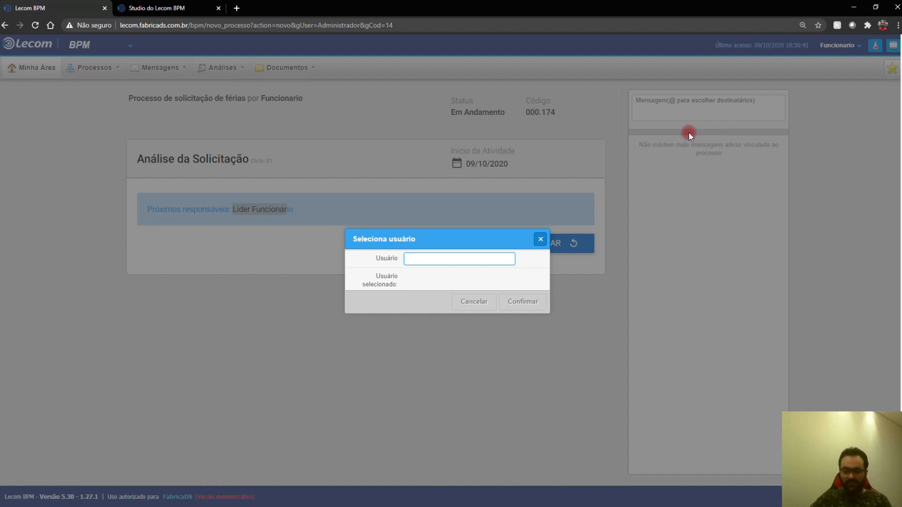
{"action": "type", "text": "lider"}
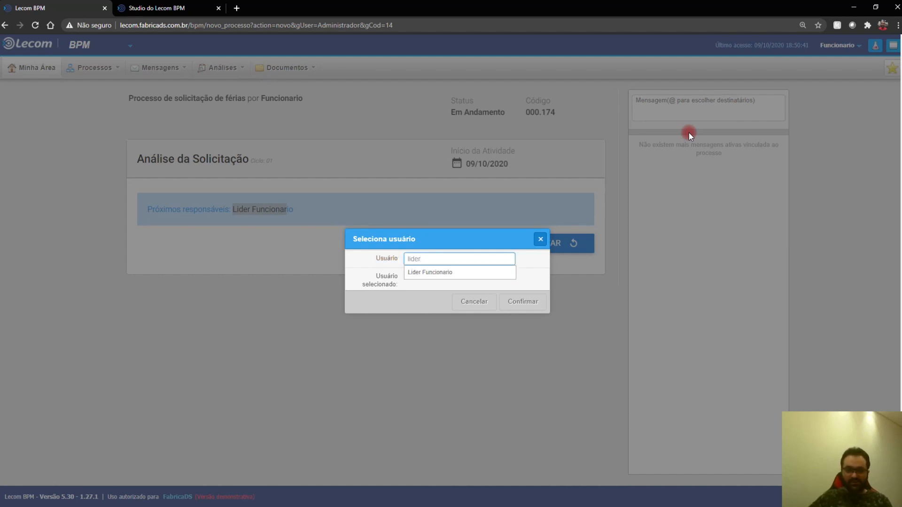
{"action": "left_click", "coordinate": [453, 276]}
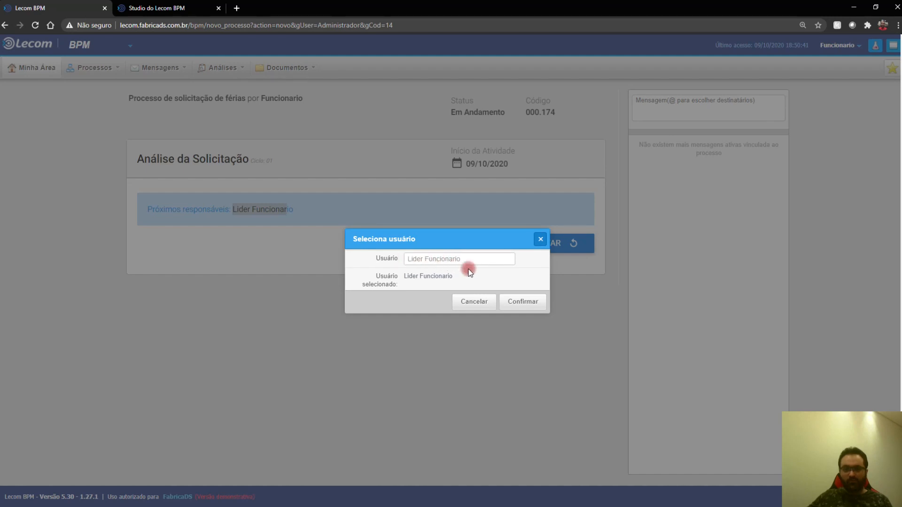
{"action": "left_click", "coordinate": [523, 303]}
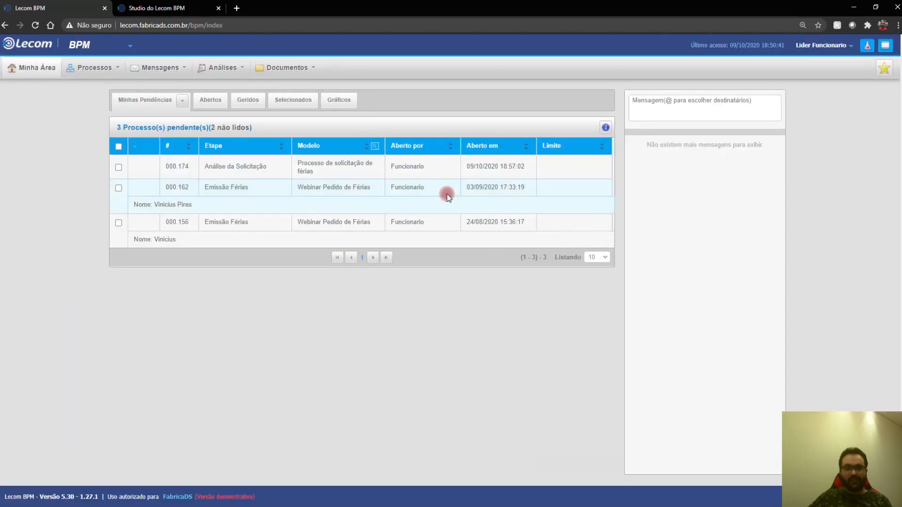
{"action": "left_click", "coordinate": [241, 170]}
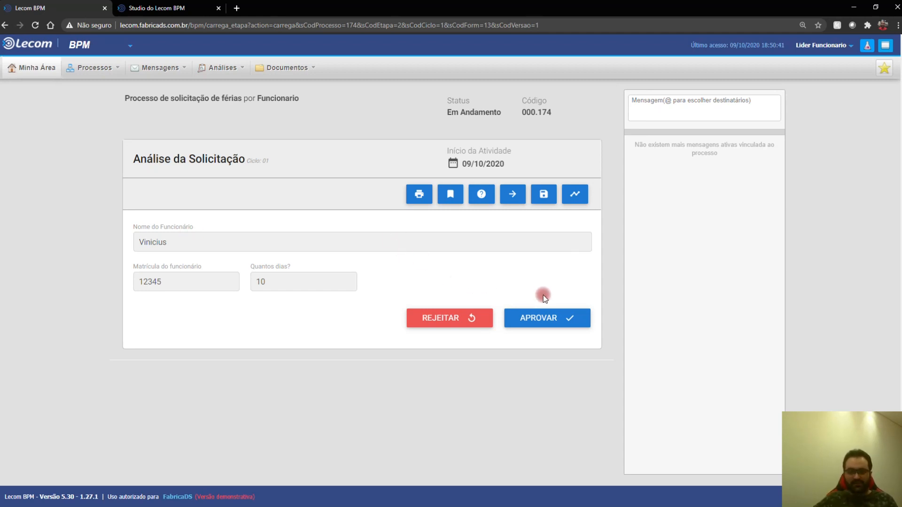
{"action": "left_click", "coordinate": [542, 318]}
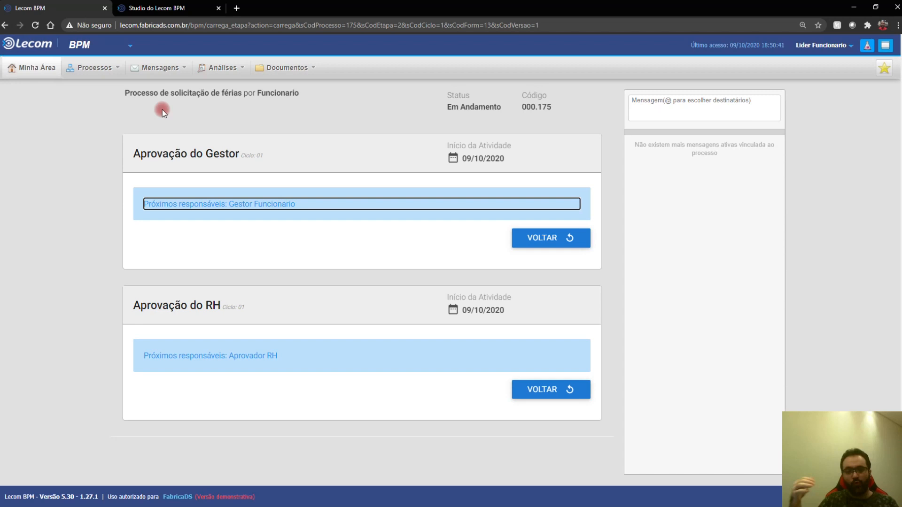
Step: Act as Gestor Funcionario and approve request 000.175 as the manager
{"action": "left_click", "coordinate": [162, 109]}
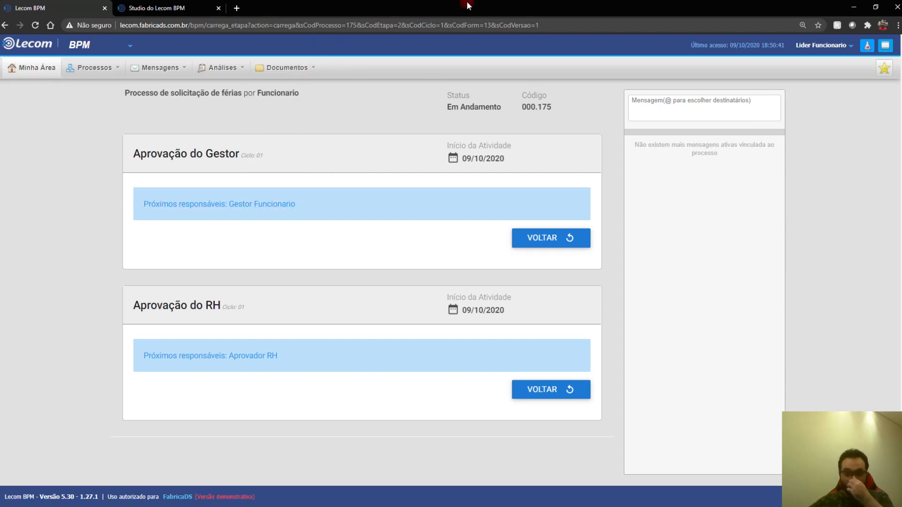
{"action": "left_click", "coordinate": [812, 45]}
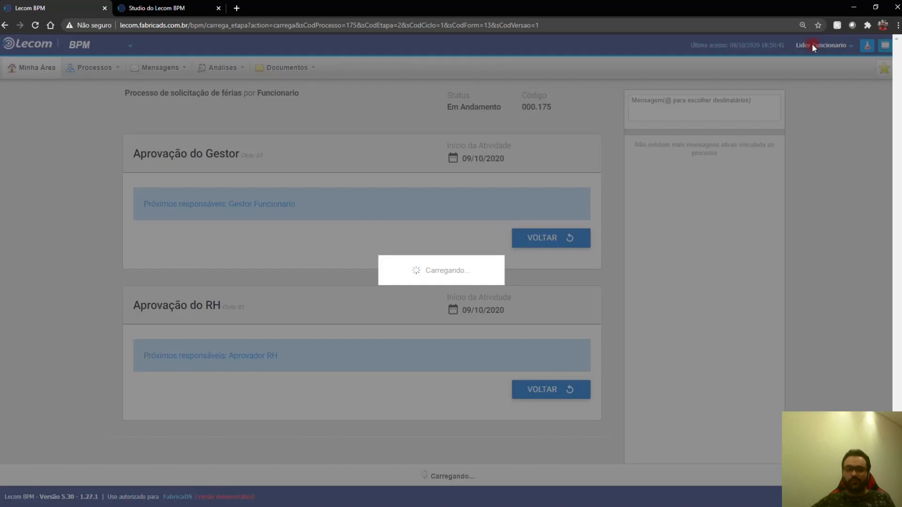
{"action": "type", "text": "gest"}
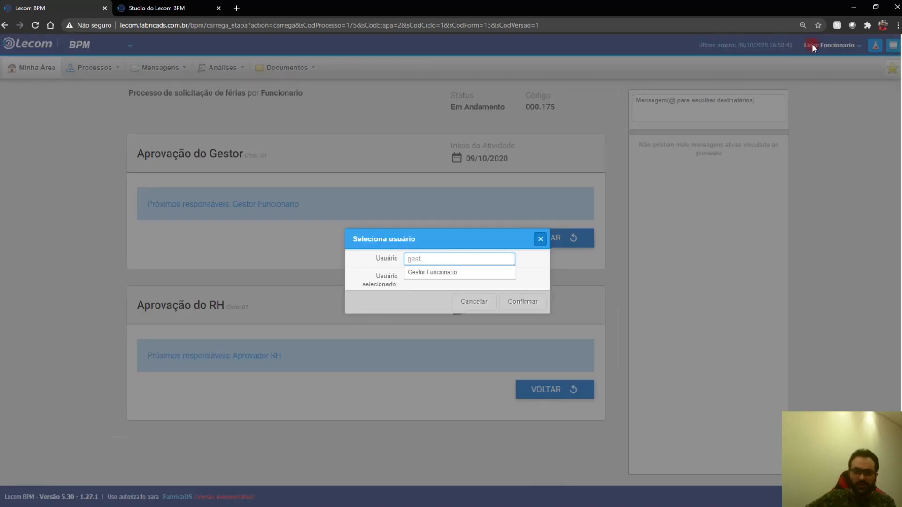
{"action": "left_click", "coordinate": [493, 277]}
{"action": "left_click", "coordinate": [517, 297]}
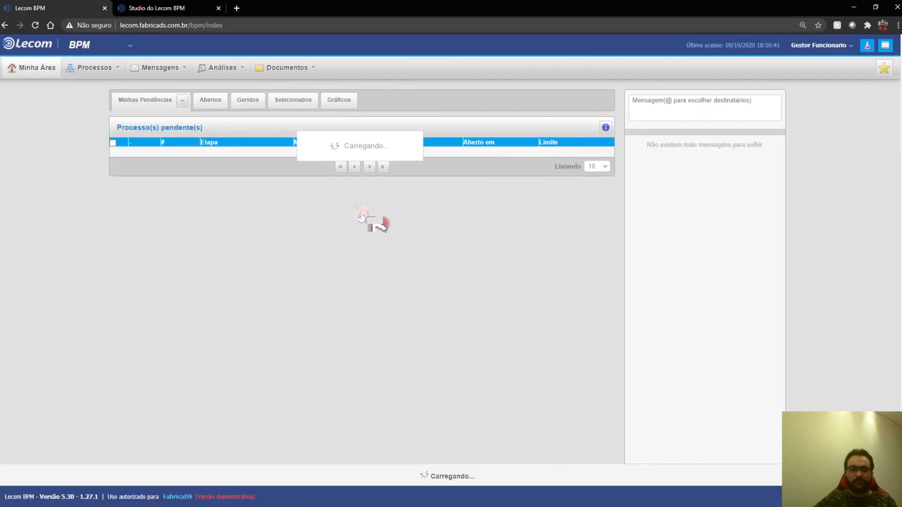
{"action": "left_click", "coordinate": [246, 166]}
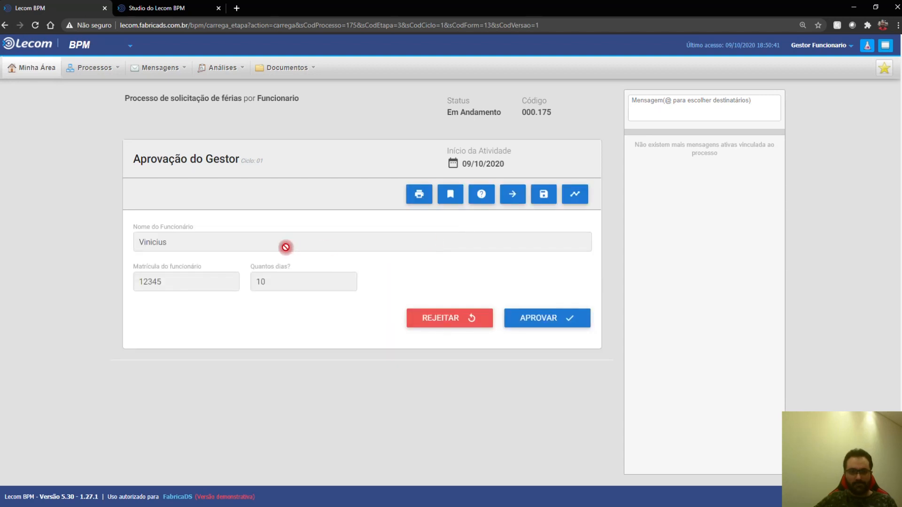
{"action": "left_click", "coordinate": [521, 314]}
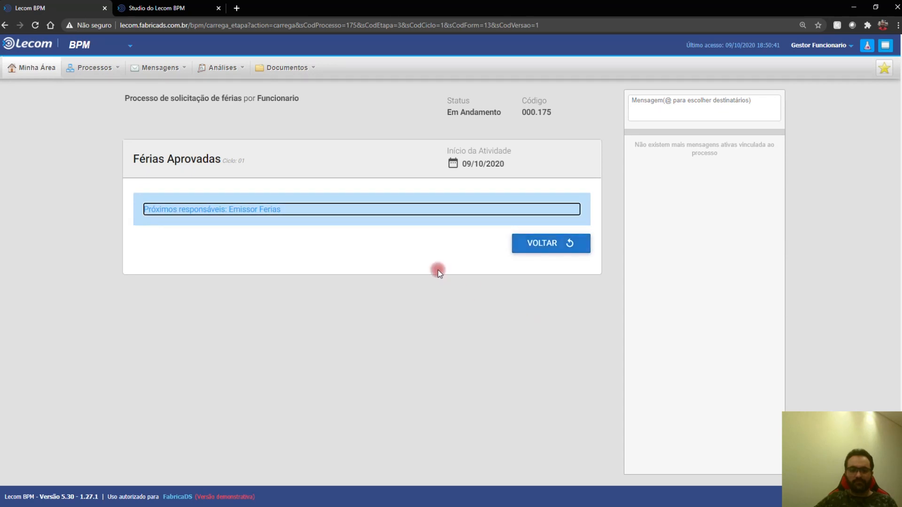
Step: Act as Aprovador RH and give HR approval to request 000.175
{"action": "left_click", "coordinate": [840, 45]}
{"action": "type", "text": "aprovador"}
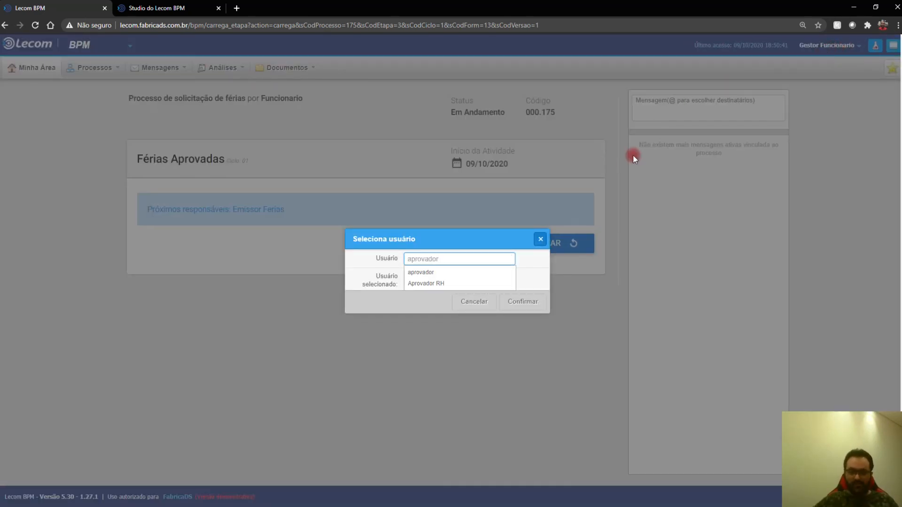
{"action": "left_click", "coordinate": [489, 286]}
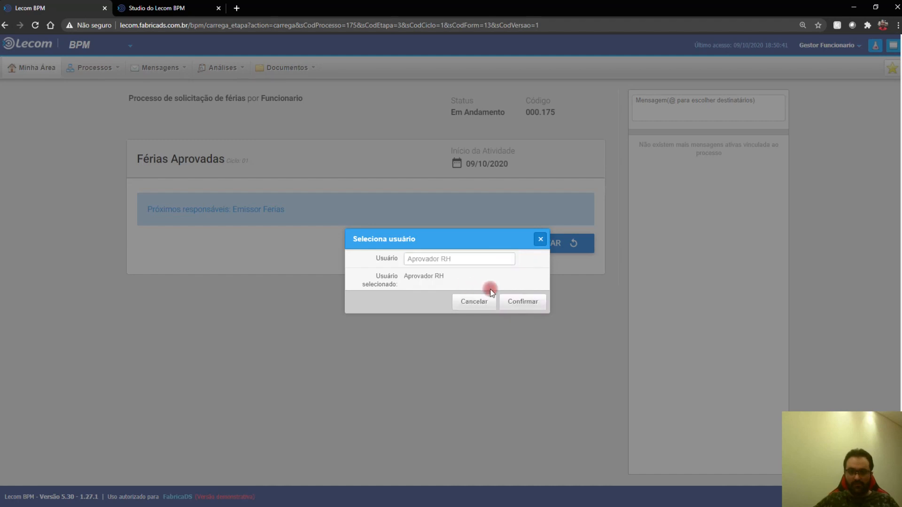
{"action": "left_click", "coordinate": [519, 301]}
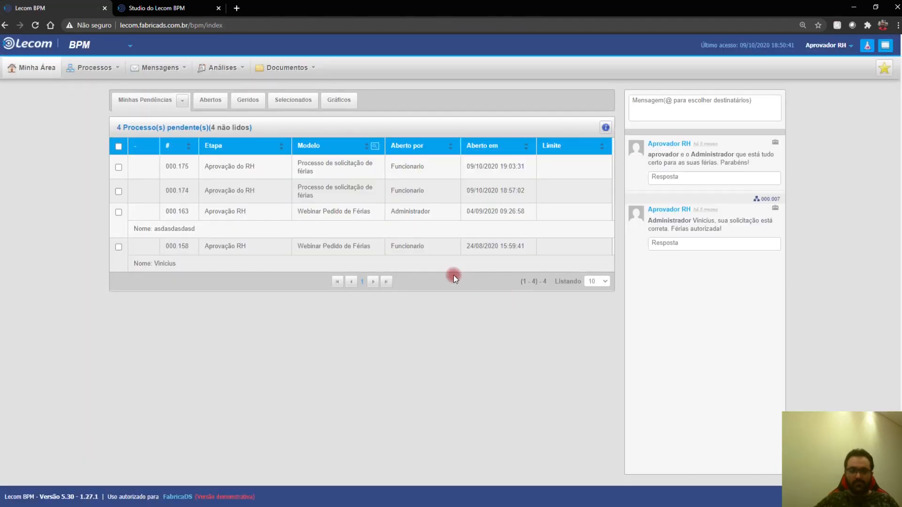
{"action": "left_click", "coordinate": [280, 176]}
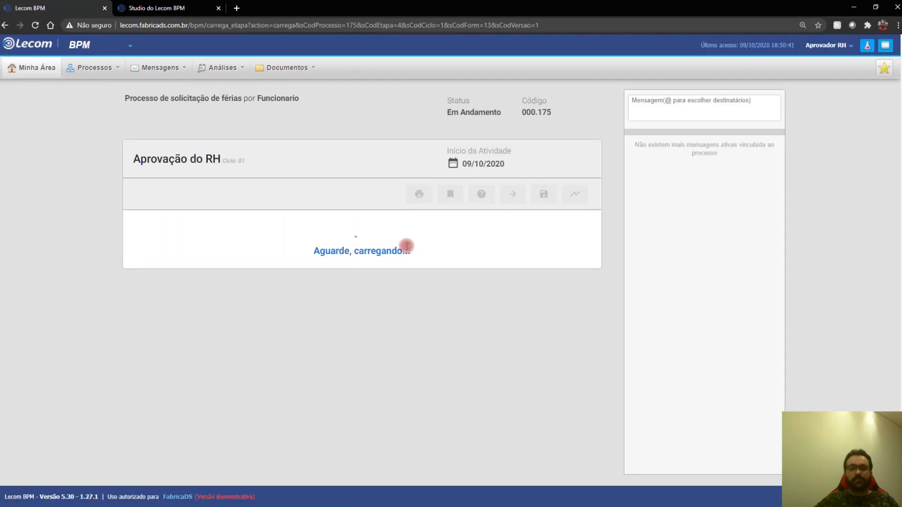
{"action": "left_click", "coordinate": [525, 312]}
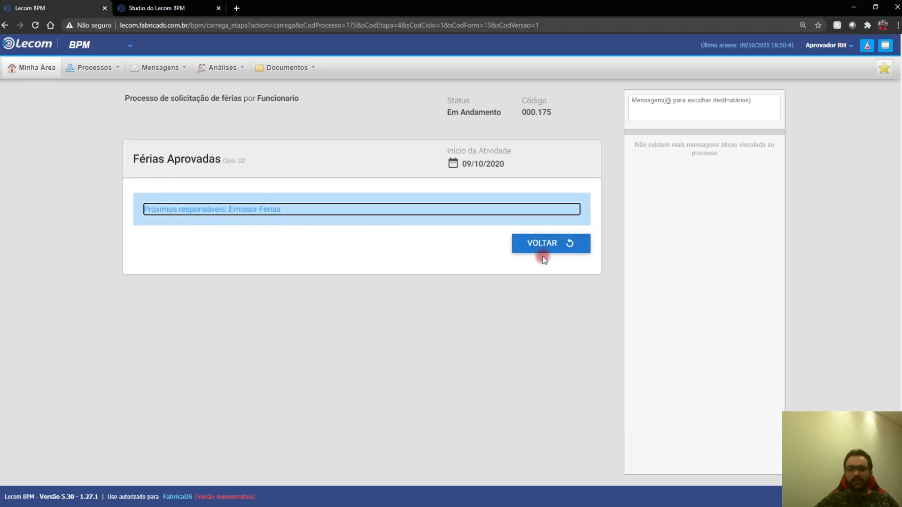
Step: Switch the session to act as Emissor Ferias
{"action": "left_click", "coordinate": [834, 46]}
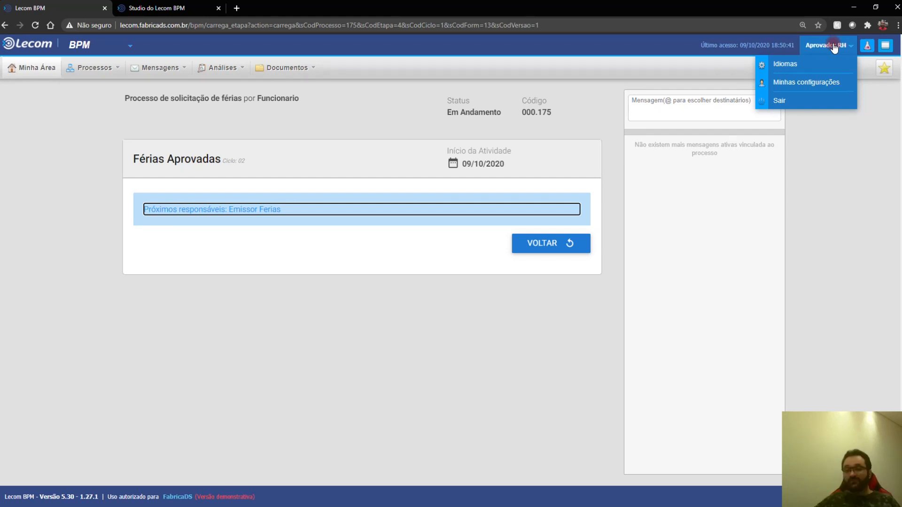
{"action": "left_click", "coordinate": [820, 49]}
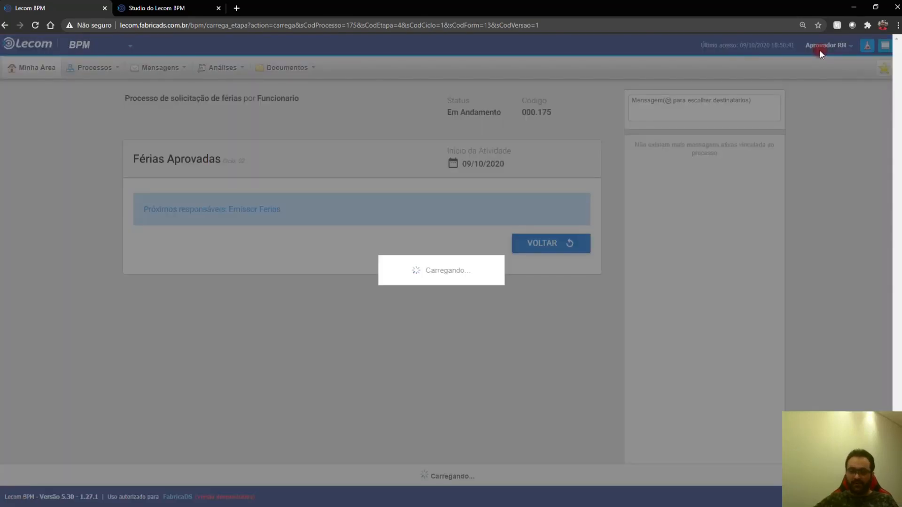
{"action": "type", "text": "emlss"}
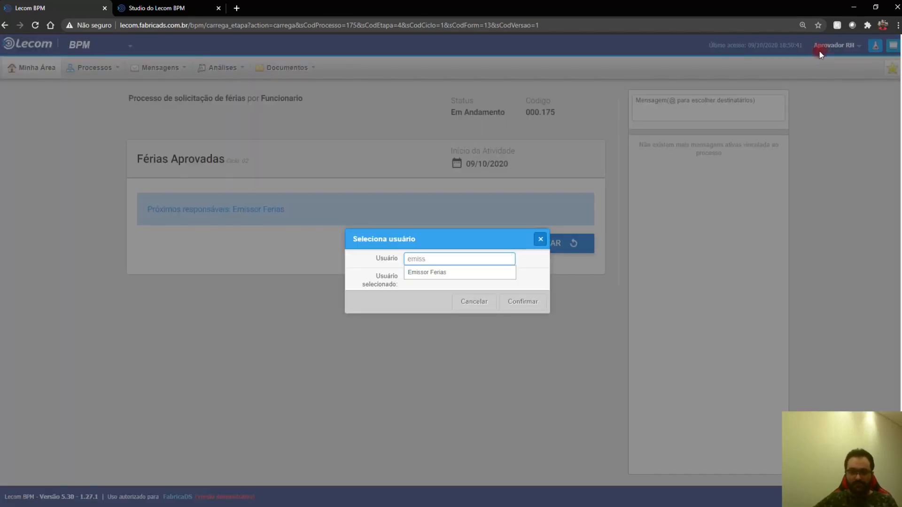
{"action": "left_click", "coordinate": [480, 273]}
{"action": "left_click", "coordinate": [528, 302]}
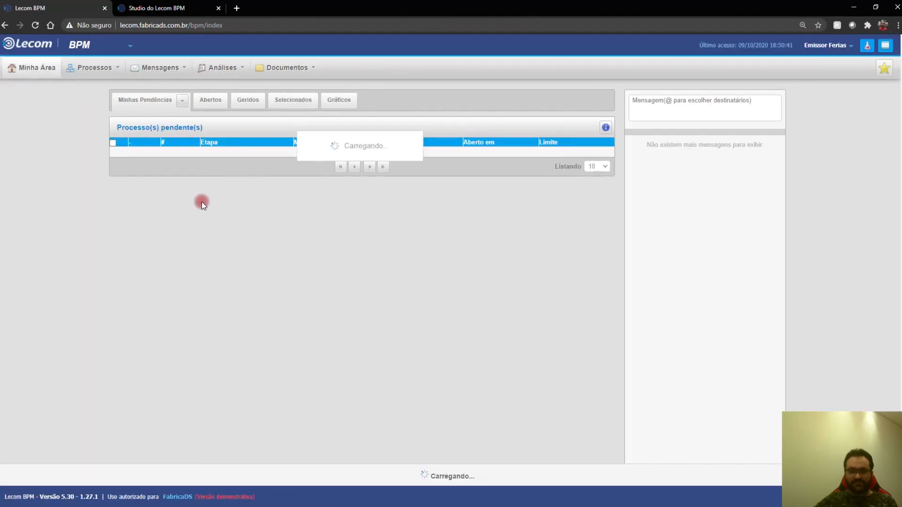
Step: Approve request 000.175 as Emissor Ferias, then switch the session to Lider Funcionario
{"action": "left_click", "coordinate": [247, 169]}
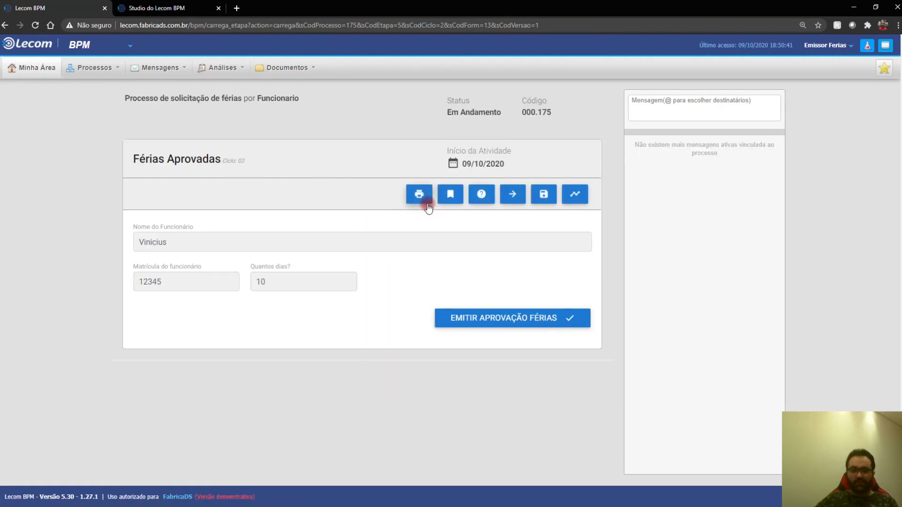
{"action": "left_click", "coordinate": [509, 318]}
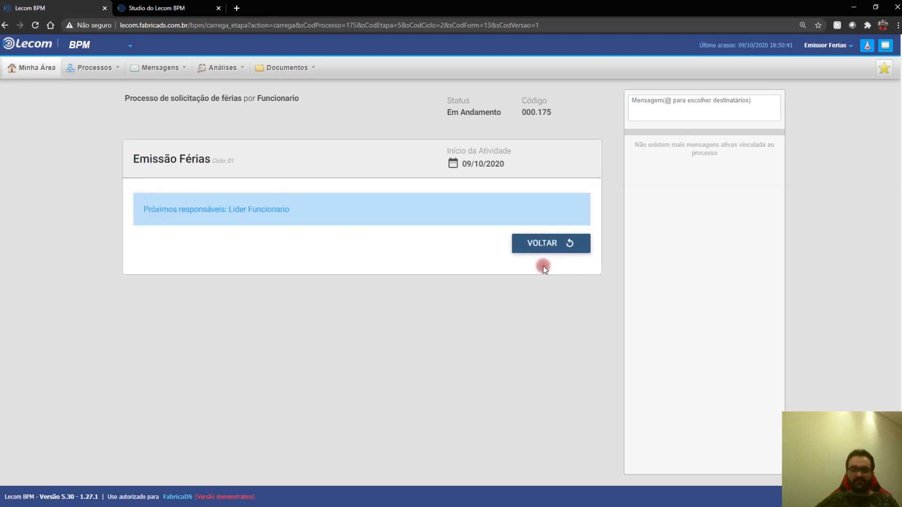
{"action": "left_click", "coordinate": [804, 51]}
{"action": "left_click", "coordinate": [821, 49]}
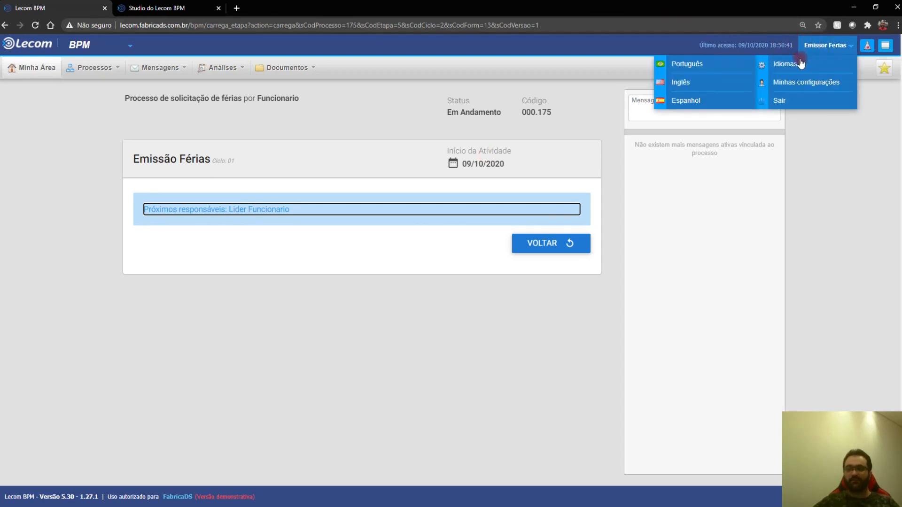
{"action": "left_click", "coordinate": [820, 46]}
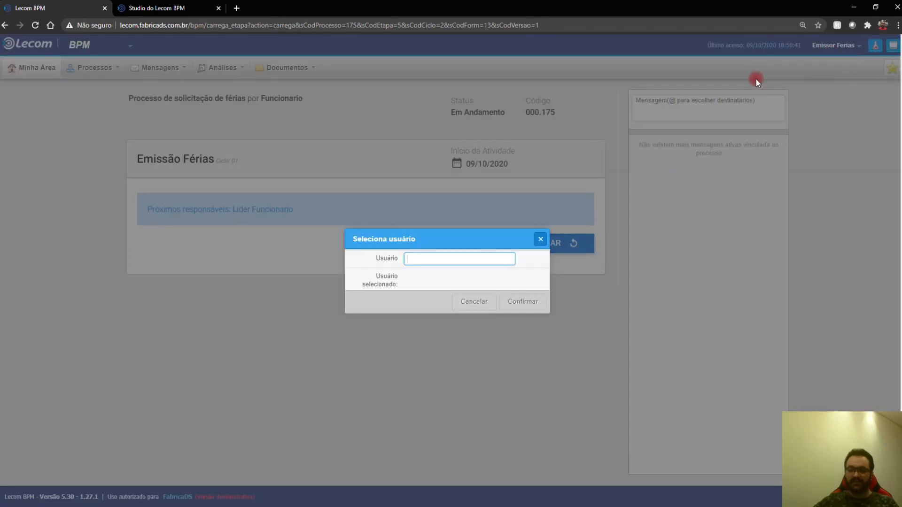
{"action": "type", "text": "lider"}
{"action": "left_click", "coordinate": [458, 273]}
{"action": "left_click", "coordinate": [514, 302]}
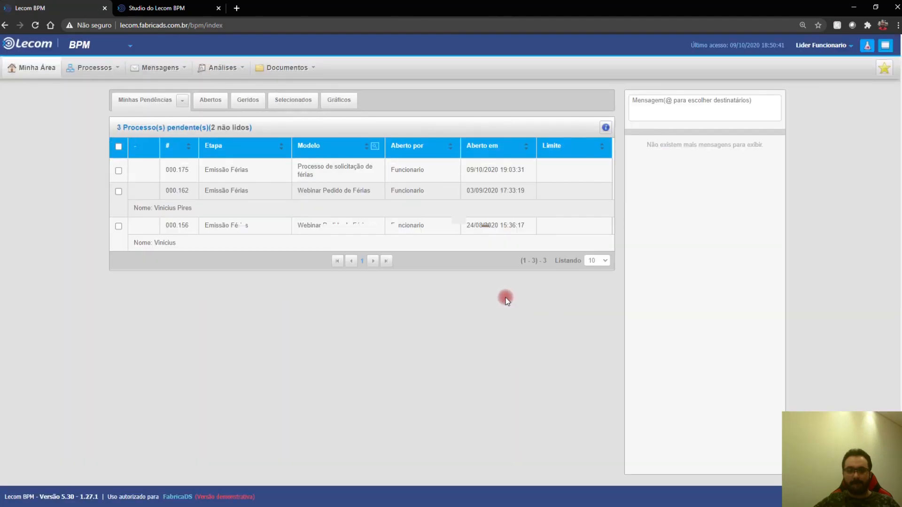
Step: Open request 000.175, review its live flow's Listagem and Mensagens tabs, then close the status window
{"action": "left_click", "coordinate": [231, 169]}
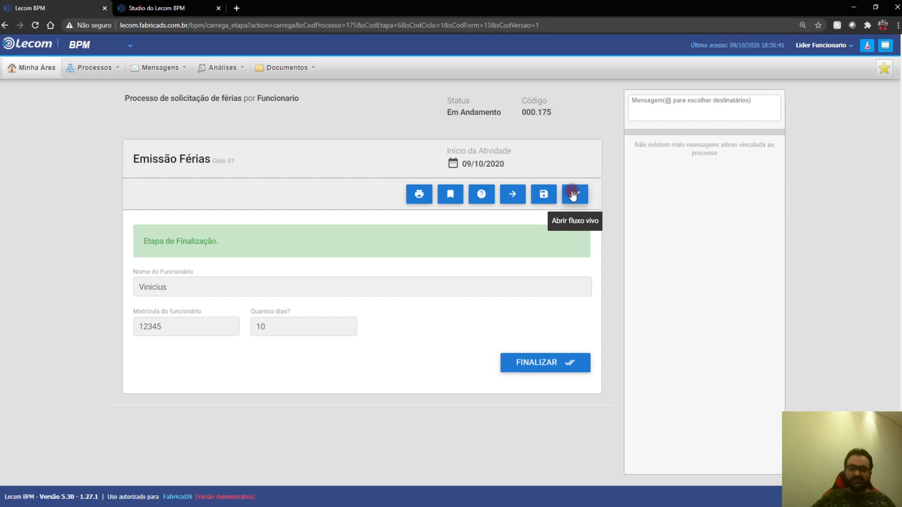
{"action": "left_click", "coordinate": [573, 194]}
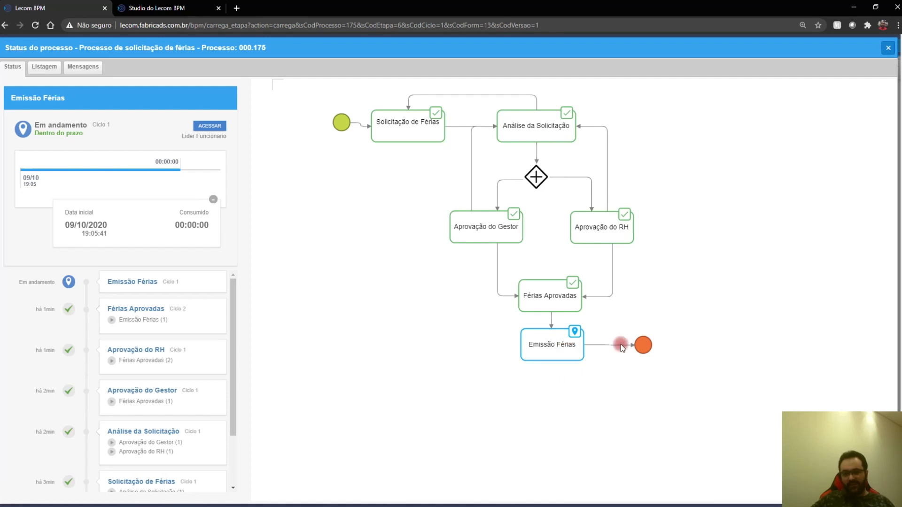
{"action": "left_click", "coordinate": [44, 66]}
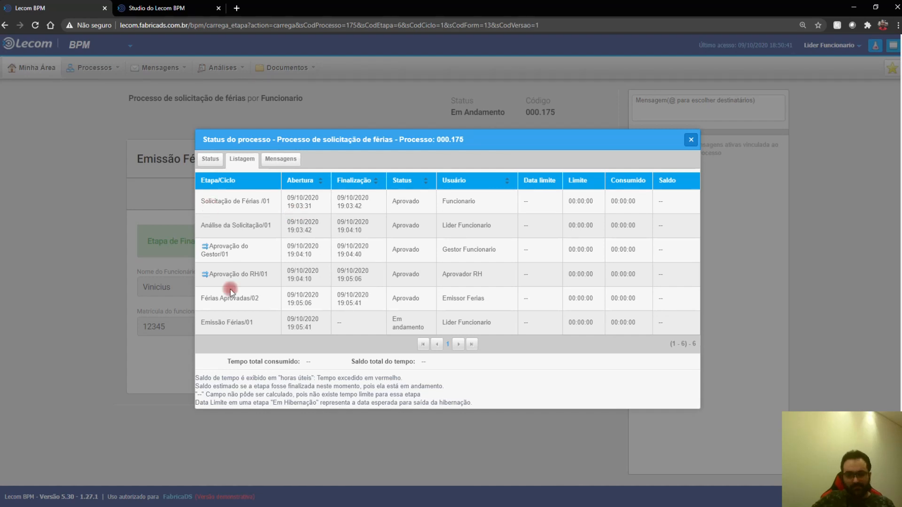
{"action": "left_click", "coordinate": [282, 158]}
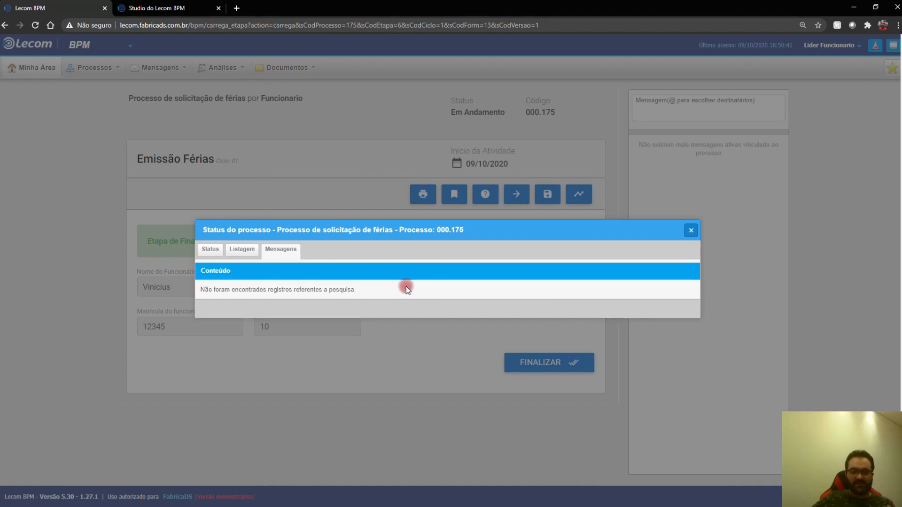
{"action": "left_click", "coordinate": [691, 230]}
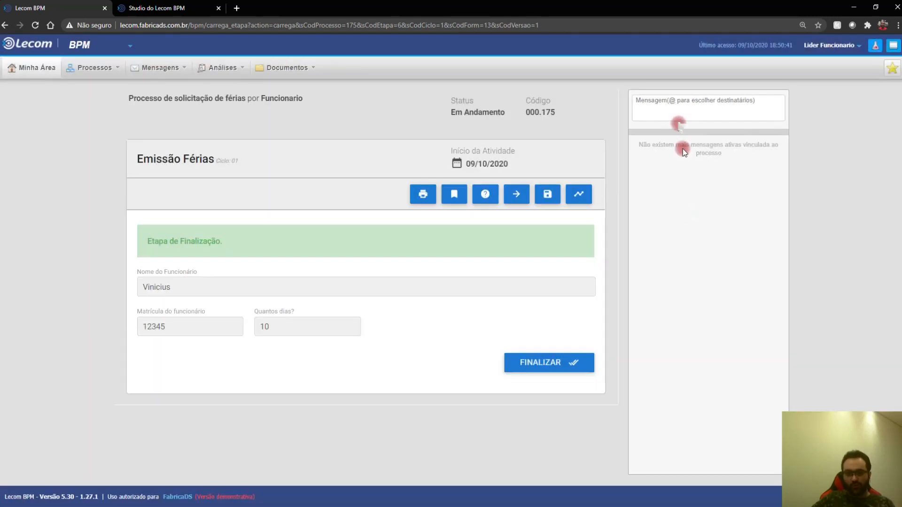
Step: Type @ in the message box to see recipients, then finalize request 000.175 with FINALIZAR
{"action": "left_click", "coordinate": [670, 108]}
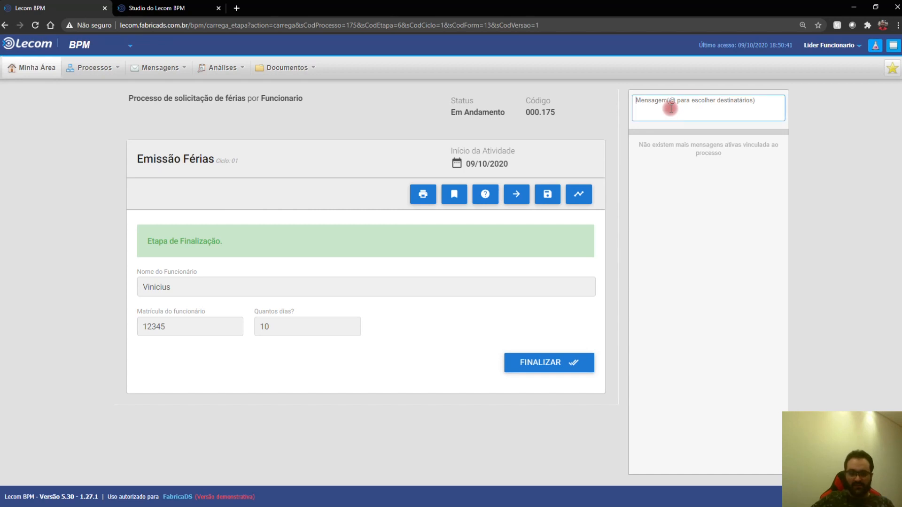
{"action": "type", "text": "@"}
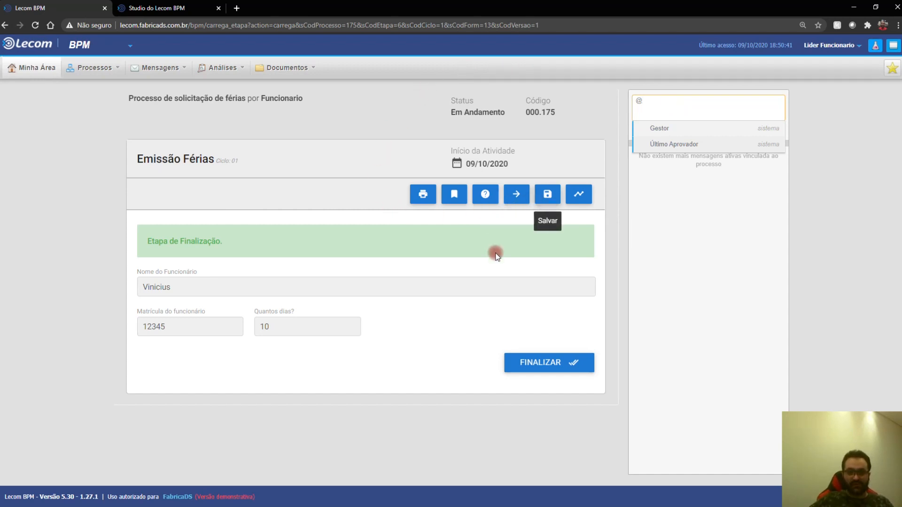
{"action": "left_click", "coordinate": [542, 358]}
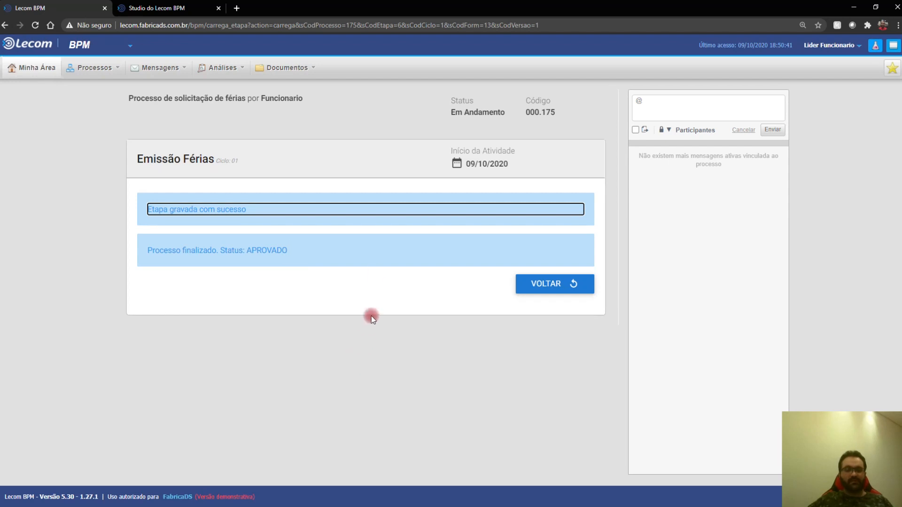
{"action": "left_click", "coordinate": [288, 69]}
Step: Open the Busca por Documento search page from the Documentos menu
{"action": "mouse_move", "coordinate": [290, 85]}
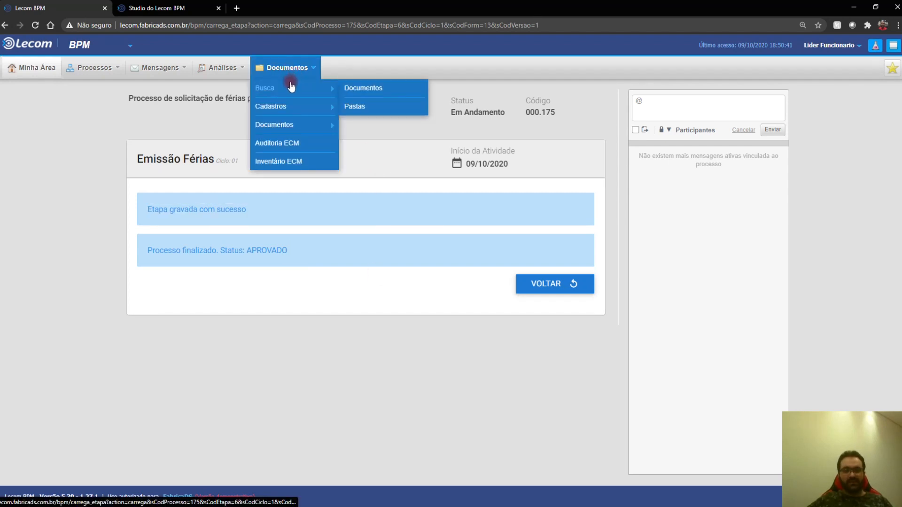
{"action": "left_click", "coordinate": [369, 91]}
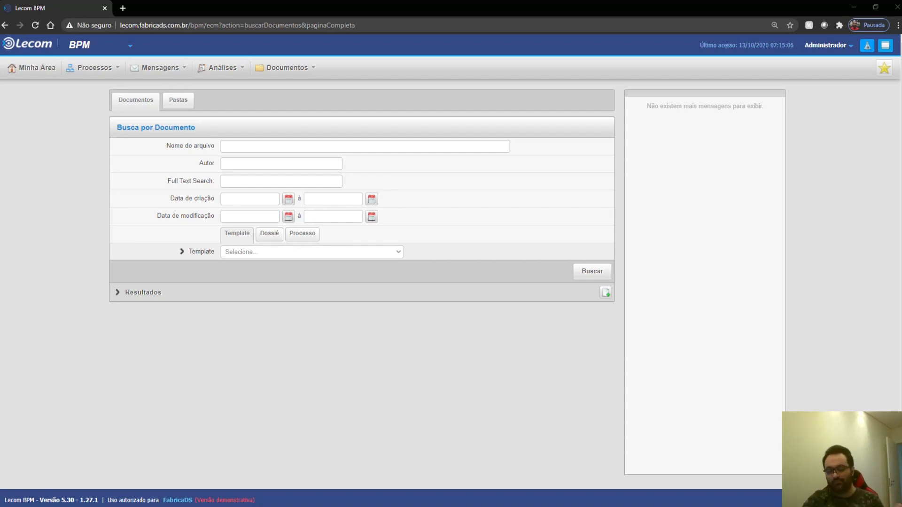
Step: Scroll the document search page and show the BPM module list: Studio, Admin, Login
{"action": "scroll", "coordinate": [805, 409], "scroll_direction": "down", "scroll_amount": 1}
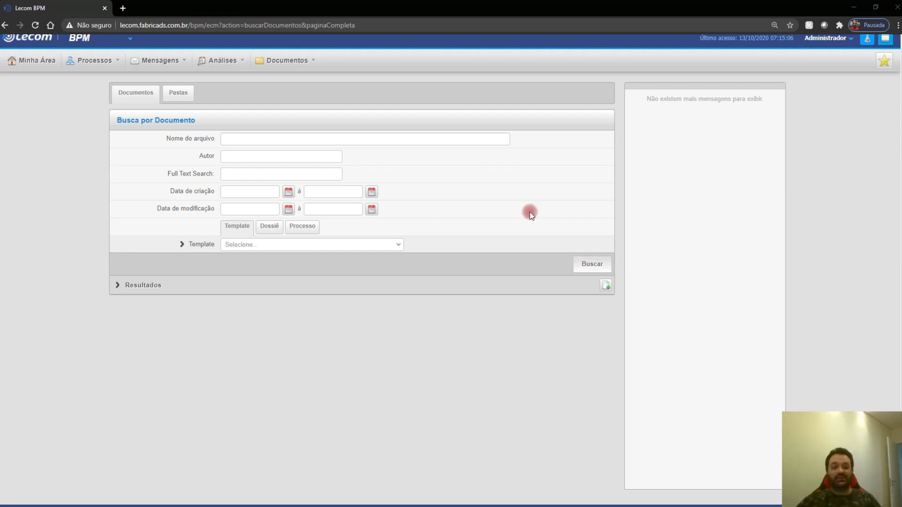
{"action": "left_click", "coordinate": [117, 46]}
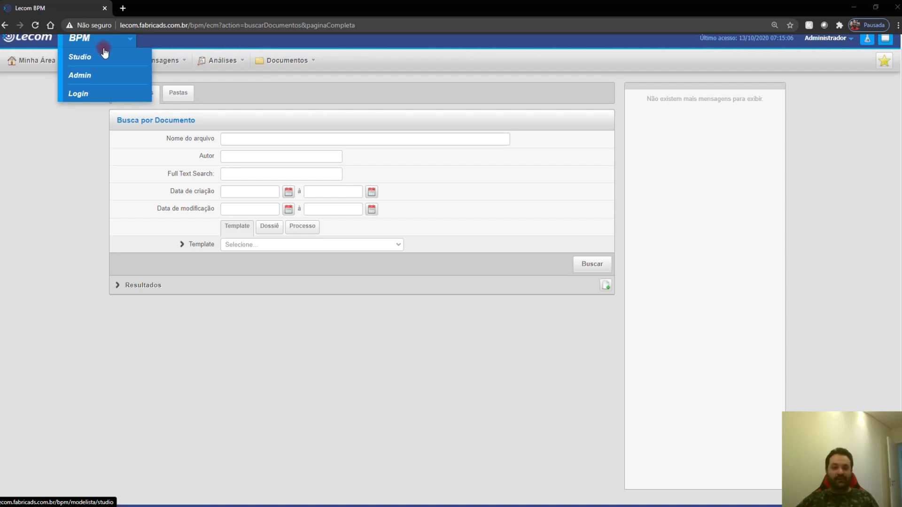
Step: Enter the Studio module, signing in with the administrator username and password
{"action": "left_click", "coordinate": [80, 57]}
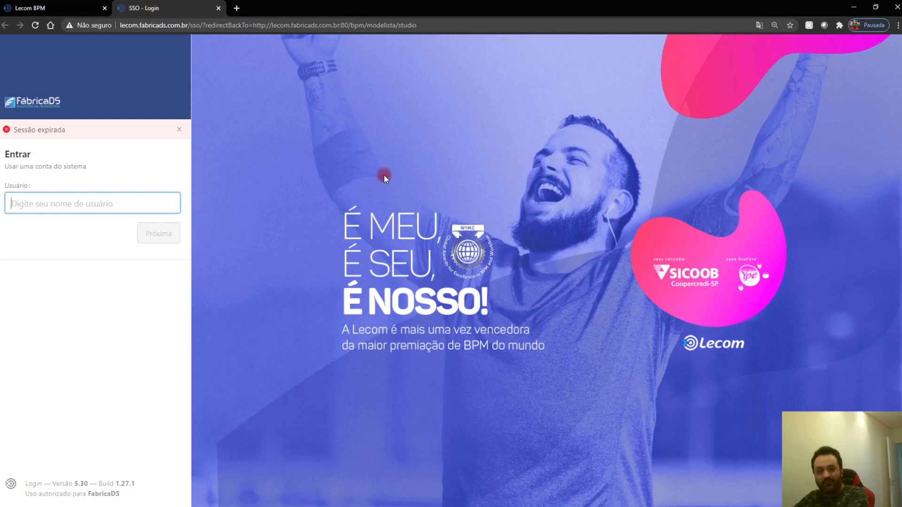
{"action": "type", "text": "adm"}
{"action": "key", "text": "Return"}
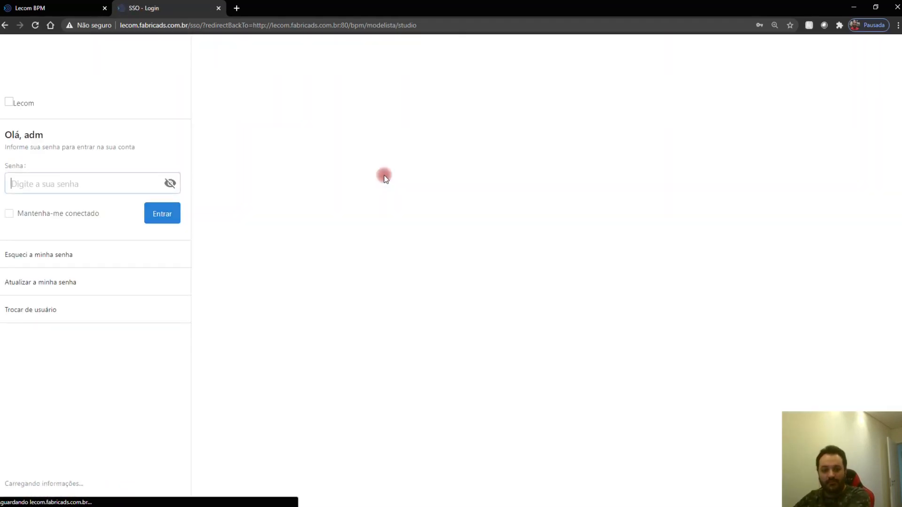
{"action": "type", "text": "admin"}
{"action": "key", "text": "Return"}
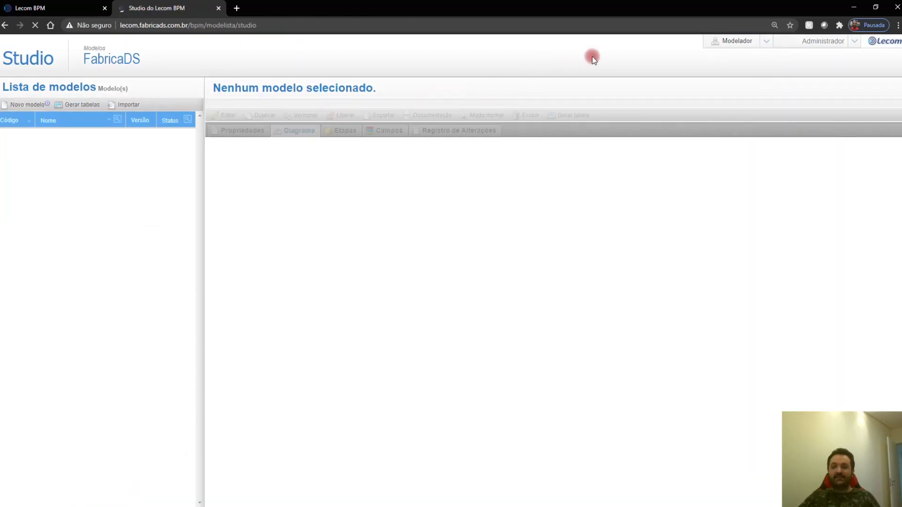
Step: Go to Modelador > Serviços and show the Javascript scripts like cep.js and cpf.js
{"action": "left_click", "coordinate": [747, 48]}
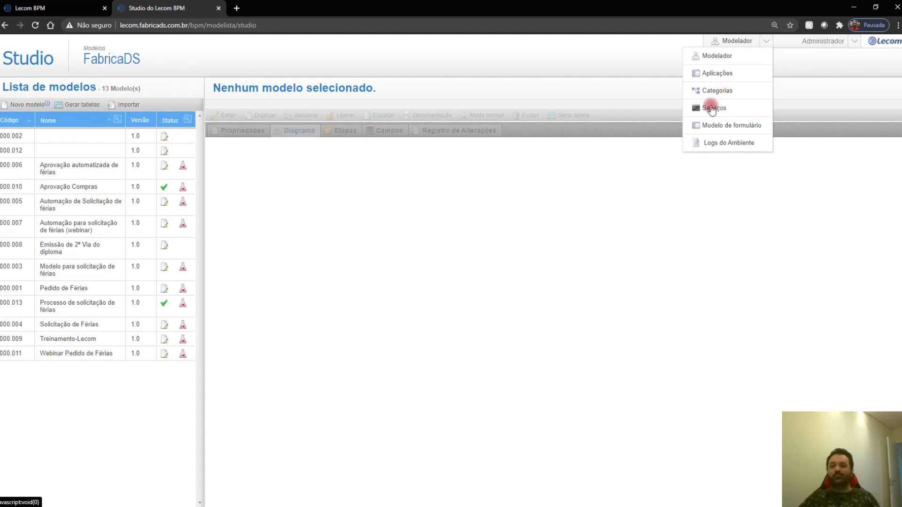
{"action": "left_click", "coordinate": [712, 108]}
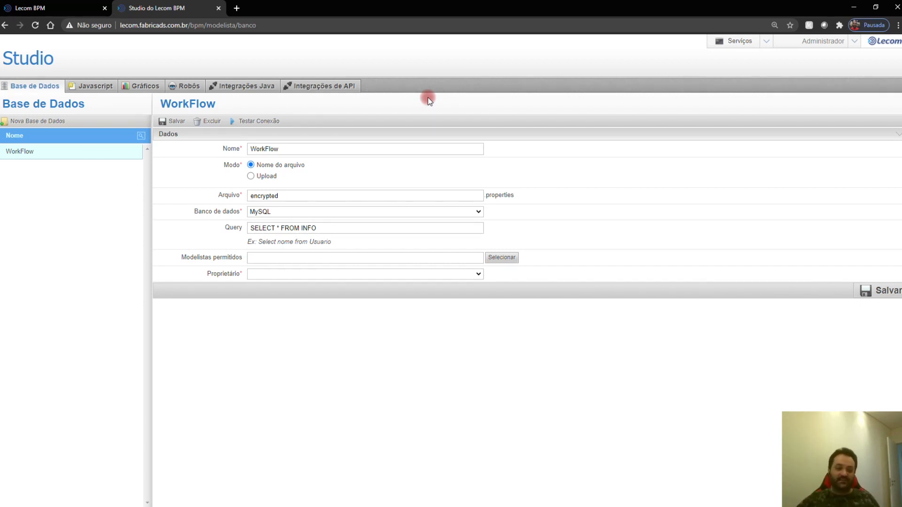
{"action": "left_click", "coordinate": [89, 87]}
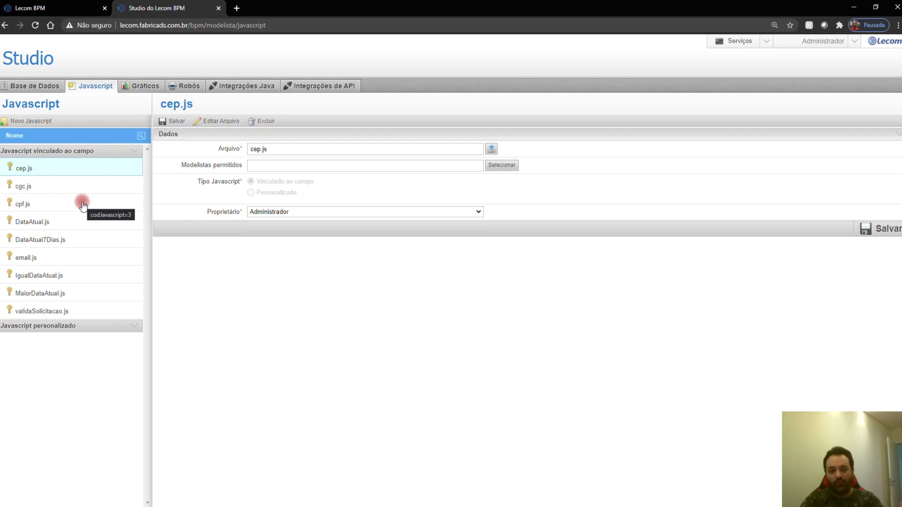
{"action": "left_click", "coordinate": [146, 86]}
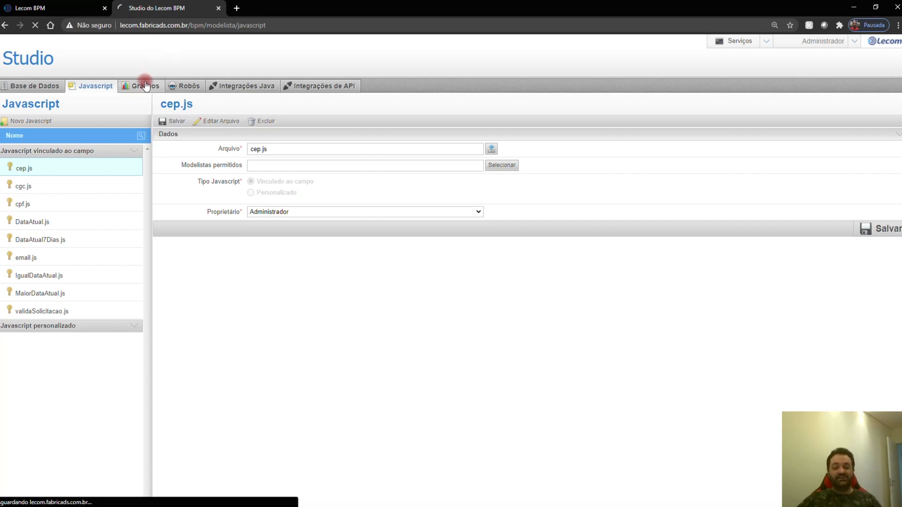
Step: Switch to the Gráficos section showing the empty Novo Gráfico form
{"action": "left_click", "coordinate": [231, 206]}
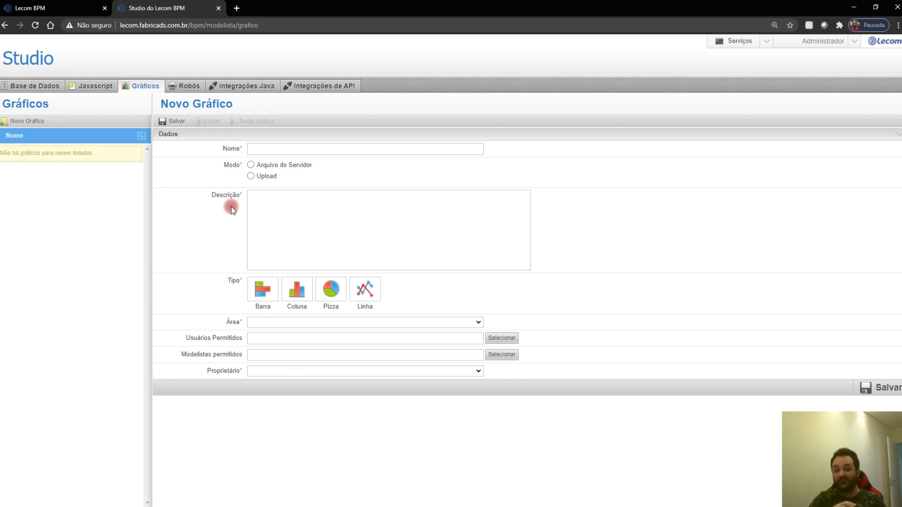
Step: Look through Robôs (execution time 000:10:00), then the Integrações Java and Integrações de API sections
{"action": "left_click", "coordinate": [179, 88]}
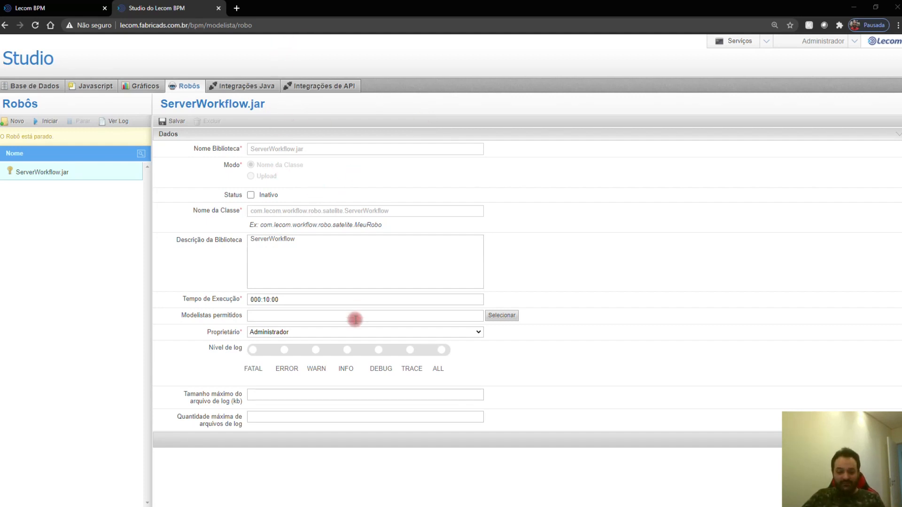
{"action": "triple_click", "coordinate": [300, 299]}
{"action": "left_click_drag", "start_coordinate": [276, 300], "coordinate": [267, 300]}
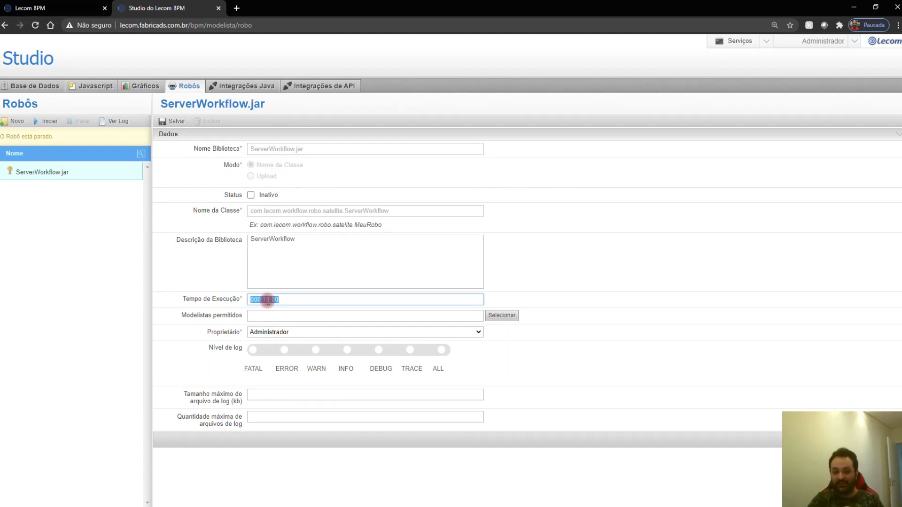
{"action": "left_click", "coordinate": [265, 84]}
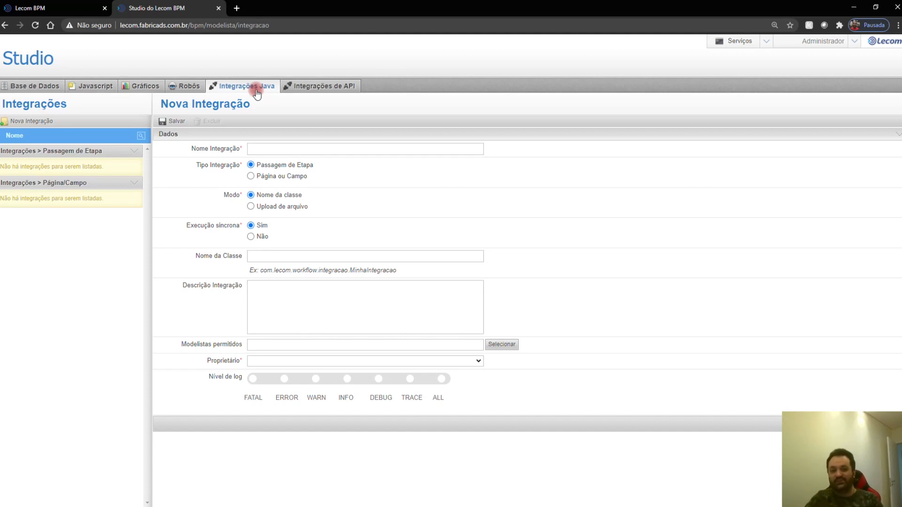
{"action": "left_click", "coordinate": [315, 87]}
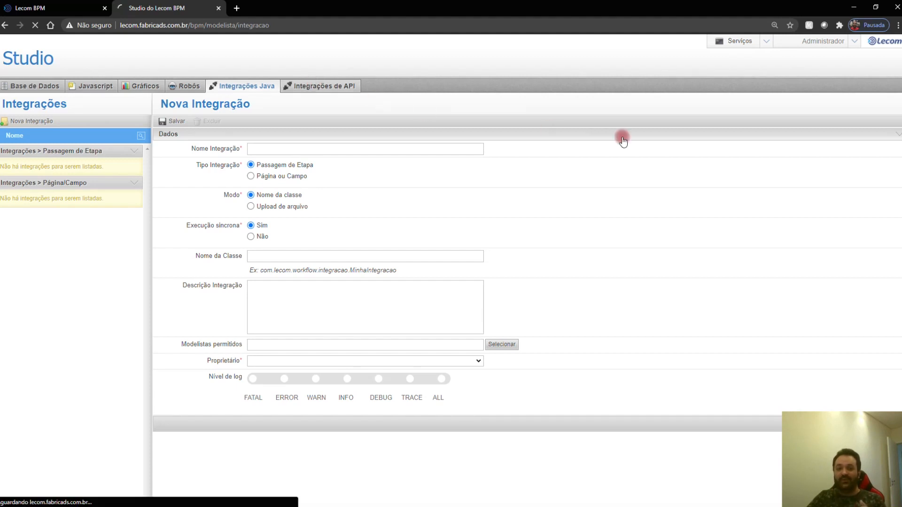